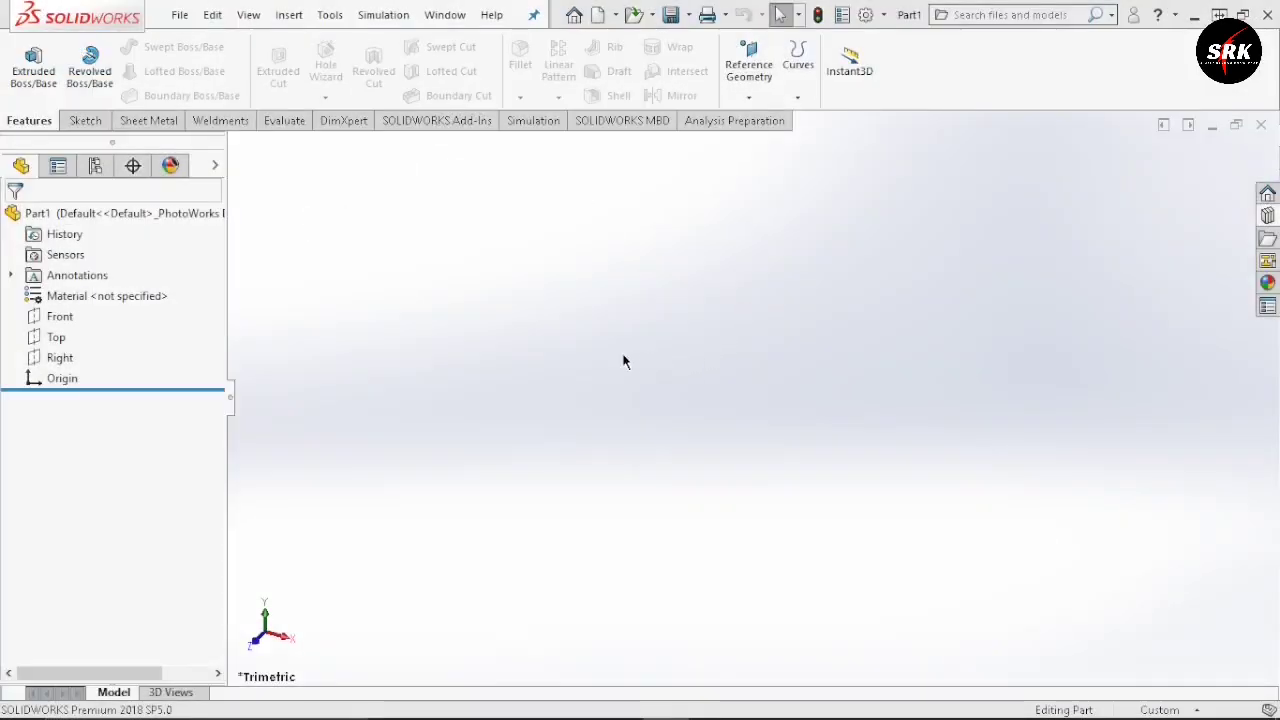
- Sketch a circle of about 45 mm radius on the Front plane, centred on the origin
{"action": "left_click", "coordinate": [55, 320]}
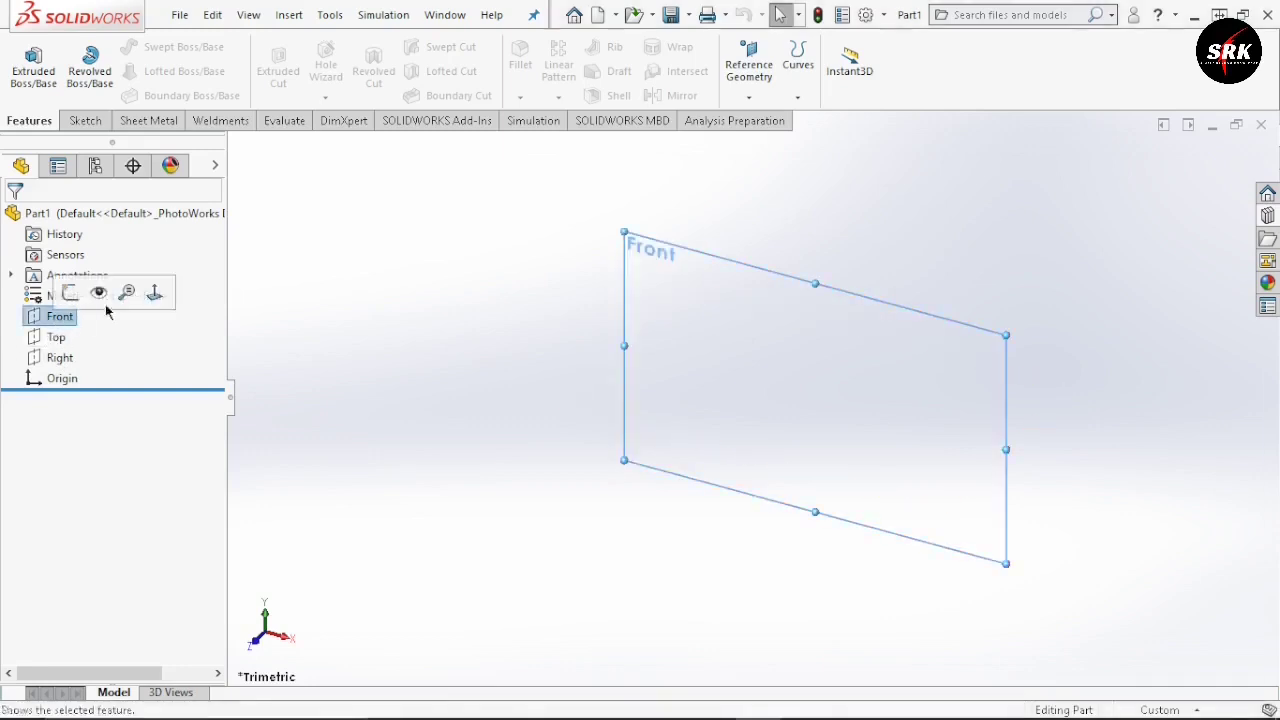
{"action": "left_click", "coordinate": [155, 291]}
{"action": "left_click", "coordinate": [99, 120]}
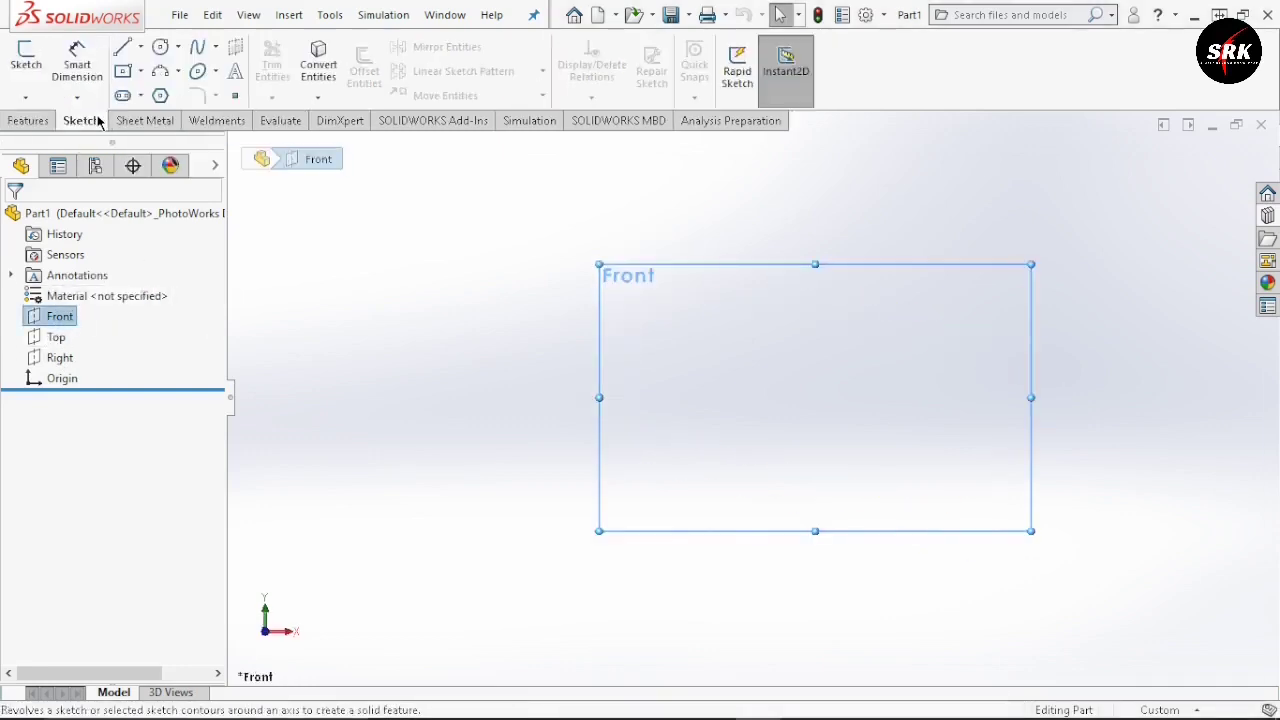
{"action": "left_click", "coordinate": [160, 50]}
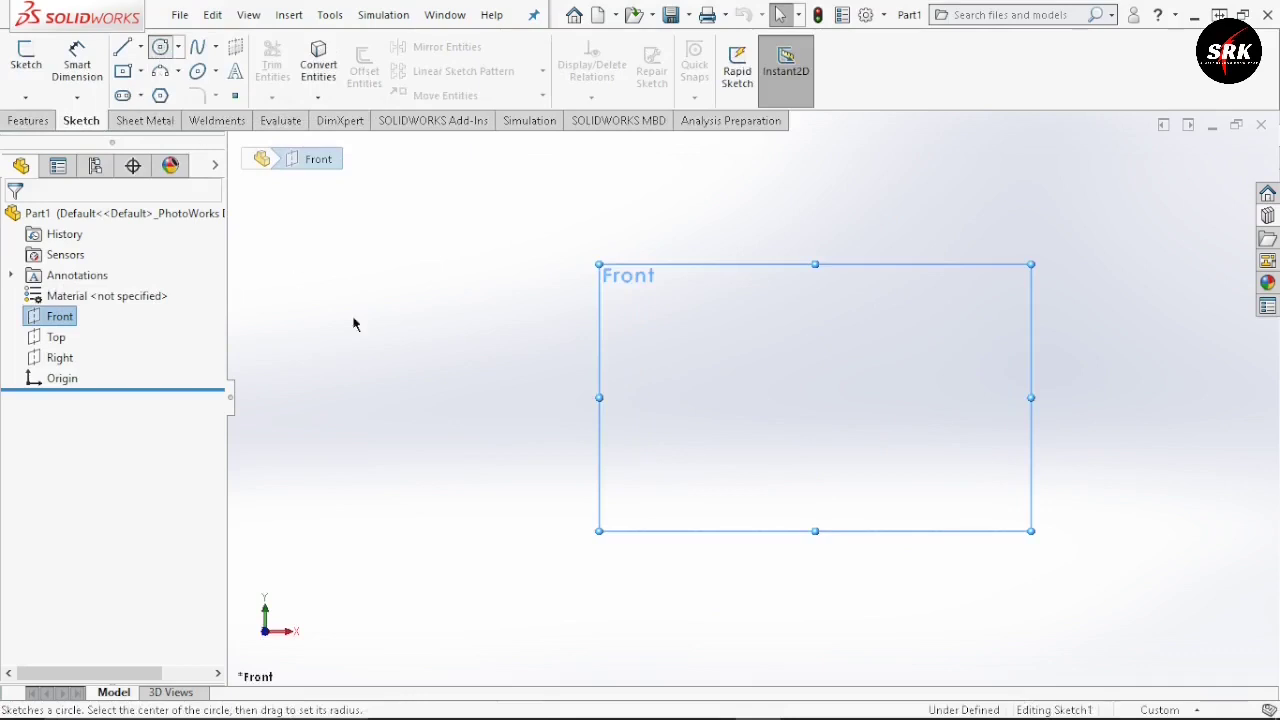
{"action": "left_click", "coordinate": [815, 398]}
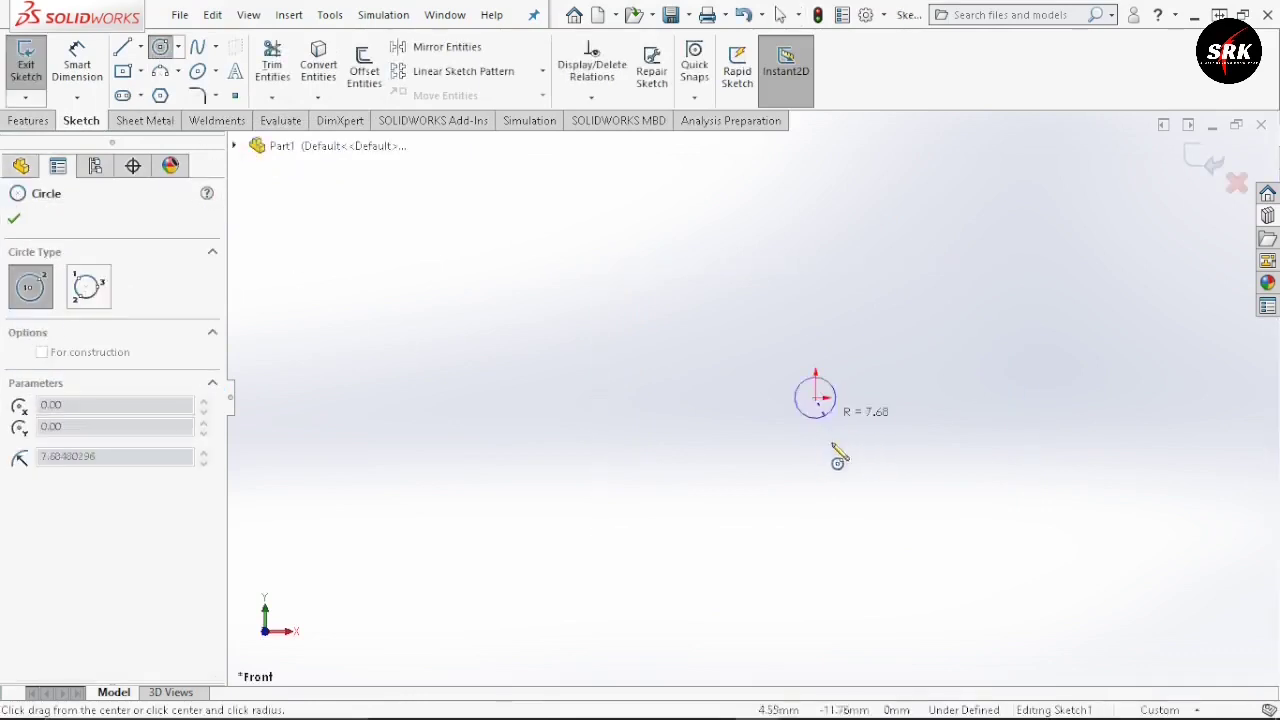
{"action": "left_click", "coordinate": [862, 508]}
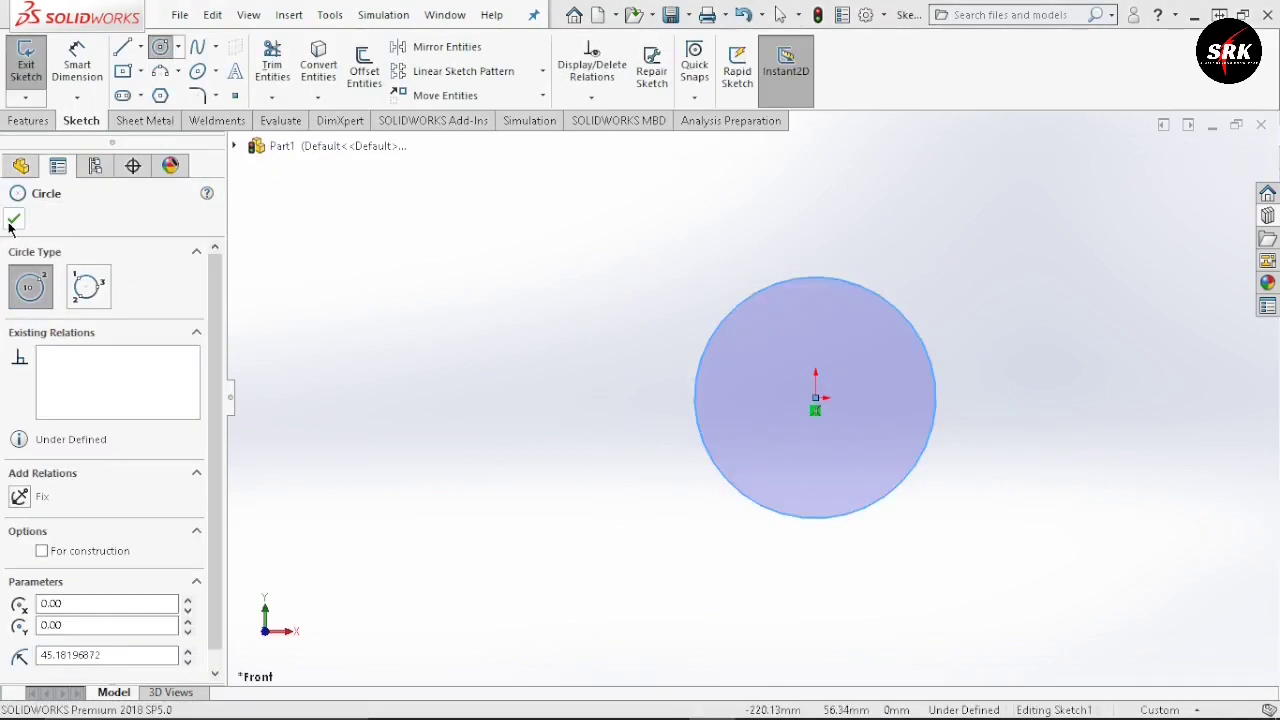
- Dimension the circle's diameter as 125 mm
{"action": "left_click", "coordinate": [66, 80]}
{"action": "left_click", "coordinate": [712, 344]}
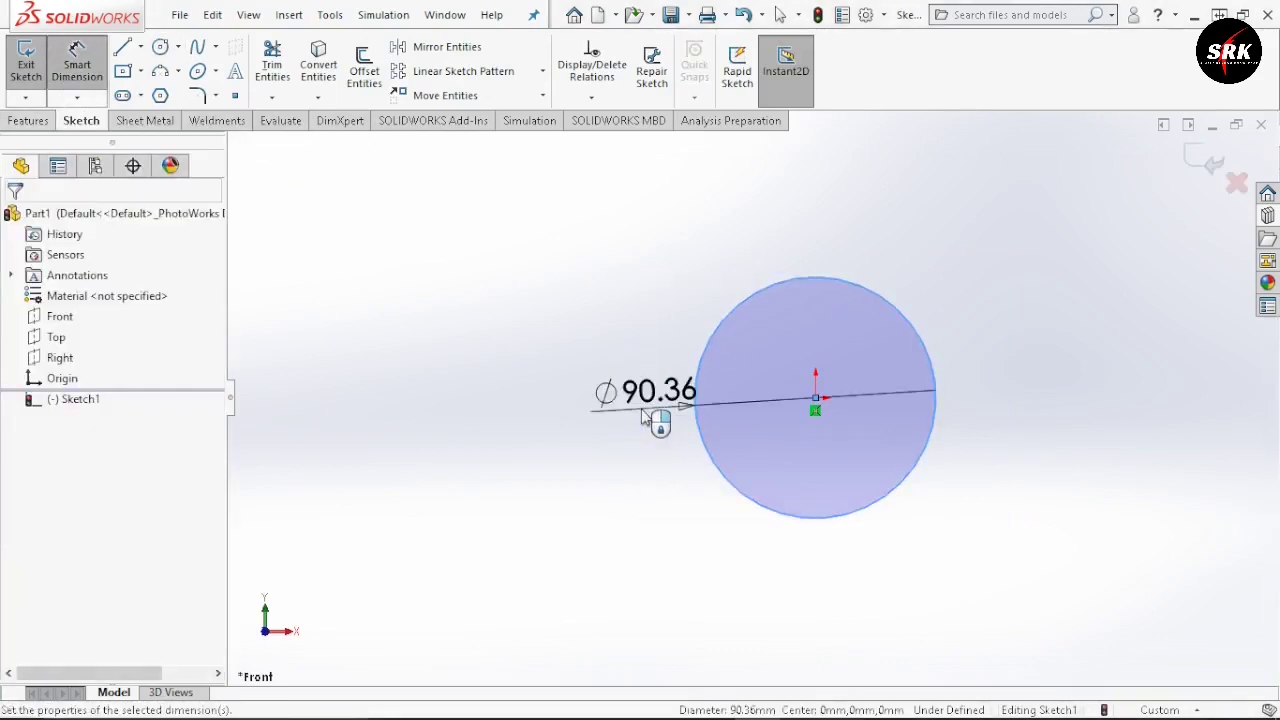
{"action": "left_click", "coordinate": [654, 418]}
{"action": "type", "text": "125"}
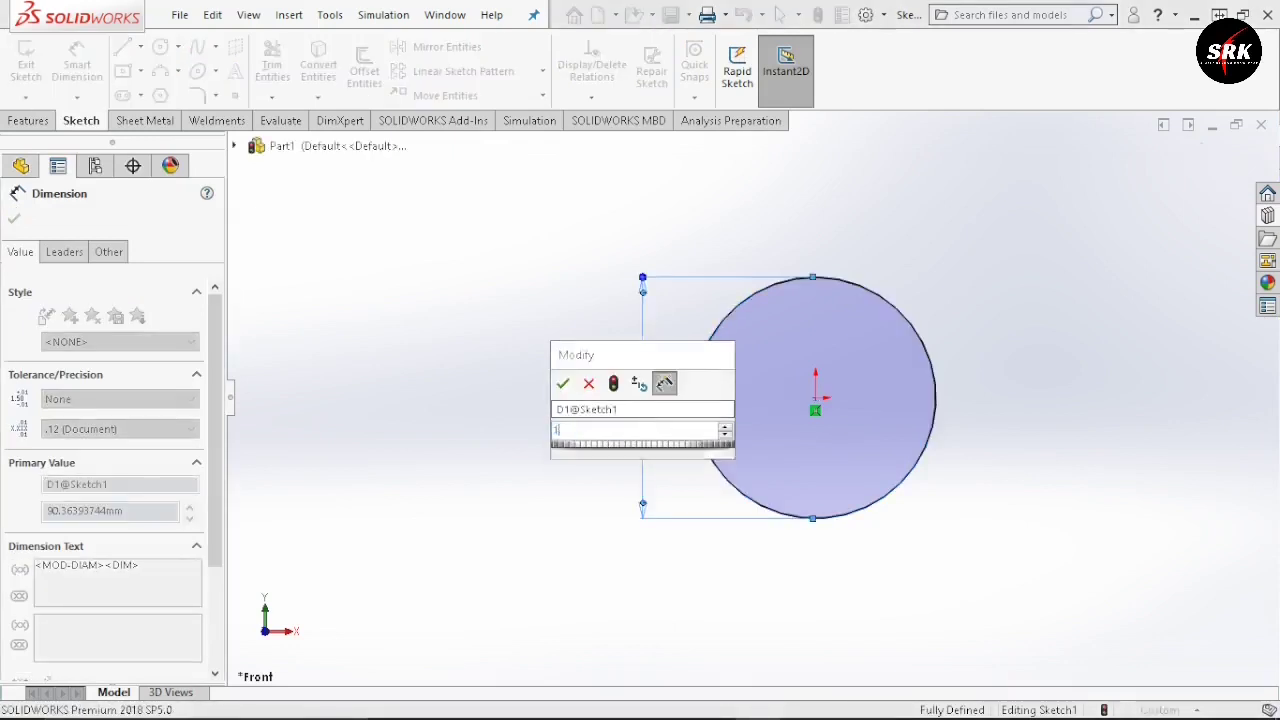
{"action": "key", "text": "Return"}
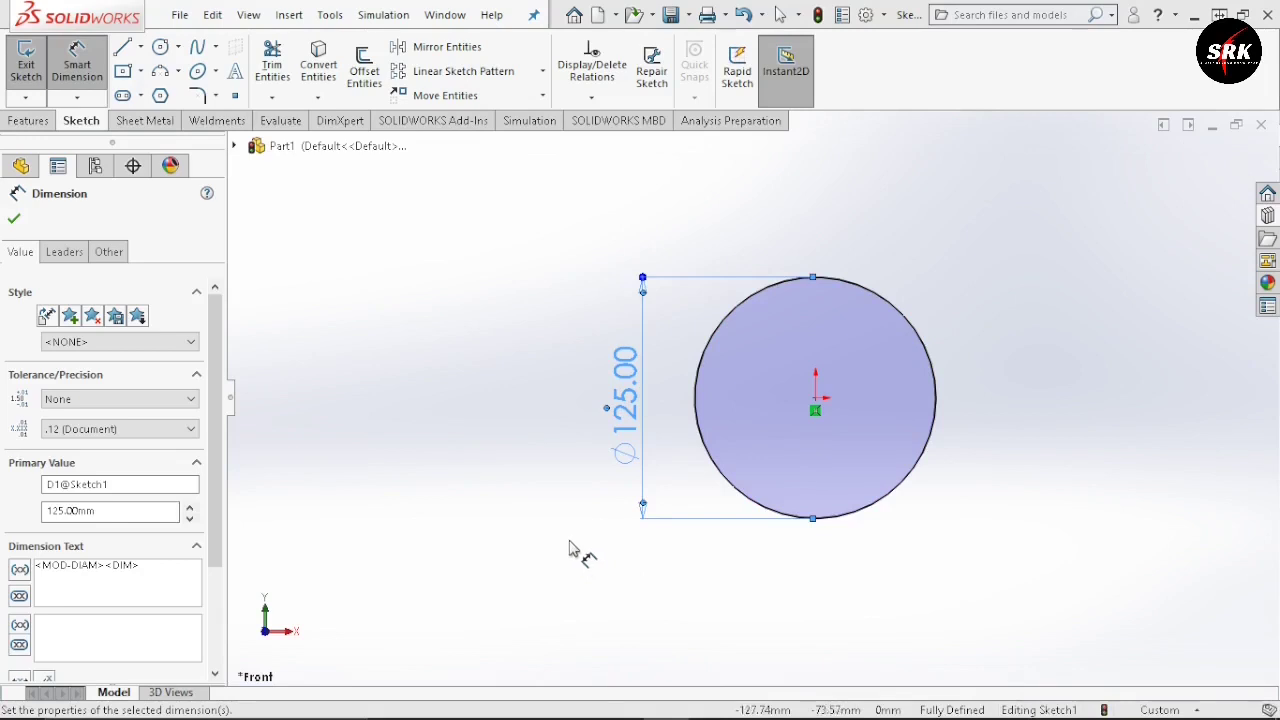
{"action": "key", "text": "Escape"}
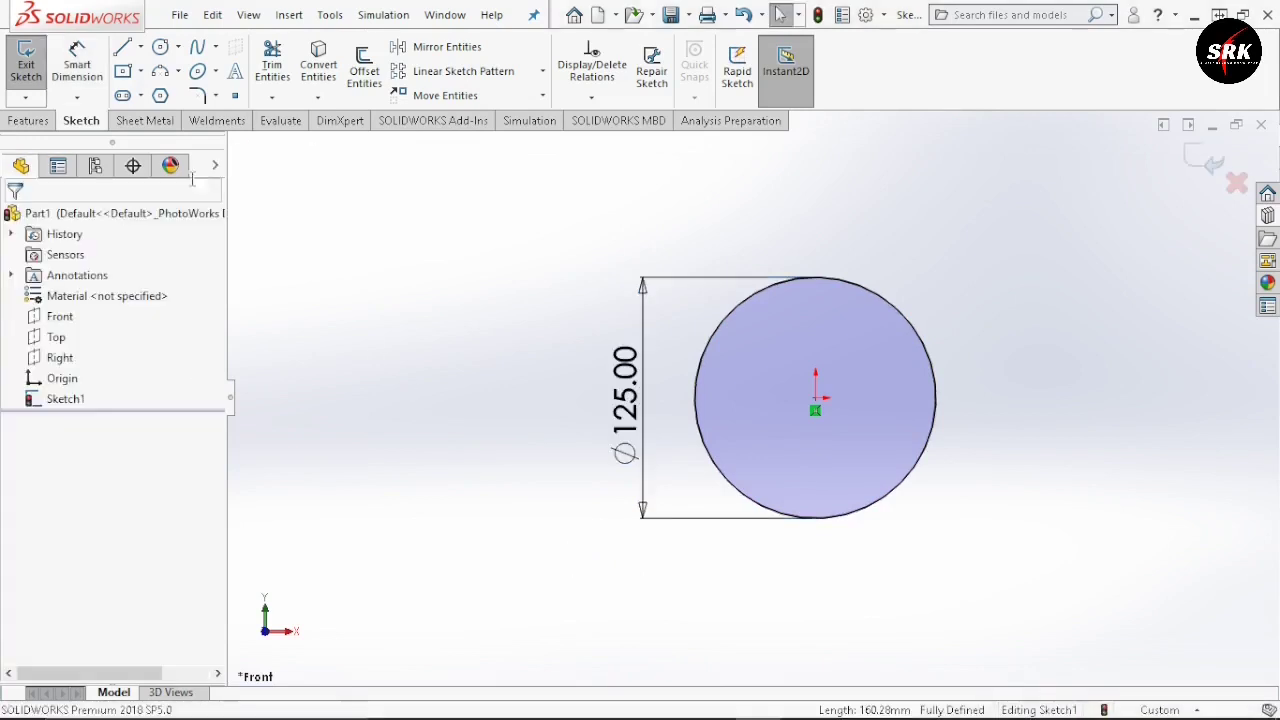
- Draw a horizontal centerline about 200 mm long from the origin out past the circle's left side
{"action": "left_click", "coordinate": [140, 47]}
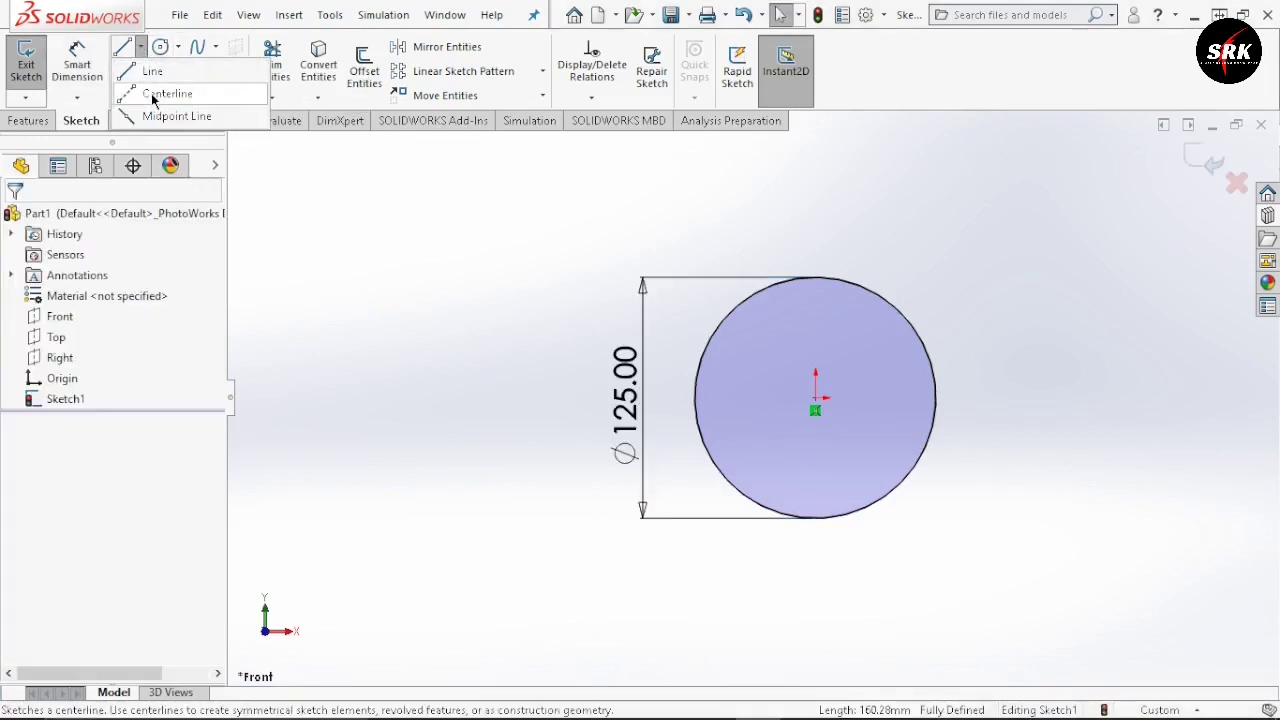
{"action": "left_click", "coordinate": [151, 93]}
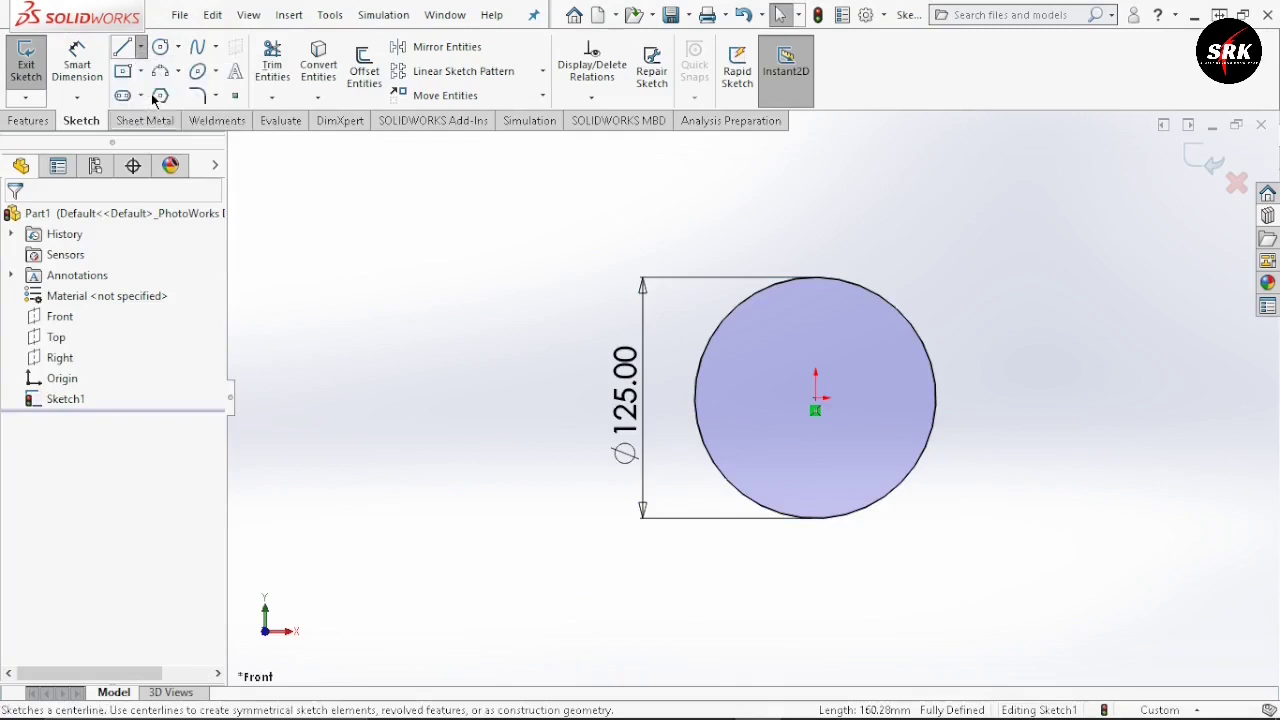
{"action": "left_click", "coordinate": [816, 400]}
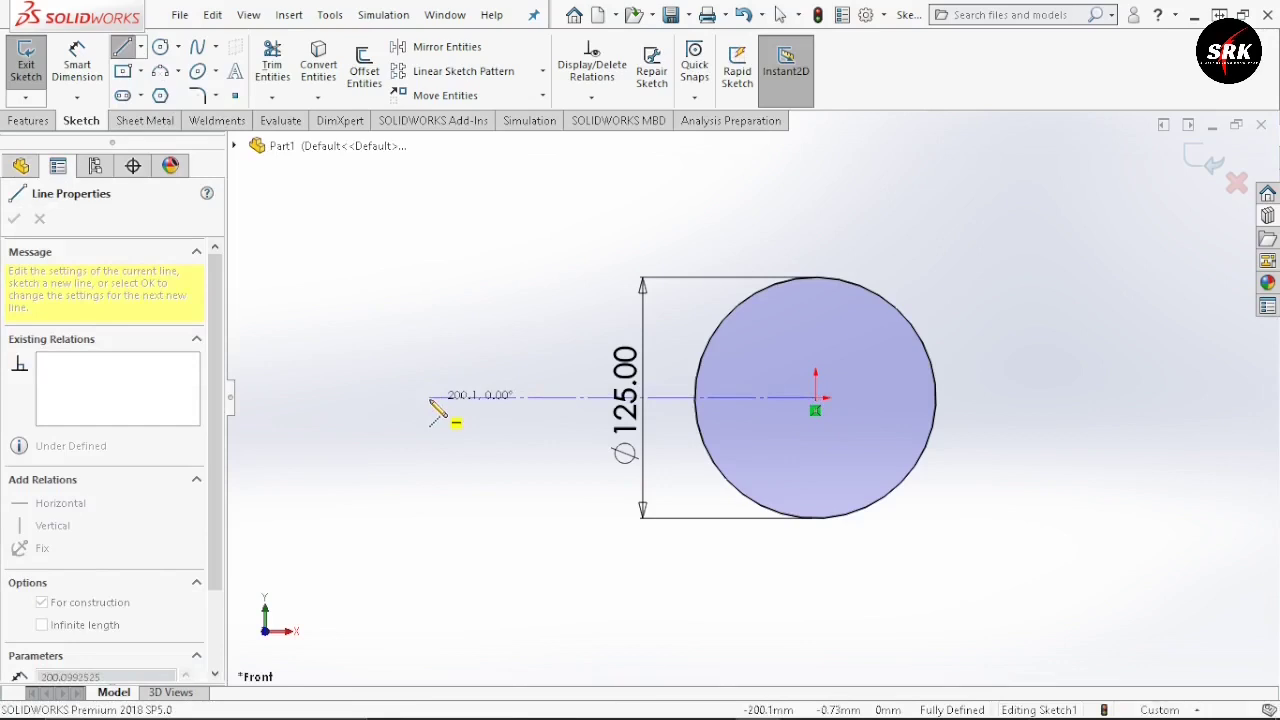
{"action": "left_click", "coordinate": [430, 397]}
{"action": "key", "text": "Escape"}
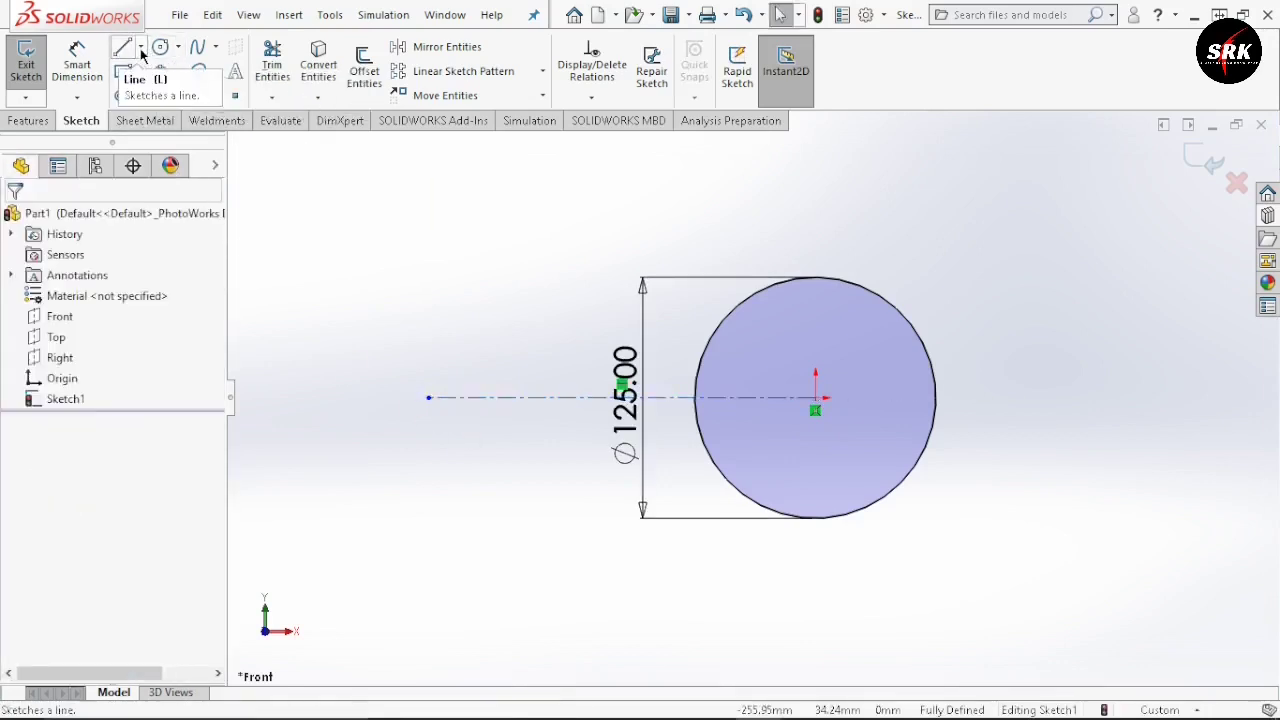
- Draw a vertical centerline about 233 mm long upward from the origin
{"action": "left_click", "coordinate": [141, 47]}
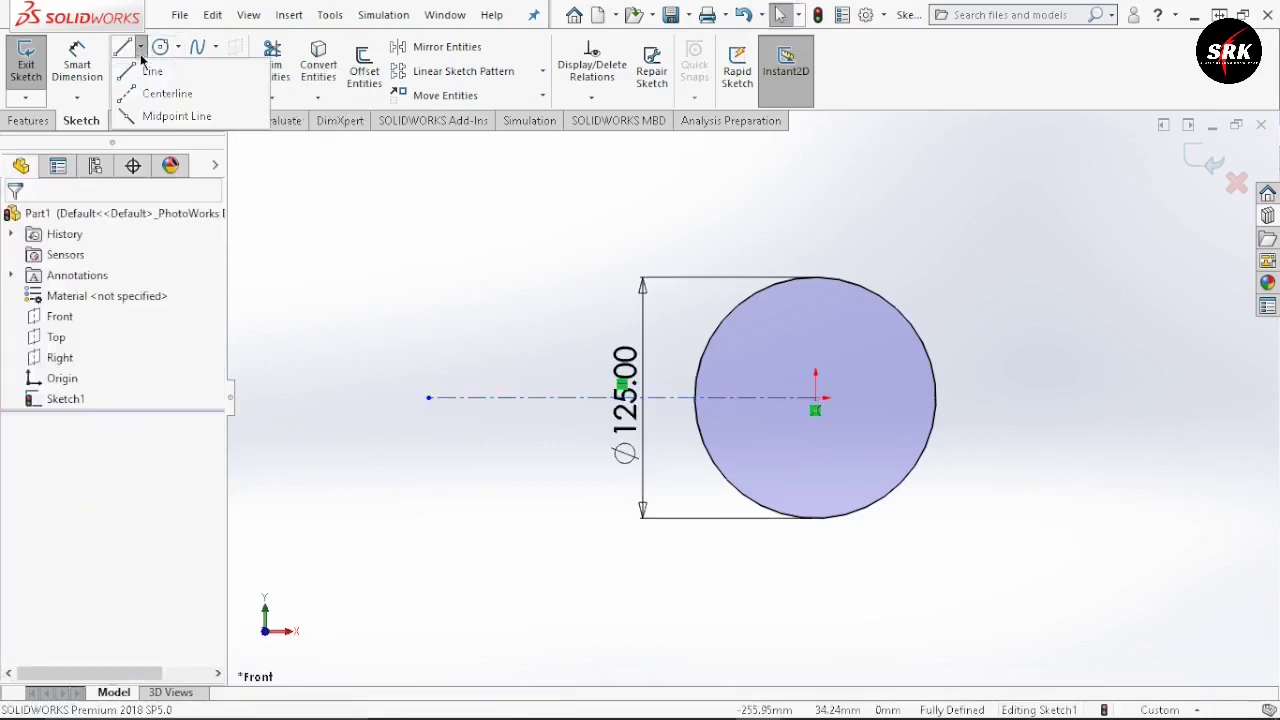
{"action": "left_click", "coordinate": [815, 398]}
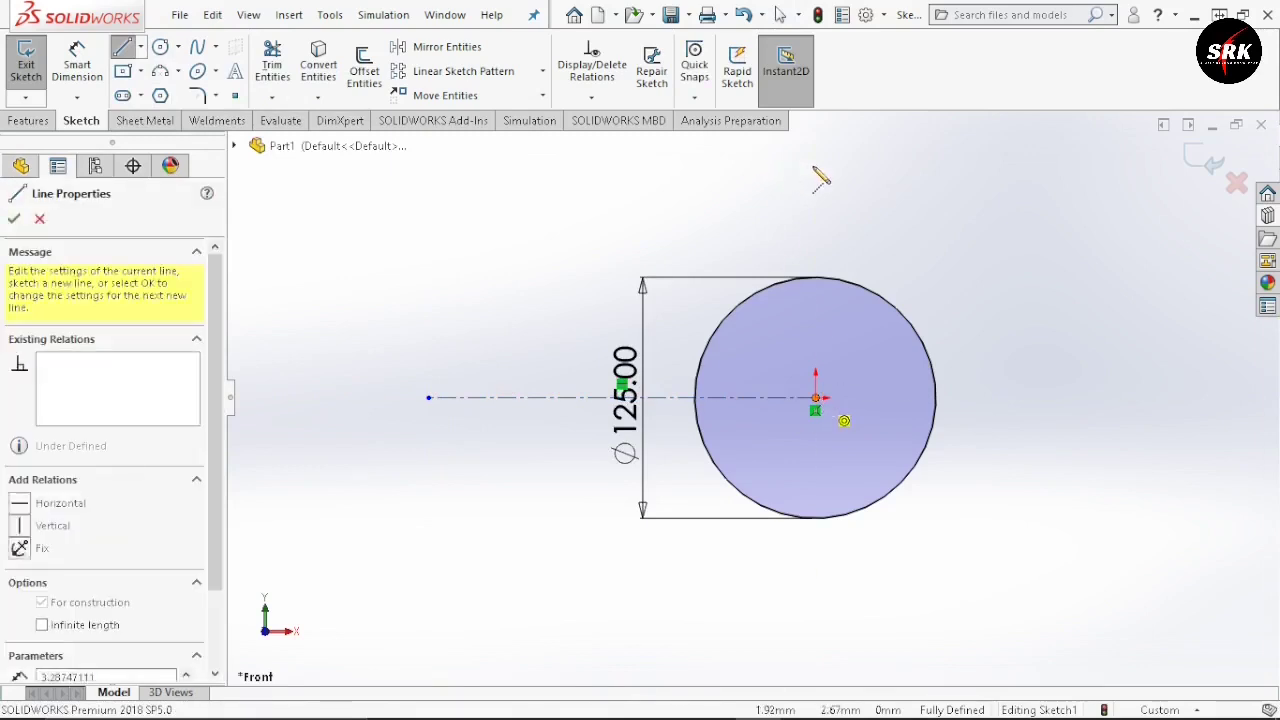
{"action": "key", "text": "z"}
{"action": "key", "text": "z"}
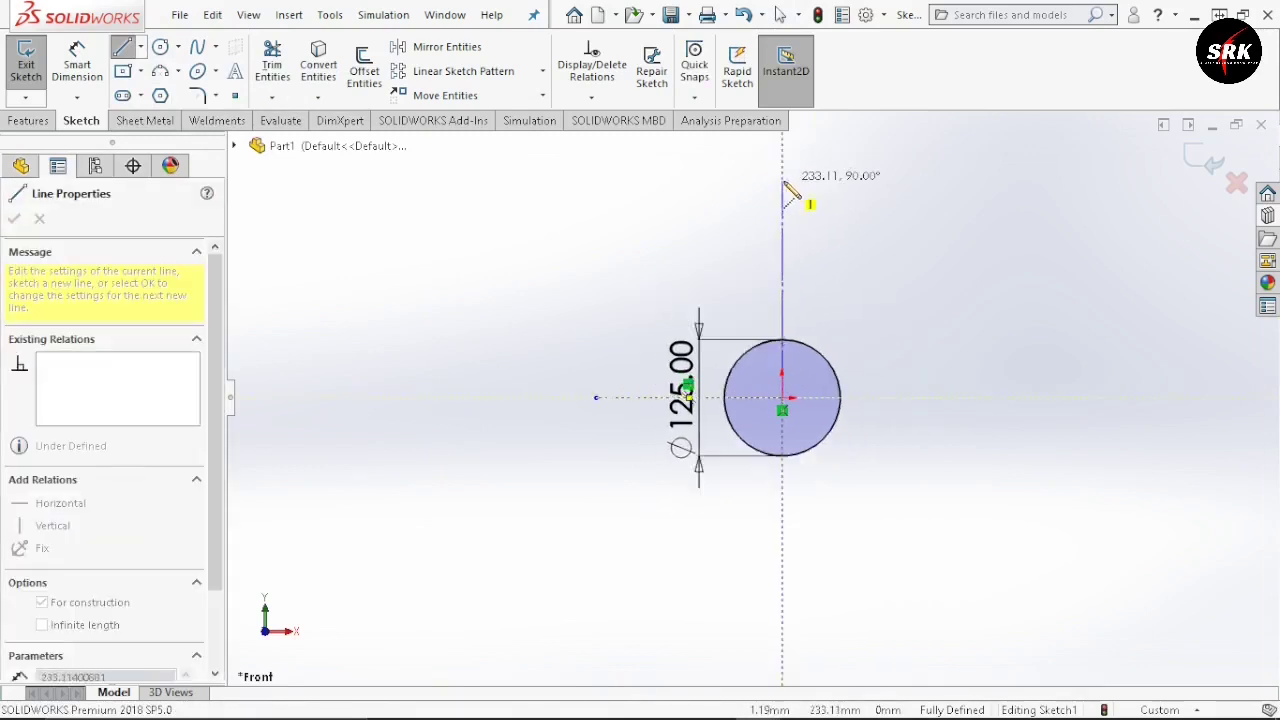
{"action": "left_click", "coordinate": [783, 182]}
{"action": "key", "text": "Escape"}
{"action": "key", "text": "Escape"}
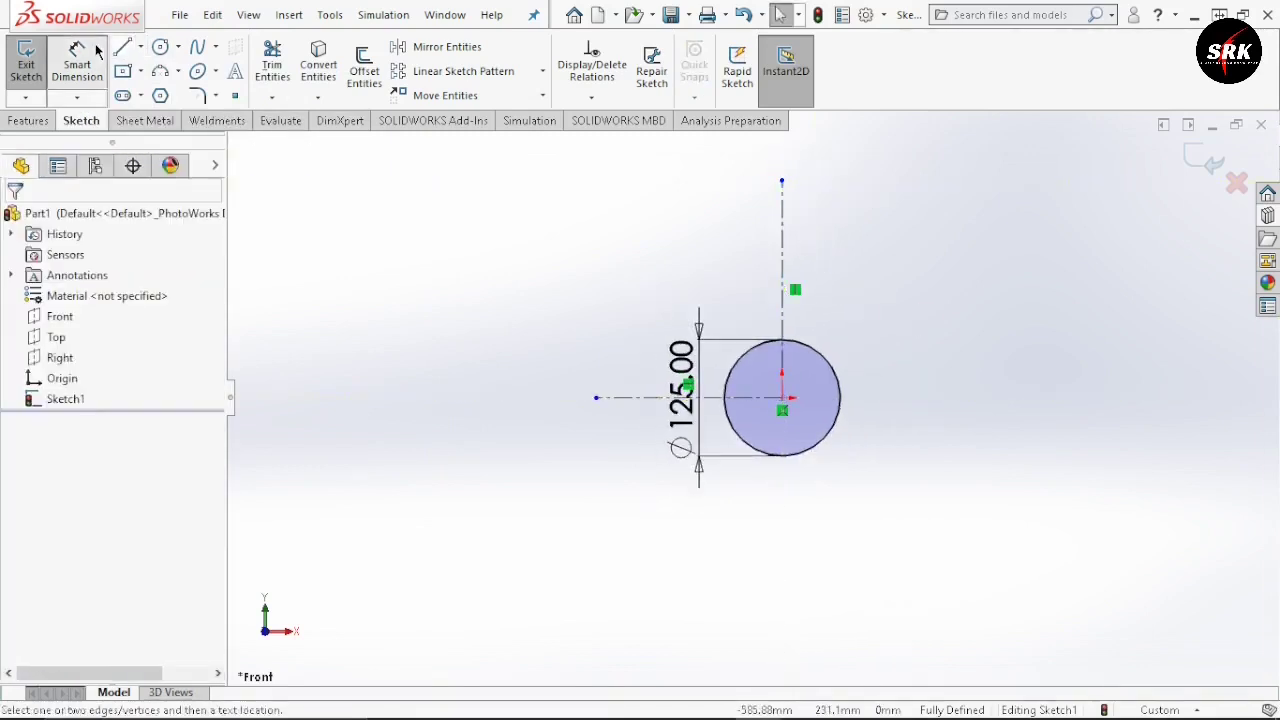
- Dimension the horizontal centerline's length as 150 mm
{"action": "left_click", "coordinate": [96, 52]}
{"action": "key", "text": "shift+z"}
{"action": "key", "text": "shift+z"}
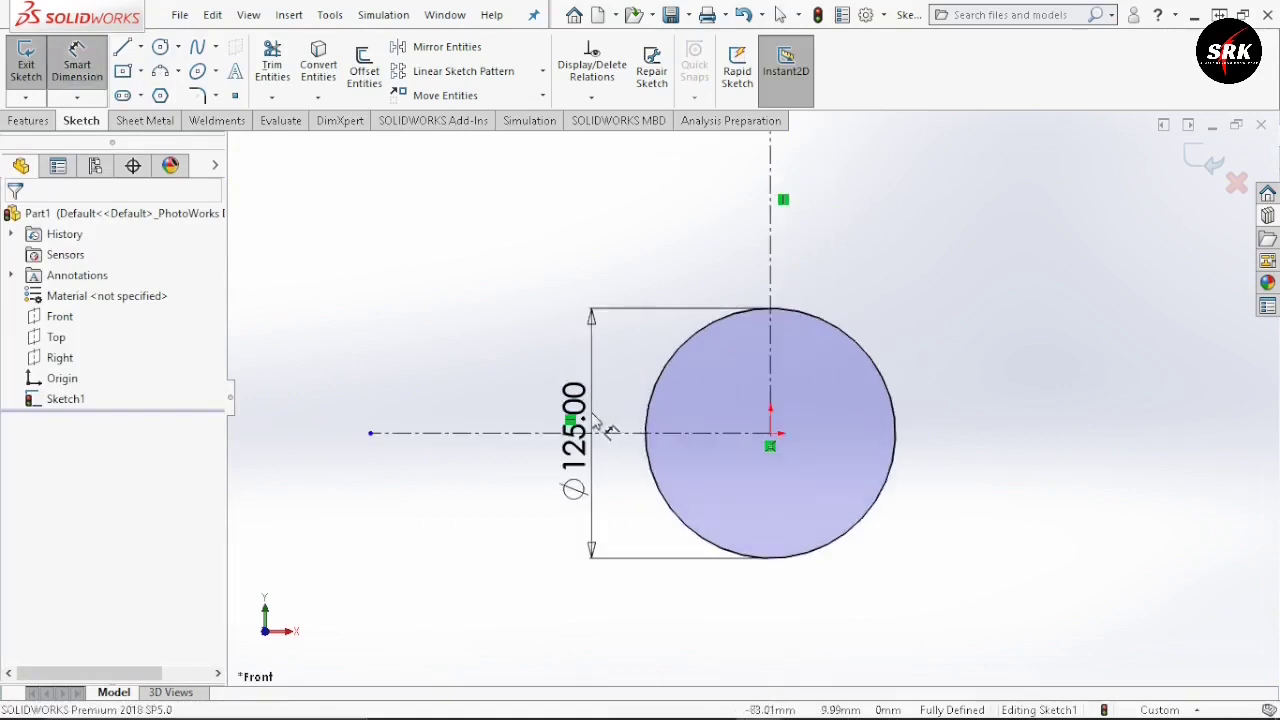
{"action": "left_click", "coordinate": [450, 435]}
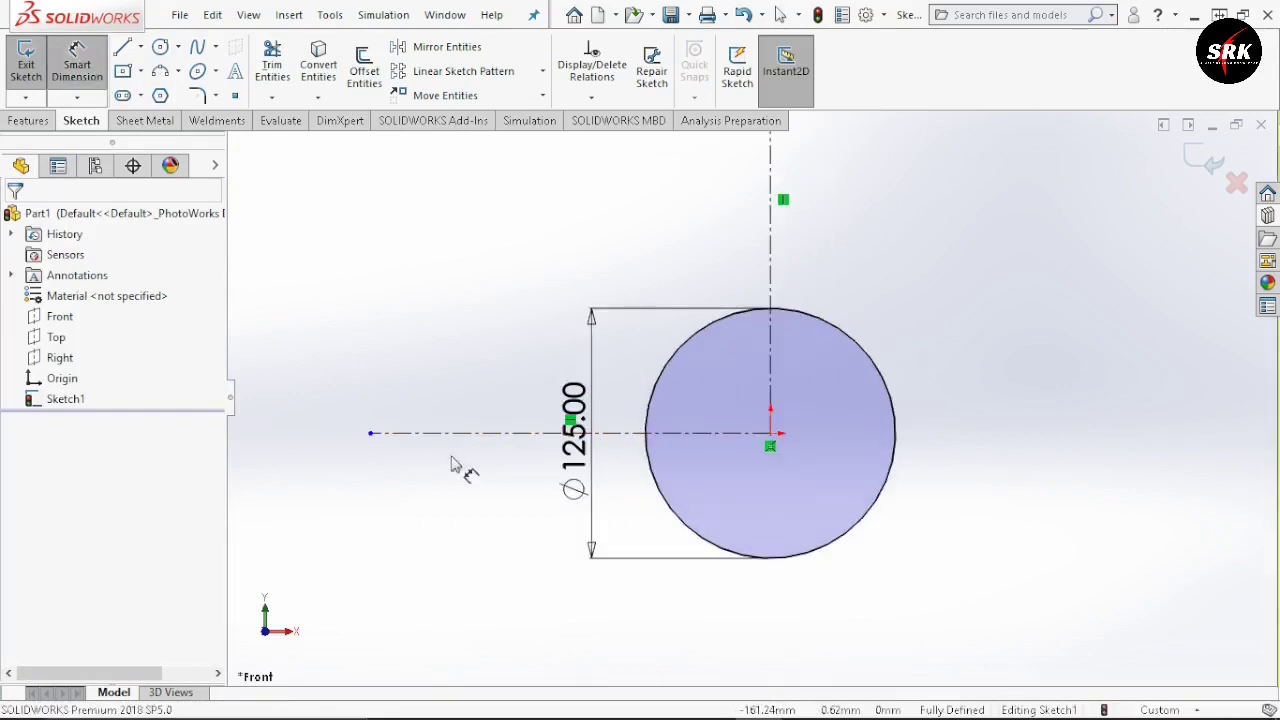
{"action": "left_click", "coordinate": [472, 515]}
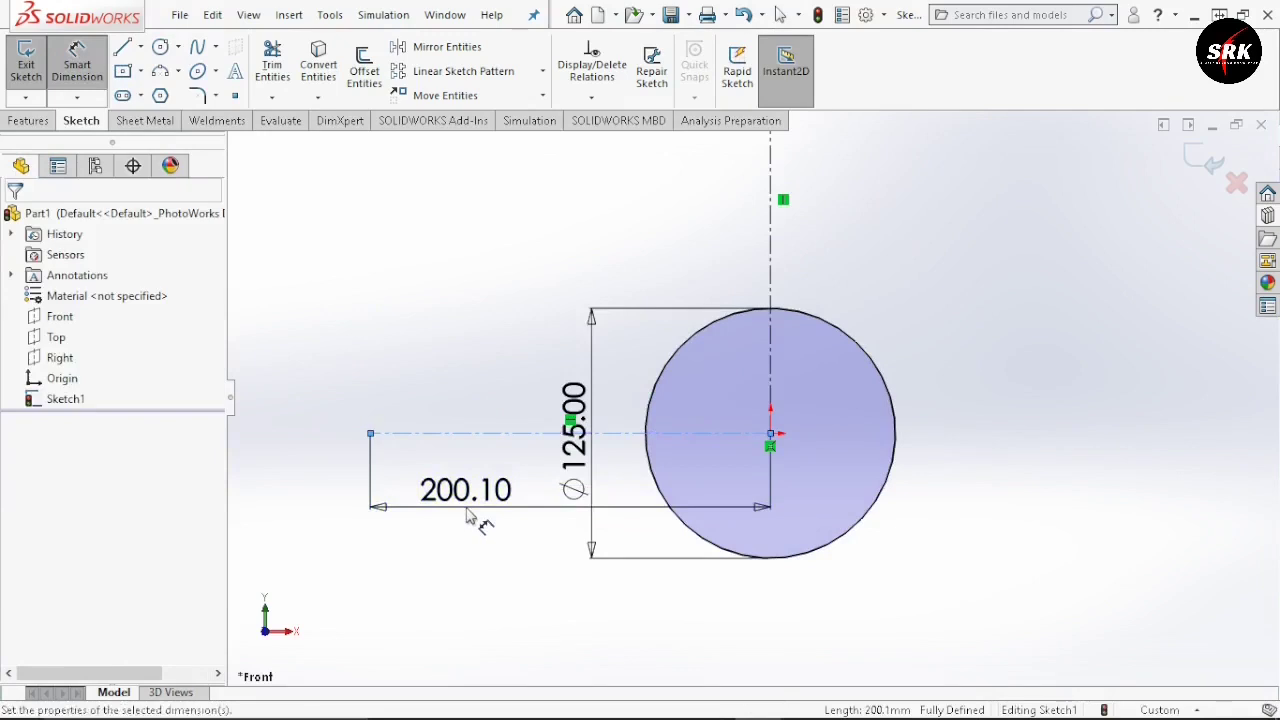
{"action": "type", "text": "150"}
{"action": "key", "text": "Return"}
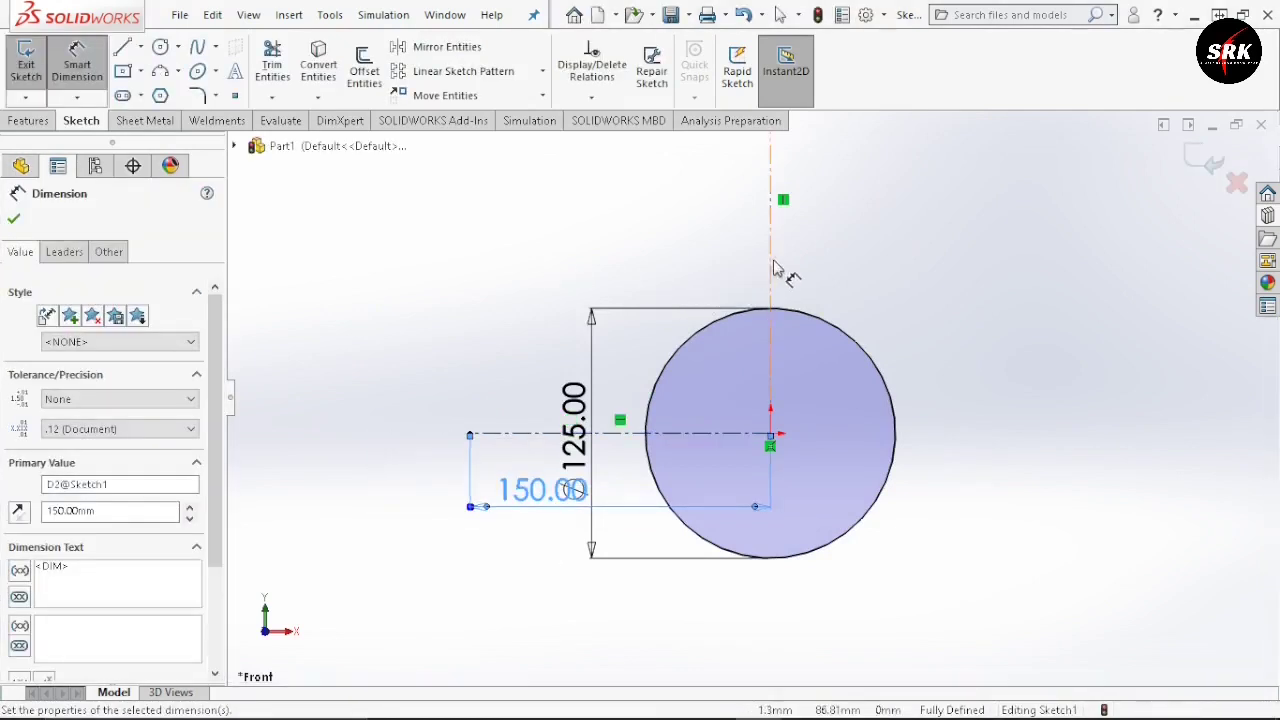
- Dimension the vertical centerline's length as 200 mm
{"action": "left_click", "coordinate": [770, 287]}
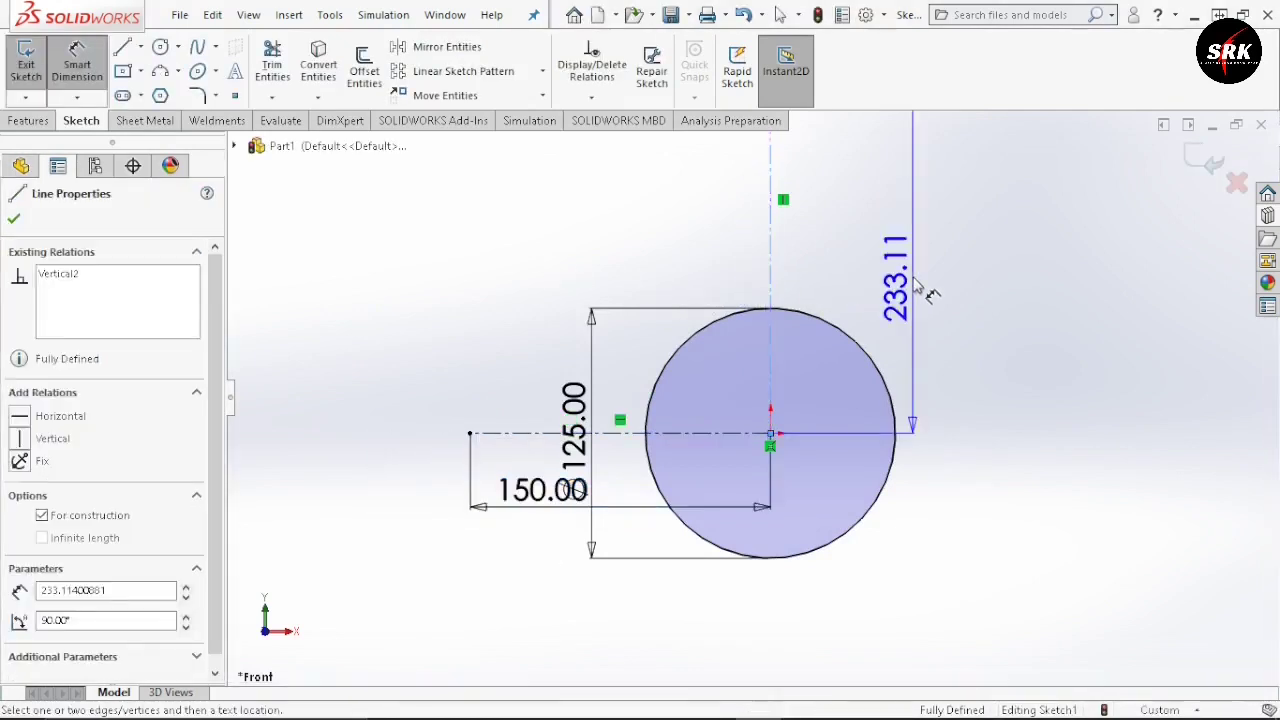
{"action": "left_click", "coordinate": [912, 291]}
{"action": "type", "text": "200"}
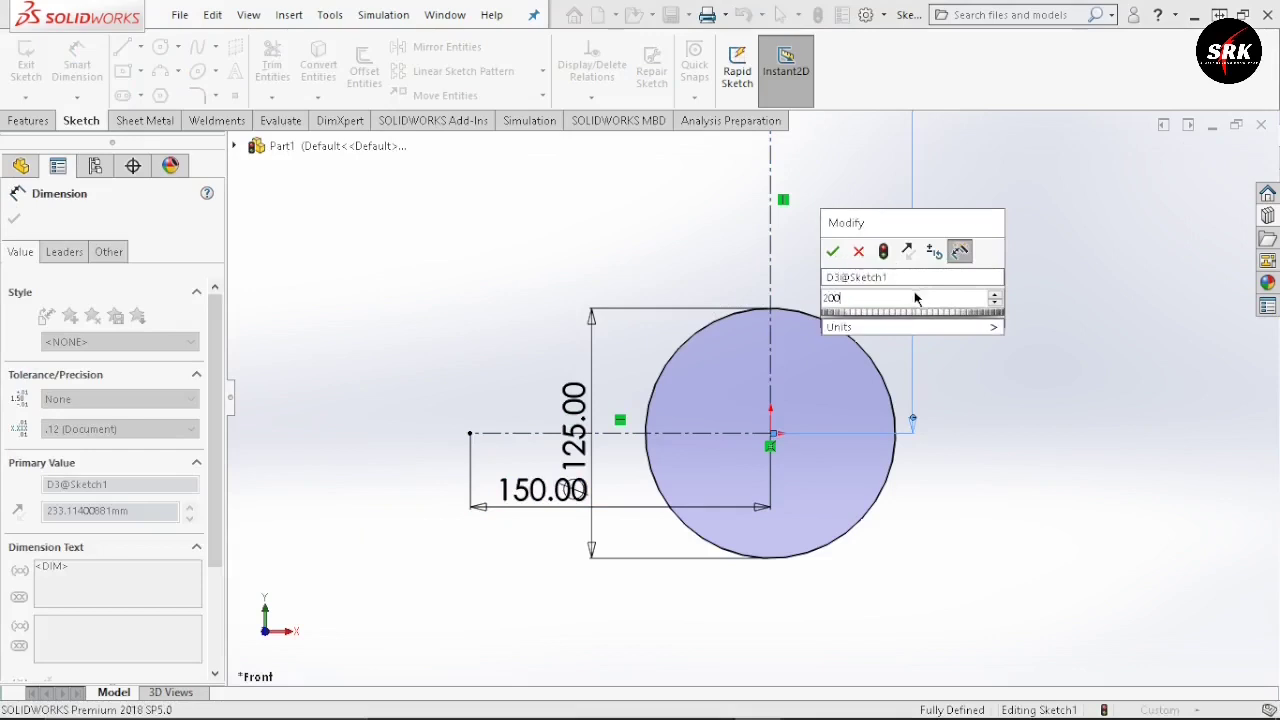
{"action": "left_click", "coordinate": [832, 251]}
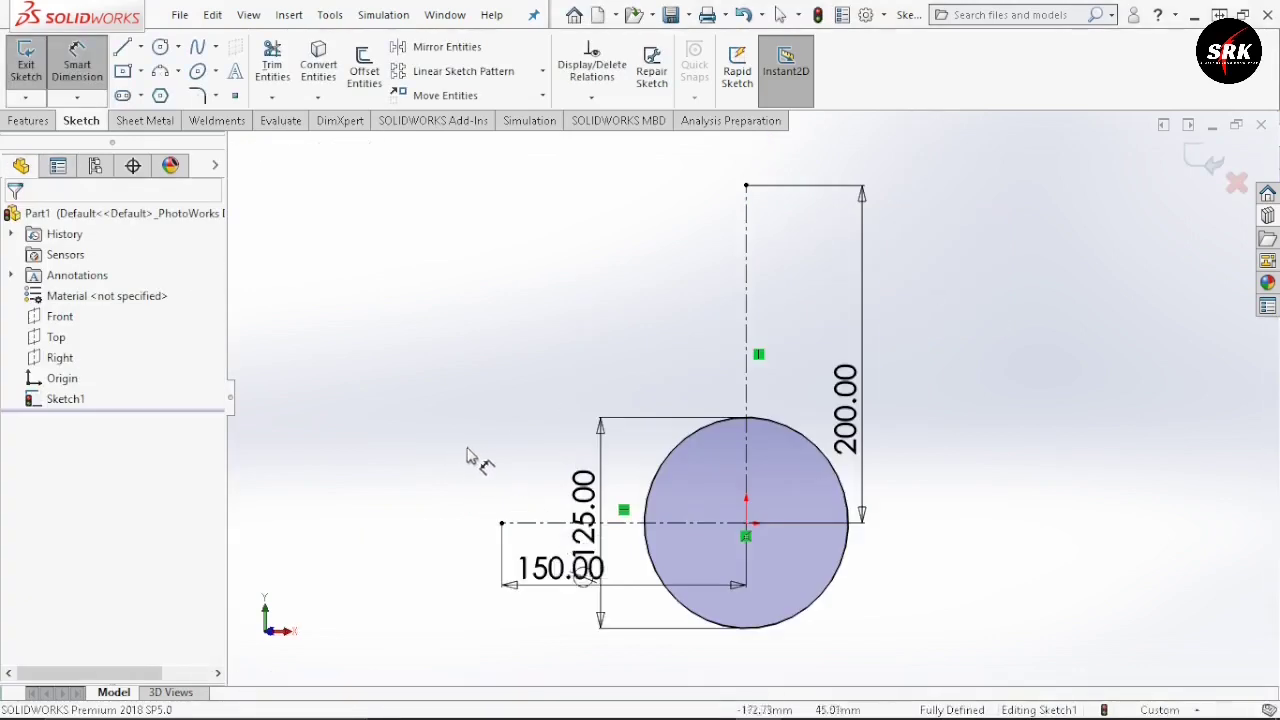
- Sketch a three-point arc of about 154 mm radius from the circle's upper-right edge to just left of the vertical centerline's upper end
{"action": "left_click", "coordinate": [168, 76]}
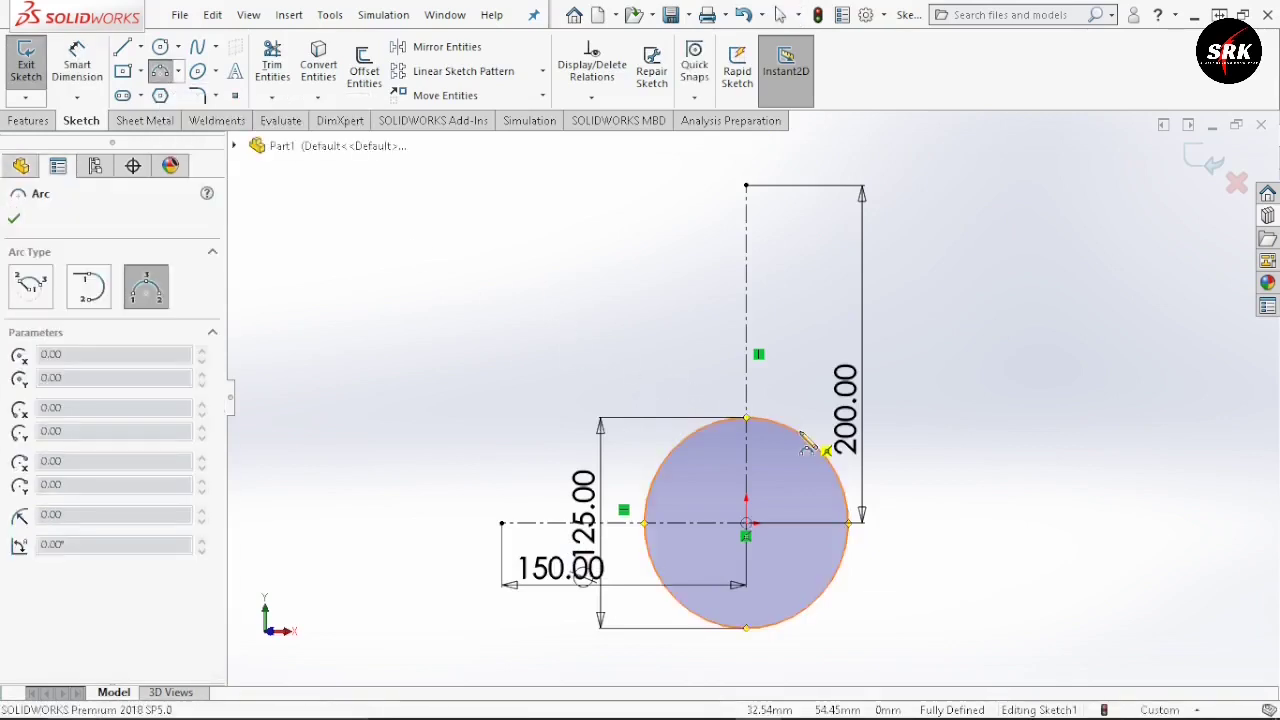
{"action": "left_click", "coordinate": [746, 418]}
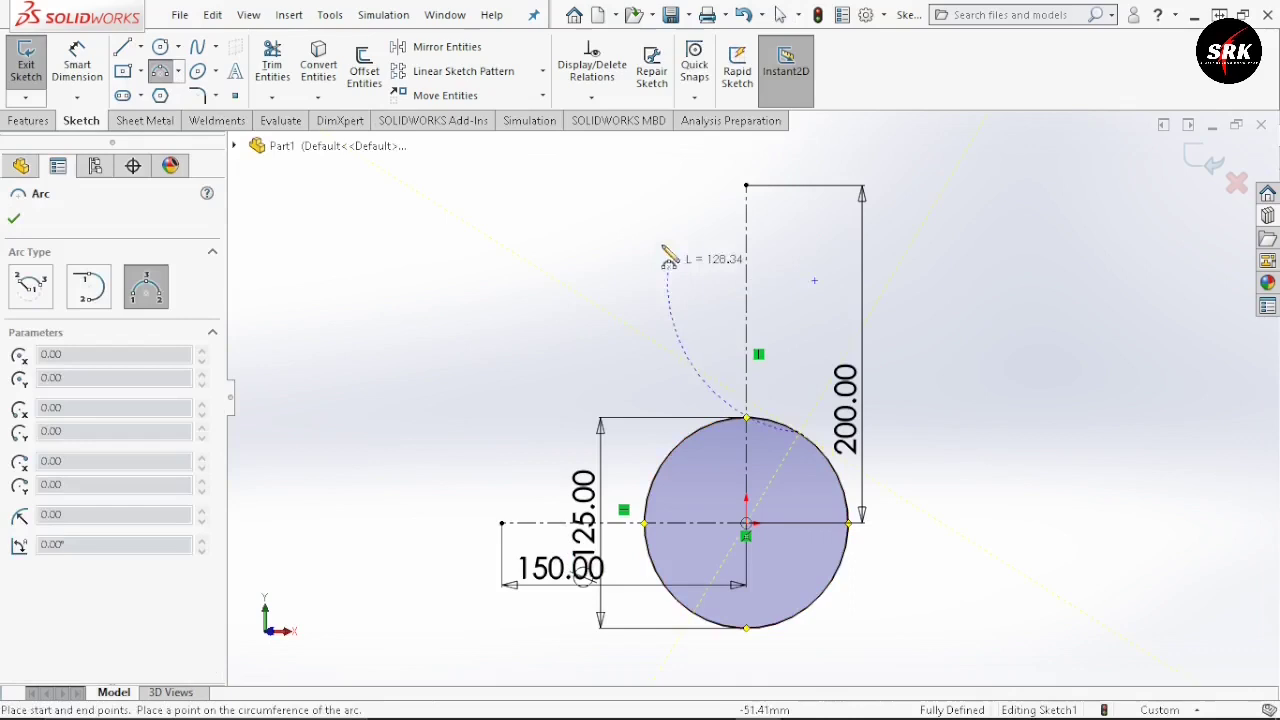
{"action": "left_click", "coordinate": [685, 187]}
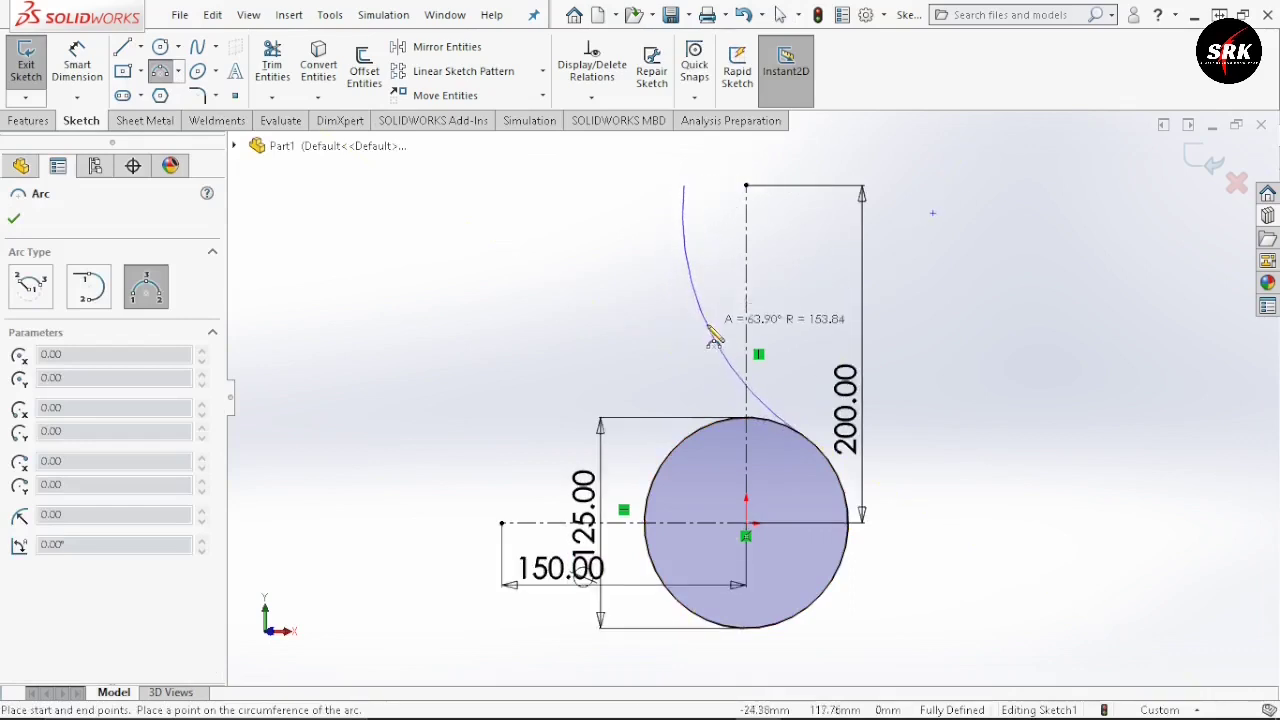
{"action": "left_click", "coordinate": [708, 329]}
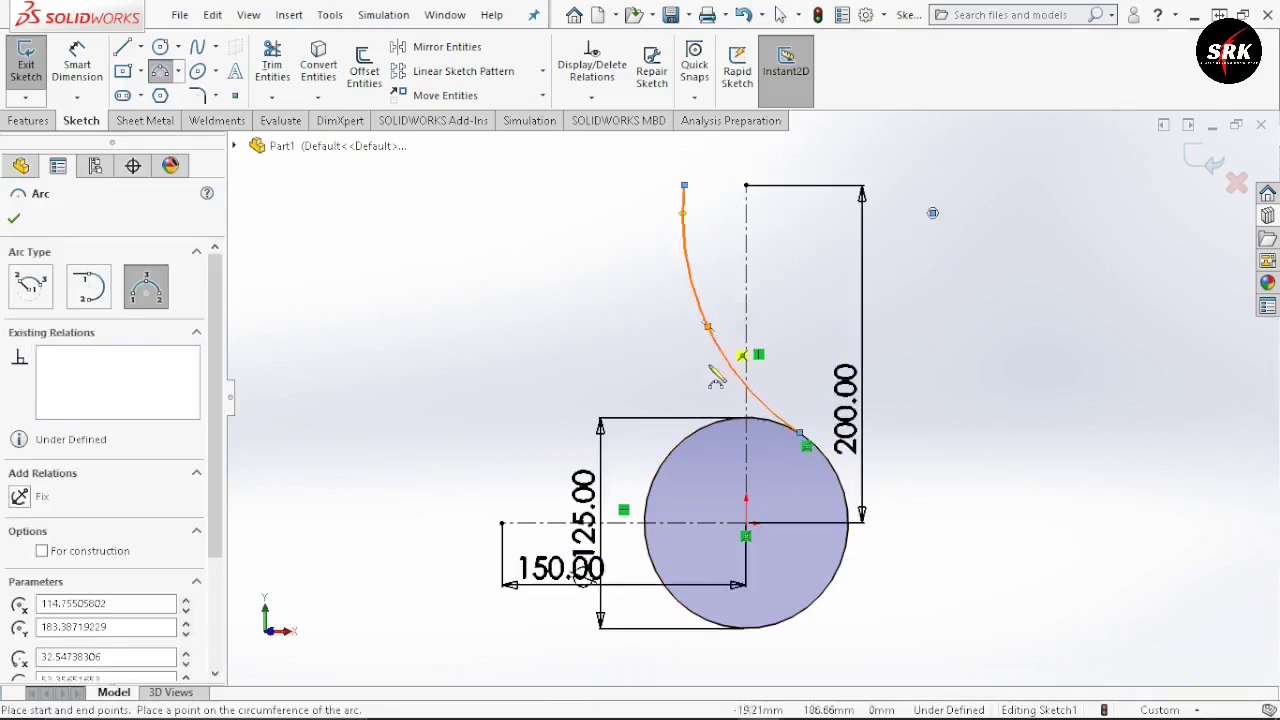
{"action": "key", "text": "Escape"}
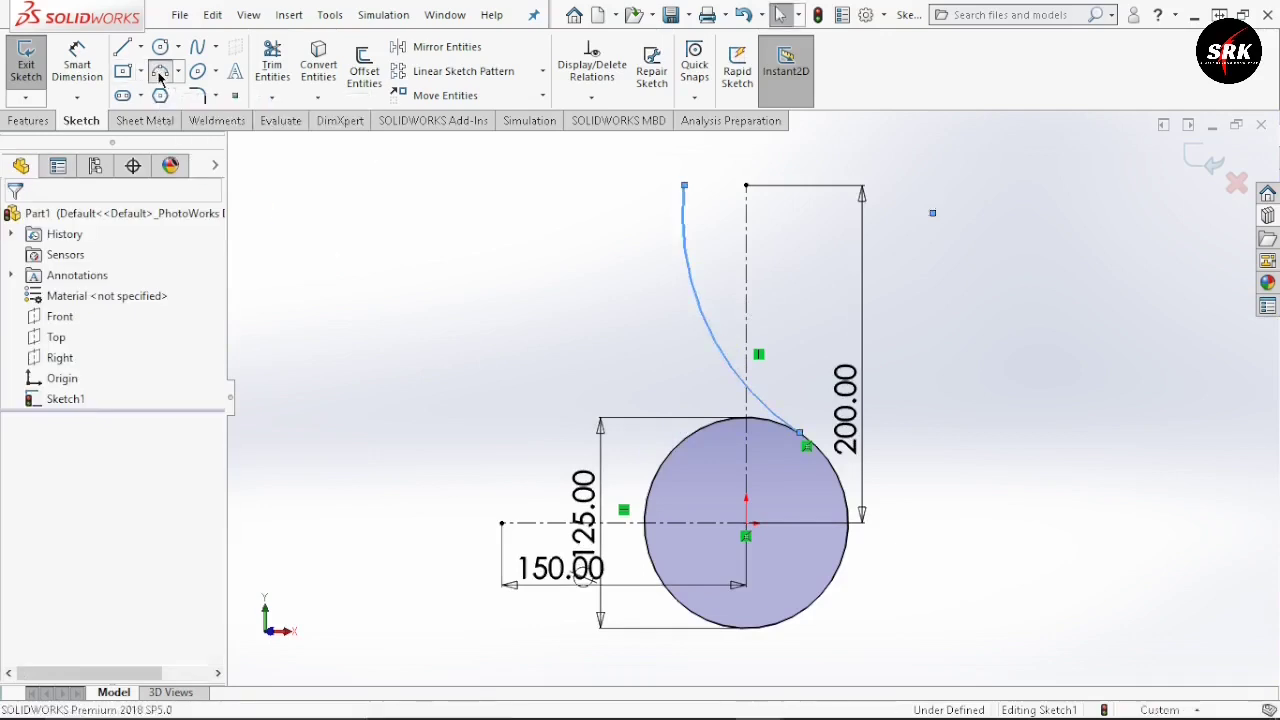
- Sketch a second three-point arc, bulging upward, from the circle's lower-left edge to a point directly above the horizontal centerline's outer end
{"action": "key", "text": "Return"}
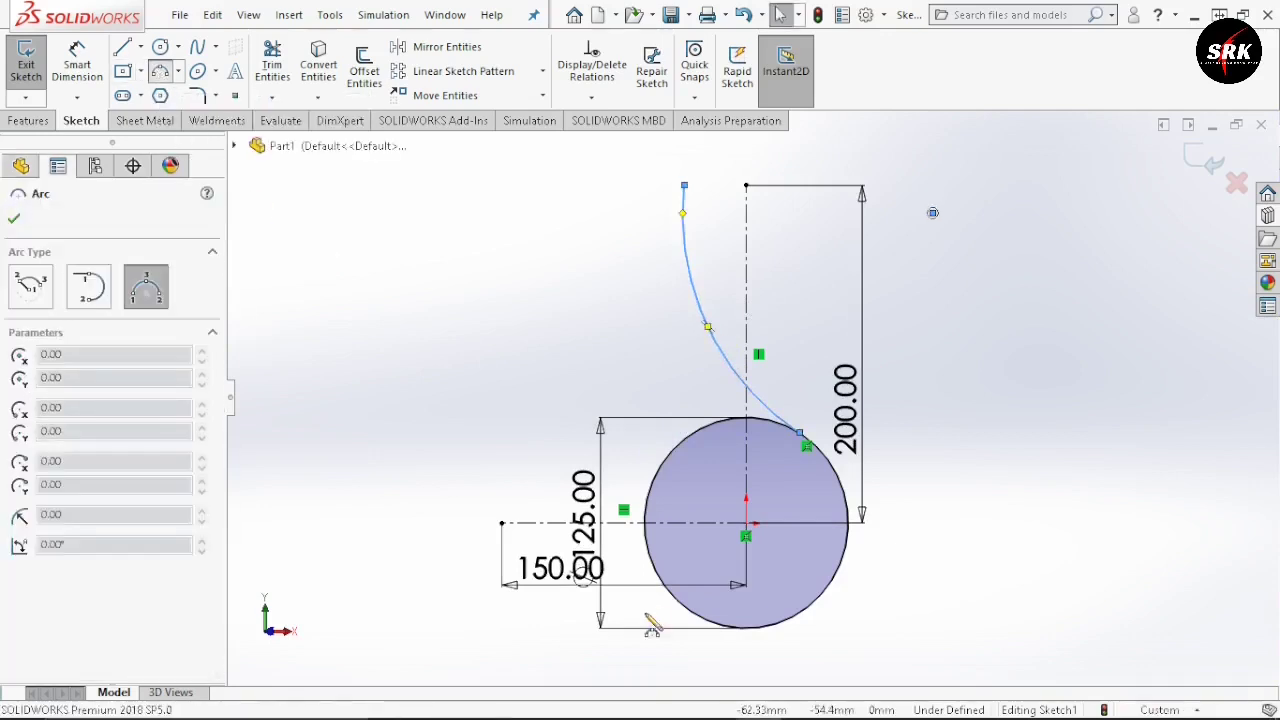
{"action": "left_click", "coordinate": [652, 558]}
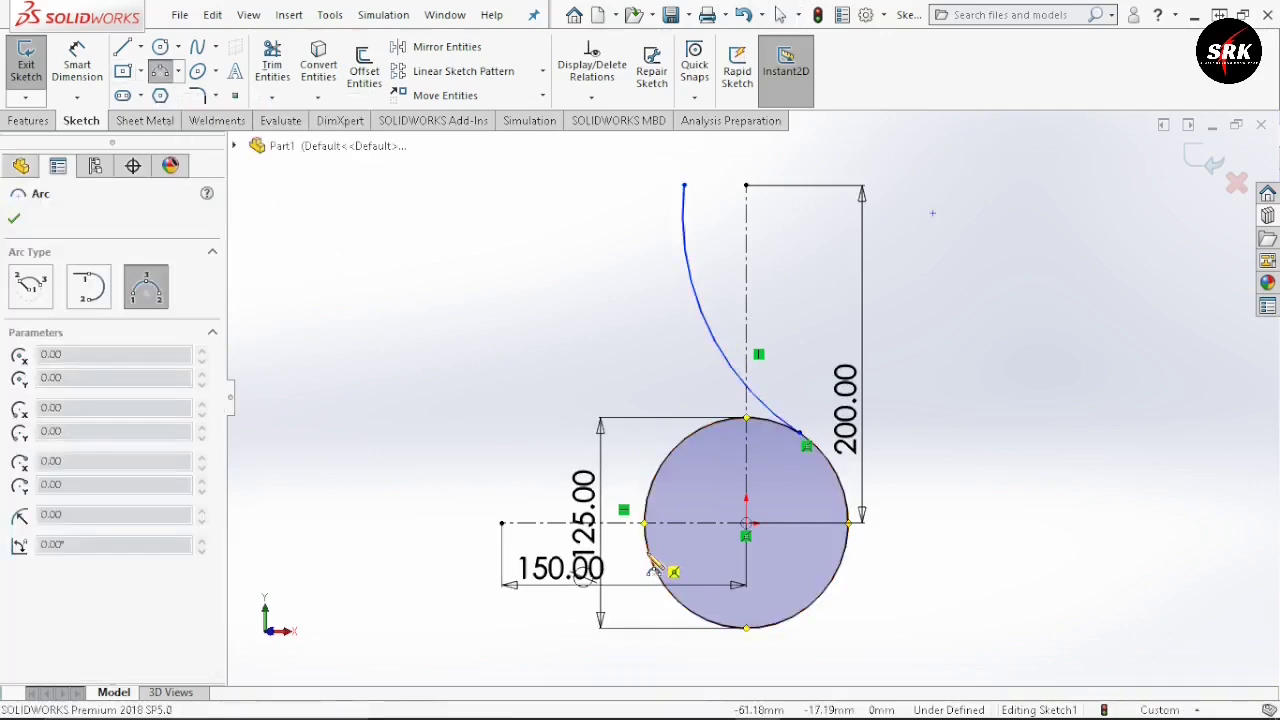
{"action": "left_click", "coordinate": [502, 460]}
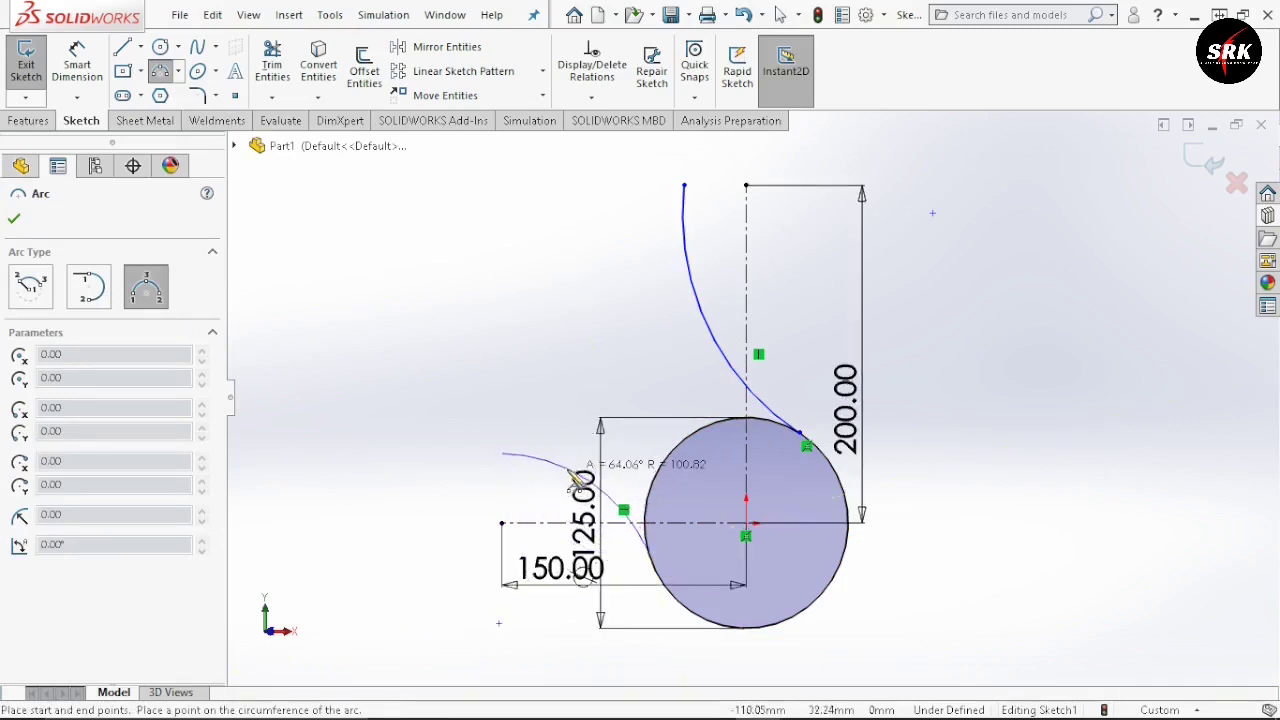
{"action": "left_click", "coordinate": [570, 478]}
{"action": "key", "text": "Escape"}
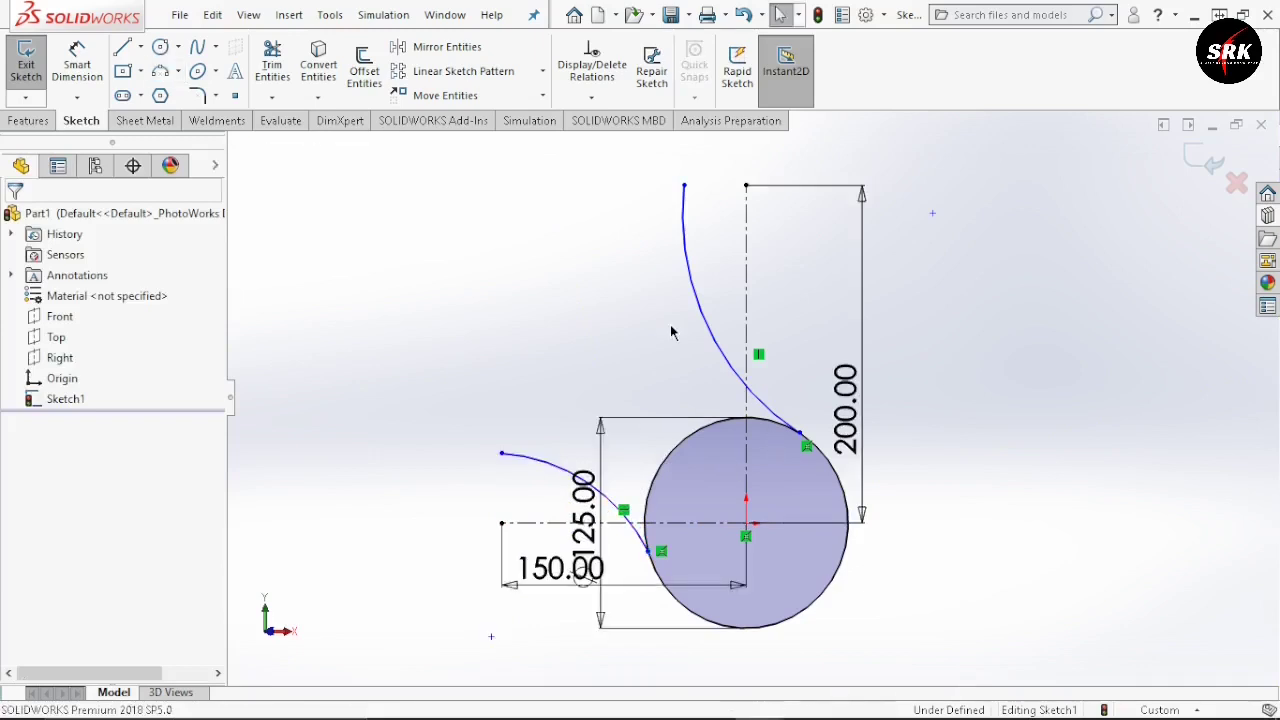
- Make the upper arc tangent to the 125 mm circle
{"action": "left_click", "coordinate": [718, 354]}
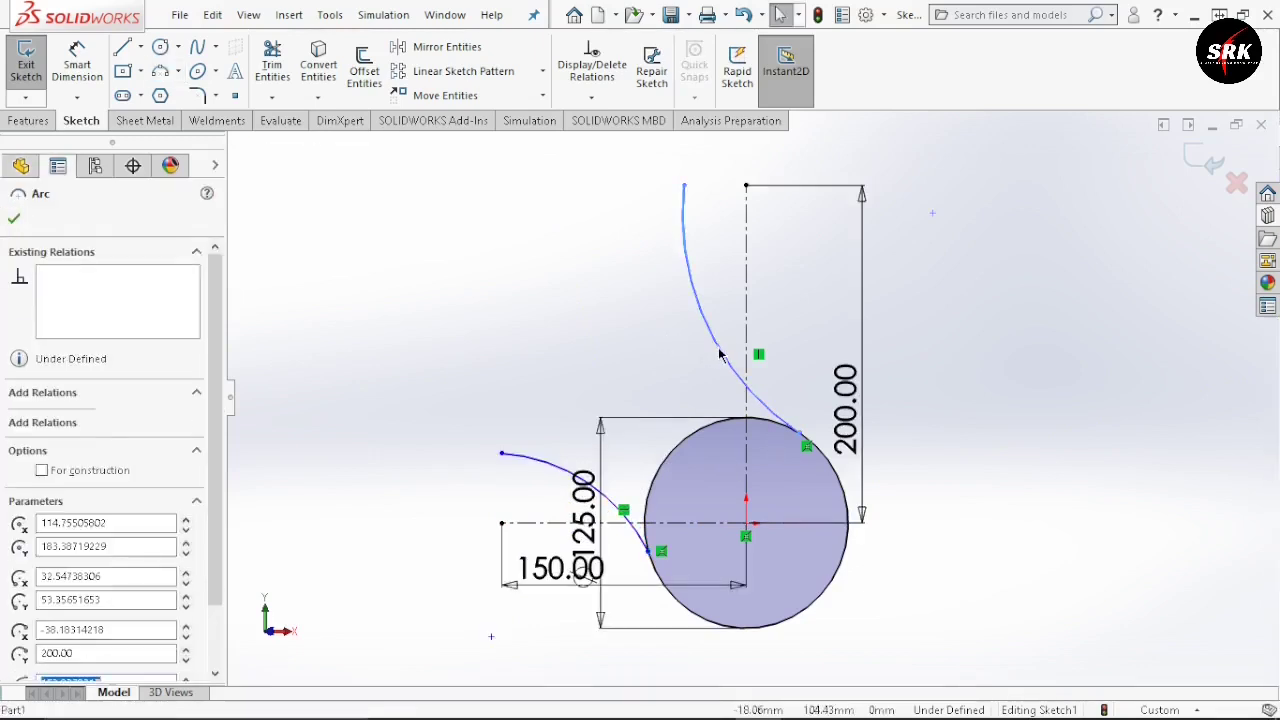
{"action": "left_click", "coordinate": [714, 428], "text": "ctrl"}
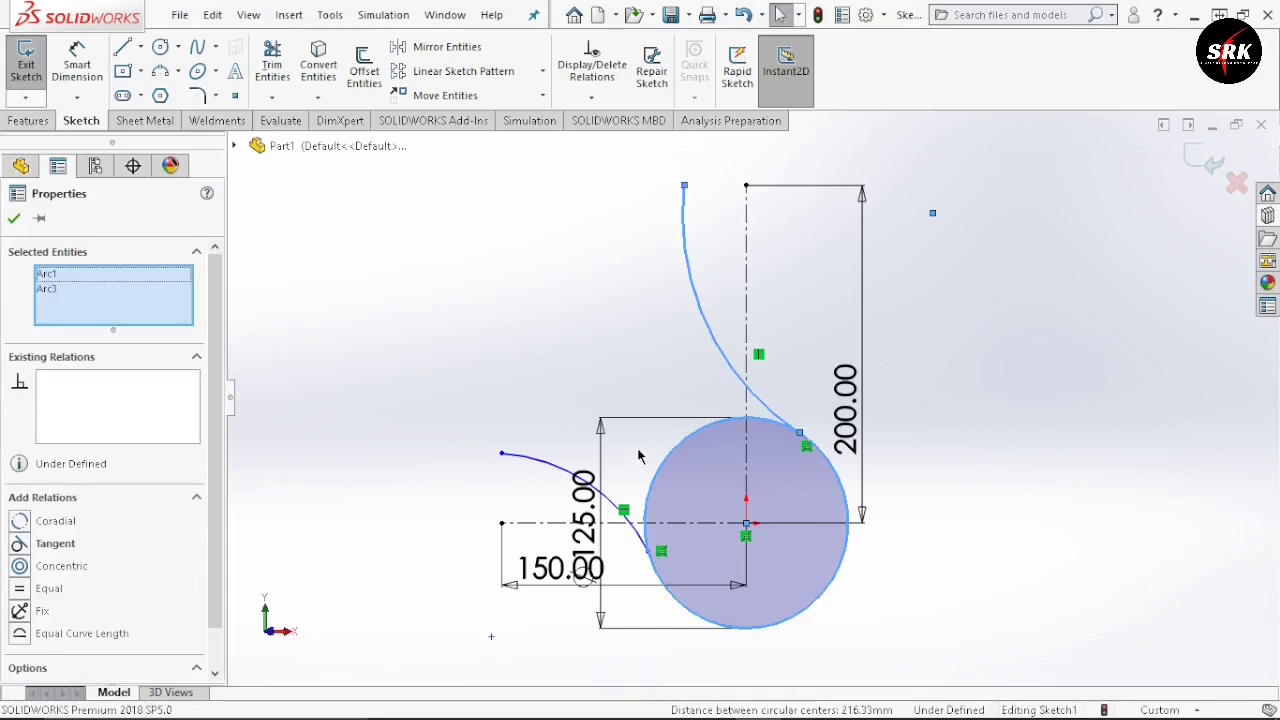
{"action": "left_click", "coordinate": [50, 545]}
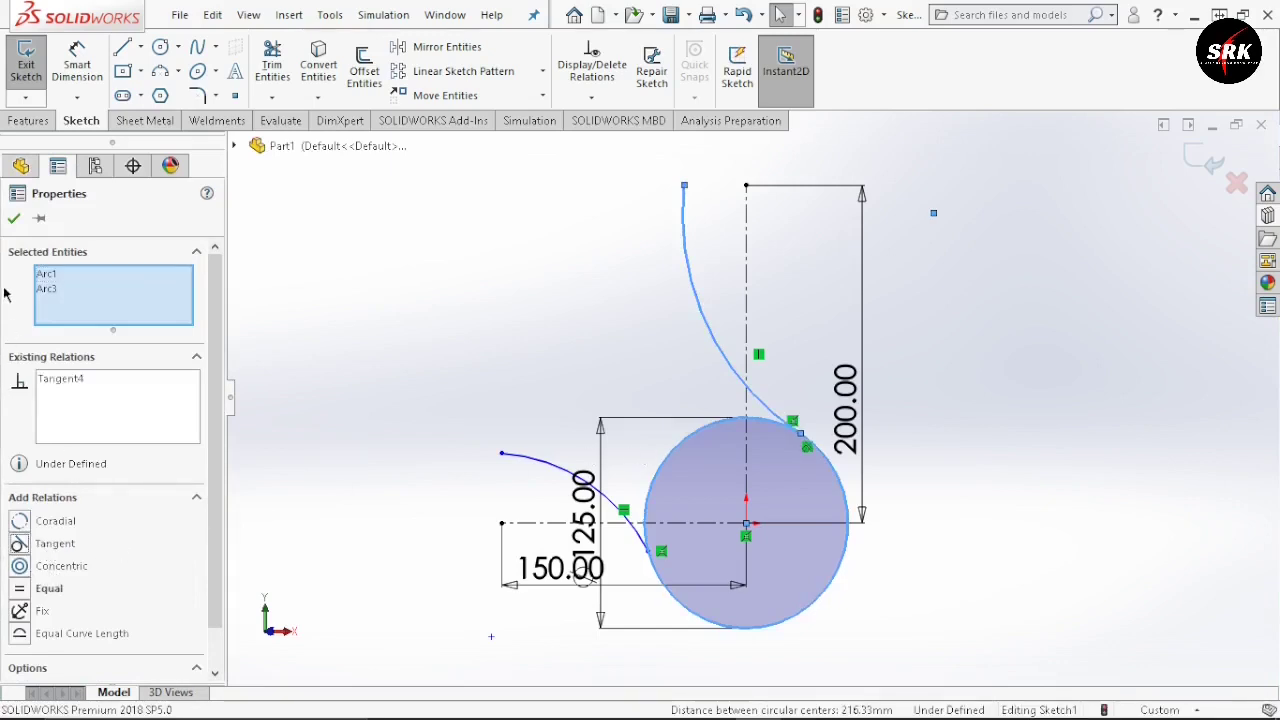
{"action": "left_click", "coordinate": [13, 219]}
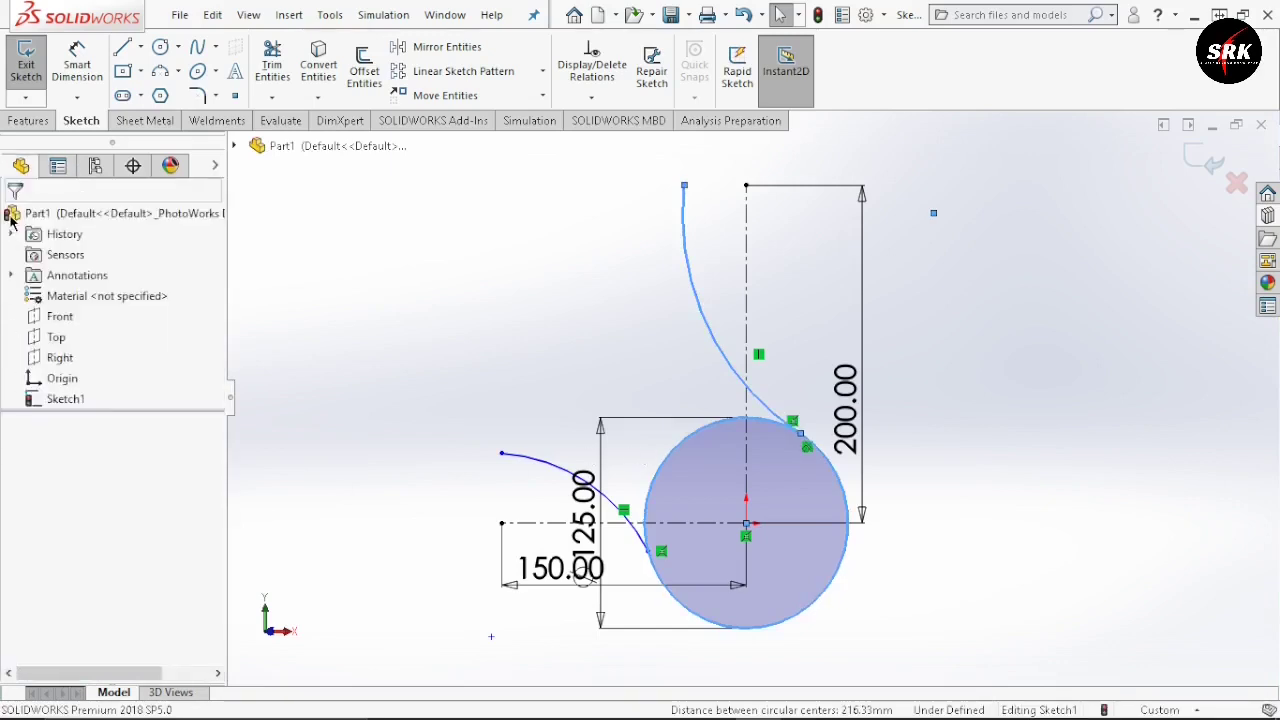
- Make the lower-left arc tangent to the 125 mm circle
{"action": "left_click", "coordinate": [533, 463]}
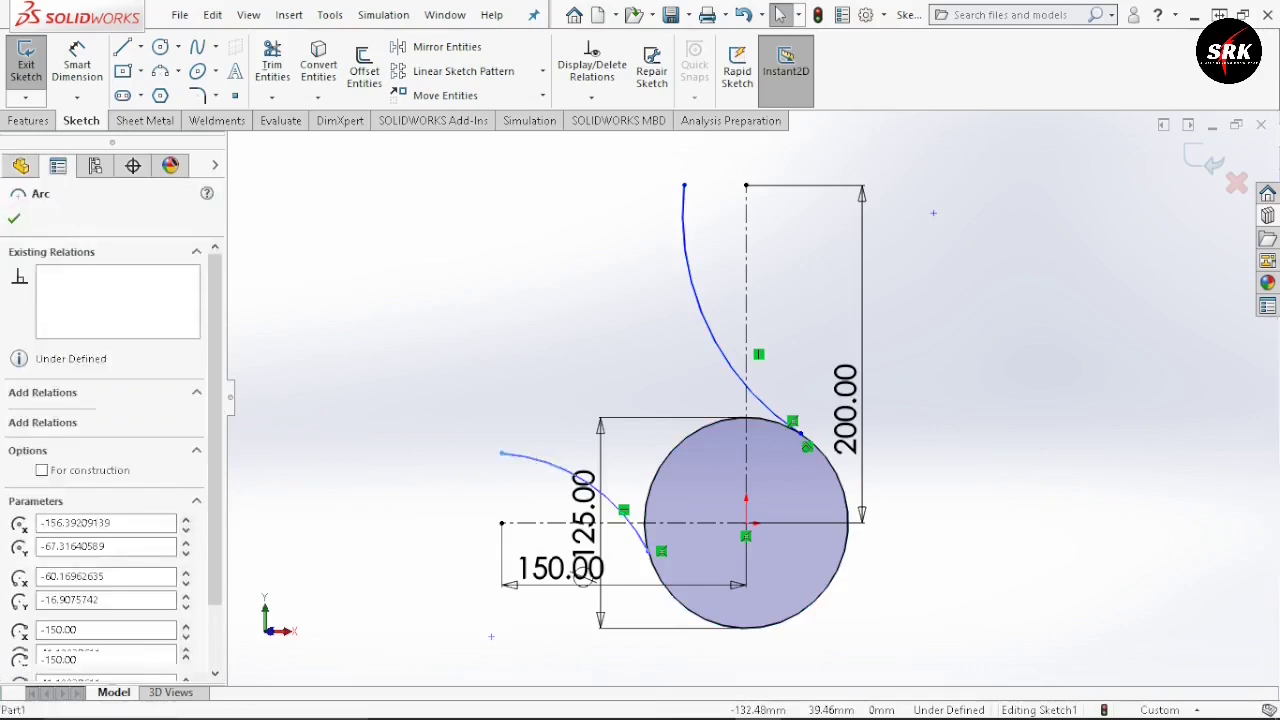
{"action": "left_click", "coordinate": [667, 470], "text": "ctrl"}
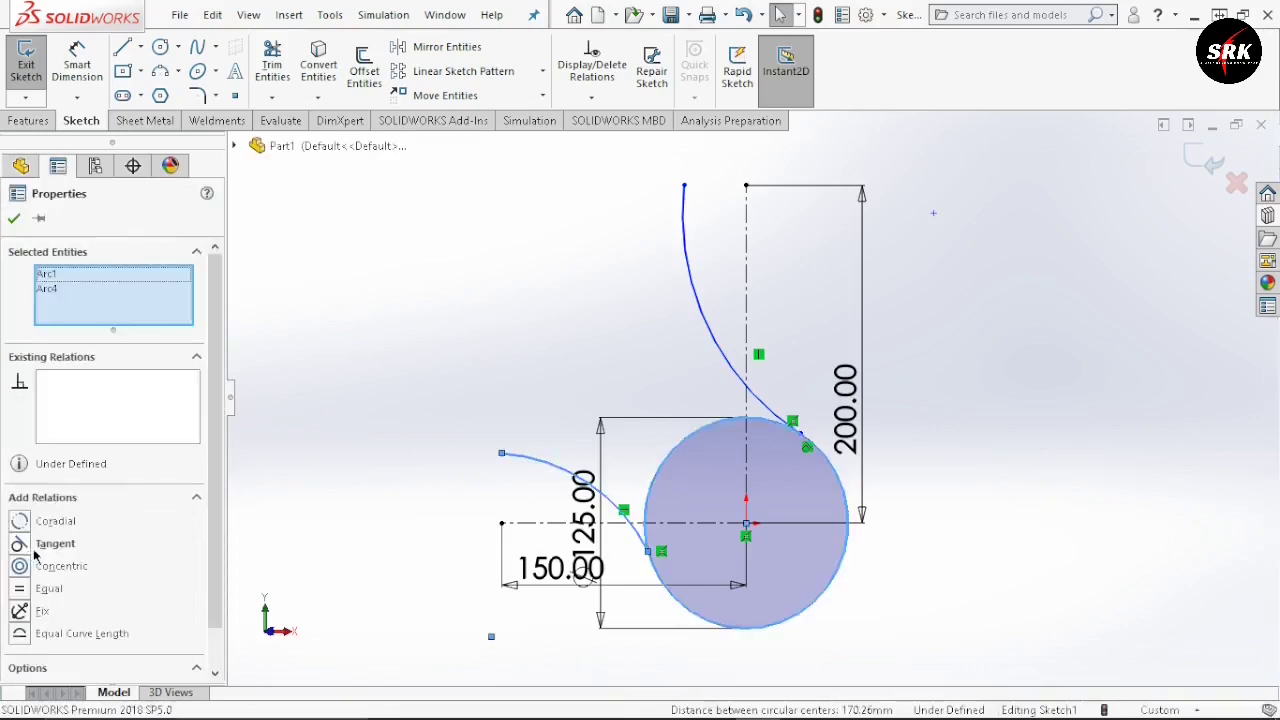
{"action": "left_click", "coordinate": [41, 546]}
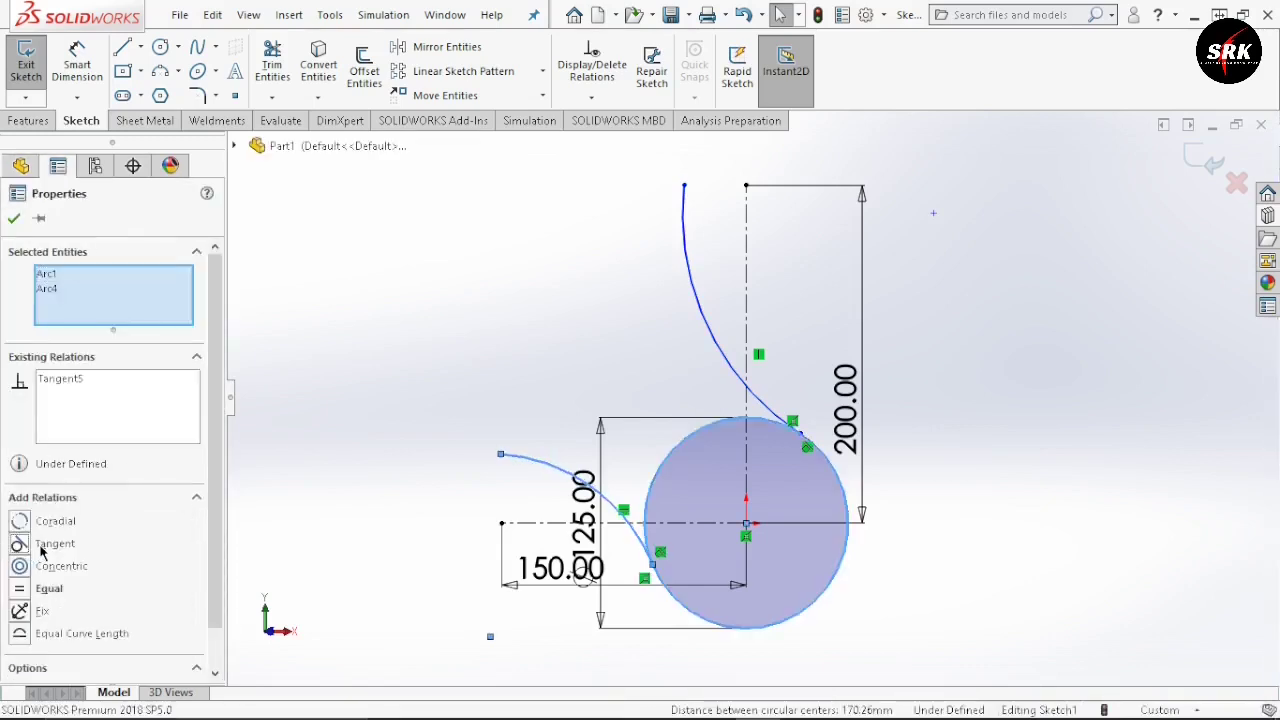
{"action": "left_click", "coordinate": [12, 216]}
- Align the lower-left arc's outer end horizontally with the point where the upper arc meets the circle
{"action": "scroll", "coordinate": [507, 440], "scroll_direction": "down", "scroll_amount": 2}
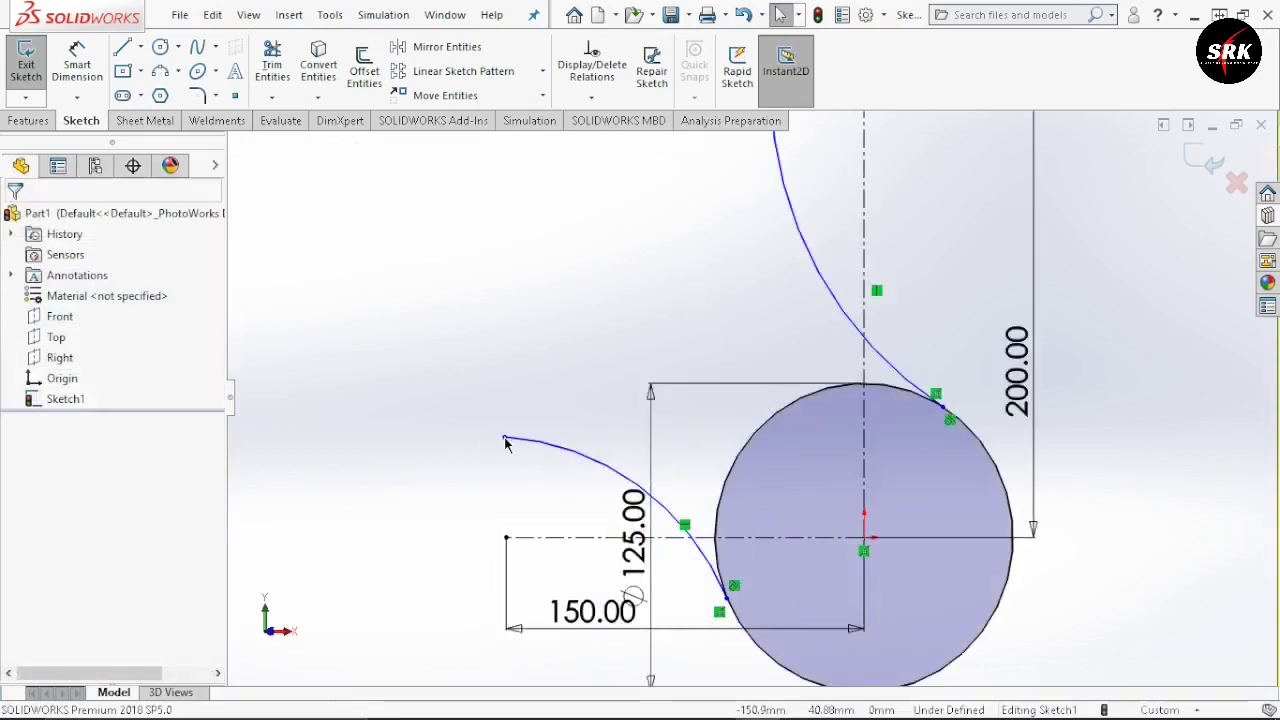
{"action": "left_click", "coordinate": [505, 439]}
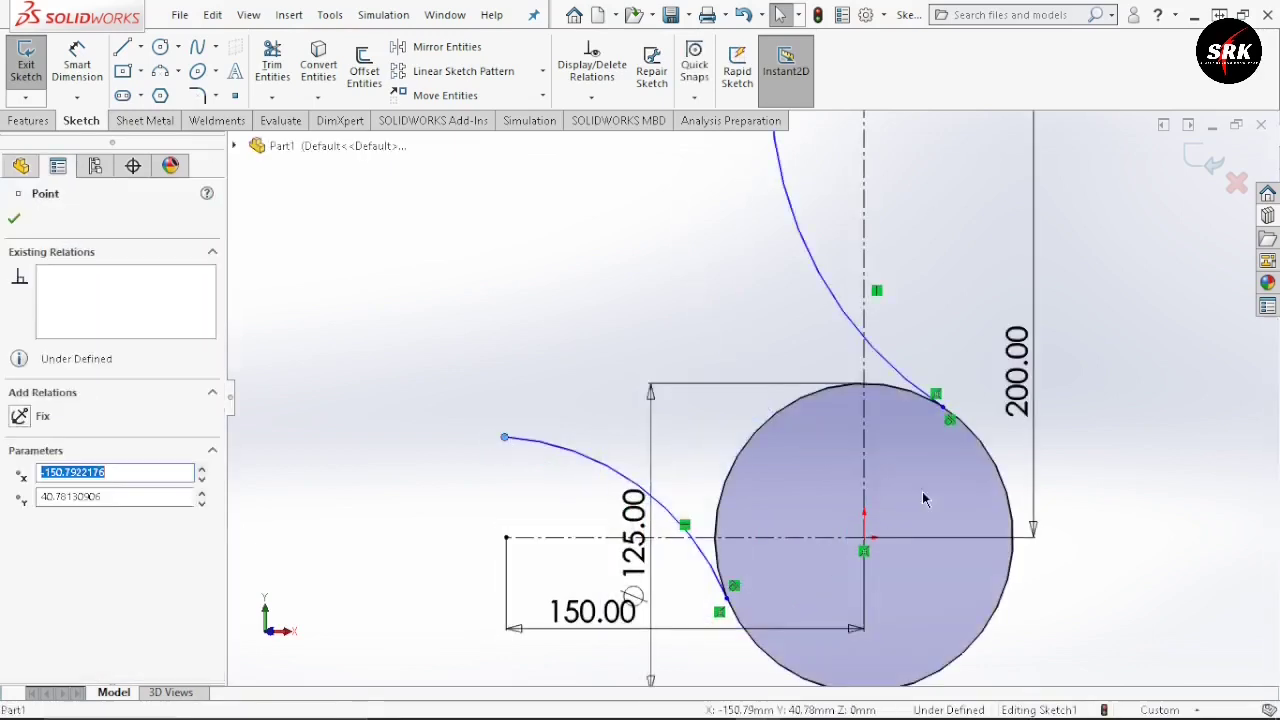
{"action": "left_click", "coordinate": [946, 417]}
{"action": "left_click", "coordinate": [946, 417], "text": "ctrl"}
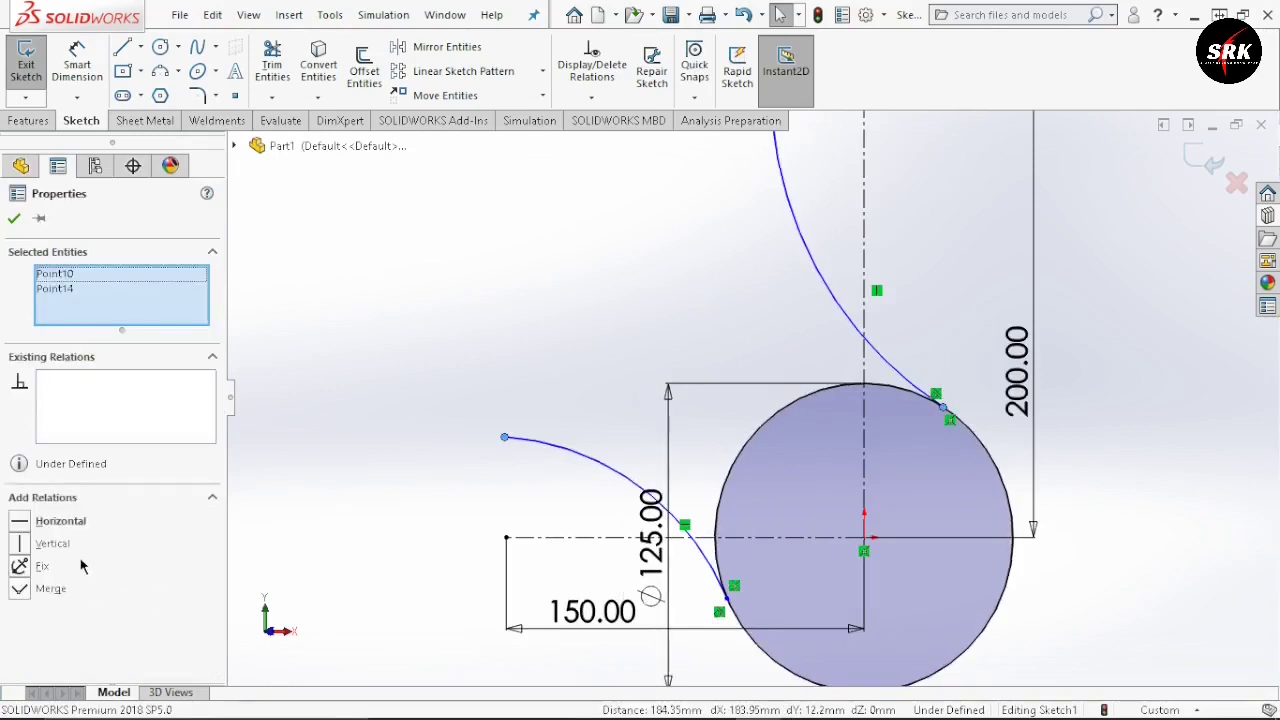
{"action": "left_click", "coordinate": [57, 531]}
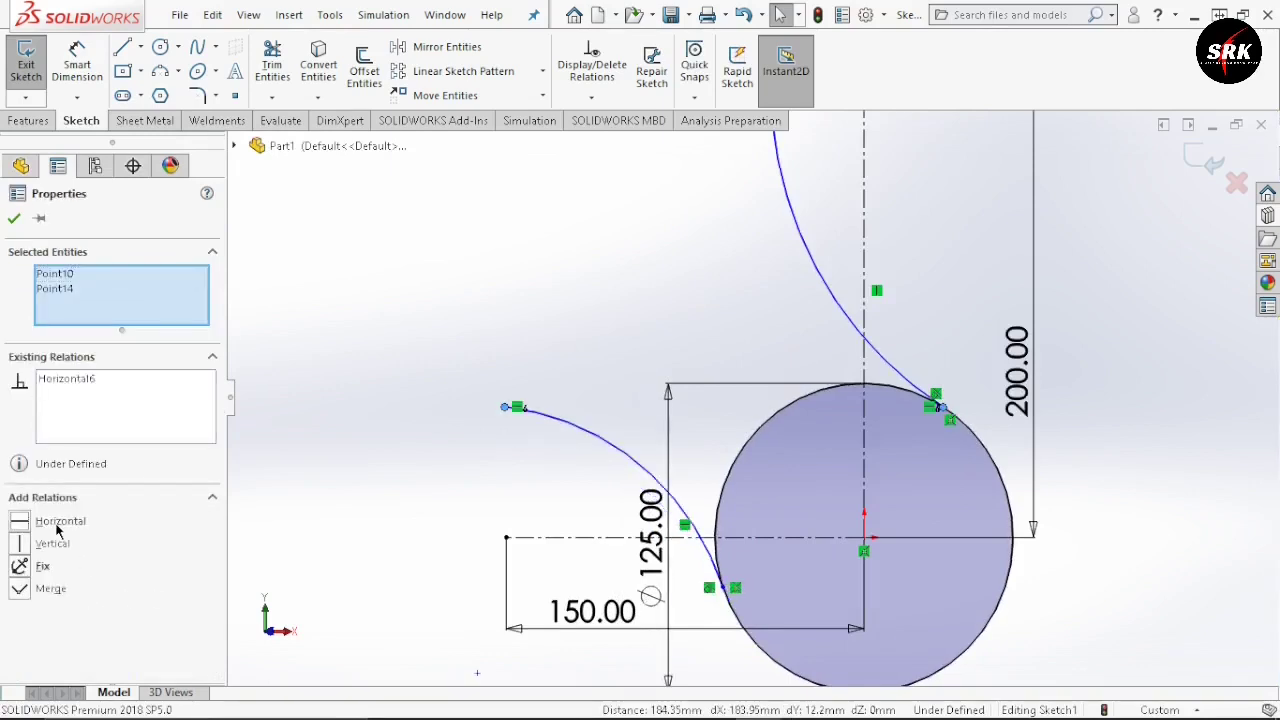
{"action": "left_click", "coordinate": [17, 220]}
- Reposition the arcs' free ends, placing the upper arc's end about 31 mm to the left of the vertical centerline
{"action": "mouse_move", "coordinate": [506, 407]}
{"action": "left_mouse_down"}
{"action": "mouse_move", "coordinate": [520, 443]}
{"action": "mouse_move", "coordinate": [505, 473]}
{"action": "left_mouse_up"}
{"action": "scroll", "coordinate": [750, 396], "scroll_direction": "up", "scroll_amount": 3}
{"action": "left_click_drag", "start_coordinate": [900, 220], "coordinate": [775, 195]}
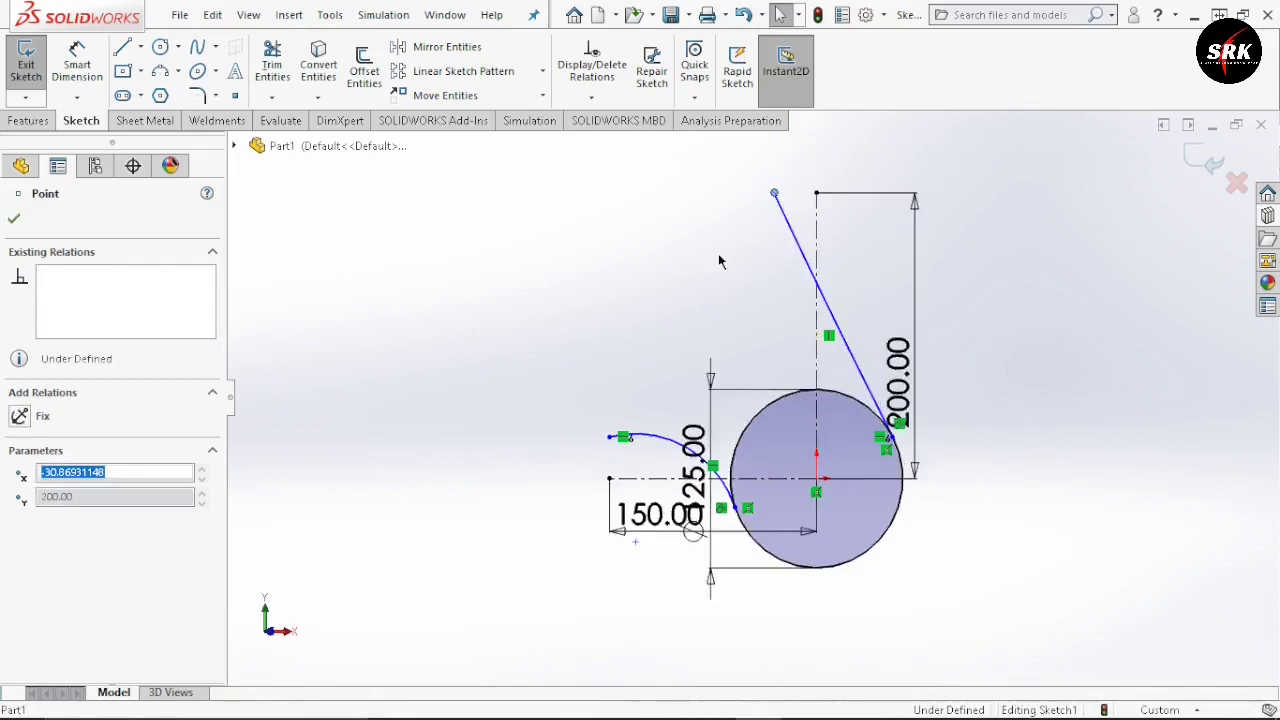
{"action": "left_click", "coordinate": [718, 253]}
- Add a horizontal relation between the upper arc's top end and the vertical centerline's upper end
{"action": "scroll", "coordinate": [814, 213], "scroll_direction": "up", "scroll_amount": 2}
{"action": "scroll", "coordinate": [814, 213], "scroll_direction": "down", "scroll_amount": 5}
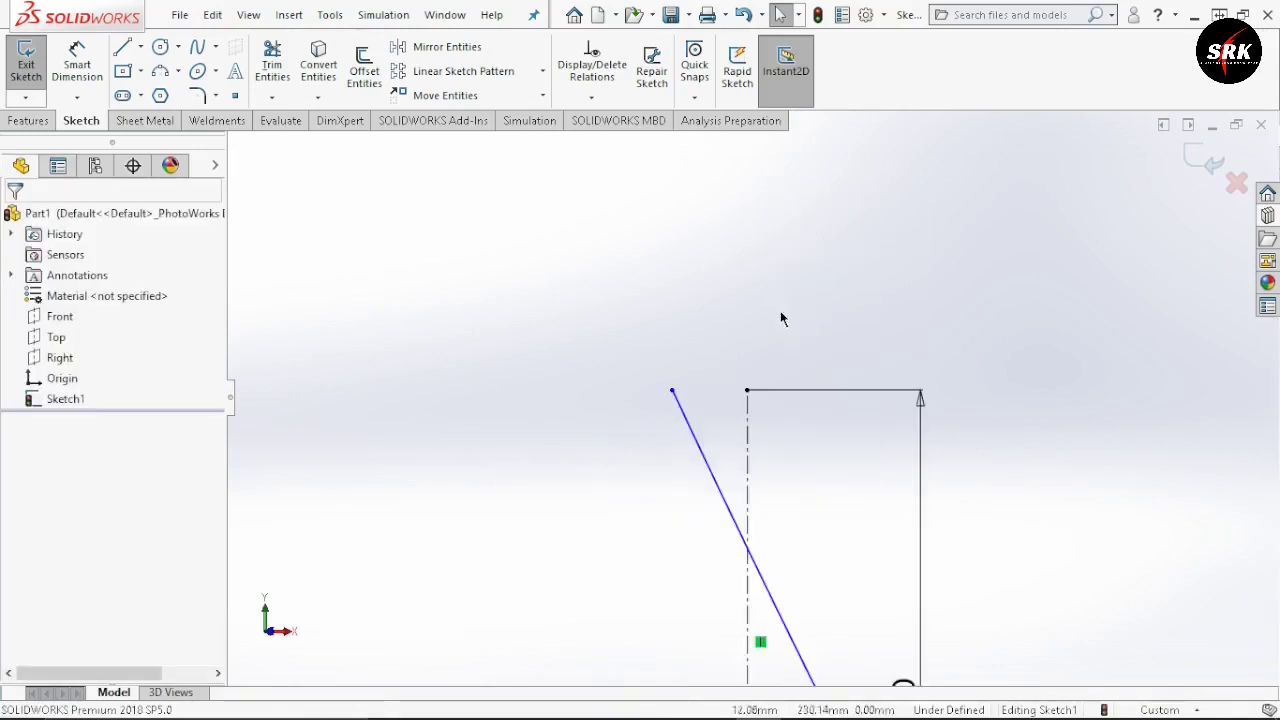
{"action": "left_click", "coordinate": [672, 391]}
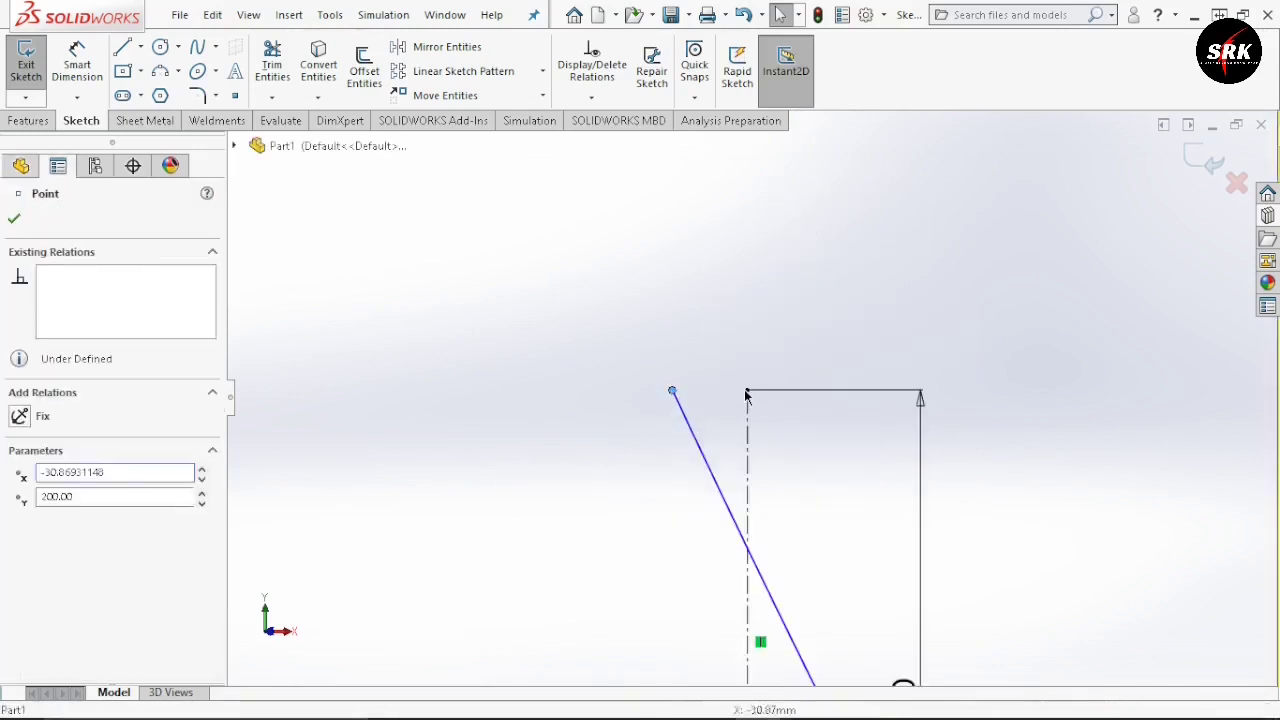
{"action": "left_click", "coordinate": [748, 391]}
{"action": "left_click", "coordinate": [672, 391], "text": "ctrl"}
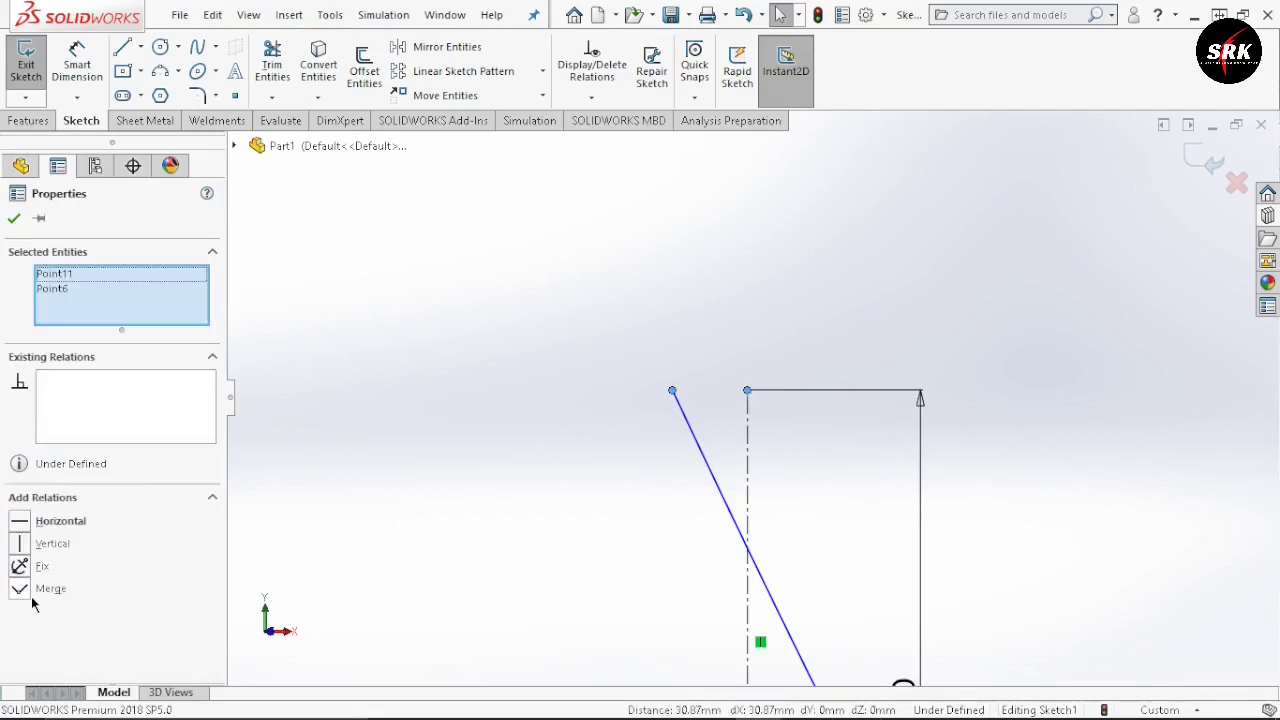
{"action": "left_click", "coordinate": [20, 521]}
{"action": "left_click", "coordinate": [14, 218]}
- Add a vertical relation between the lower-left arc's outer end and the horizontal centerline's outer end
{"action": "scroll", "coordinate": [838, 234], "scroll_direction": "up", "scroll_amount": 3}
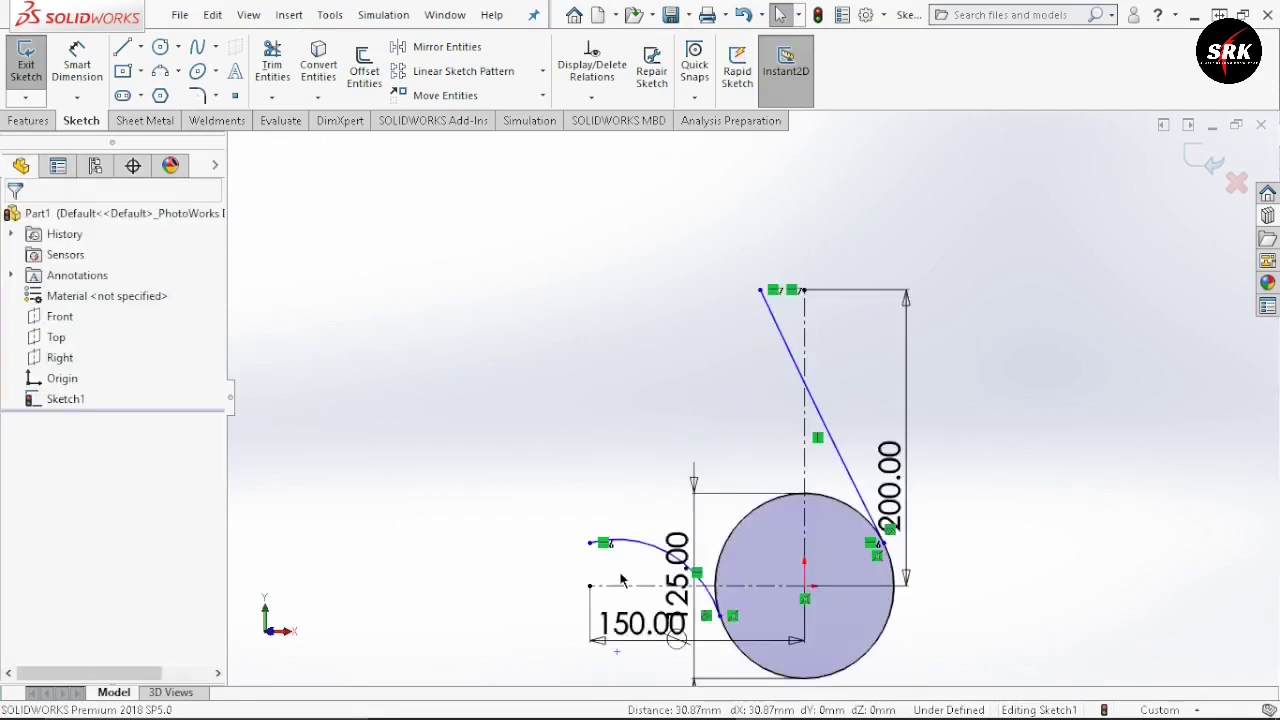
{"action": "scroll", "coordinate": [608, 557], "scroll_direction": "down", "scroll_amount": 2}
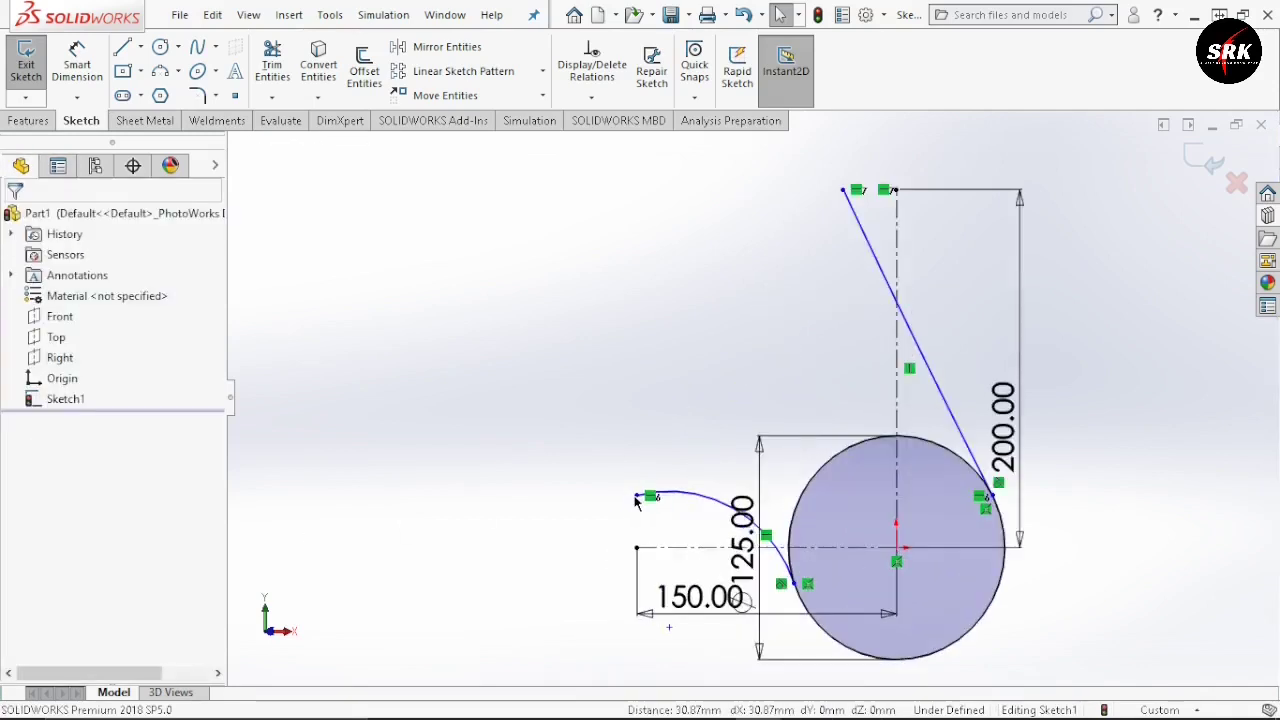
{"action": "left_click", "coordinate": [638, 550]}
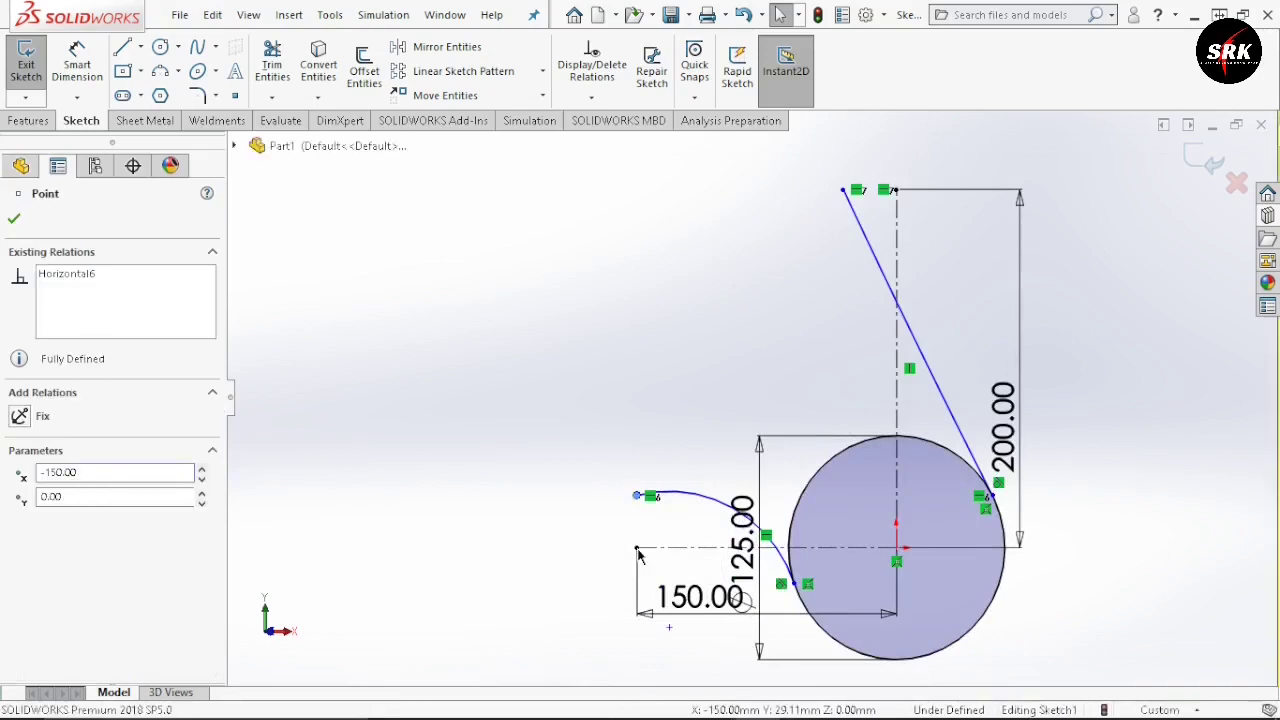
{"action": "left_click", "coordinate": [640, 556], "text": "ctrl"}
{"action": "left_click", "coordinate": [20, 545]}
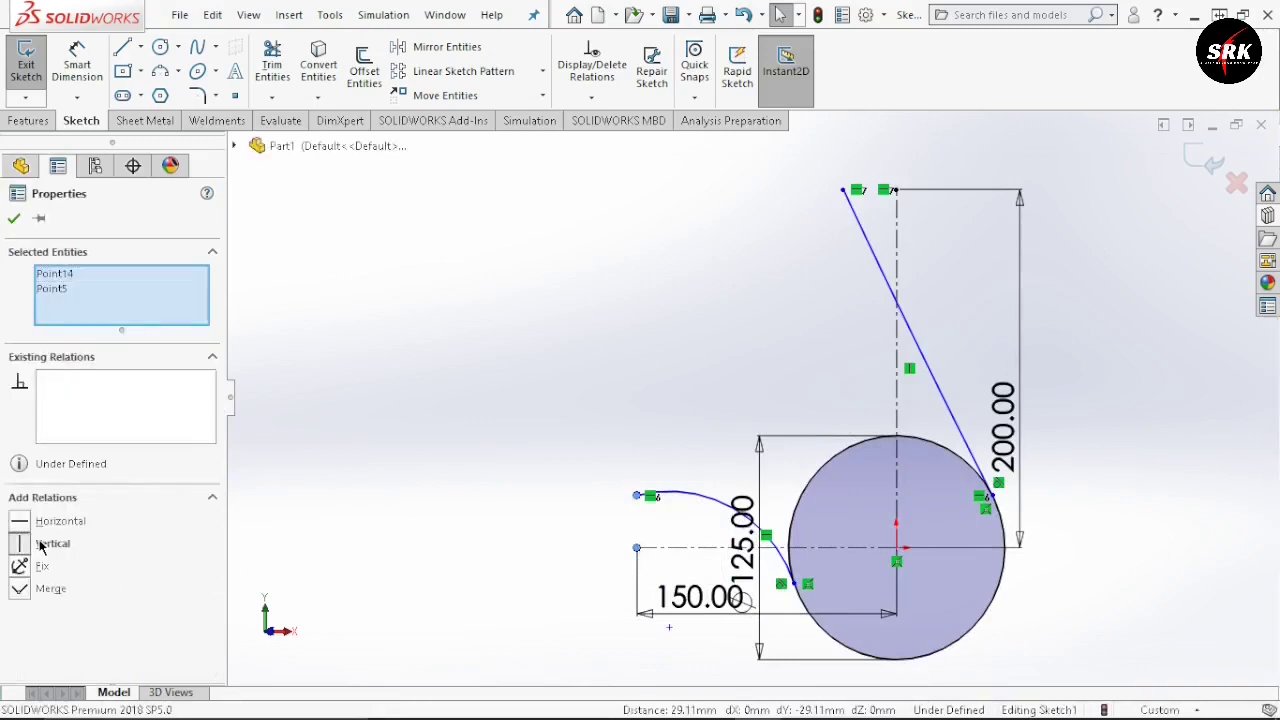
{"action": "left_click", "coordinate": [14, 219]}
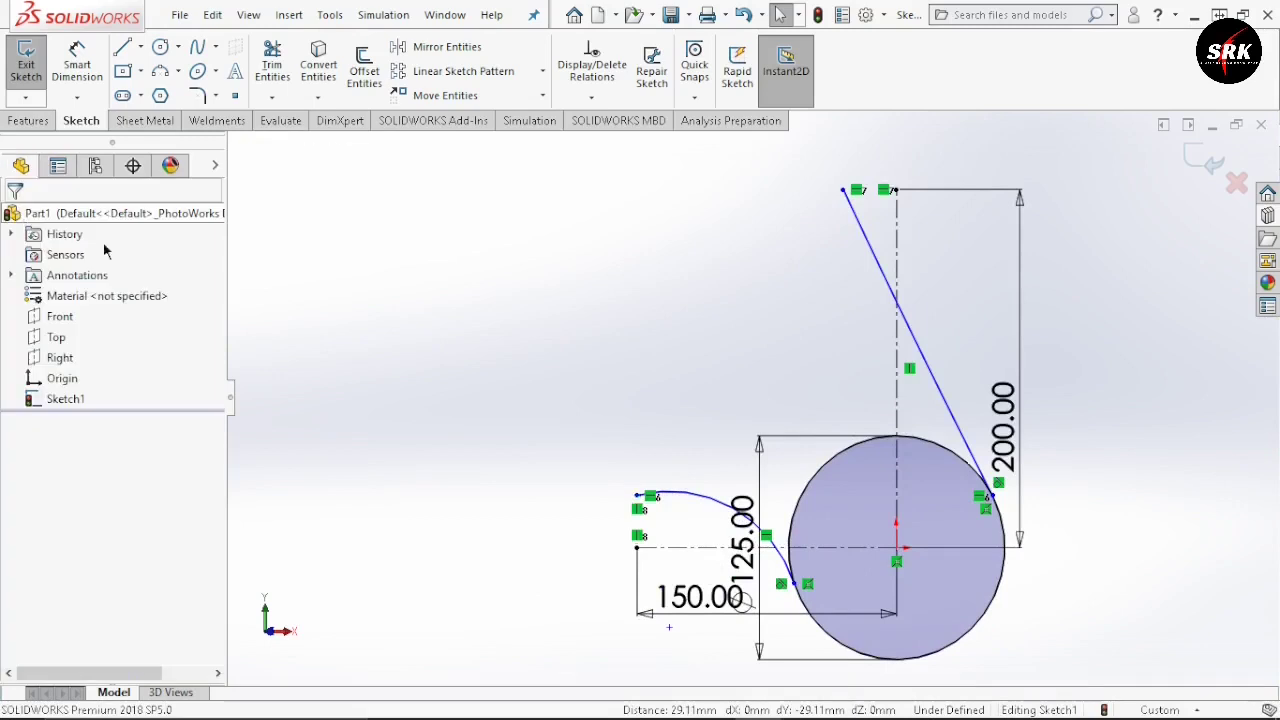
- Dimension the lower-left arc's radius as 180 mm
{"action": "left_click", "coordinate": [58, 66]}
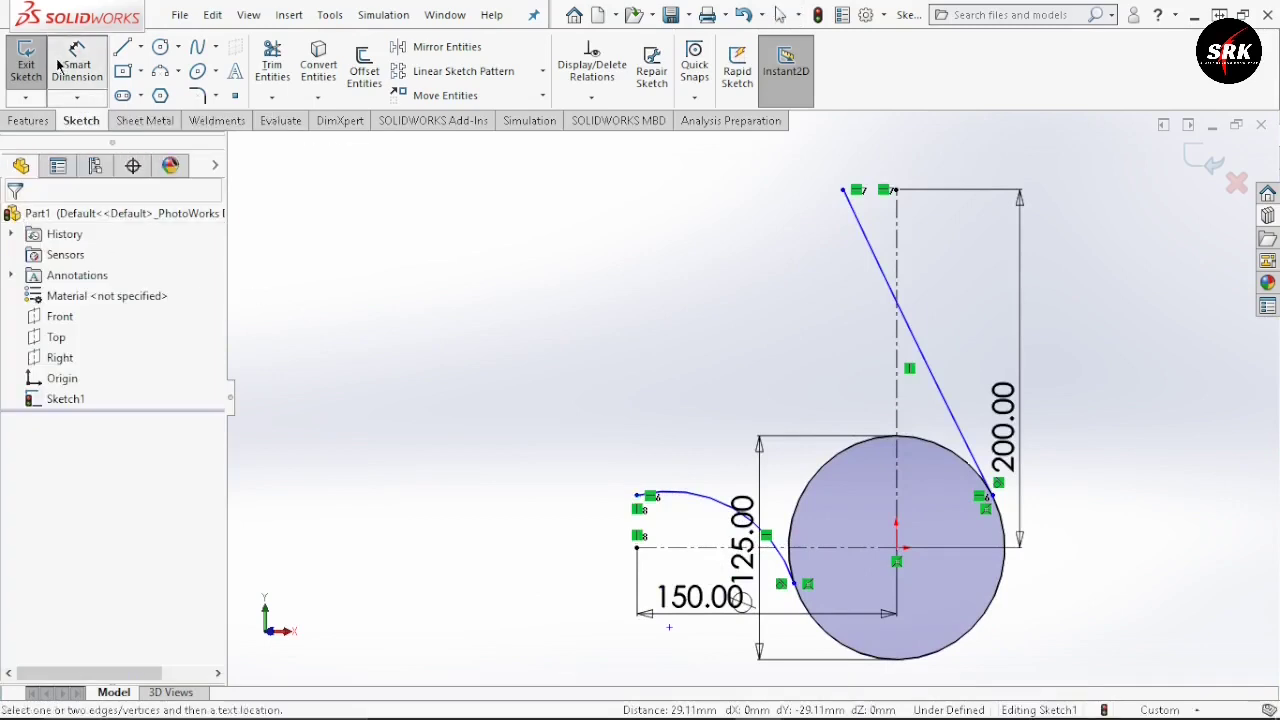
{"action": "left_click", "coordinate": [700, 493]}
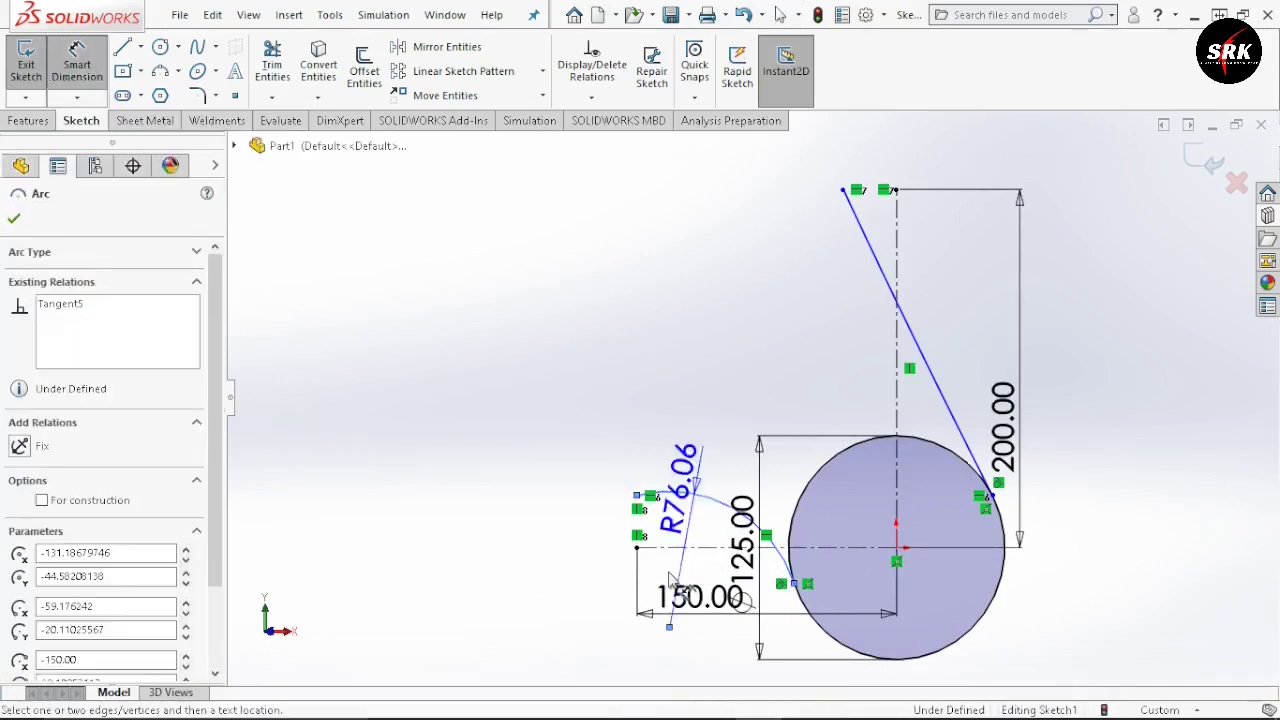
{"action": "left_click", "coordinate": [668, 470]}
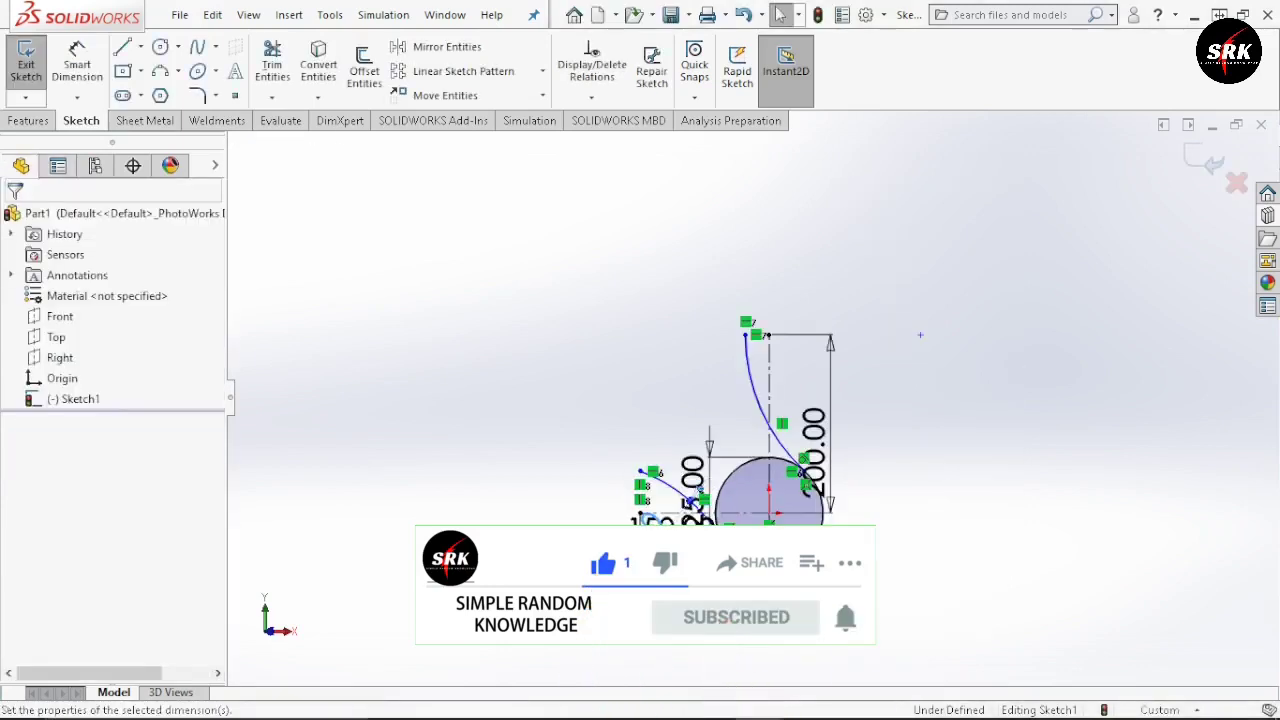
- Set the document's dimension text font height to 12 points in the document properties
{"action": "left_click", "coordinate": [885, 16]}
{"action": "left_click", "coordinate": [900, 34]}
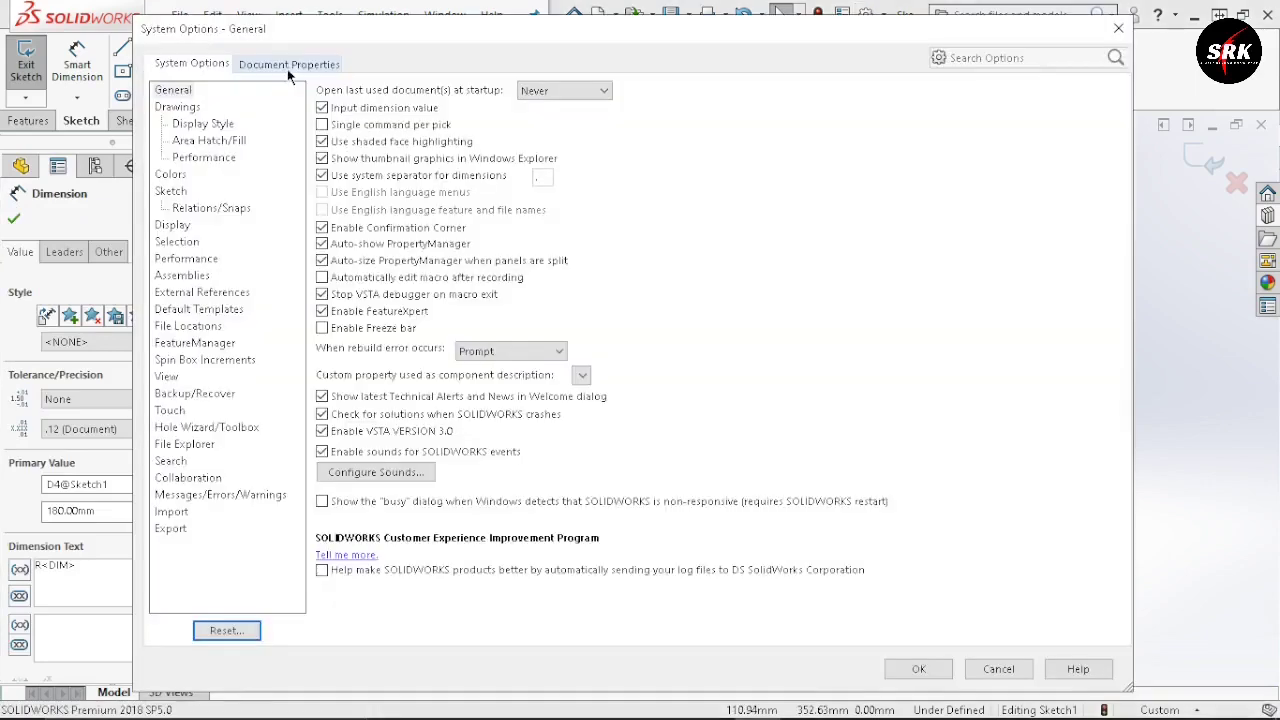
{"action": "left_click", "coordinate": [289, 67]}
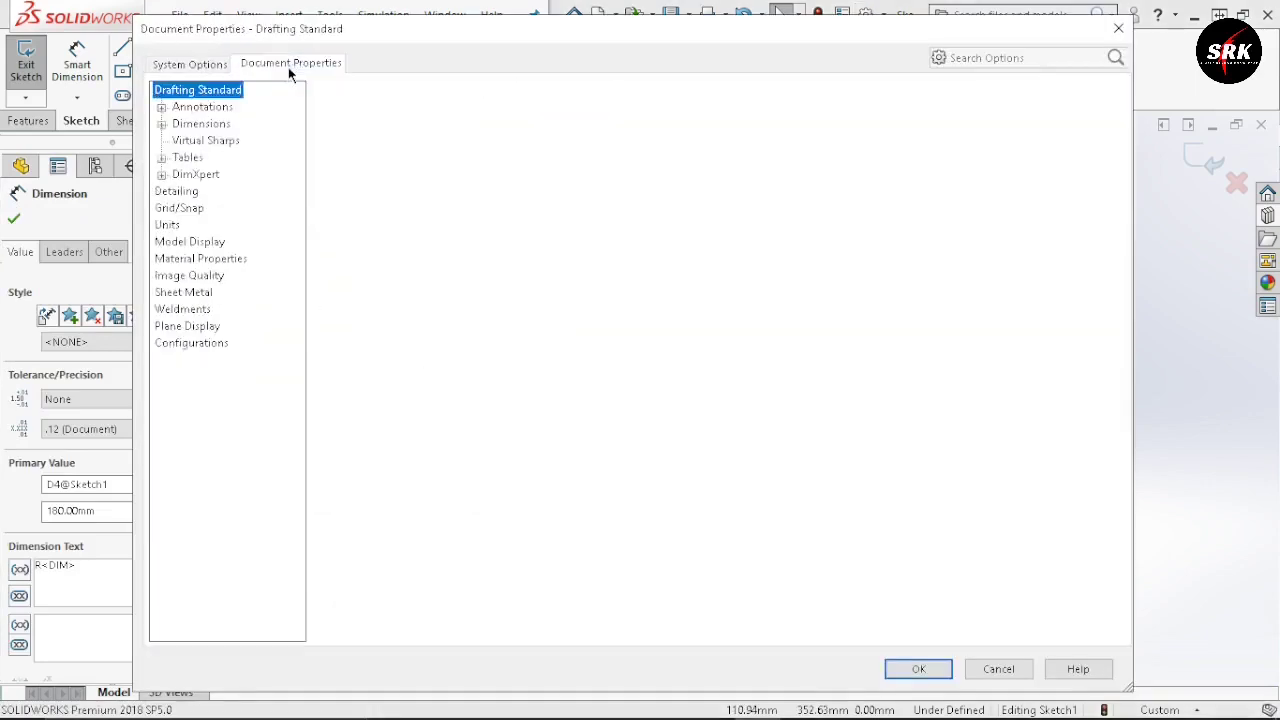
{"action": "left_click", "coordinate": [205, 124]}
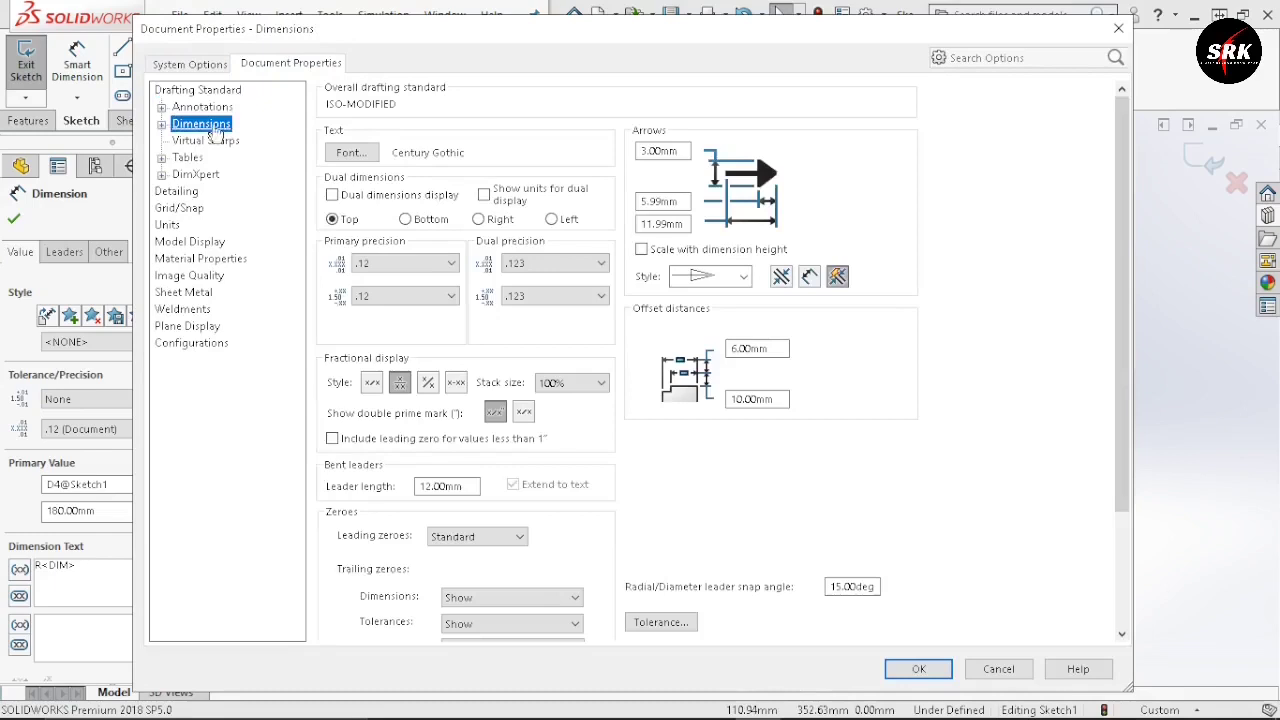
{"action": "left_click", "coordinate": [345, 152]}
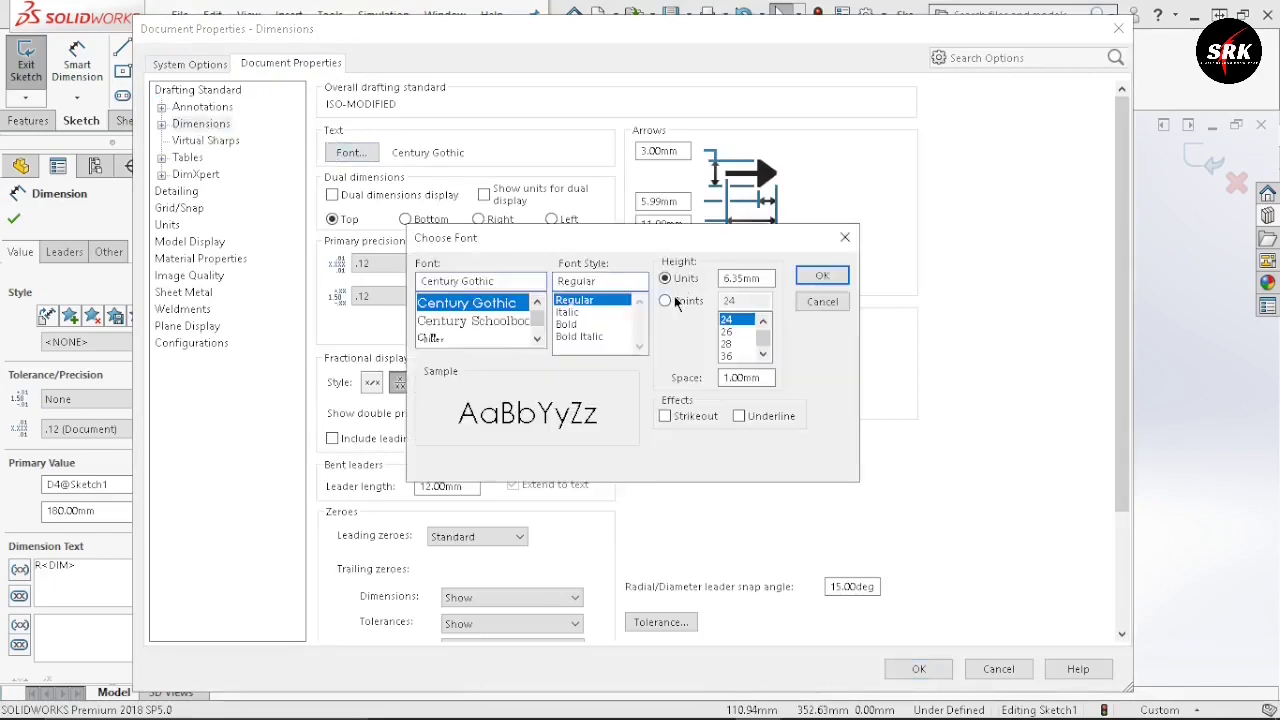
{"action": "left_click", "coordinate": [666, 301]}
{"action": "left_click", "coordinate": [762, 322]}
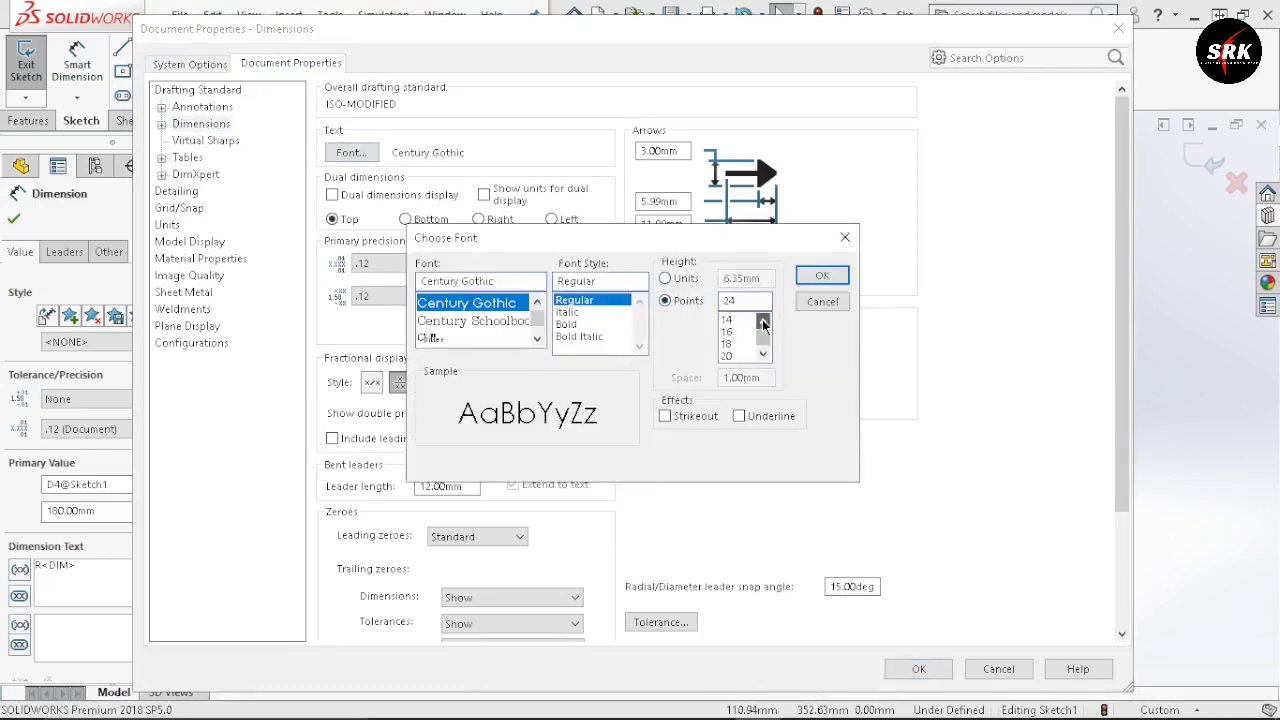
{"action": "left_click", "coordinate": [737, 331]}
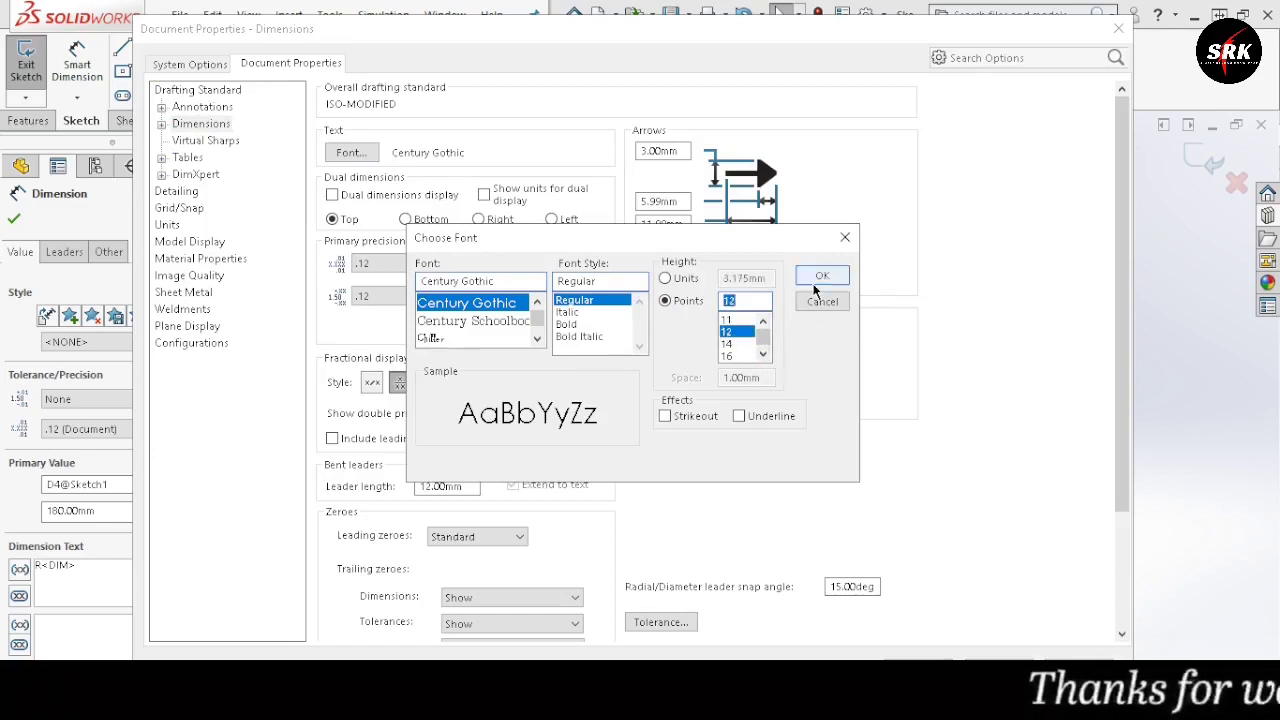
{"action": "left_click", "coordinate": [818, 277]}
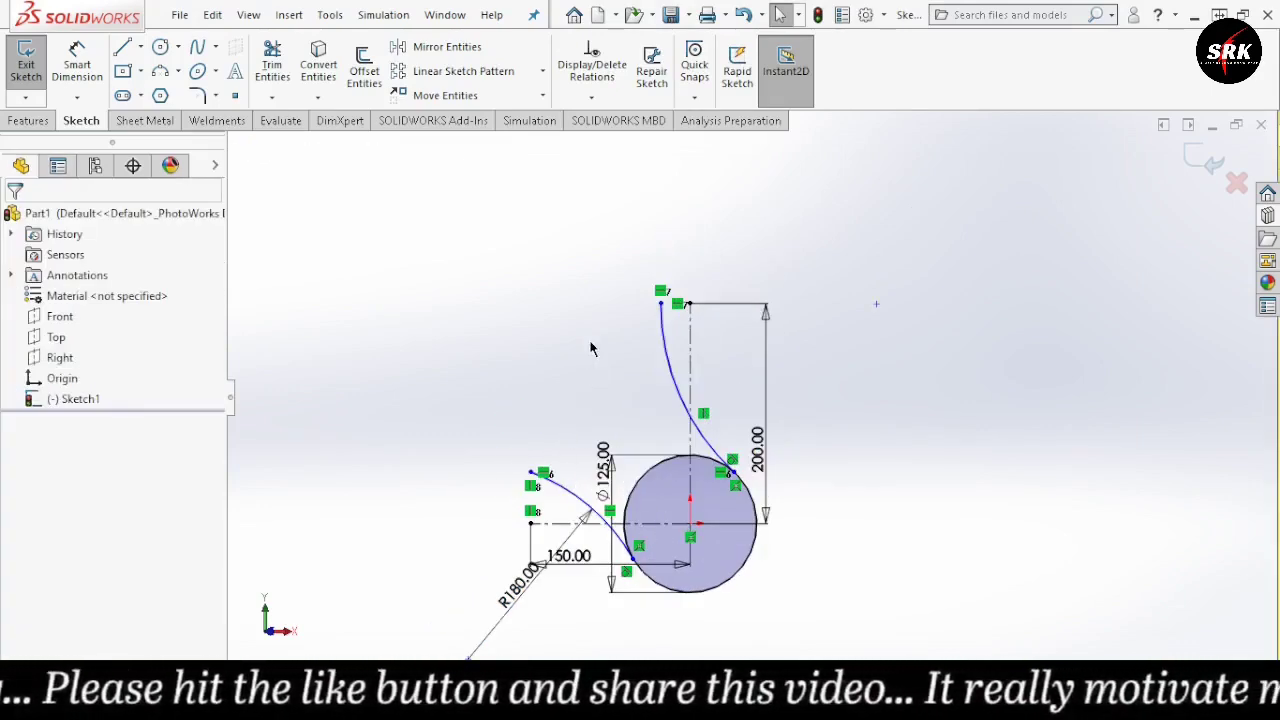
- Sketch a vertical centerline about 69 mm long upward from the upper arc's top end
{"action": "left_click", "coordinate": [140, 47]}
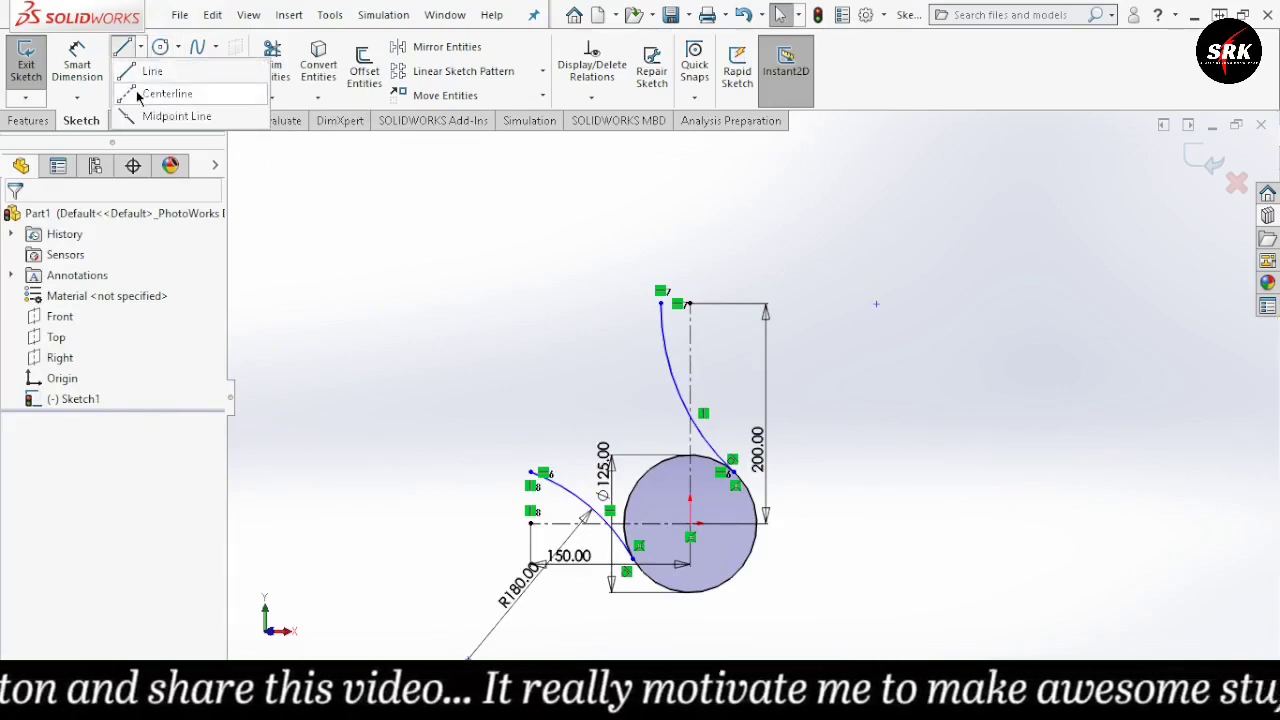
{"action": "left_click", "coordinate": [660, 303]}
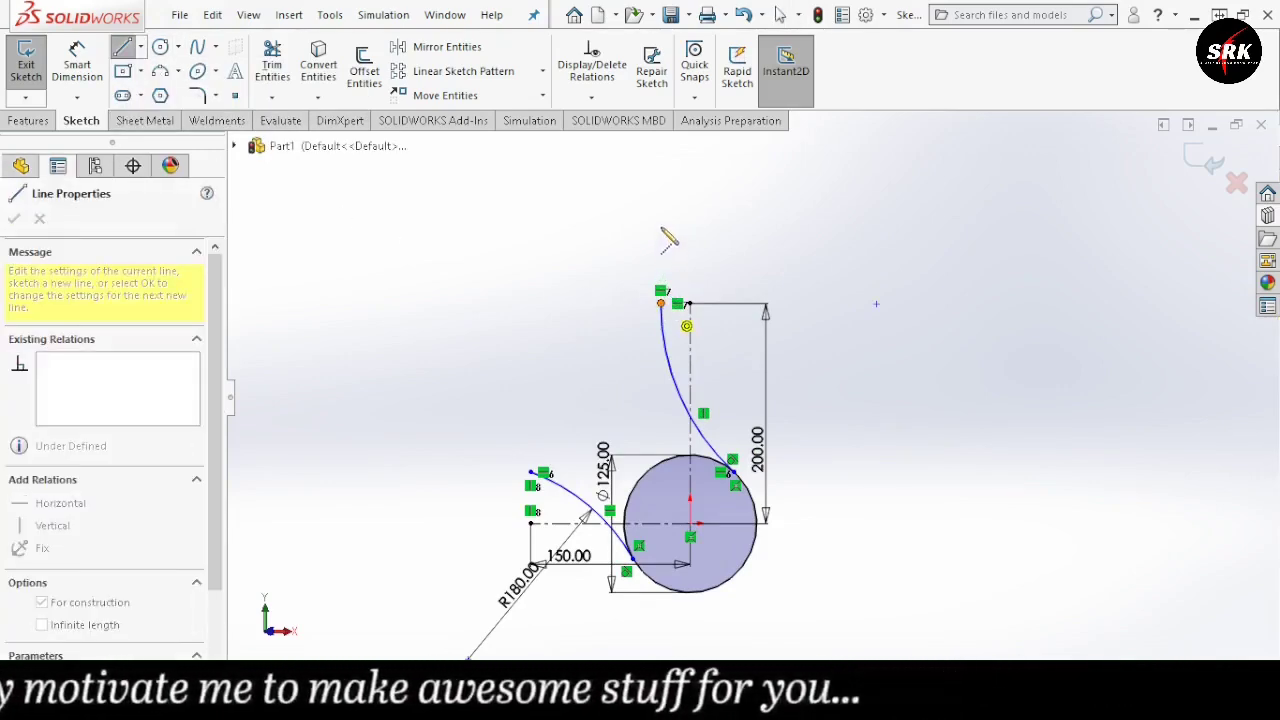
{"action": "left_click", "coordinate": [660, 228]}
{"action": "key", "text": "Escape"}
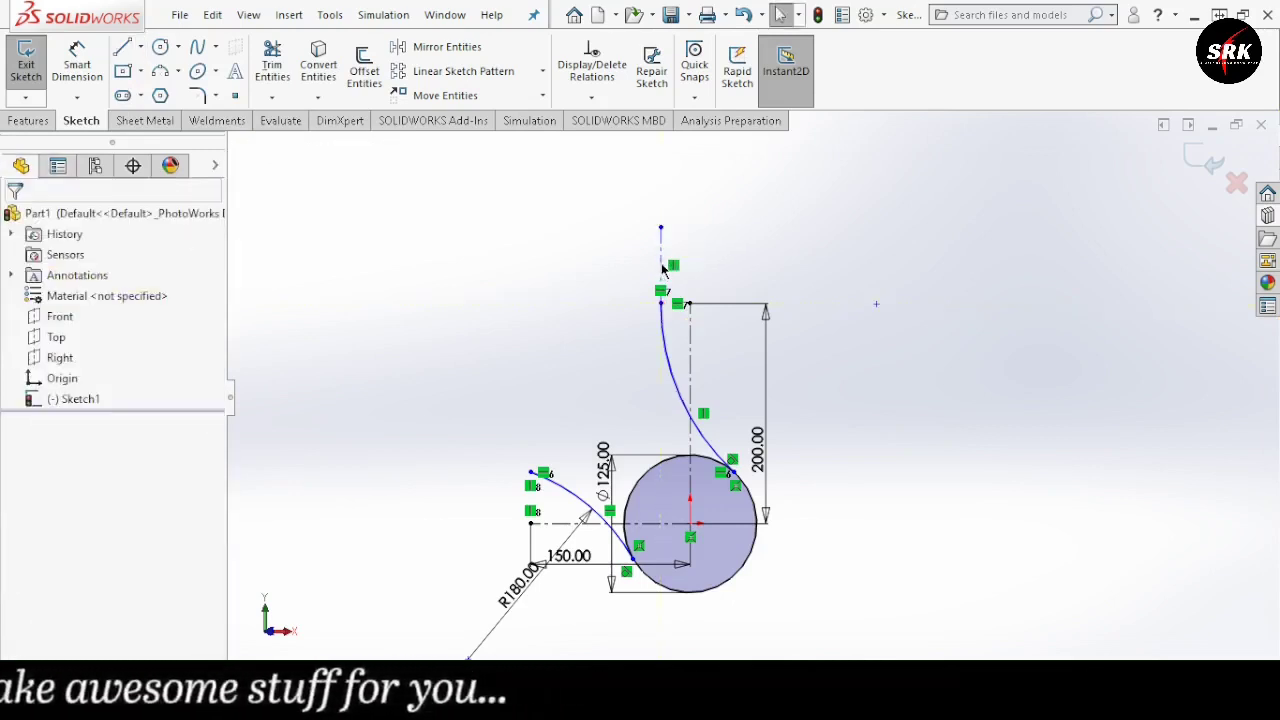
- Add a tangent relation between the upper arc and the short vertical centerline at its top end
{"action": "left_click", "coordinate": [660, 268]}
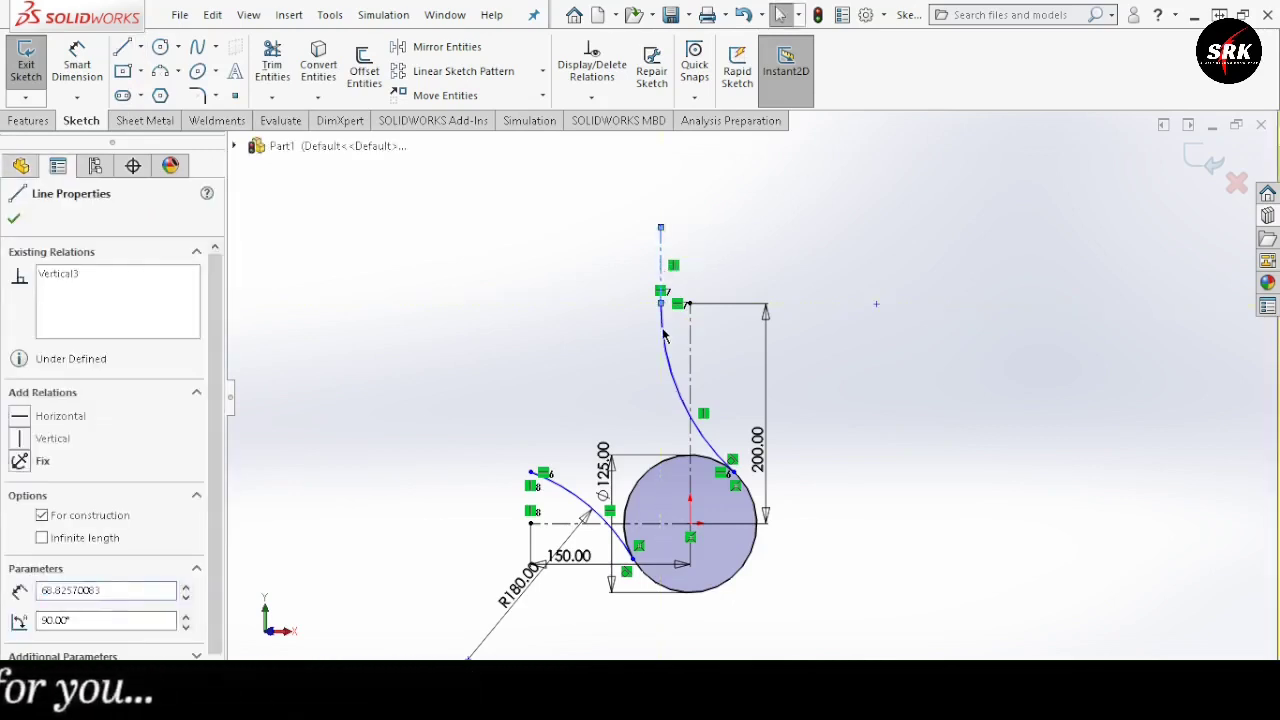
{"action": "left_click", "coordinate": [665, 338], "text": "ctrl"}
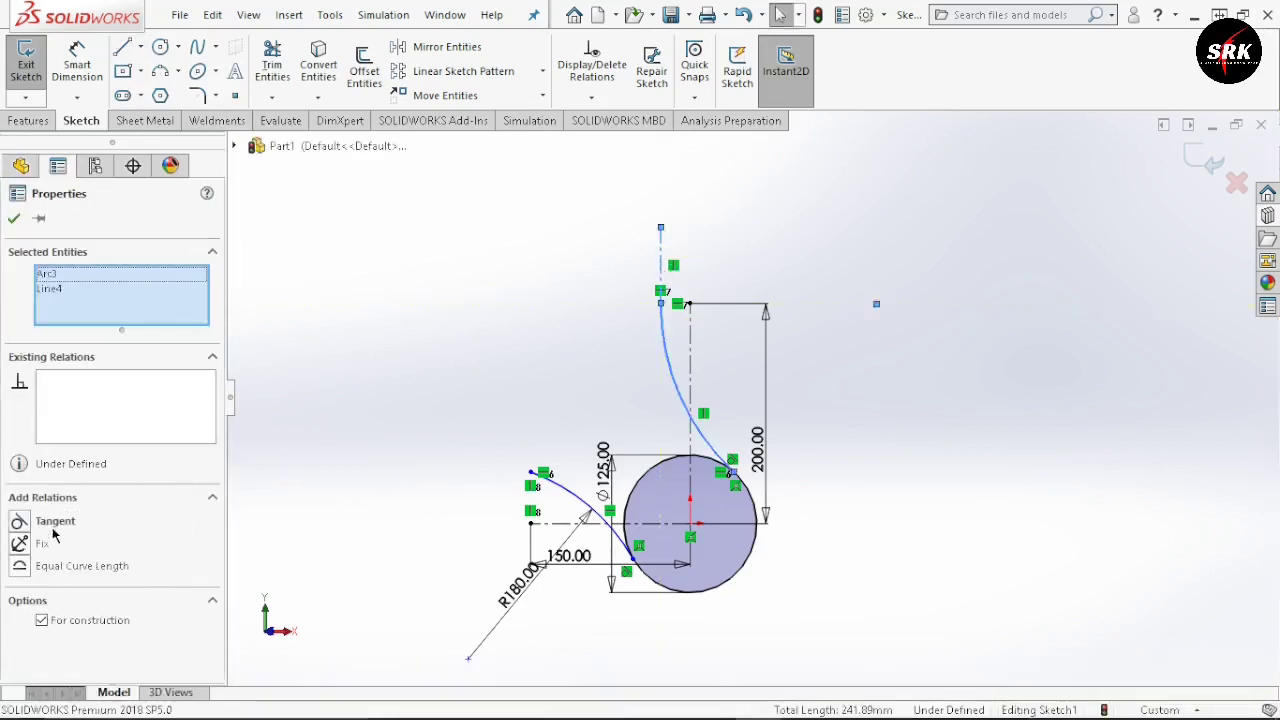
{"action": "left_click", "coordinate": [19, 521]}
{"action": "left_click", "coordinate": [14, 218]}
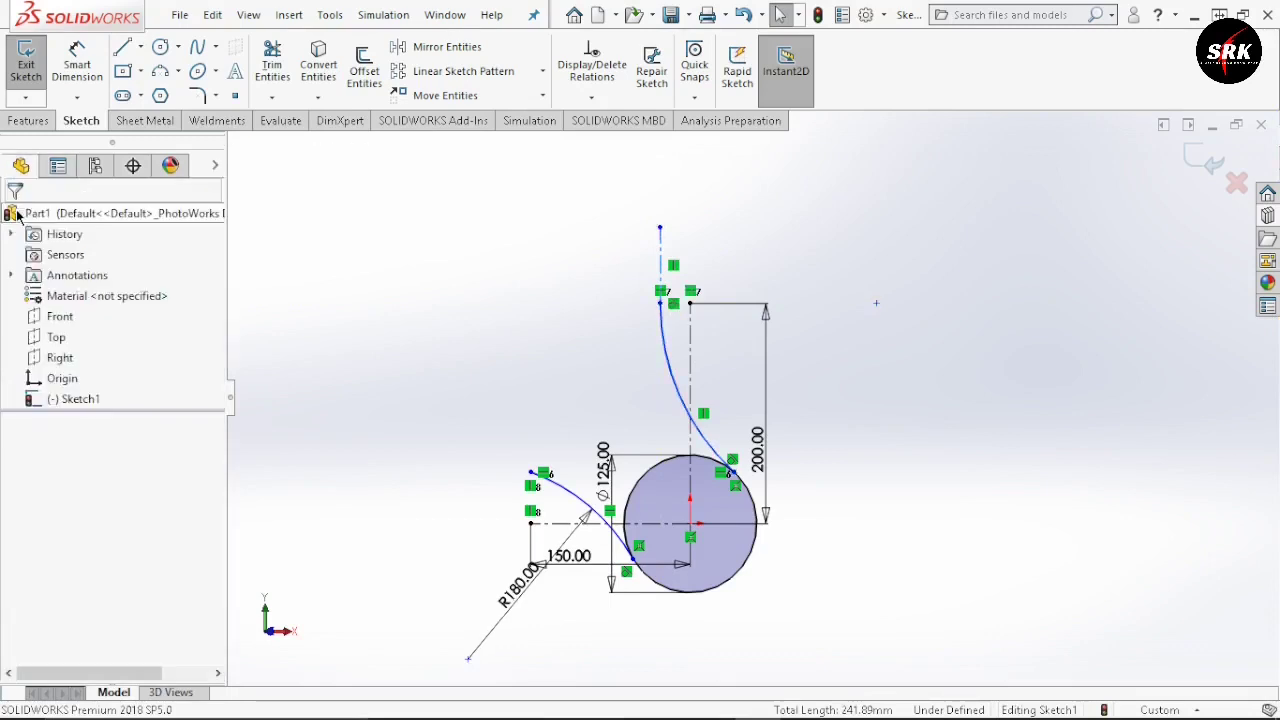
- Dimension the horizontal distance between the upper arc's top end and the long vertical centerline's top end as 30 mm
{"action": "scroll", "coordinate": [684, 277], "scroll_direction": "down", "scroll_amount": 3}
{"action": "left_click", "coordinate": [77, 62]}
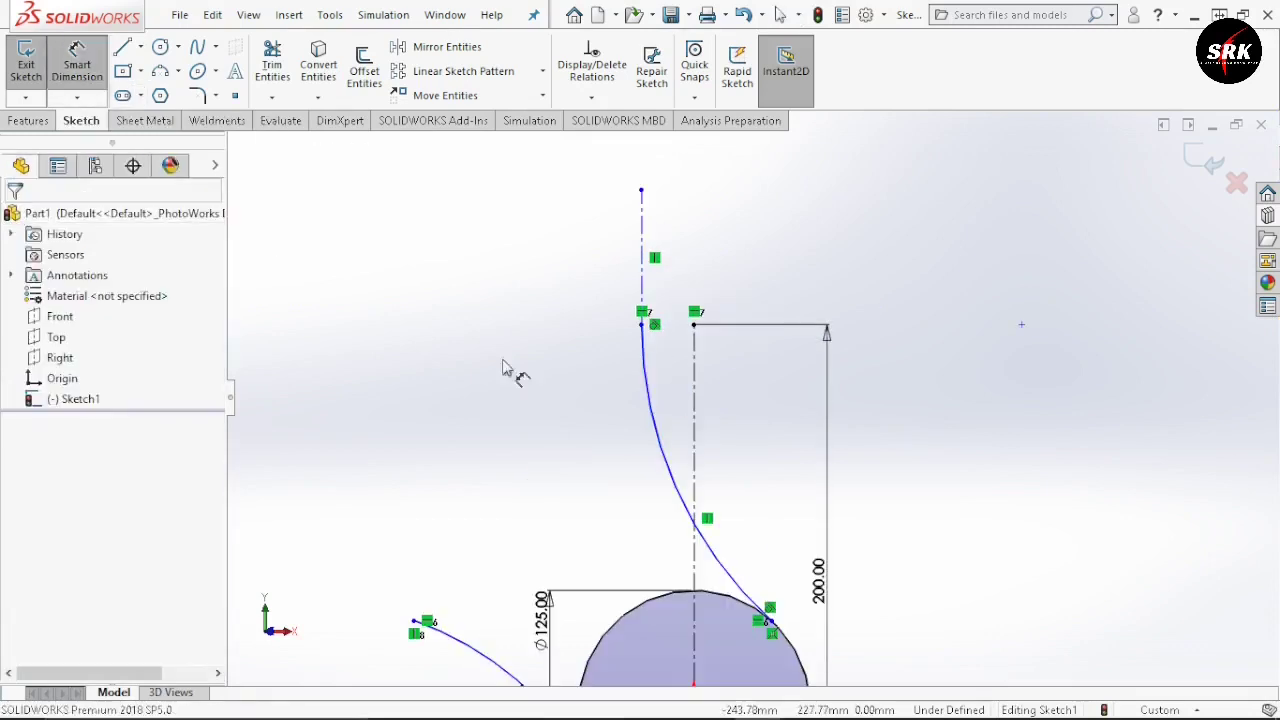
{"action": "left_click", "coordinate": [694, 324]}
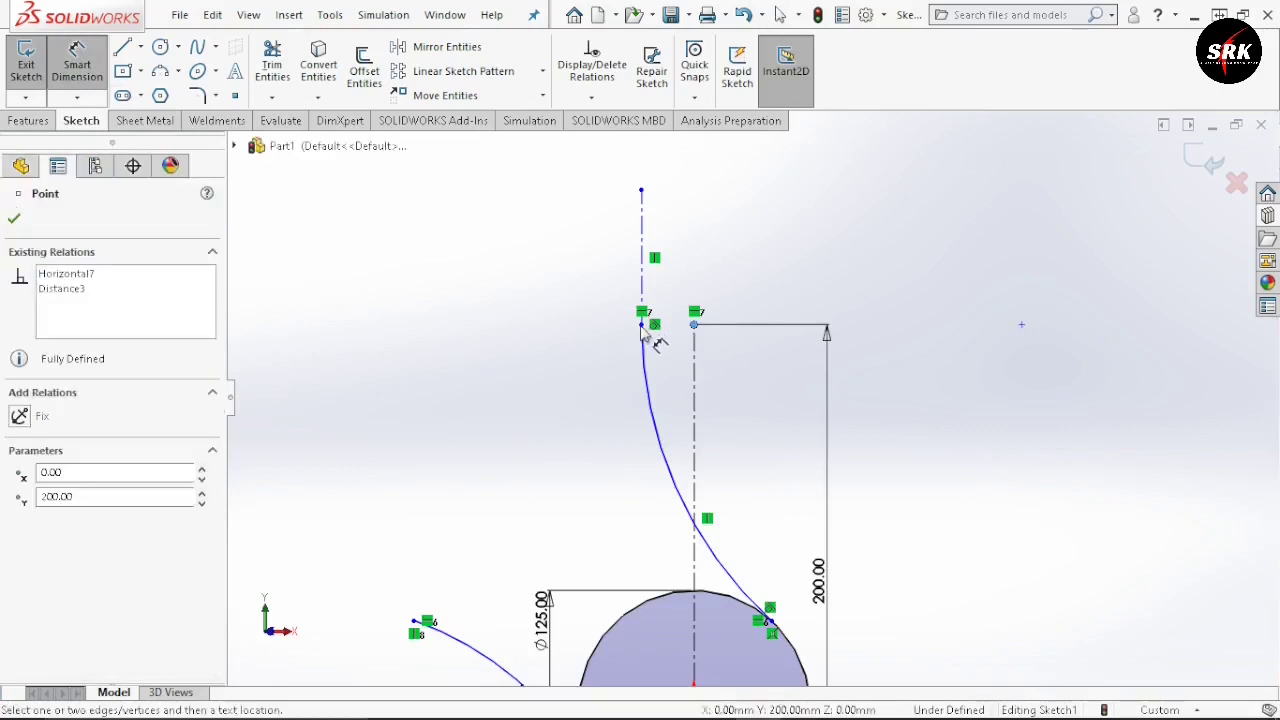
{"action": "left_click", "coordinate": [642, 326]}
{"action": "left_click", "coordinate": [748, 287]}
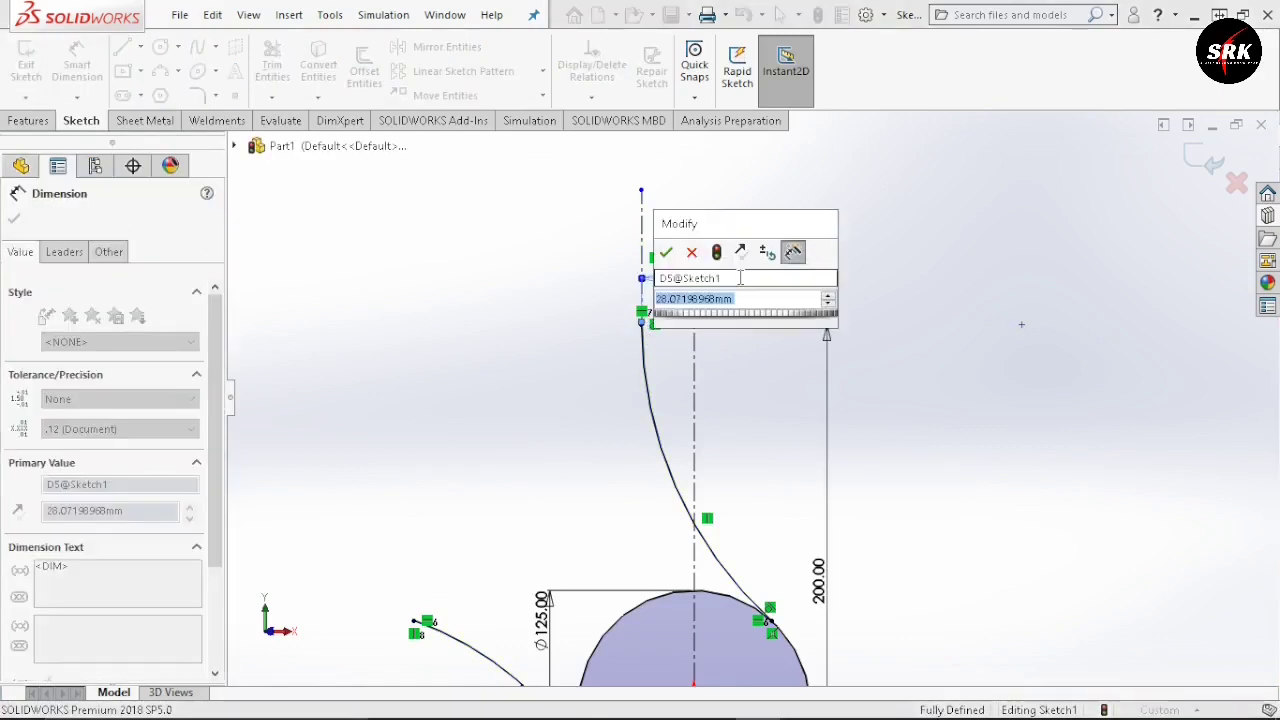
{"action": "type", "text": "30"}
{"action": "key", "text": "Return"}
- Power-trim the circle's upper-left portion between the two connecting arcs, then exit the sketch
{"action": "scroll", "coordinate": [748, 453], "scroll_direction": "up", "scroll_amount": 4}
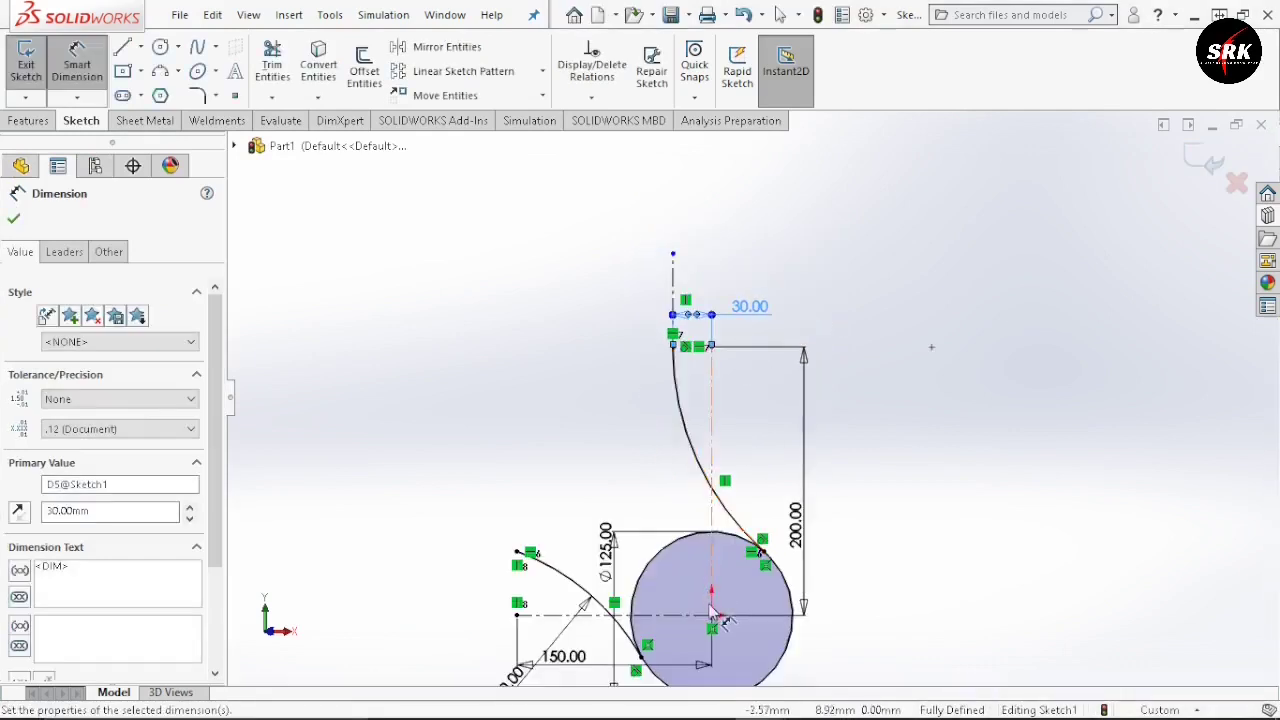
{"action": "scroll", "coordinate": [760, 440], "scroll_direction": "down", "scroll_amount": 2}
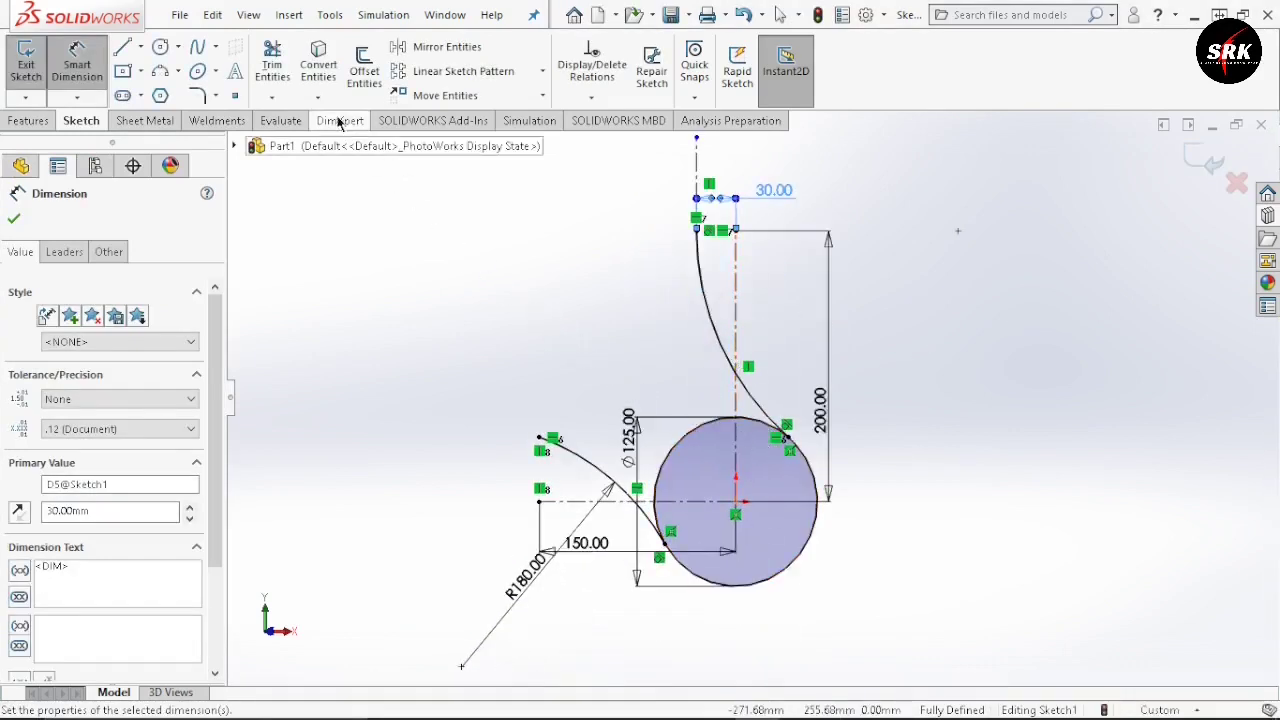
{"action": "left_click", "coordinate": [273, 78]}
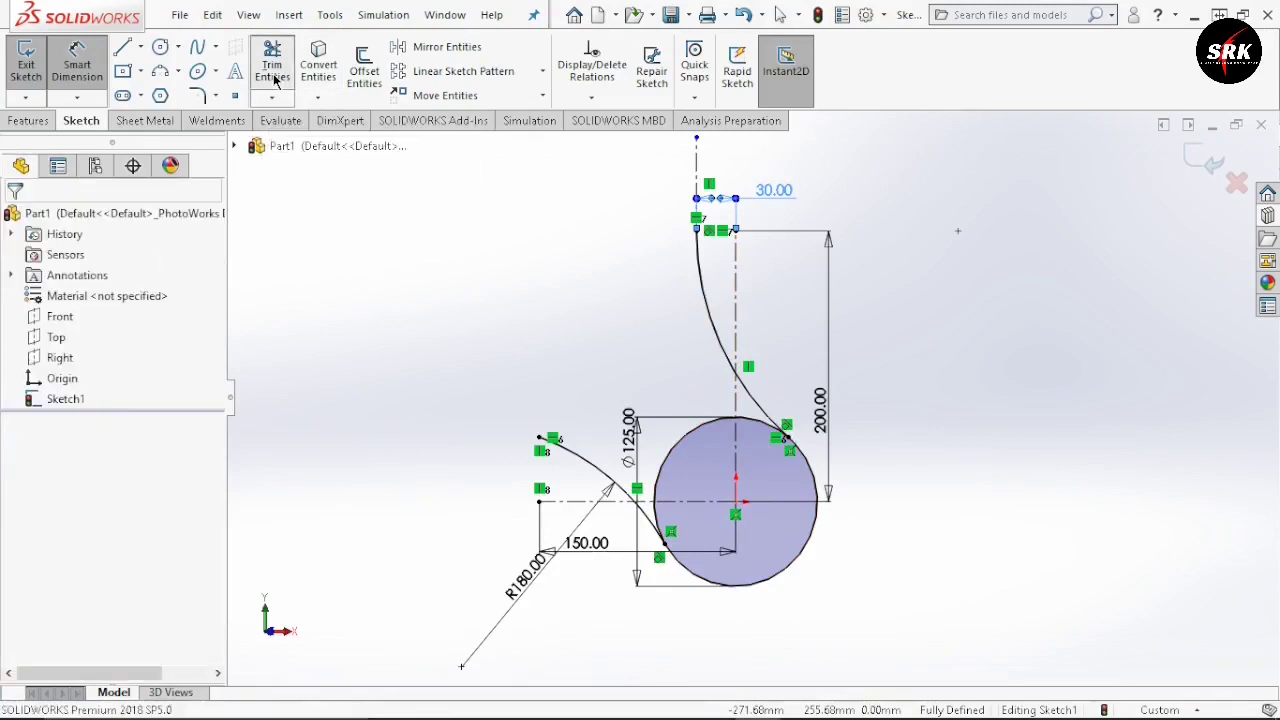
{"action": "mouse_move", "coordinate": [661, 380]}
{"action": "left_mouse_down"}
{"action": "mouse_move", "coordinate": [700, 456]}
{"action": "mouse_move", "coordinate": [798, 442]}
{"action": "mouse_move", "coordinate": [760, 440]}
{"action": "left_mouse_up"}
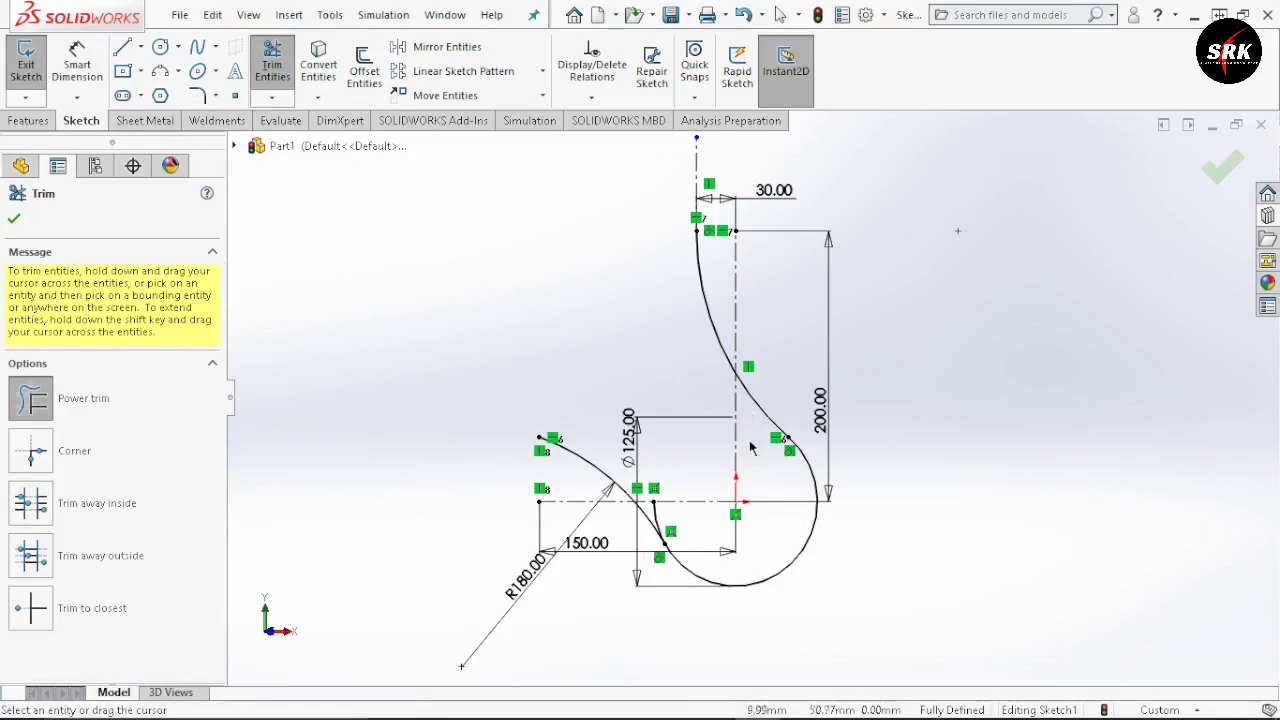
{"action": "left_click_drag", "start_coordinate": [668, 522], "coordinate": [652, 512]}
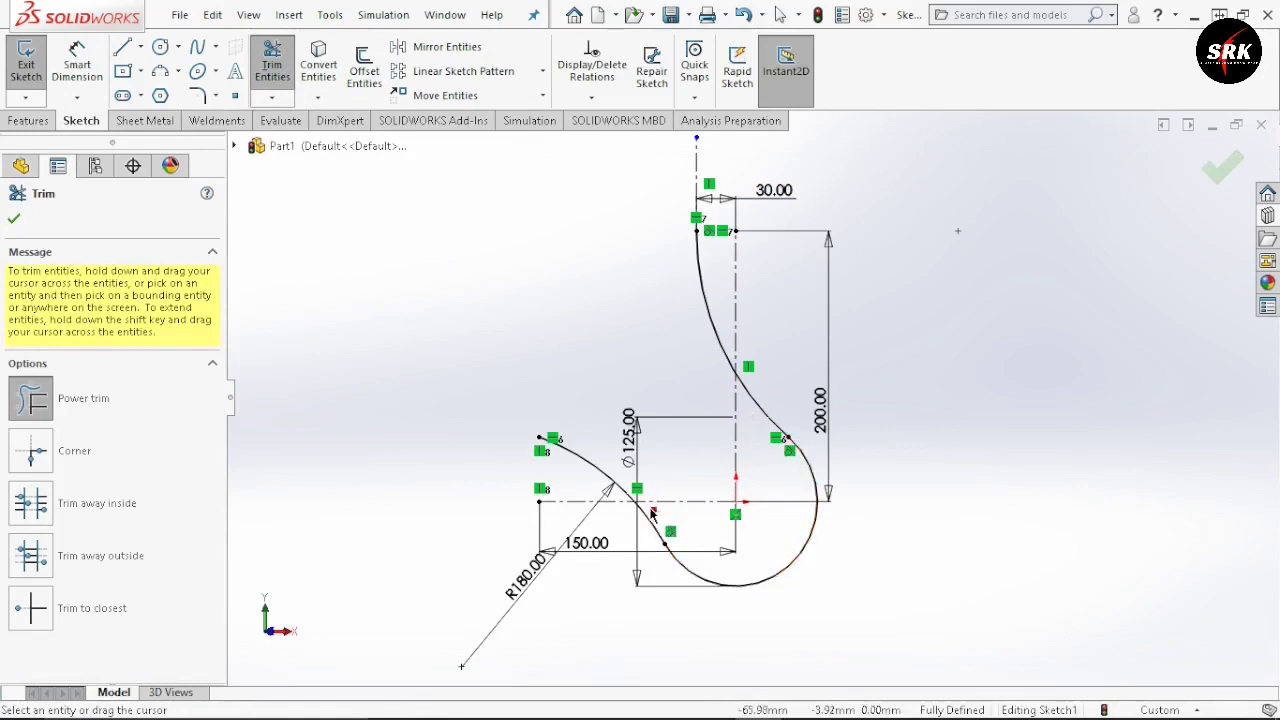
{"action": "scroll", "coordinate": [740, 490], "scroll_direction": "up", "scroll_amount": 3}
{"action": "scroll", "coordinate": [775, 476], "scroll_direction": "down", "scroll_amount": 3}
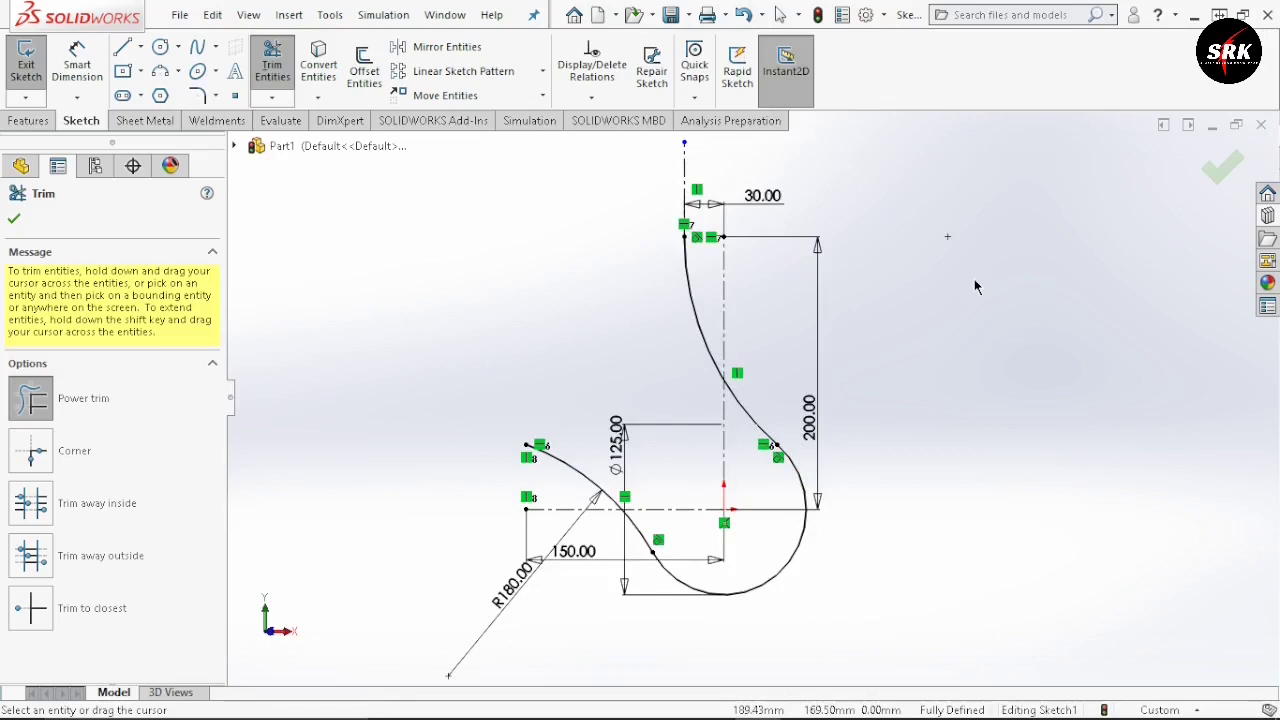
{"action": "left_click", "coordinate": [1220, 168]}
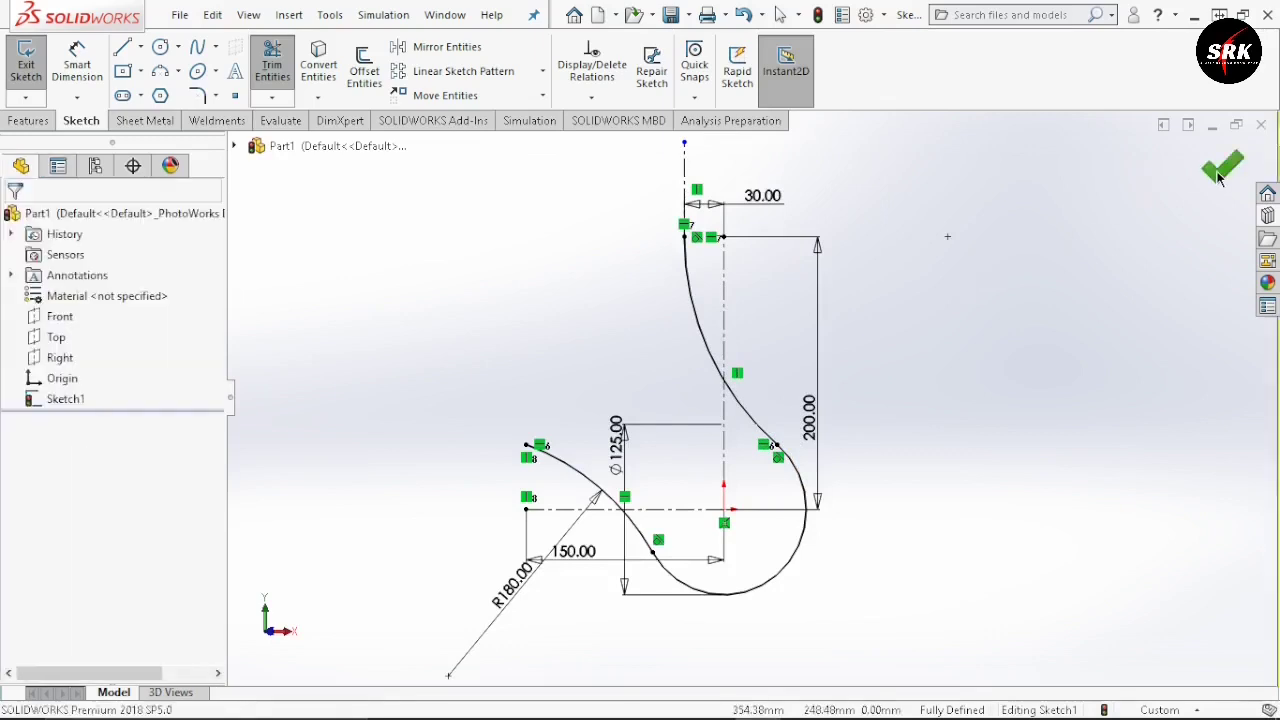
{"action": "left_click", "coordinate": [1205, 165]}
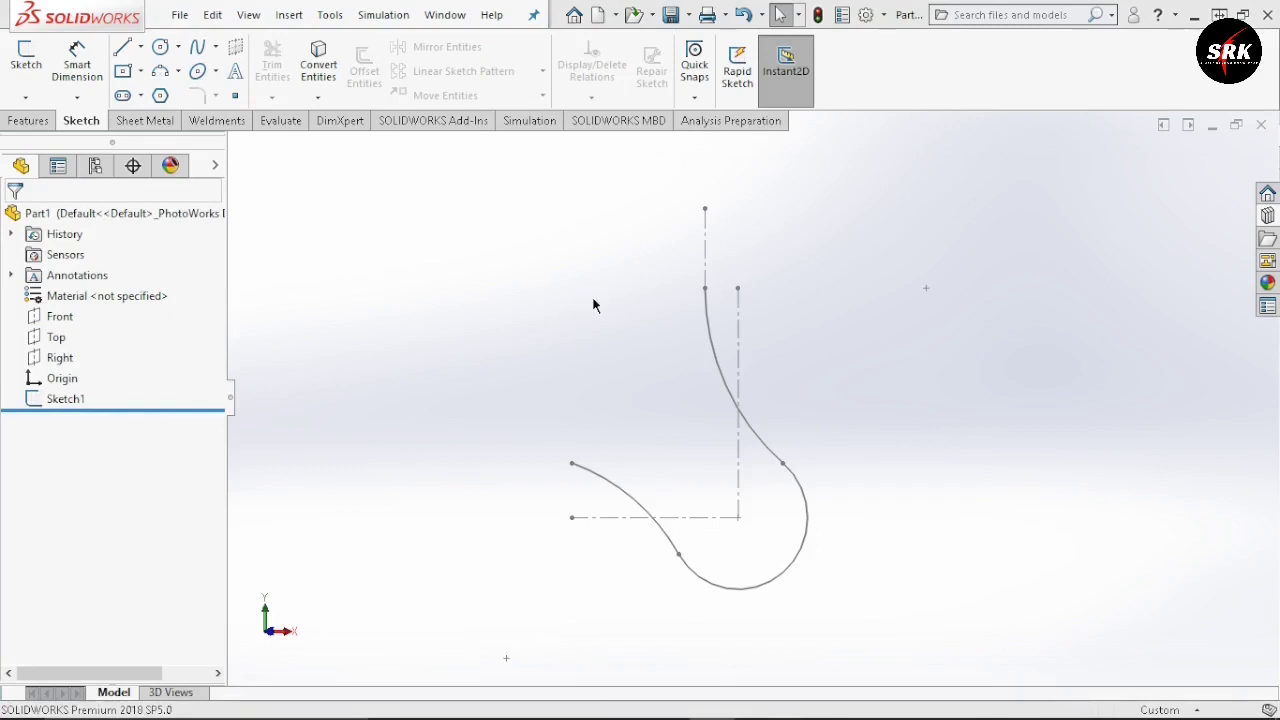
- Create a reference plane parallel to the Top plane through the top endpoint of the long vertical centerline
{"action": "left_click", "coordinate": [70, 343]}
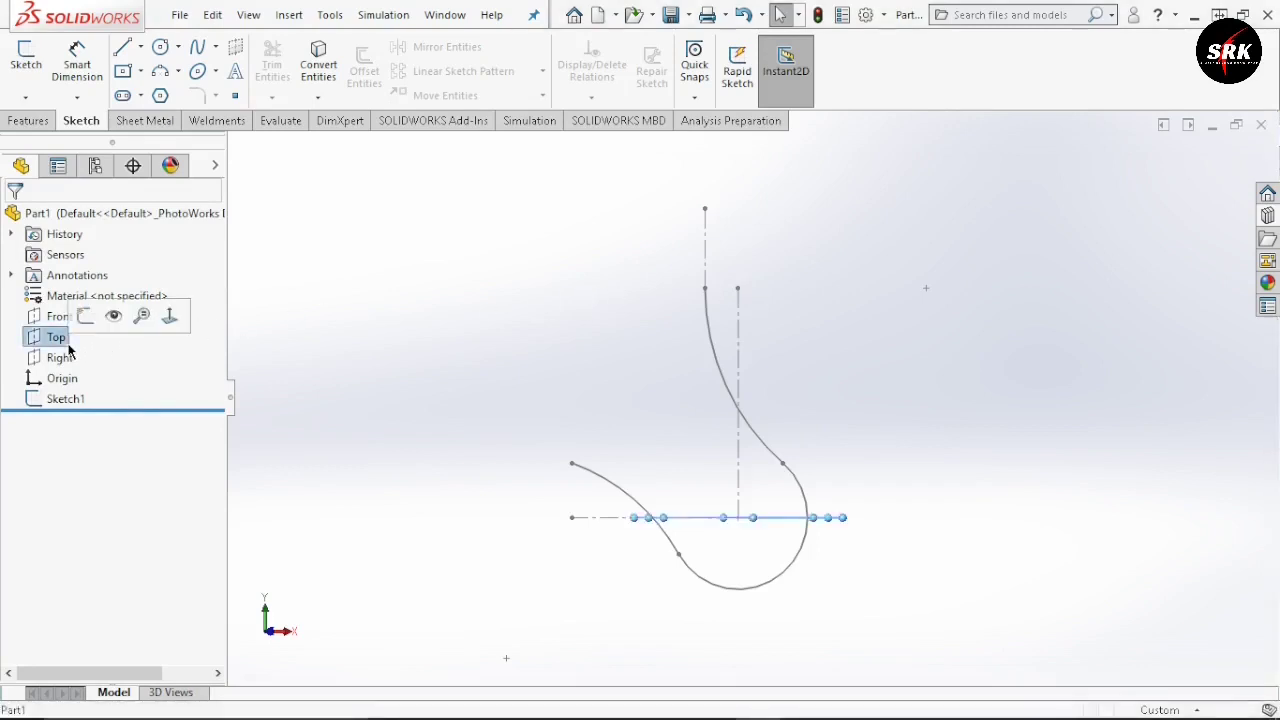
{"action": "middle_click_drag", "start_coordinate": [780, 490], "coordinate": [815, 500]}
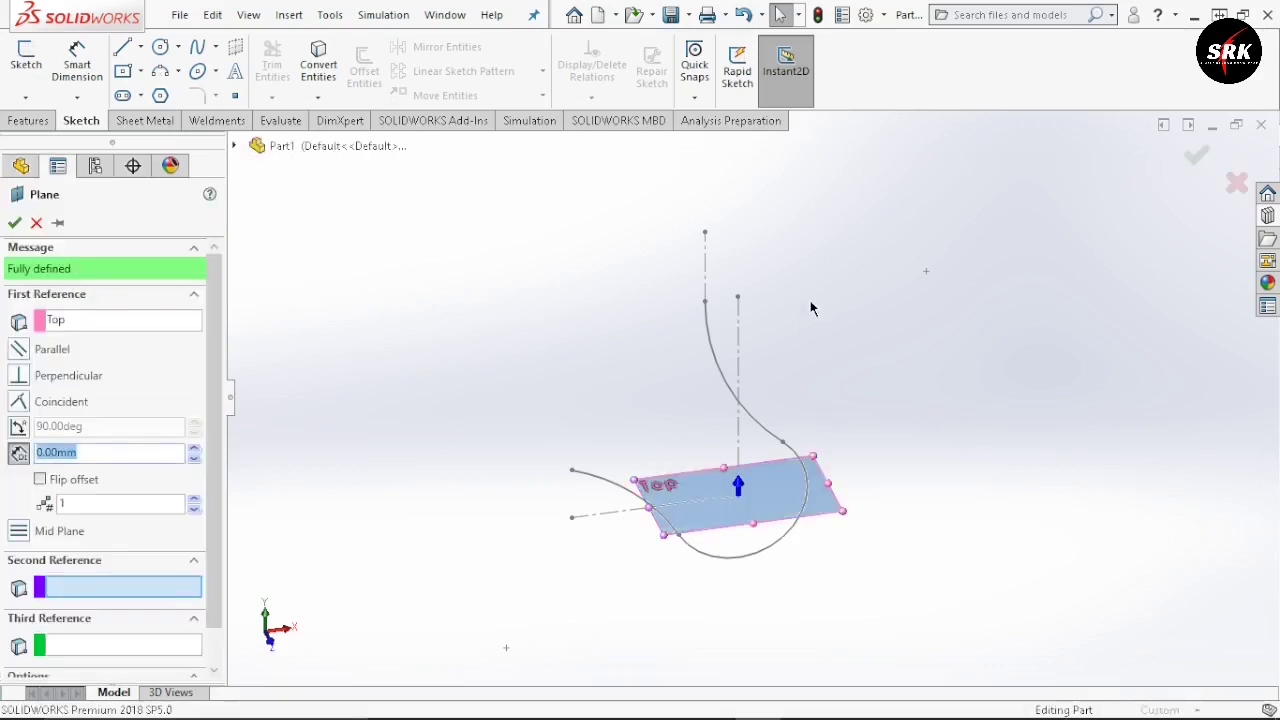
{"action": "left_click", "coordinate": [740, 300]}
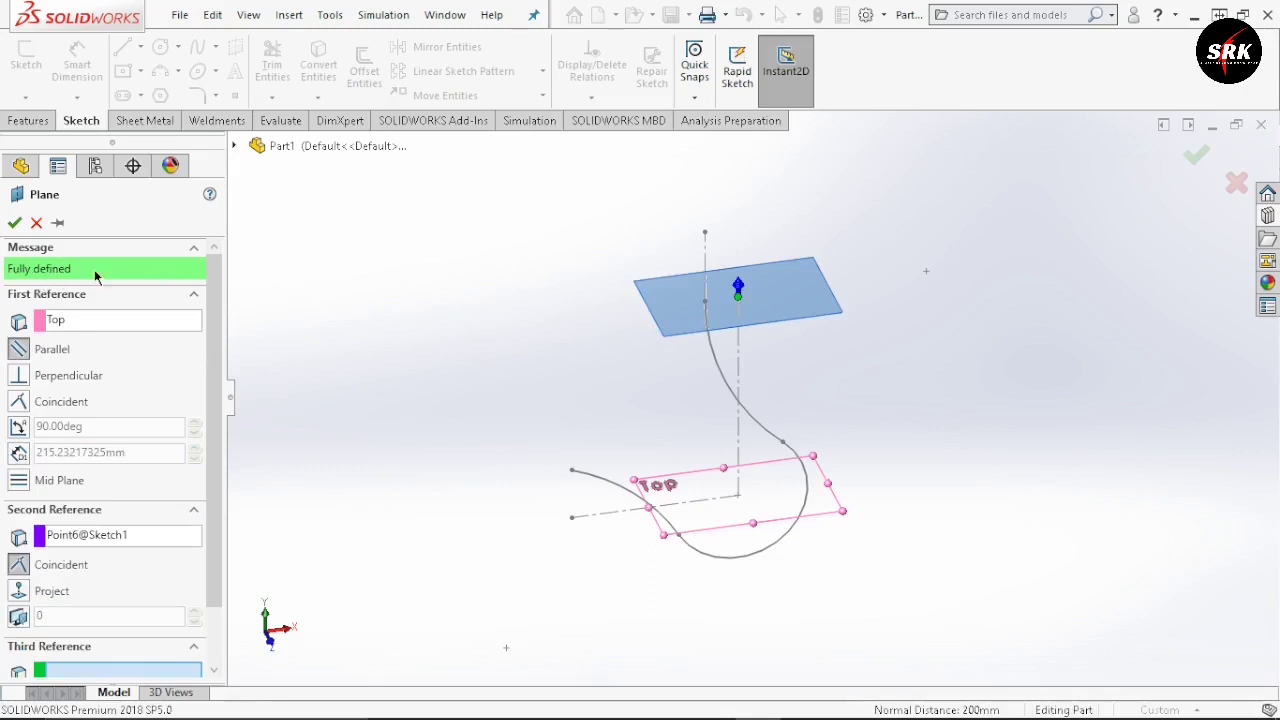
{"action": "left_click", "coordinate": [14, 224]}
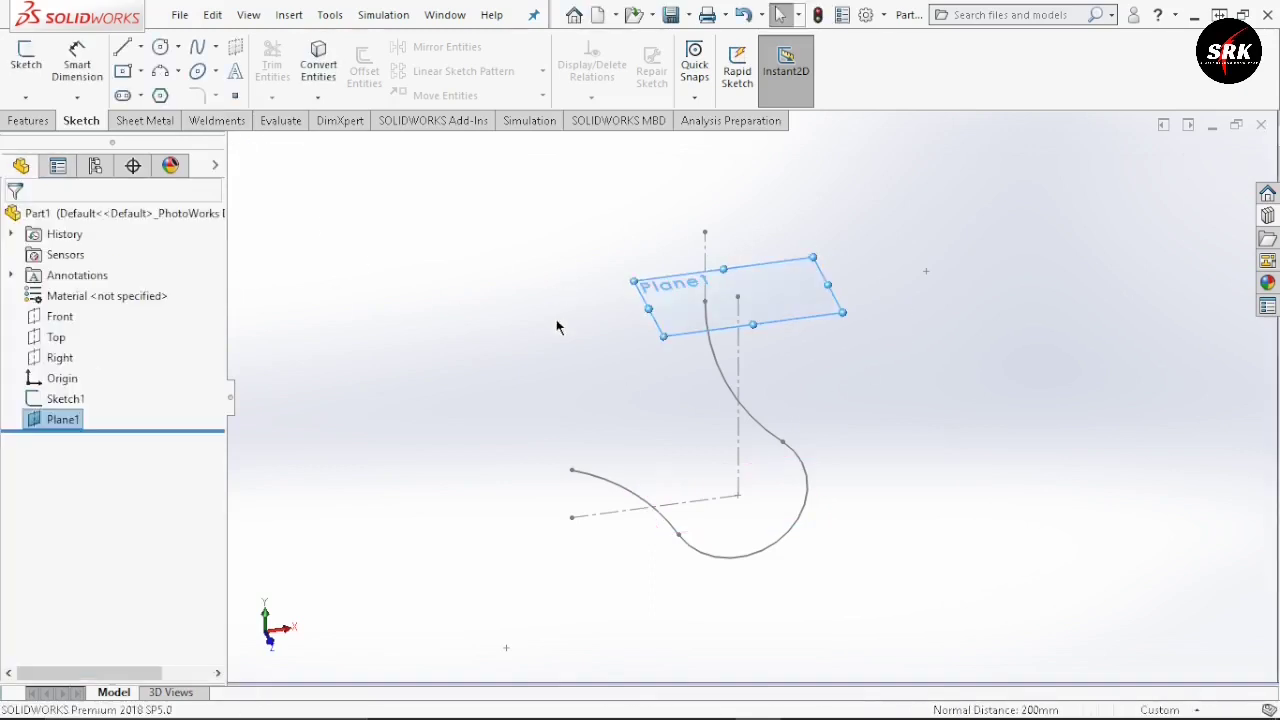
- On the new plane, sketch a 30 mm radius circle centered on the centerline's top endpoint through the arc's end, exit the sketch and hide the plane
{"action": "left_click", "coordinate": [160, 46]}
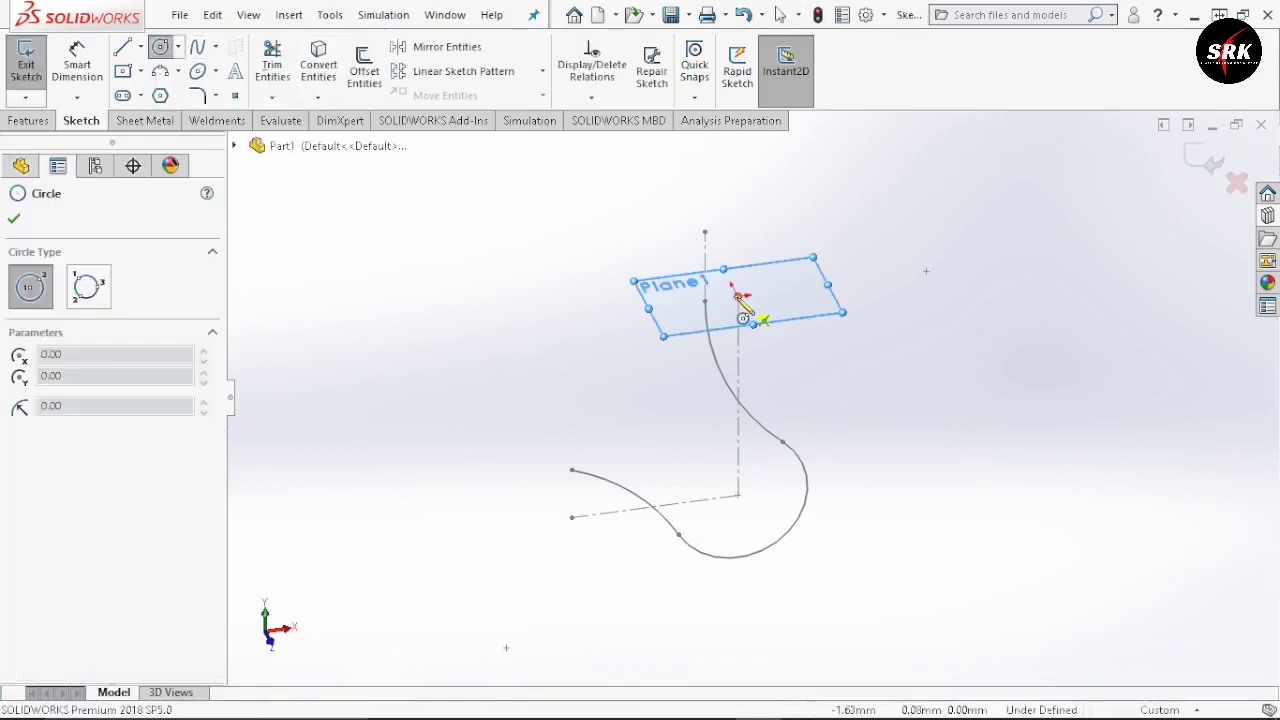
{"action": "left_click", "coordinate": [740, 297]}
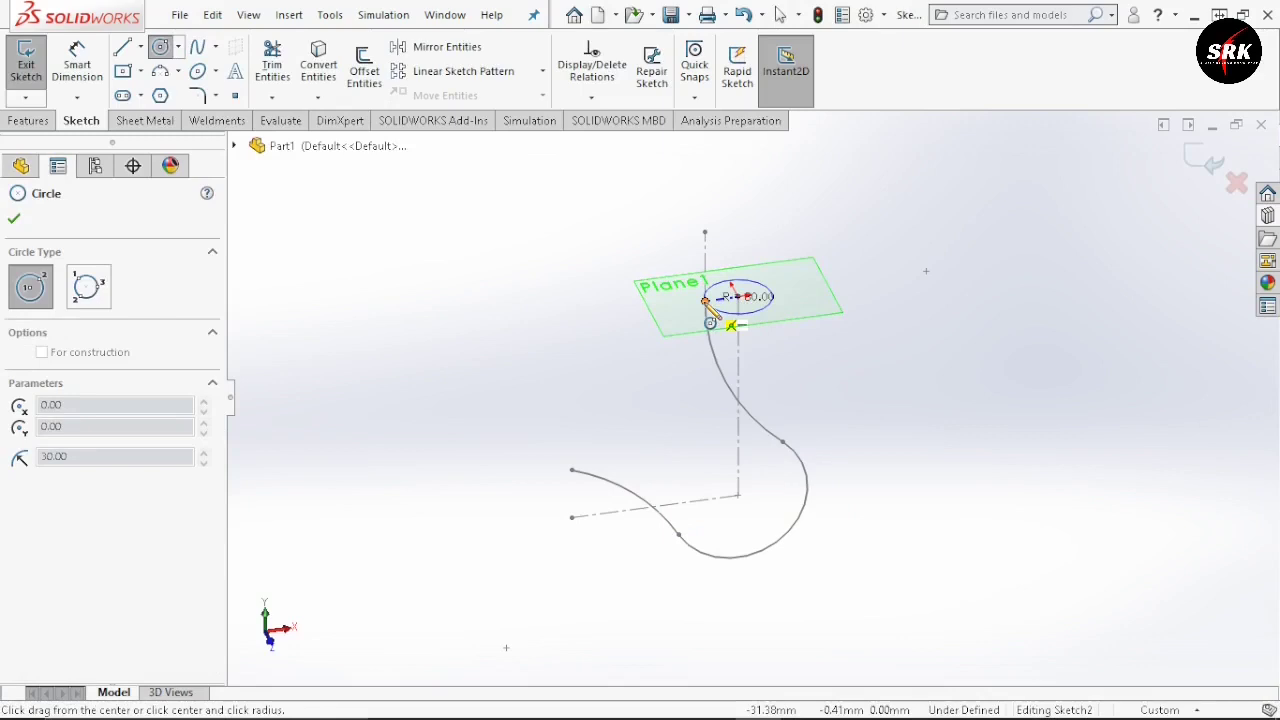
{"action": "left_click", "coordinate": [708, 305]}
{"action": "key", "text": "Escape"}
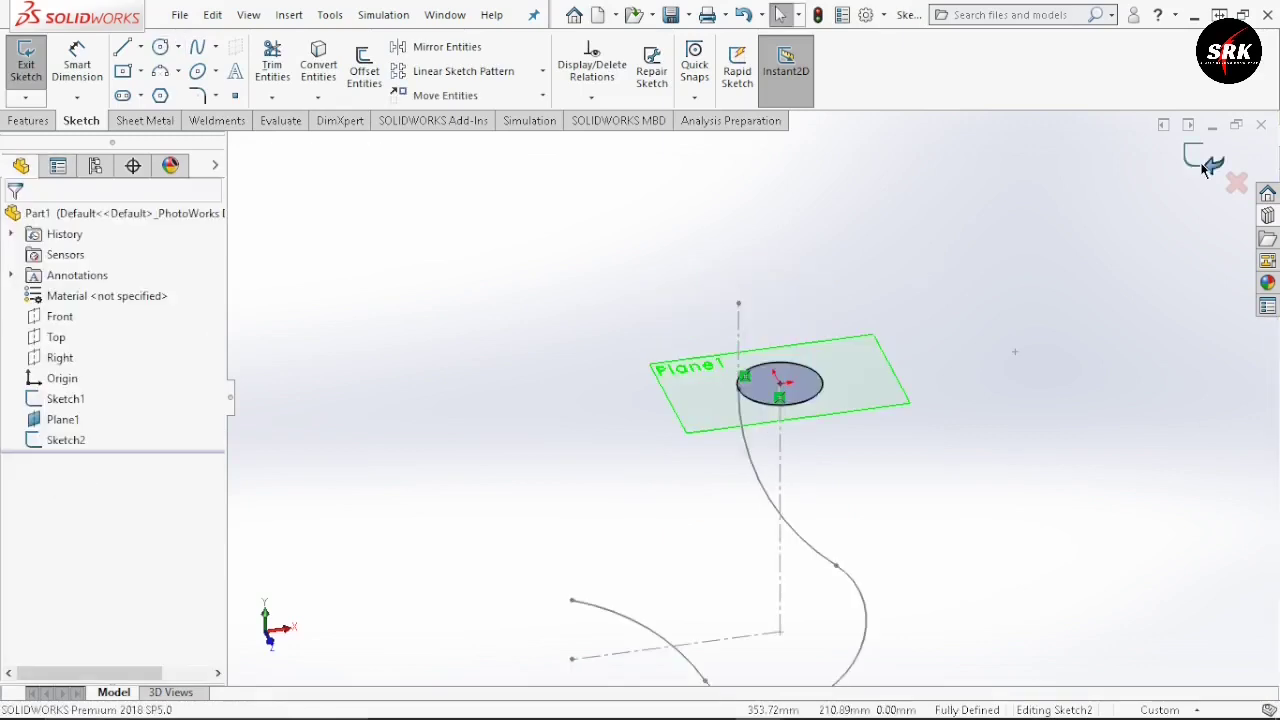
{"action": "left_click", "coordinate": [1204, 168]}
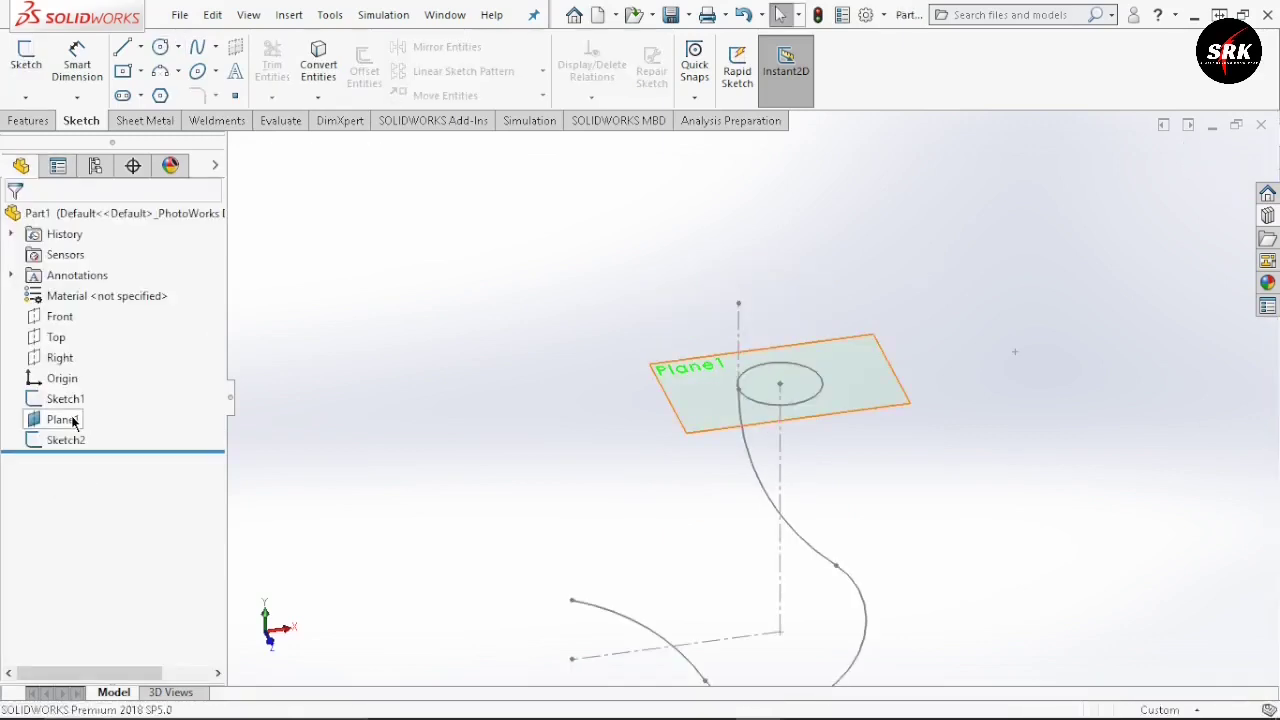
{"action": "right_click", "coordinate": [73, 424]}
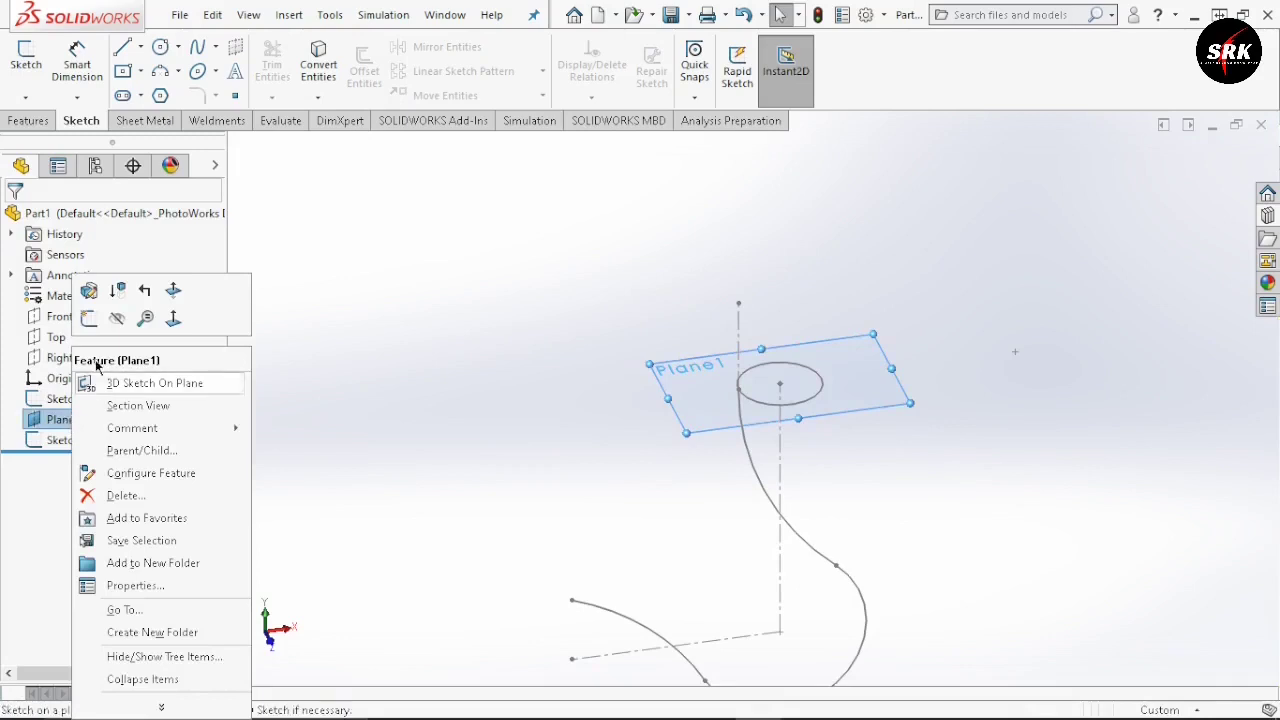
{"action": "left_click", "coordinate": [116, 320]}
- Create a reference plane perpendicular to the lower-left 180 mm arc at its outer endpoint
{"action": "mouse_move", "coordinate": [580, 570]}
{"action": "middle_mouse_down"}
{"action": "mouse_move", "coordinate": [648, 557]}
{"action": "mouse_move", "coordinate": [659, 490]}
{"action": "middle_mouse_up"}
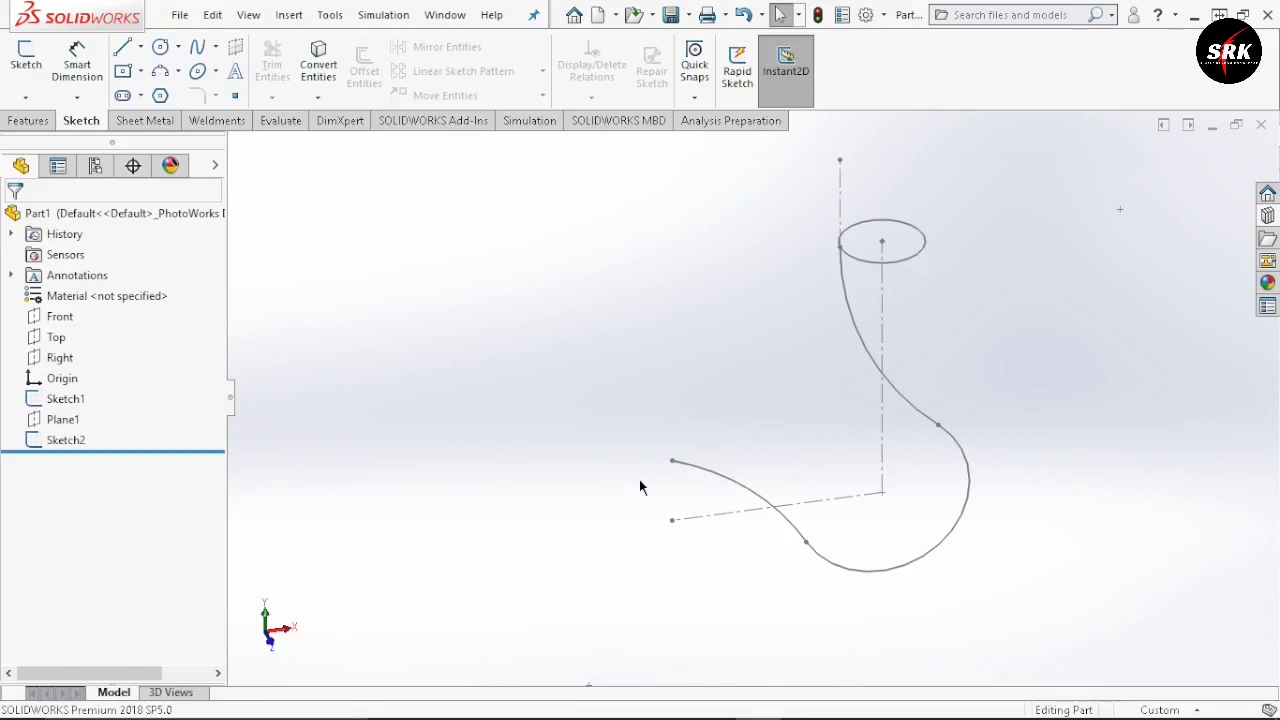
{"action": "left_click", "coordinate": [28, 121]}
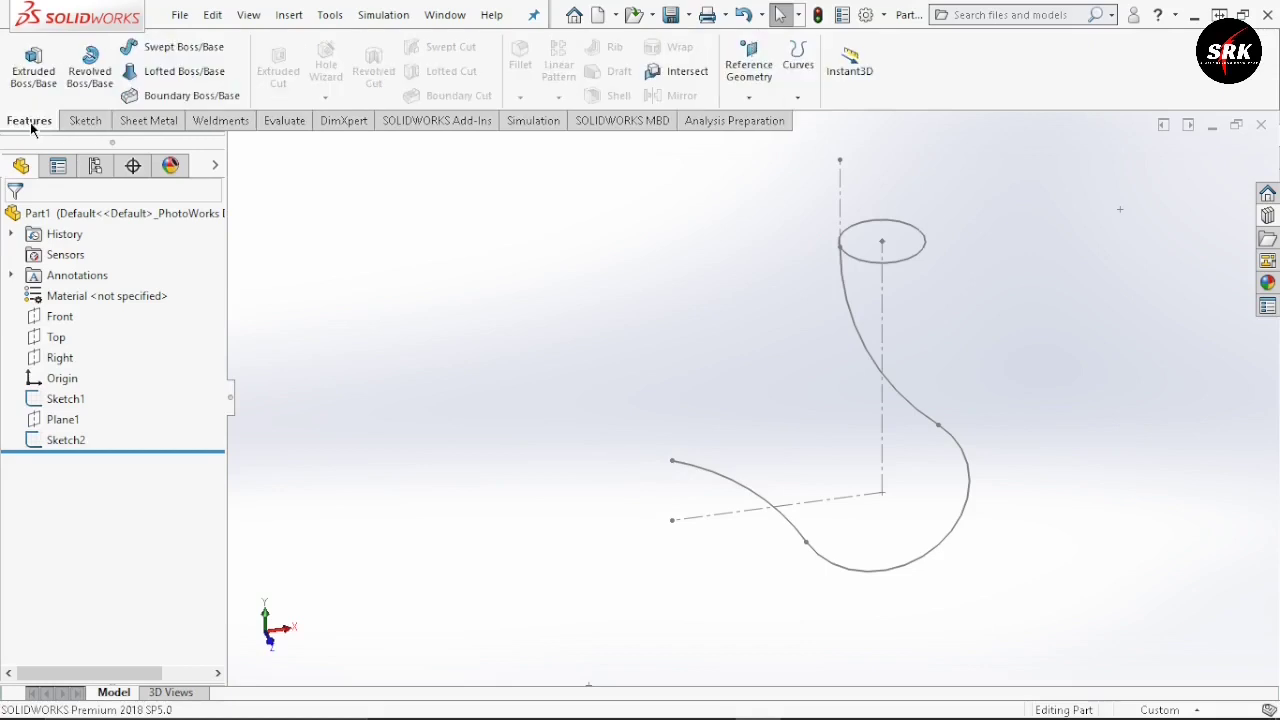
{"action": "left_click", "coordinate": [748, 90]}
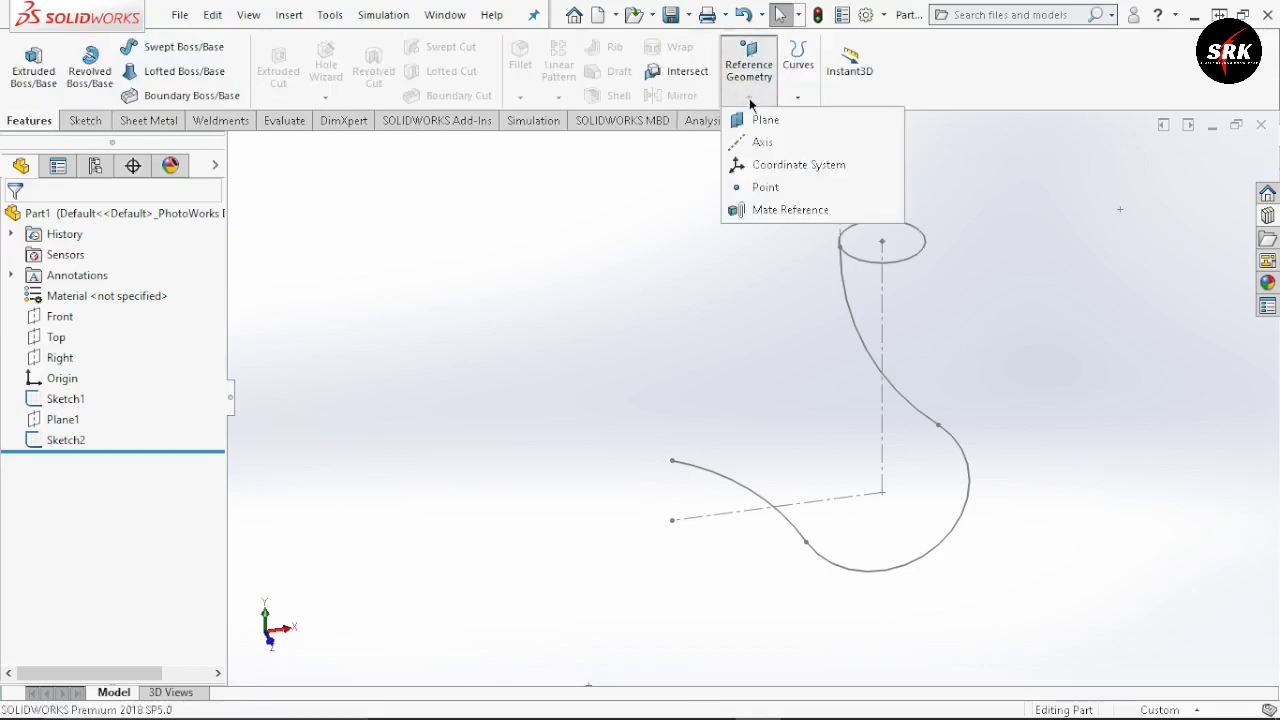
{"action": "left_click", "coordinate": [765, 121]}
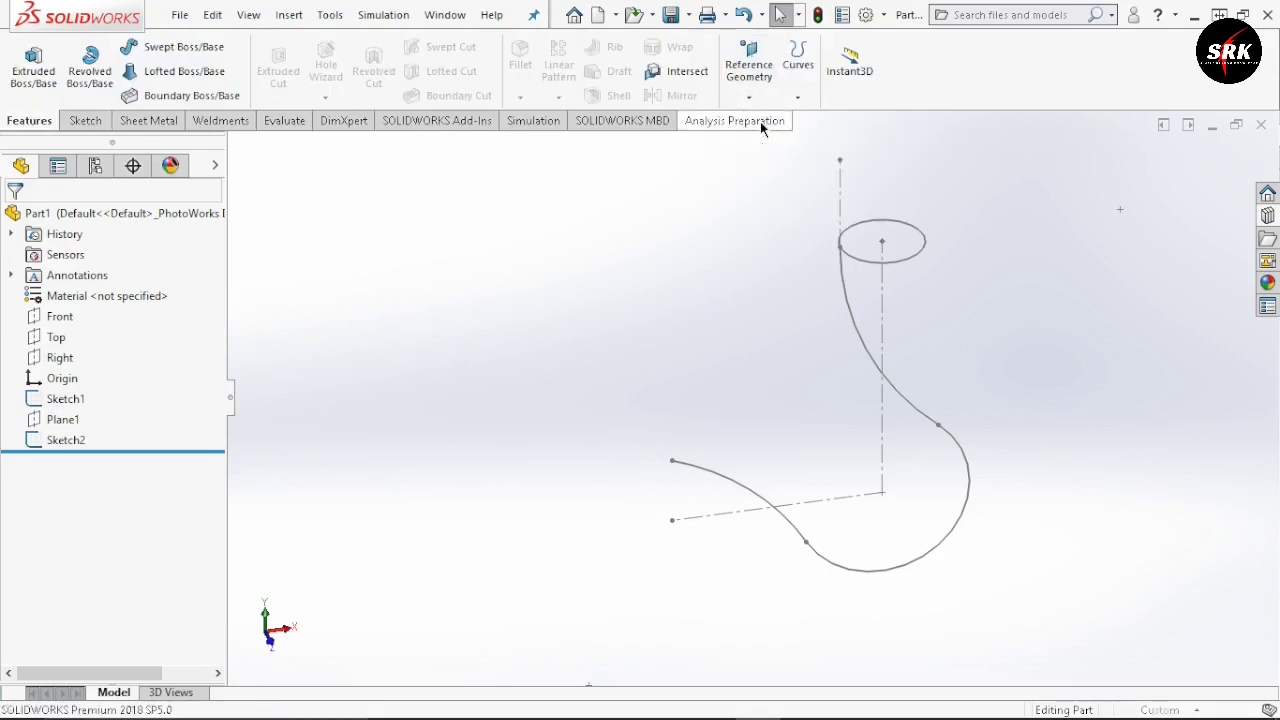
{"action": "left_click", "coordinate": [700, 468]}
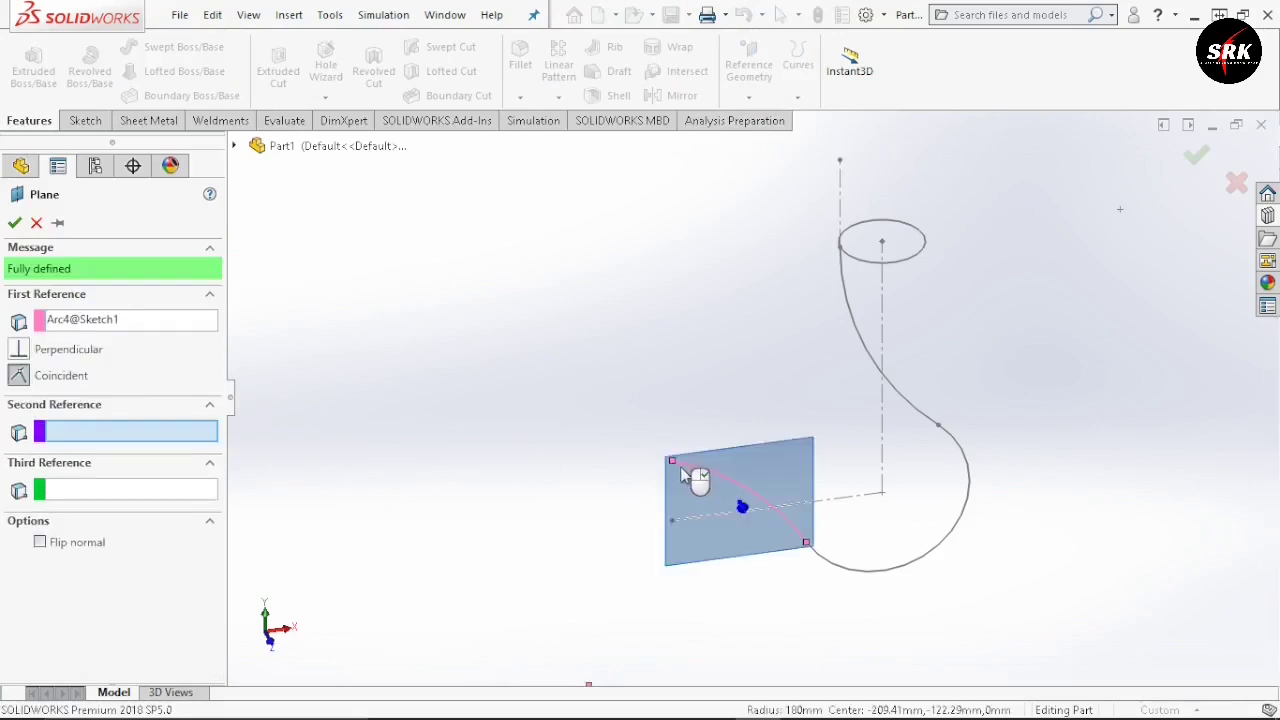
{"action": "left_click", "coordinate": [676, 468]}
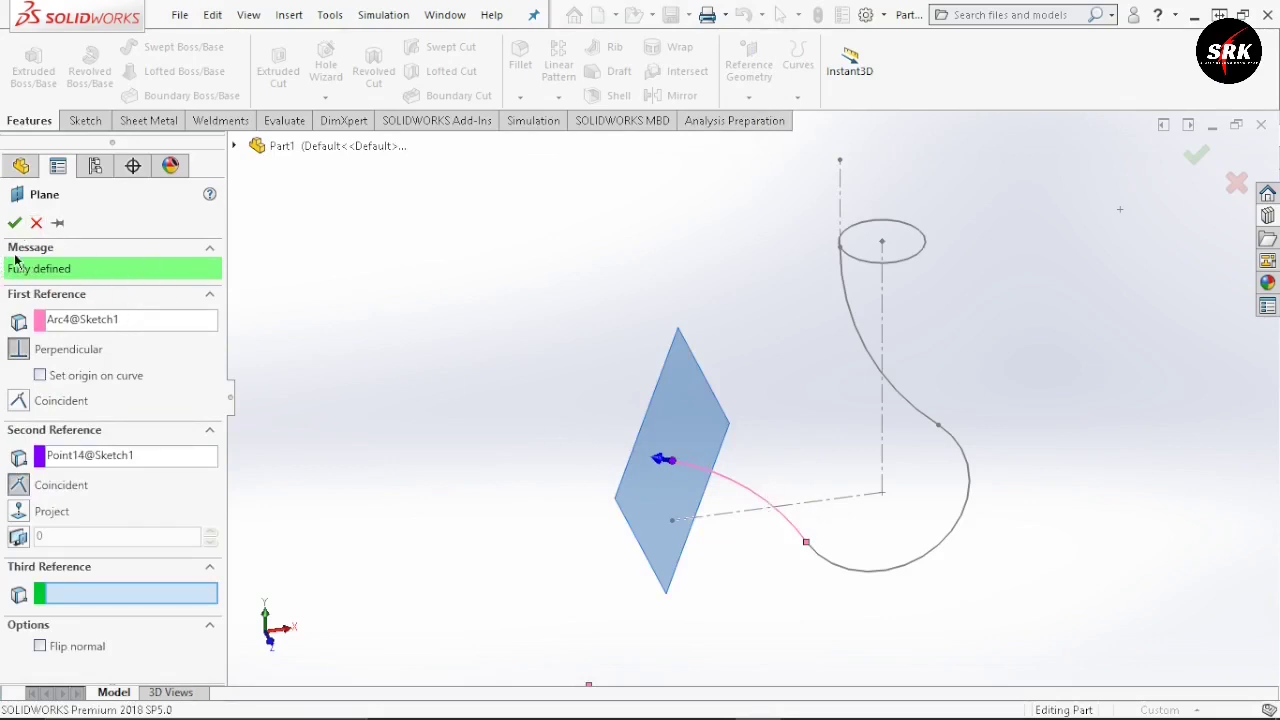
{"action": "left_click", "coordinate": [14, 222]}
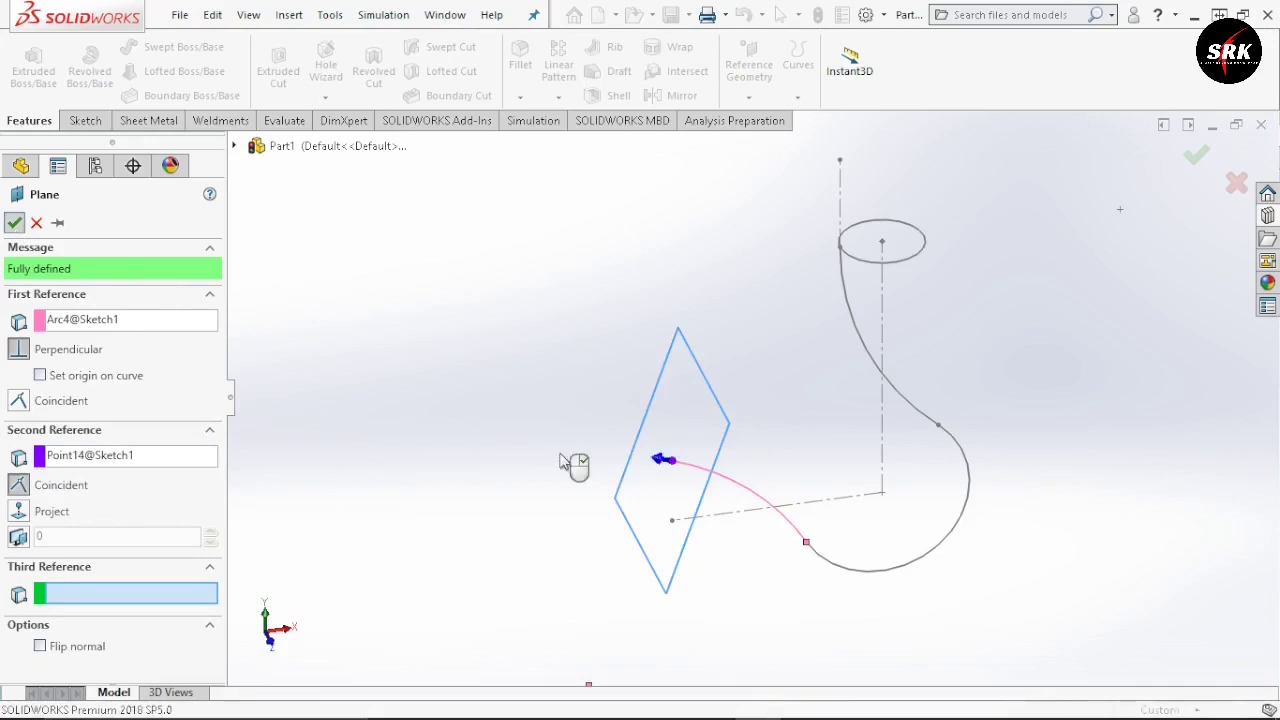
- Sketch a circle of about 17.7 mm radius on the perpendicular plane, below the lower-left arc's outer endpoint and passing through it
{"action": "left_click", "coordinate": [85, 122]}
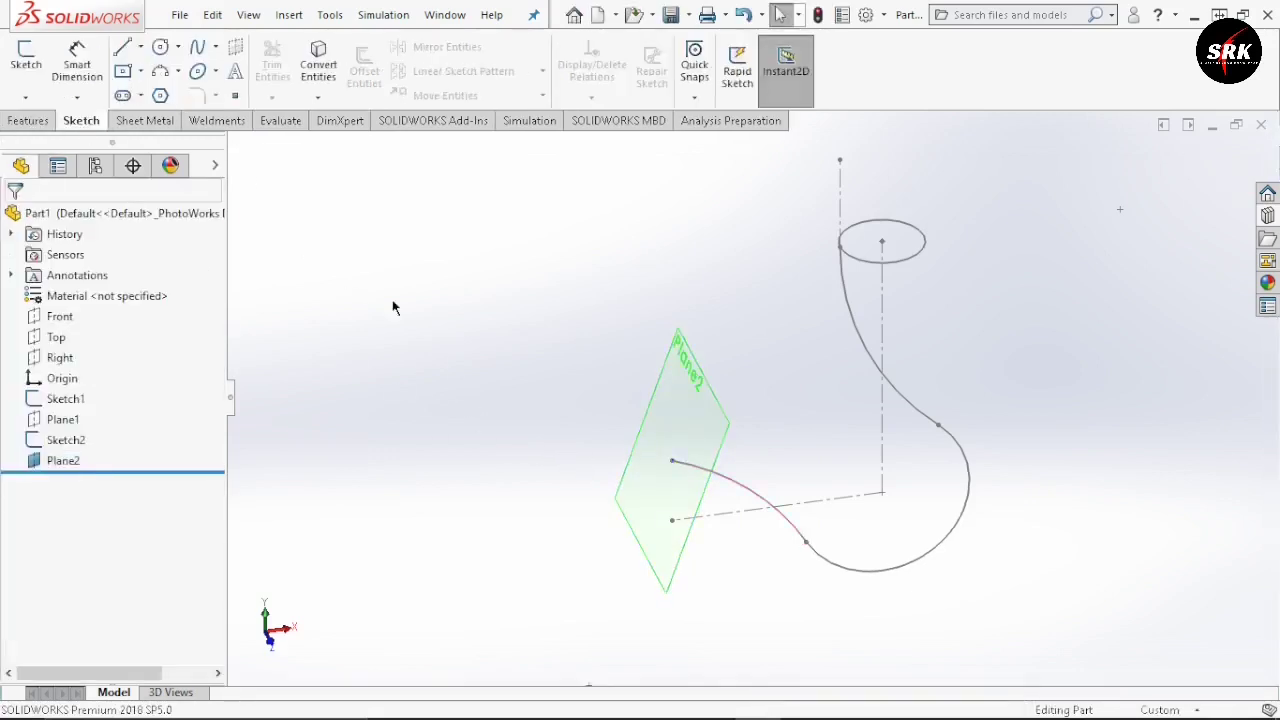
{"action": "left_click", "coordinate": [51, 459]}
{"action": "left_click", "coordinate": [160, 47]}
{"action": "left_click", "coordinate": [664, 479]}
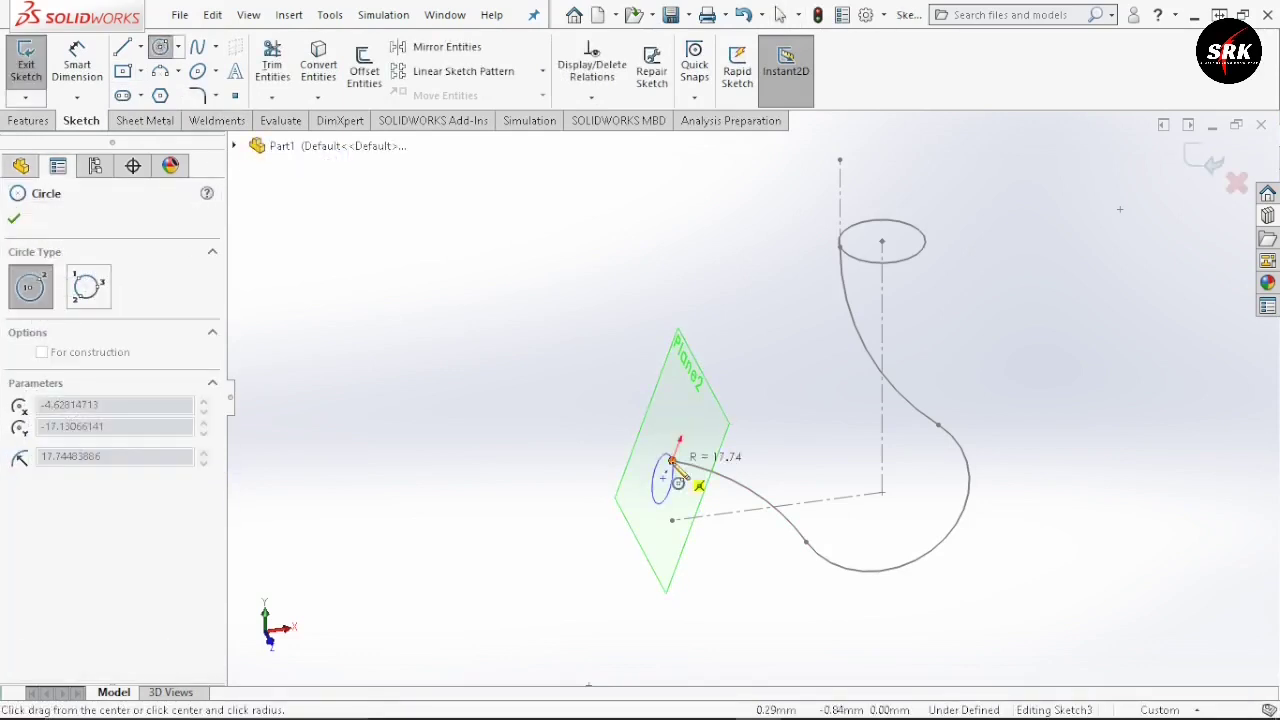
{"action": "left_click", "coordinate": [677, 483]}
- View the perpendicular plane face-on and add a Vertical relation between the circle's center and the lower-left arc's outer endpoint
{"action": "left_click", "coordinate": [50, 463]}
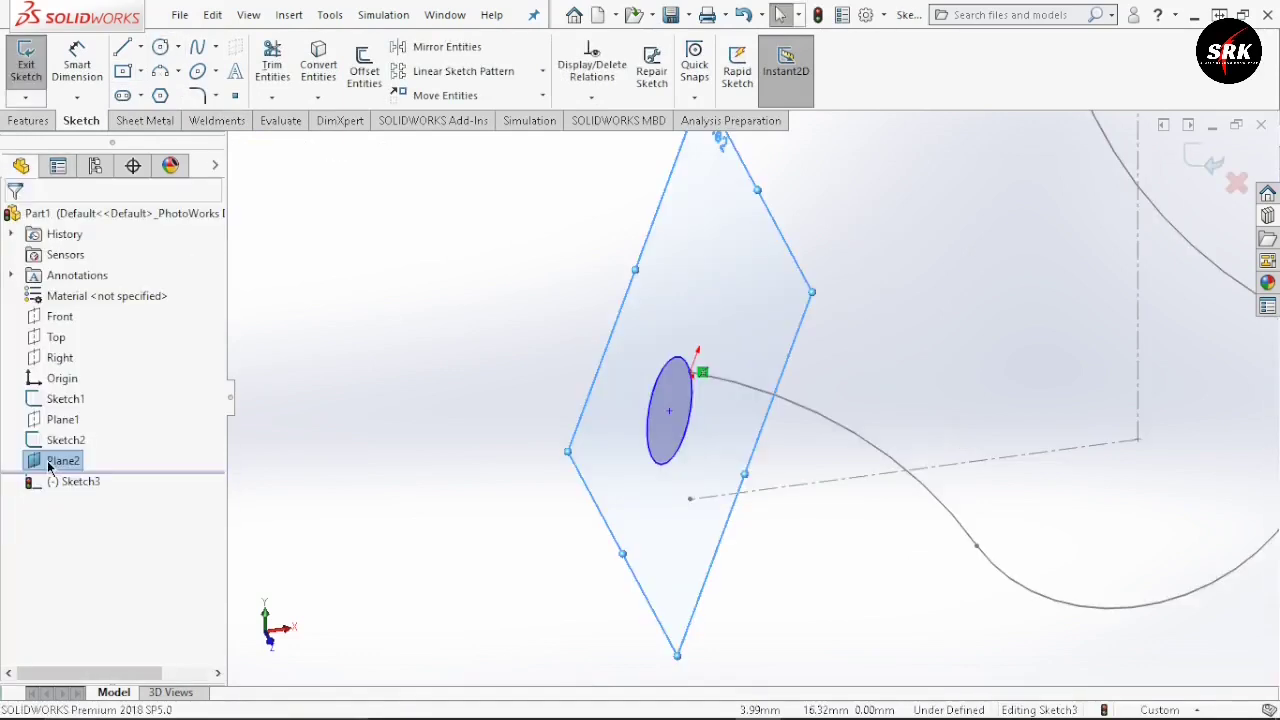
{"action": "right_click", "coordinate": [50, 465]}
{"action": "left_click", "coordinate": [153, 388]}
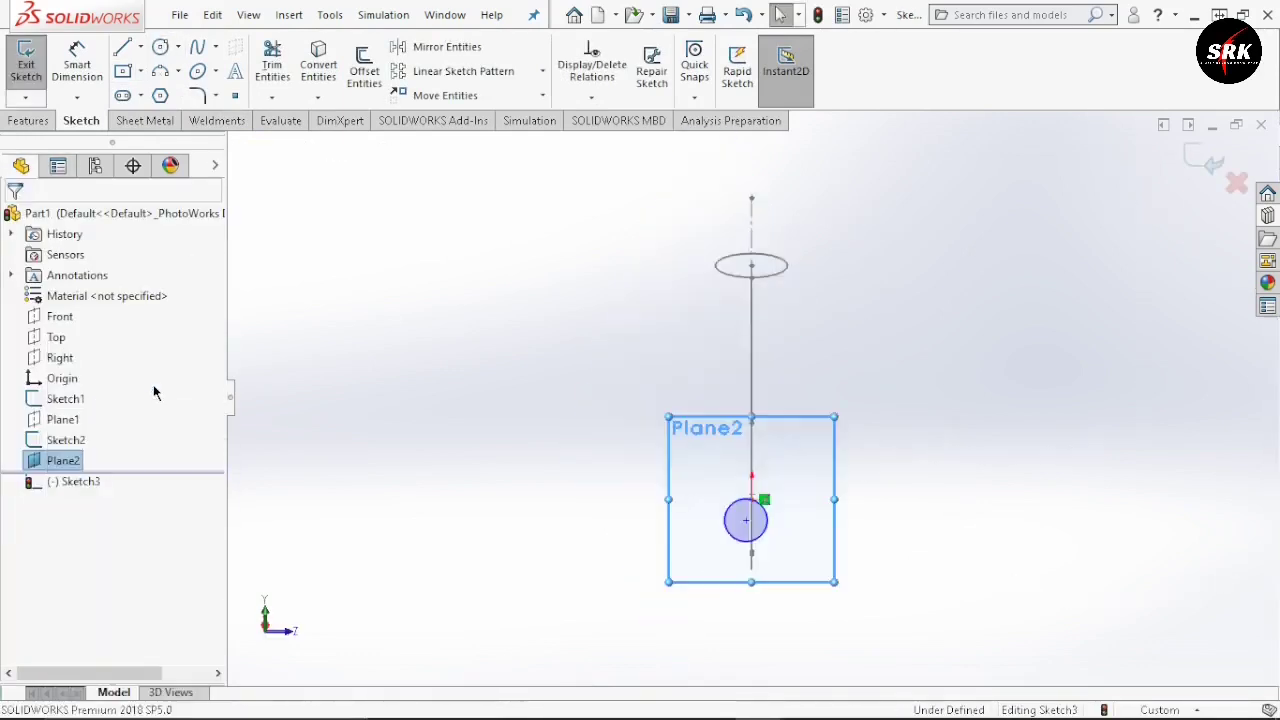
{"action": "scroll", "coordinate": [680, 510], "scroll_direction": "down", "scroll_amount": 5}
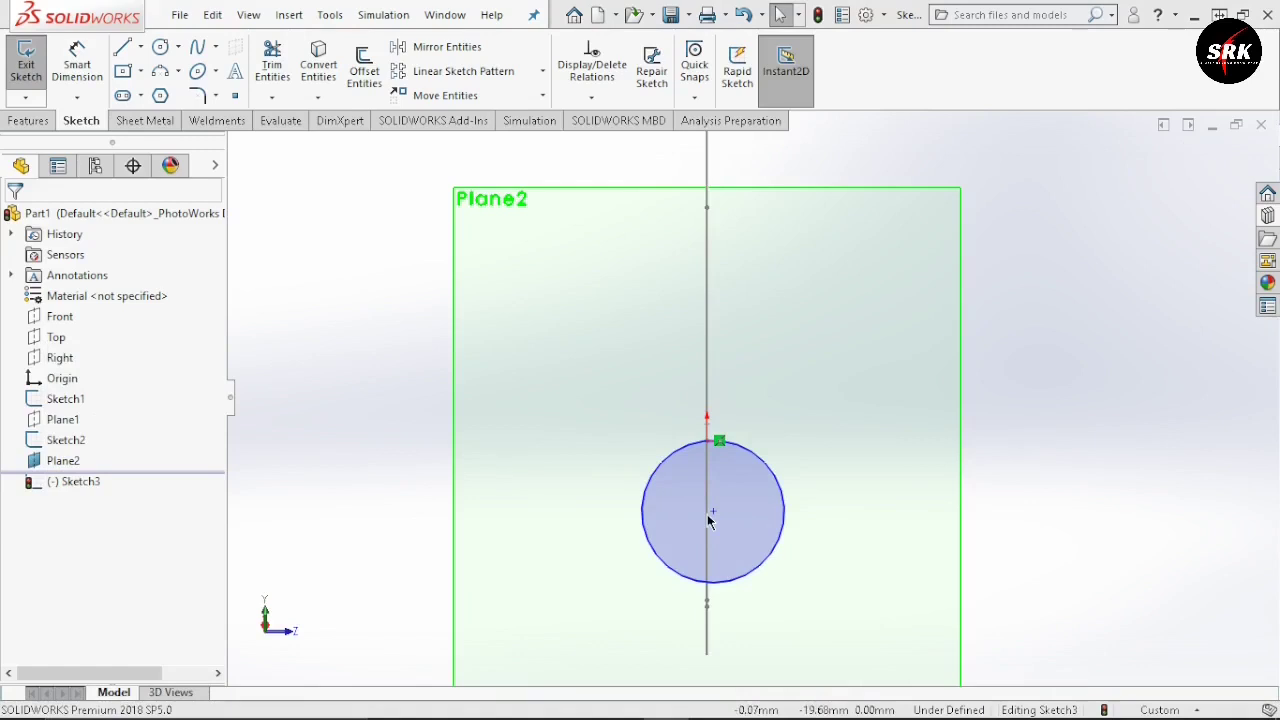
{"action": "key", "text": "ctrl+8"}
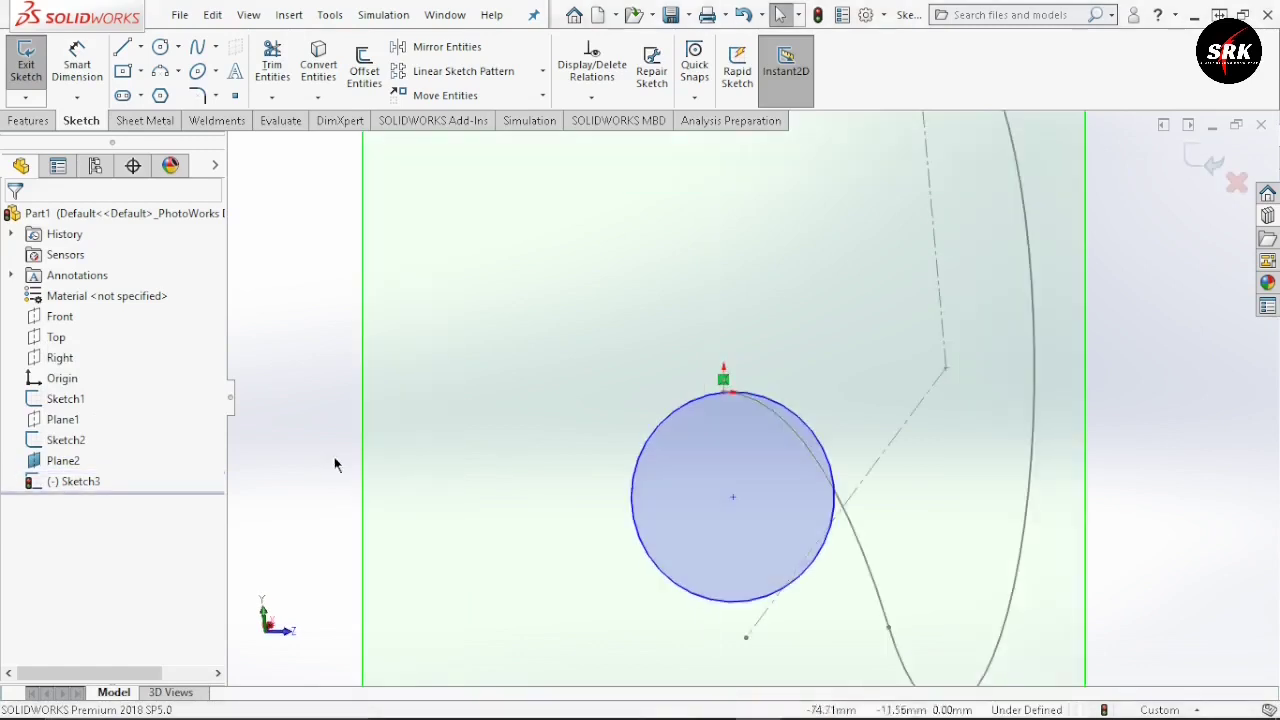
{"action": "left_click", "coordinate": [726, 394]}
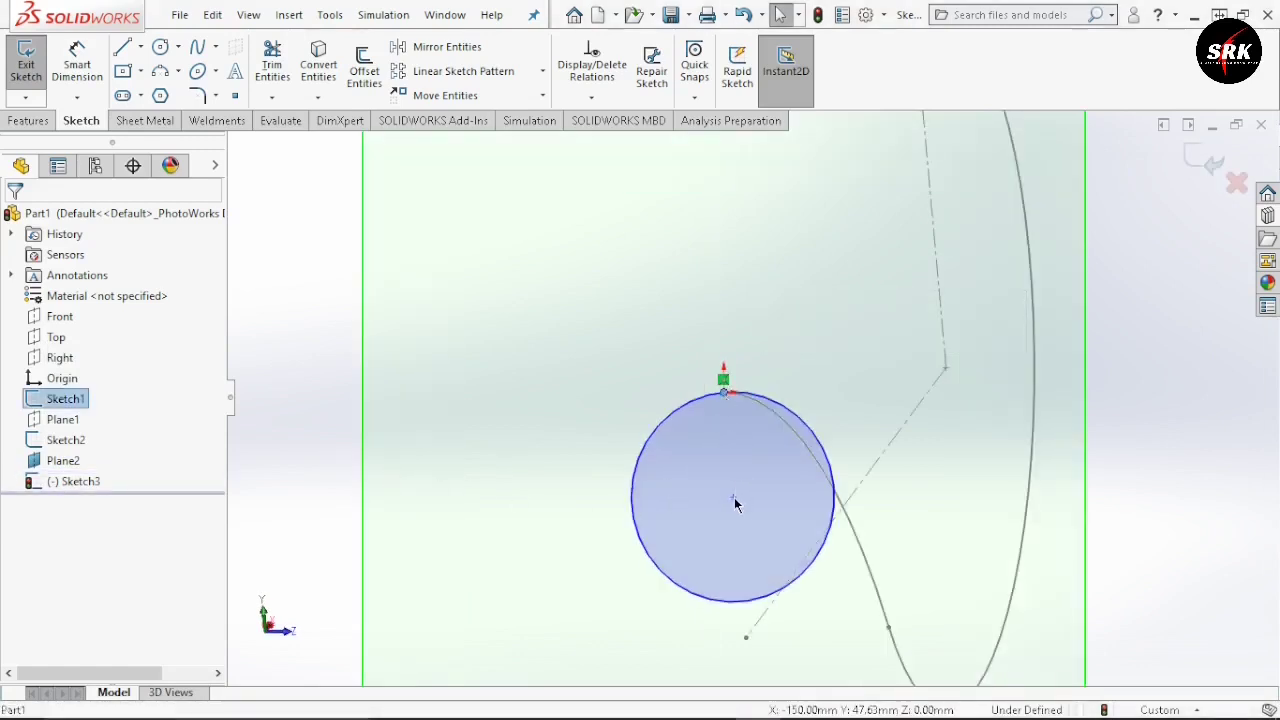
{"action": "left_click", "coordinate": [733, 497]}
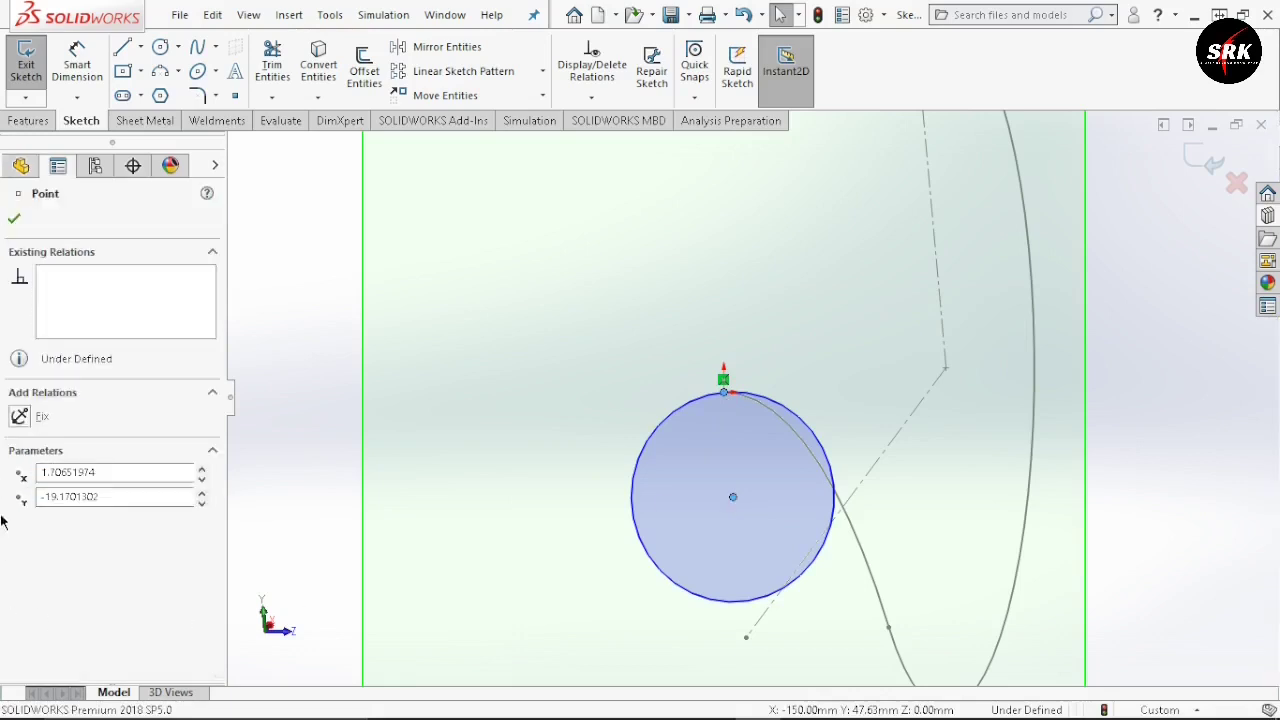
{"action": "left_click", "coordinate": [52, 541]}
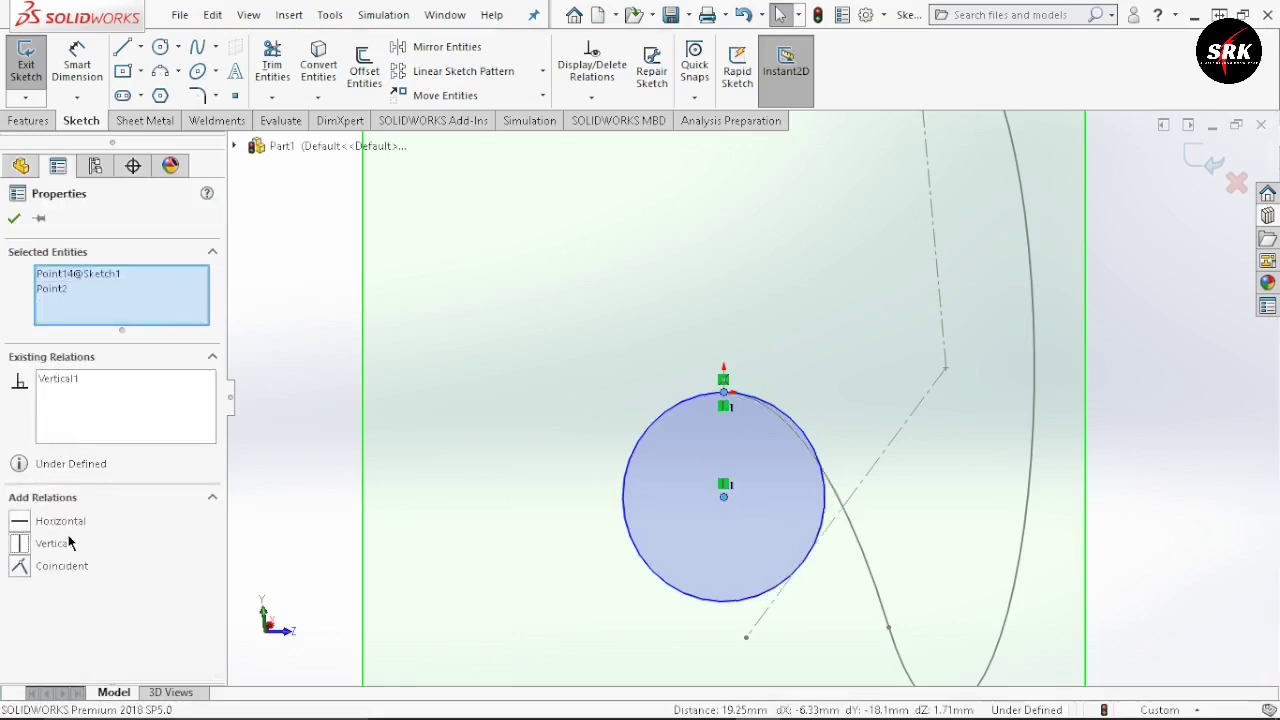
{"action": "left_click", "coordinate": [13, 220]}
{"action": "scroll", "coordinate": [743, 514], "scroll_direction": "up", "scroll_amount": 2}
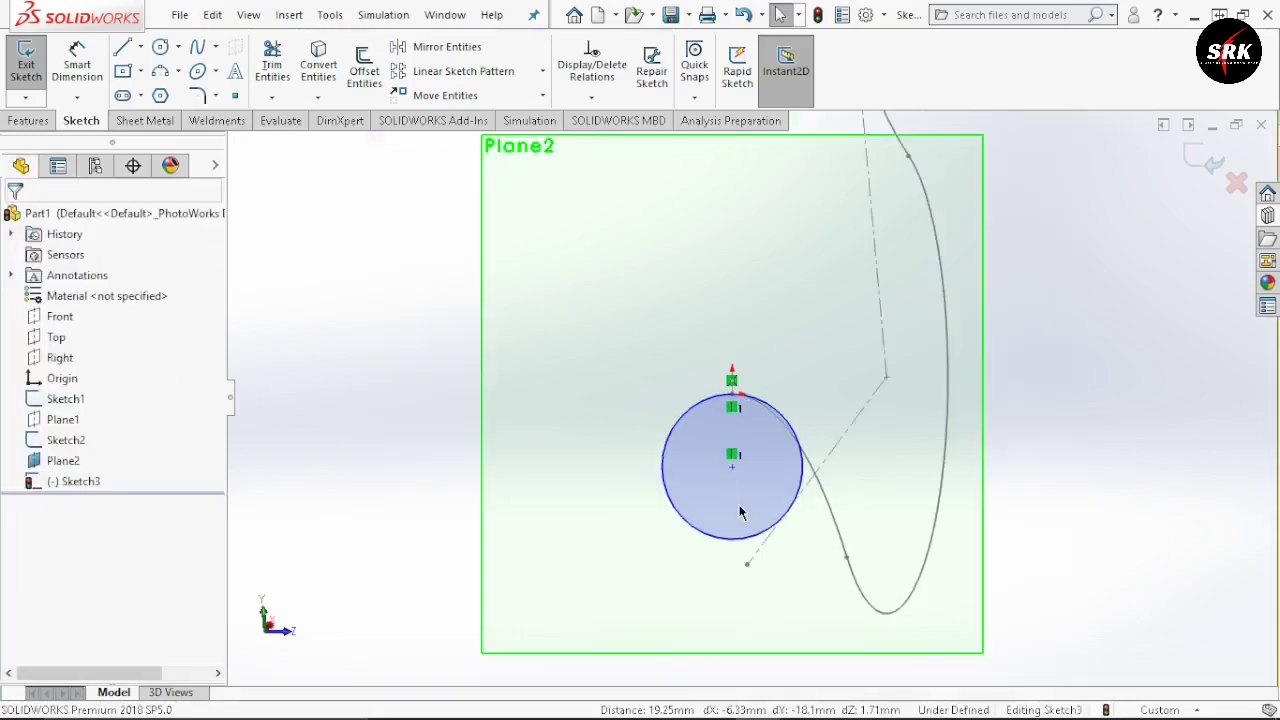
- Exit the circle sketch and hide the perpendicular reference plane
{"action": "left_click", "coordinate": [743, 514]}
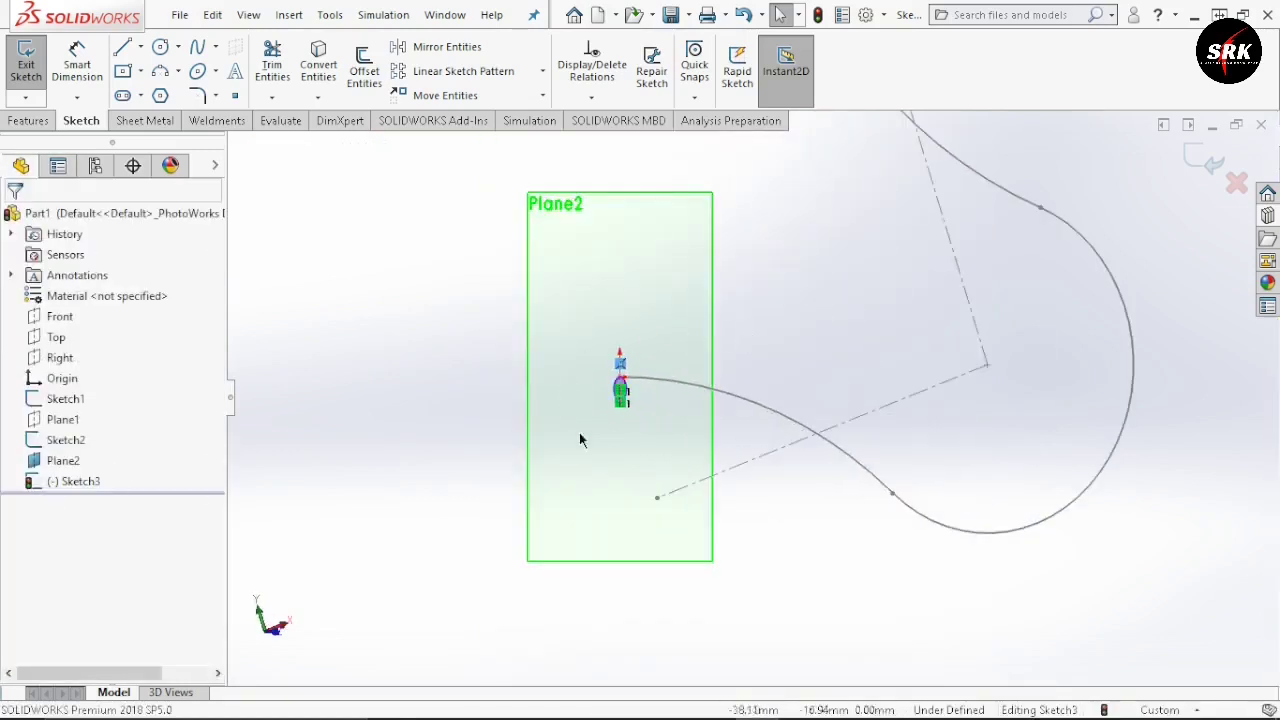
{"action": "left_click", "coordinate": [1194, 159]}
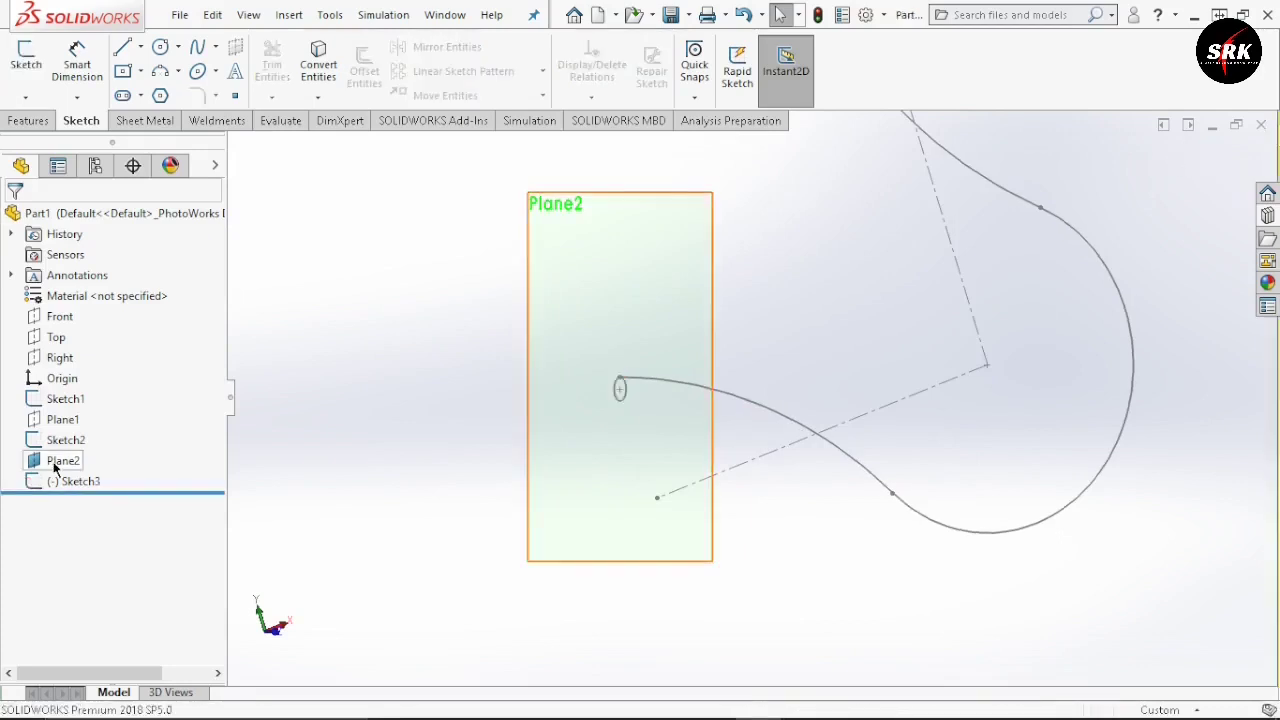
{"action": "right_click", "coordinate": [55, 468]}
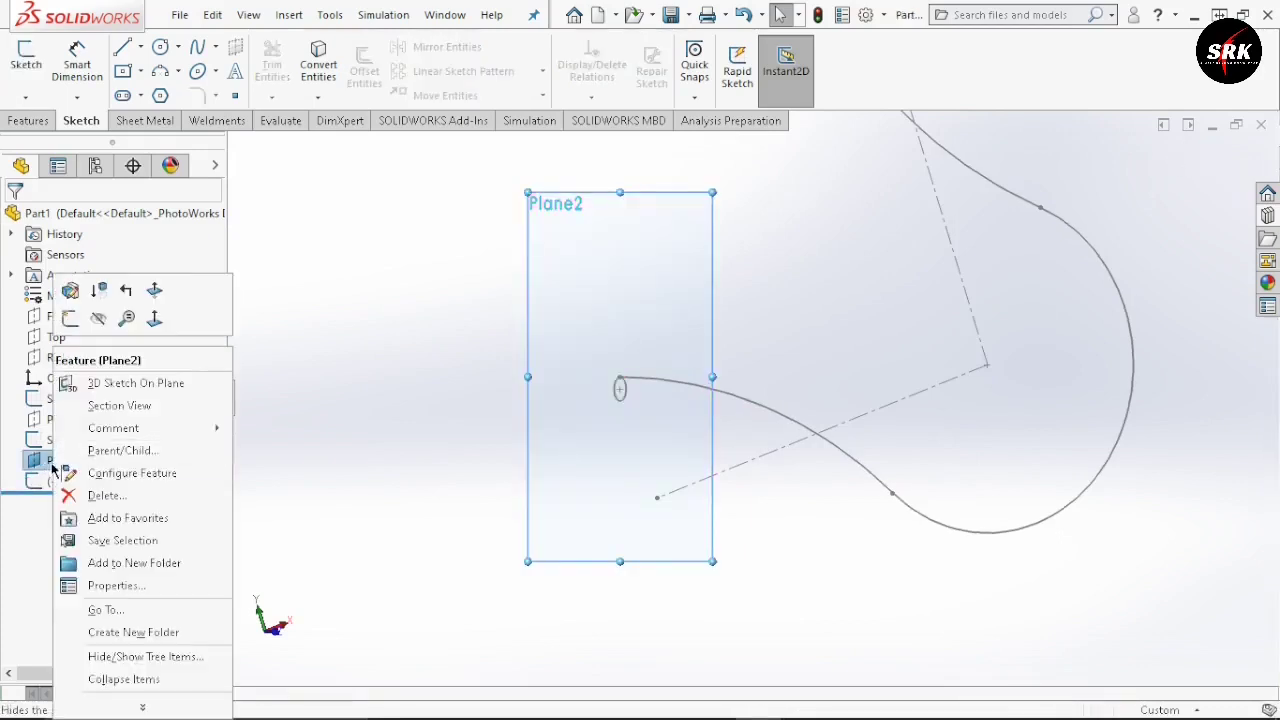
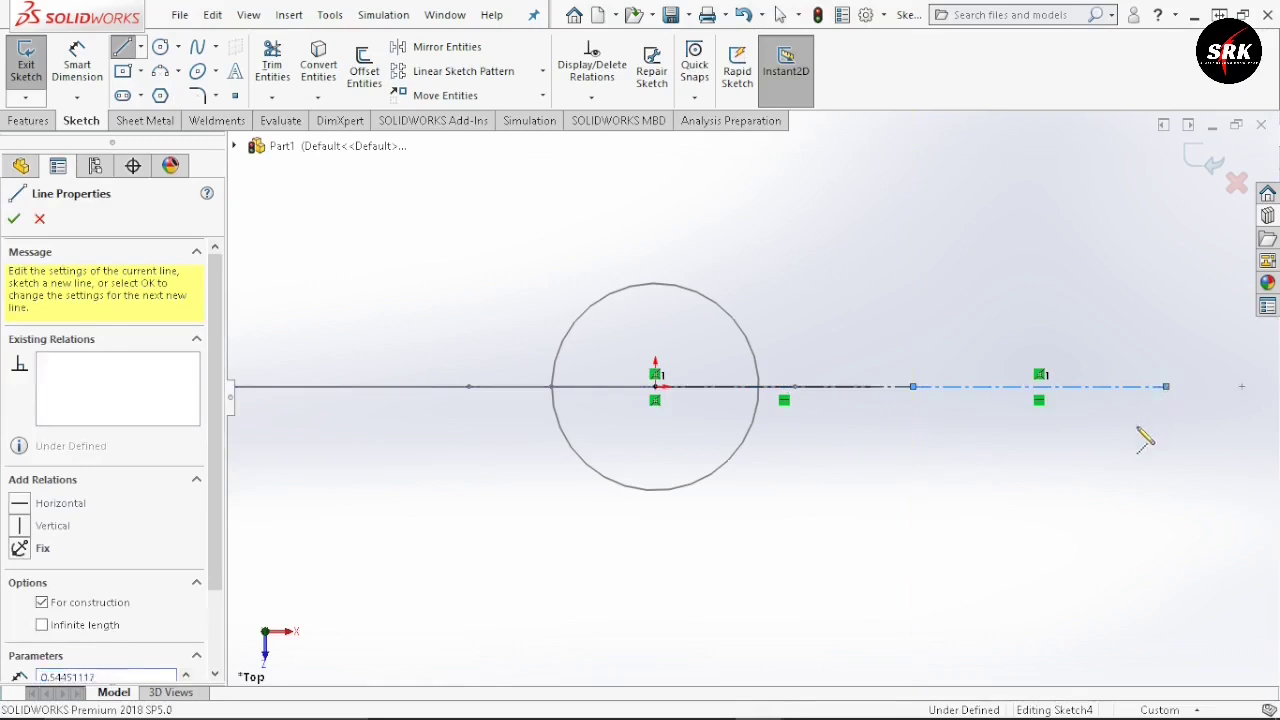
- Dimension the two collinear horizontal centerlines at 62.5 mm for the one starting at the origin and 100 mm for the outer one
{"action": "left_click", "coordinate": [83, 63]}
{"action": "left_click", "coordinate": [866, 390]}
{"action": "left_click", "coordinate": [790, 468]}
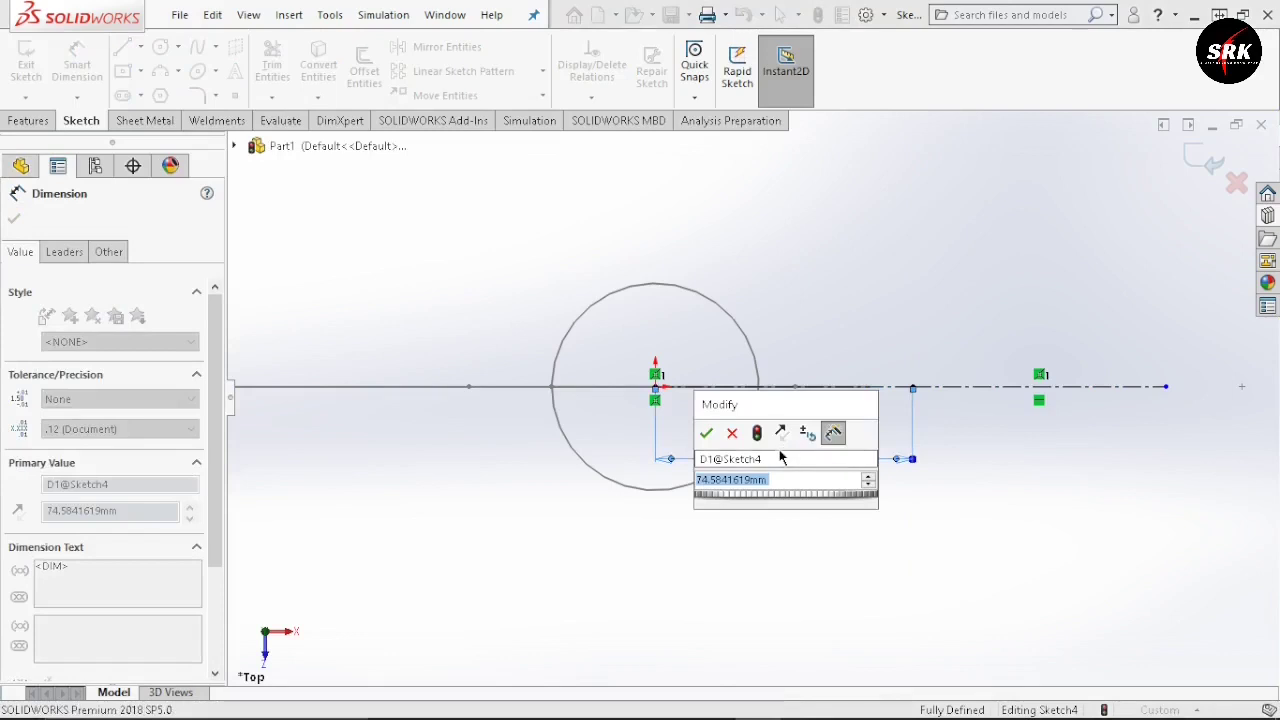
{"action": "type", "text": "62.5"}
{"action": "key", "text": "Return"}
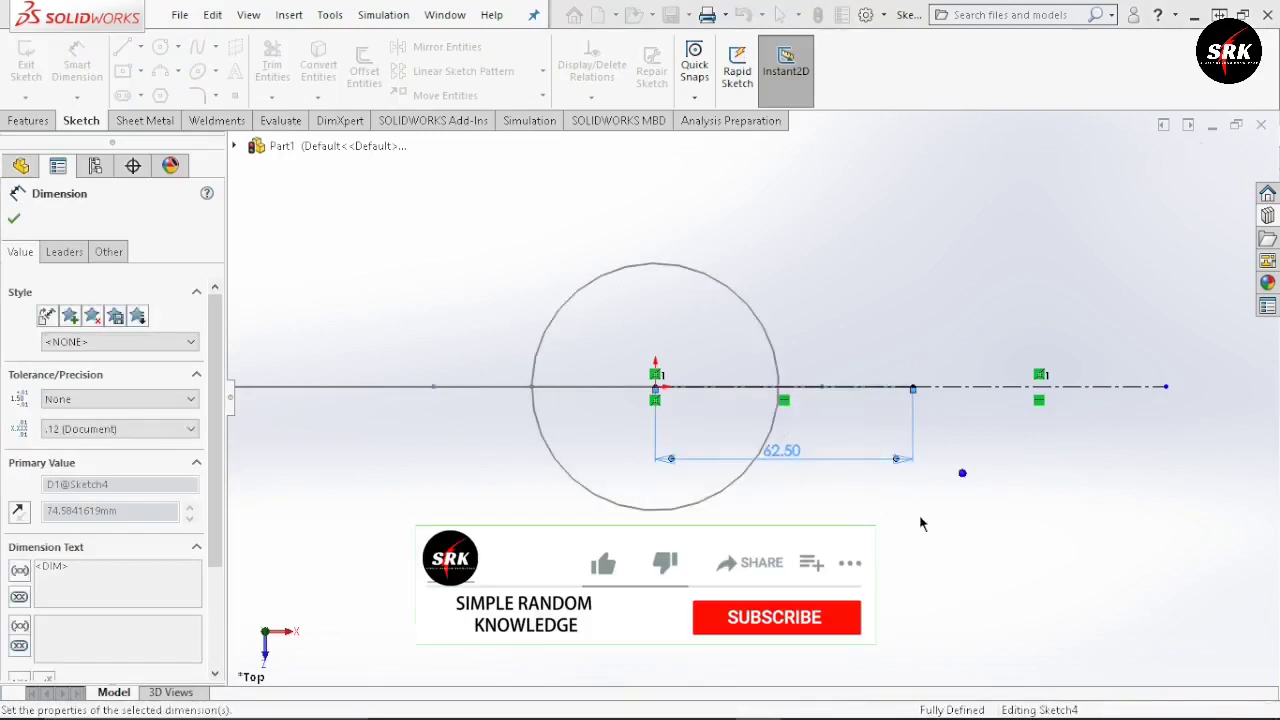
{"action": "scroll", "coordinate": [975, 415], "scroll_direction": "down", "scroll_amount": 2}
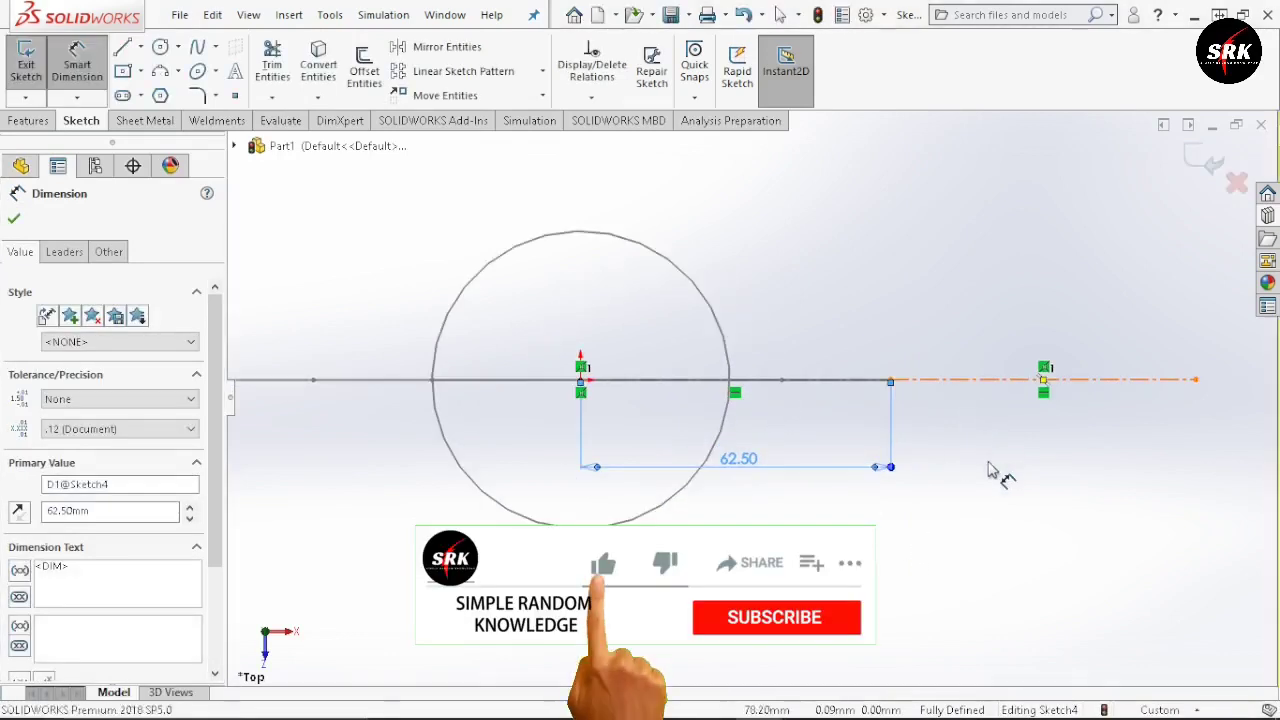
{"action": "left_click", "coordinate": [1000, 379]}
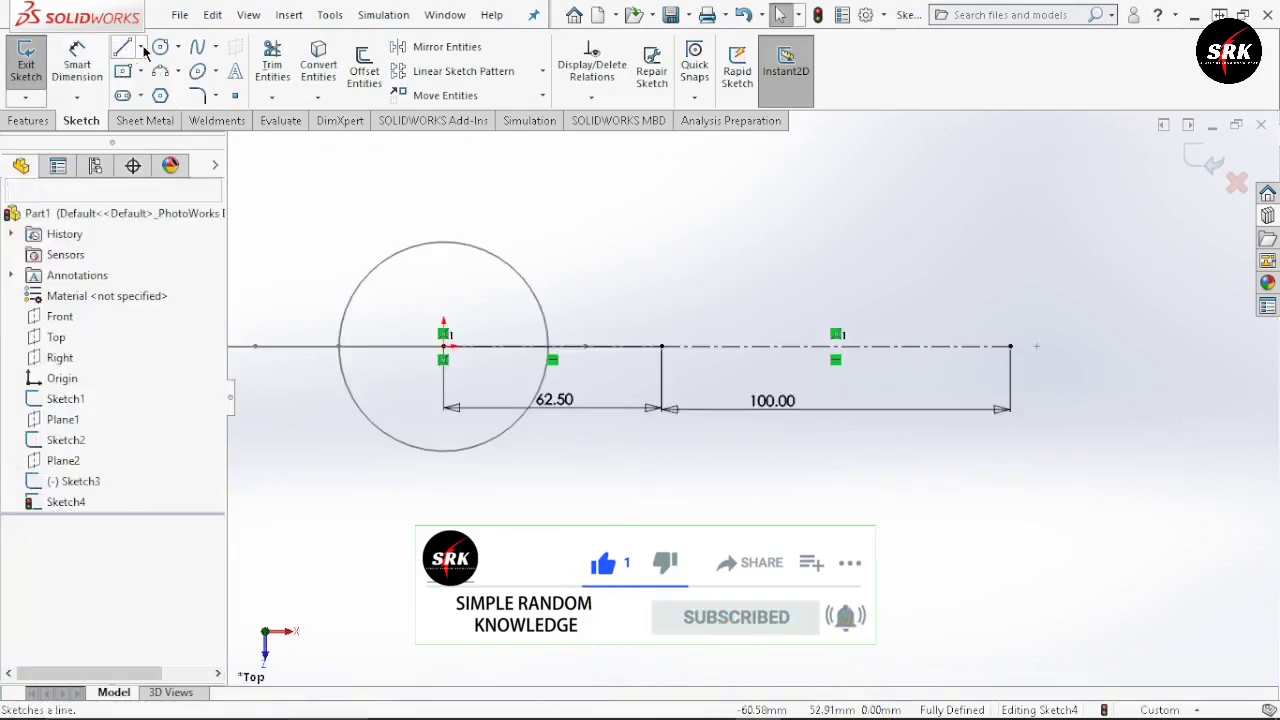
- Sketch a vertical midpoint line about 83 mm long centered on the junction of the two horizontal centerlines
{"action": "left_click", "coordinate": [143, 48]}
{"action": "left_click", "coordinate": [160, 115]}
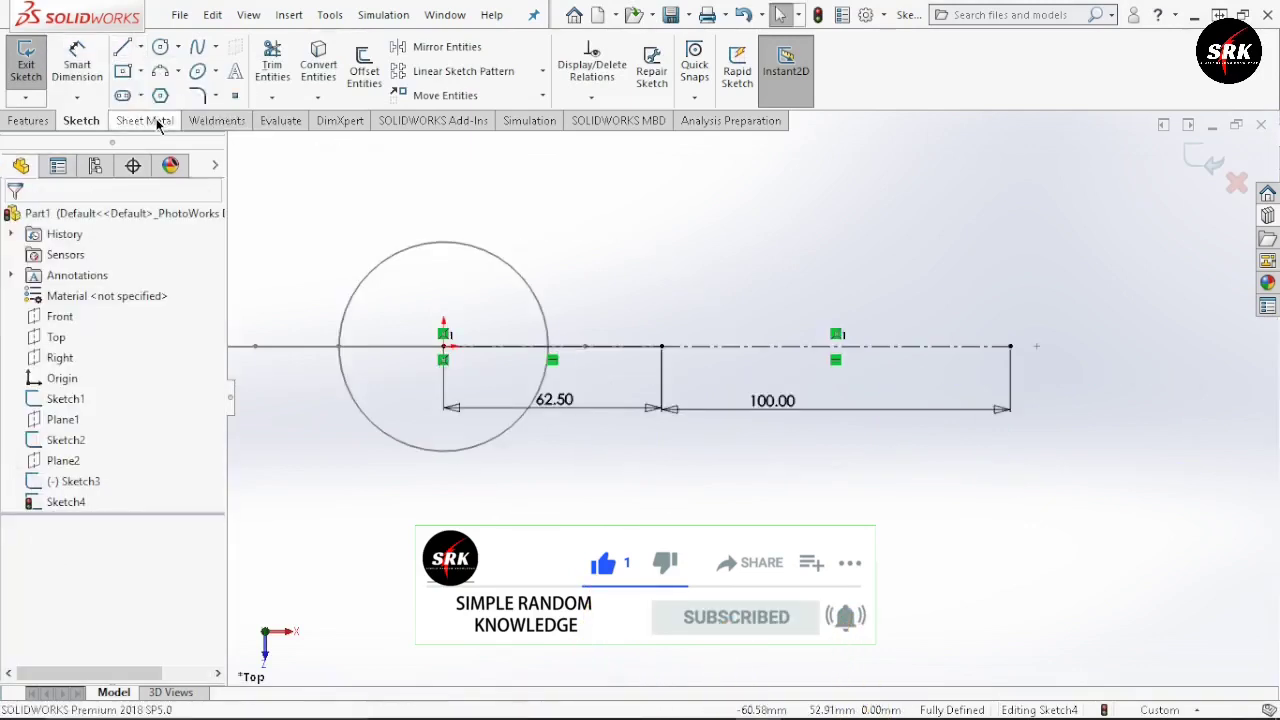
{"action": "left_click", "coordinate": [662, 347]}
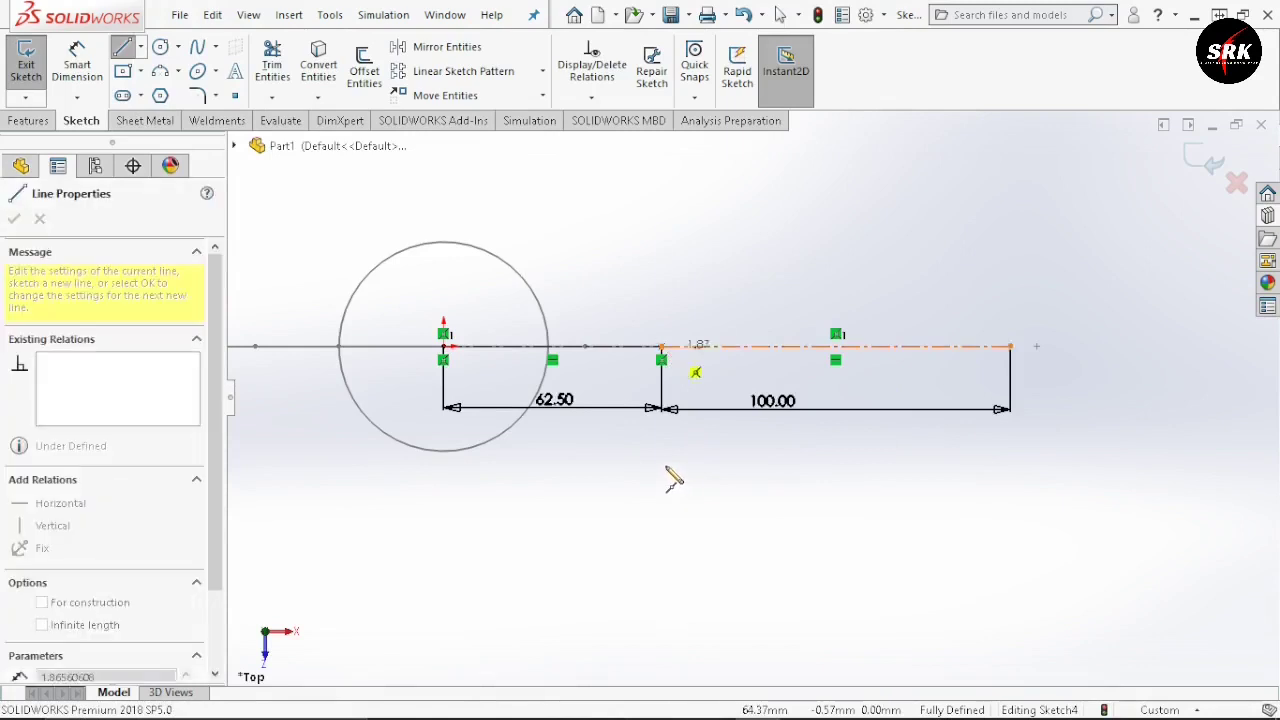
{"action": "left_click", "coordinate": [661, 490]}
{"action": "key", "text": "Escape"}
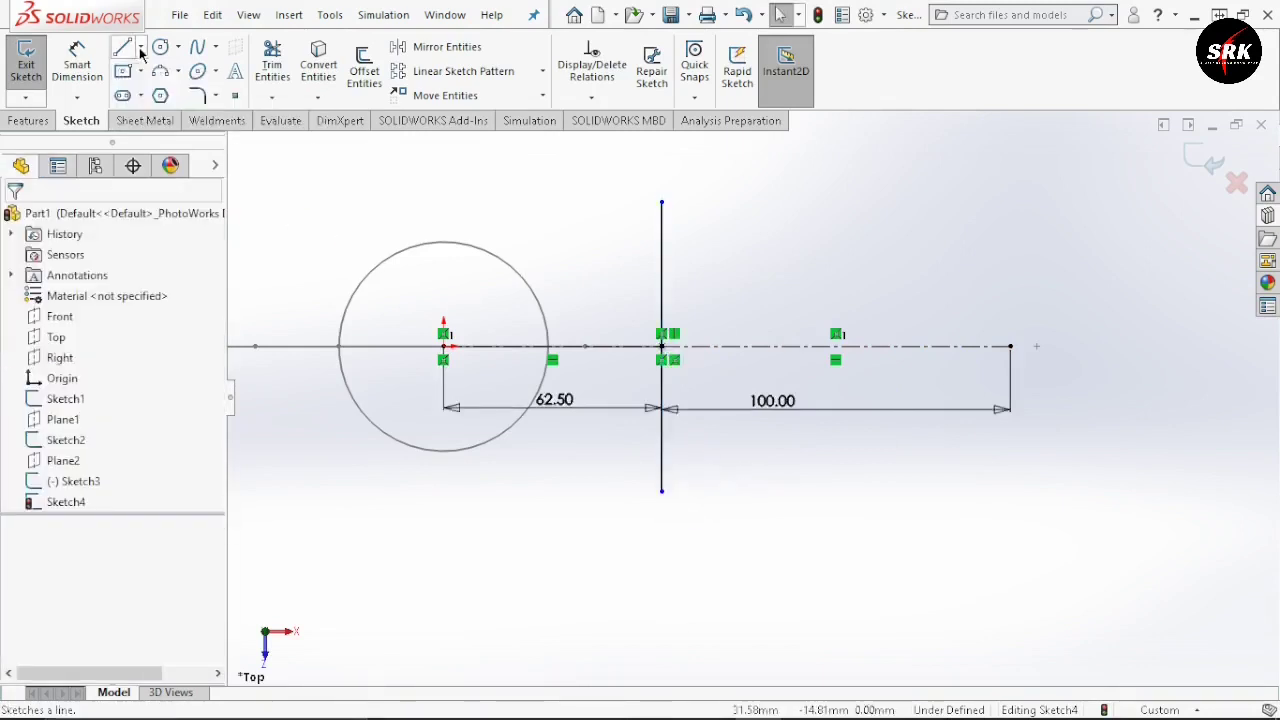
- Sketch a vertical midpoint line about 48 mm long centered on the outer end of the 100 mm centerline
{"action": "left_click", "coordinate": [140, 47]}
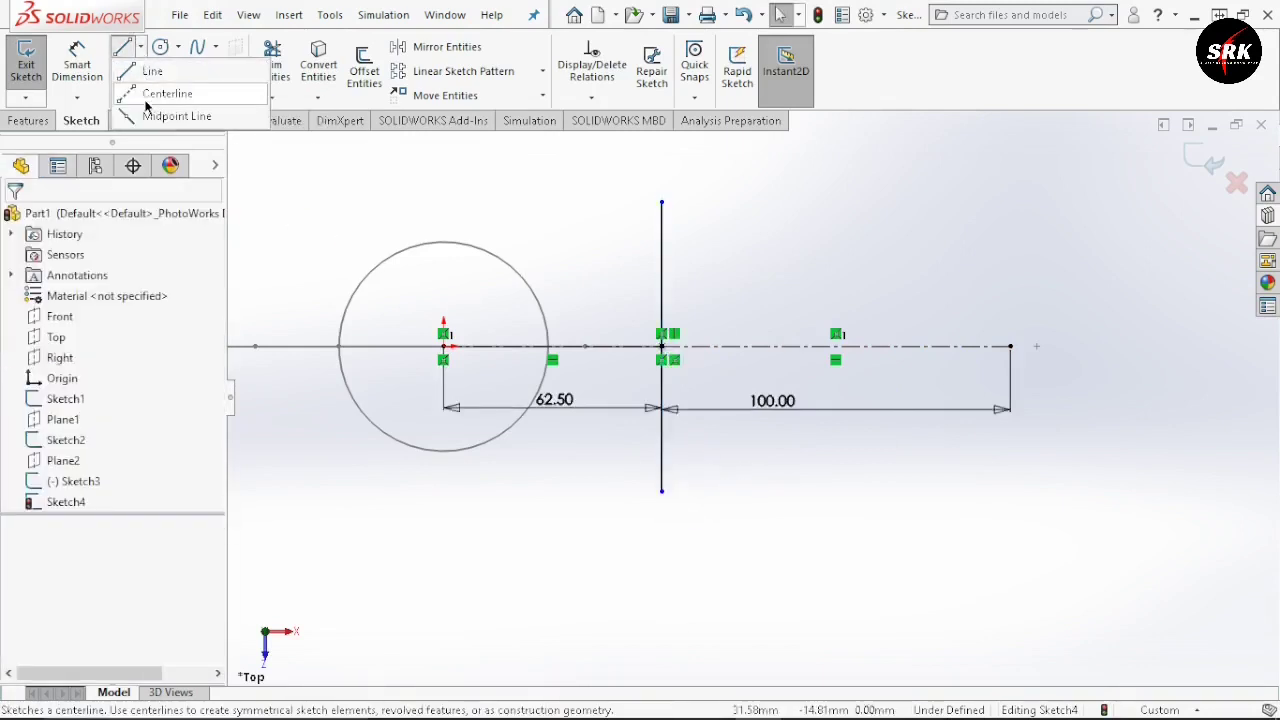
{"action": "left_click", "coordinate": [1010, 347]}
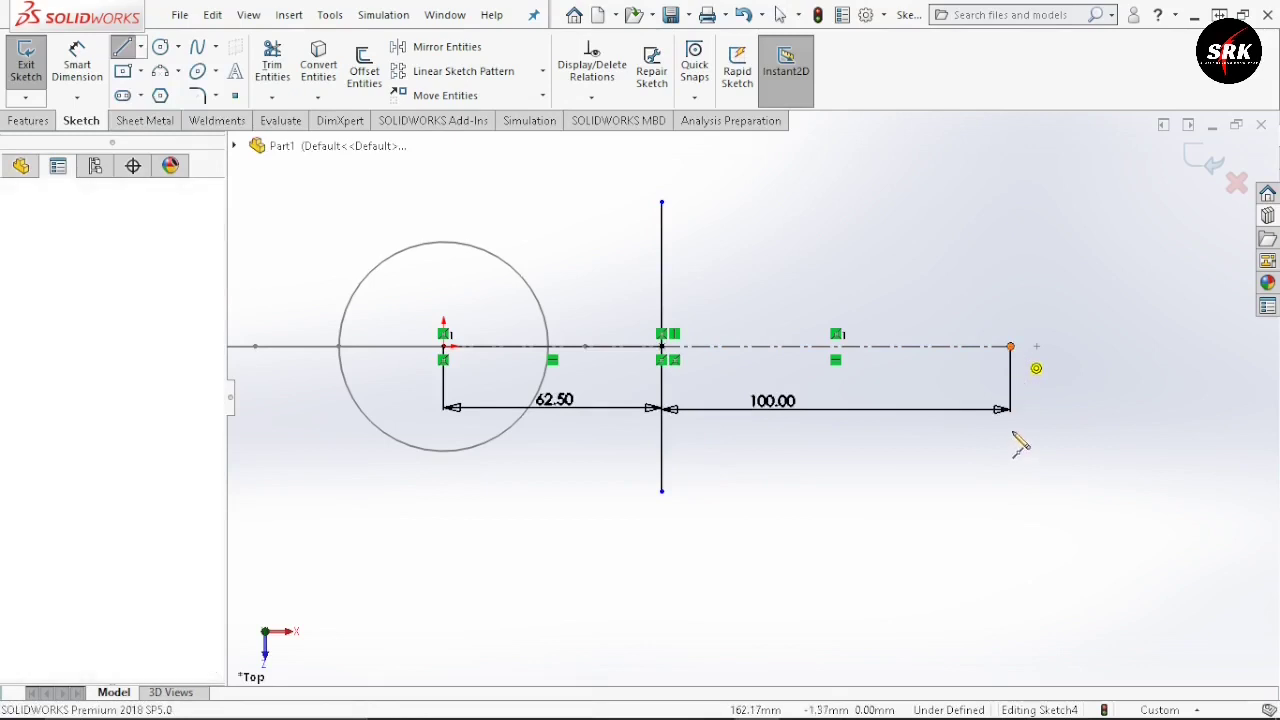
{"action": "left_click", "coordinate": [1010, 430]}
{"action": "key", "text": "Escape"}
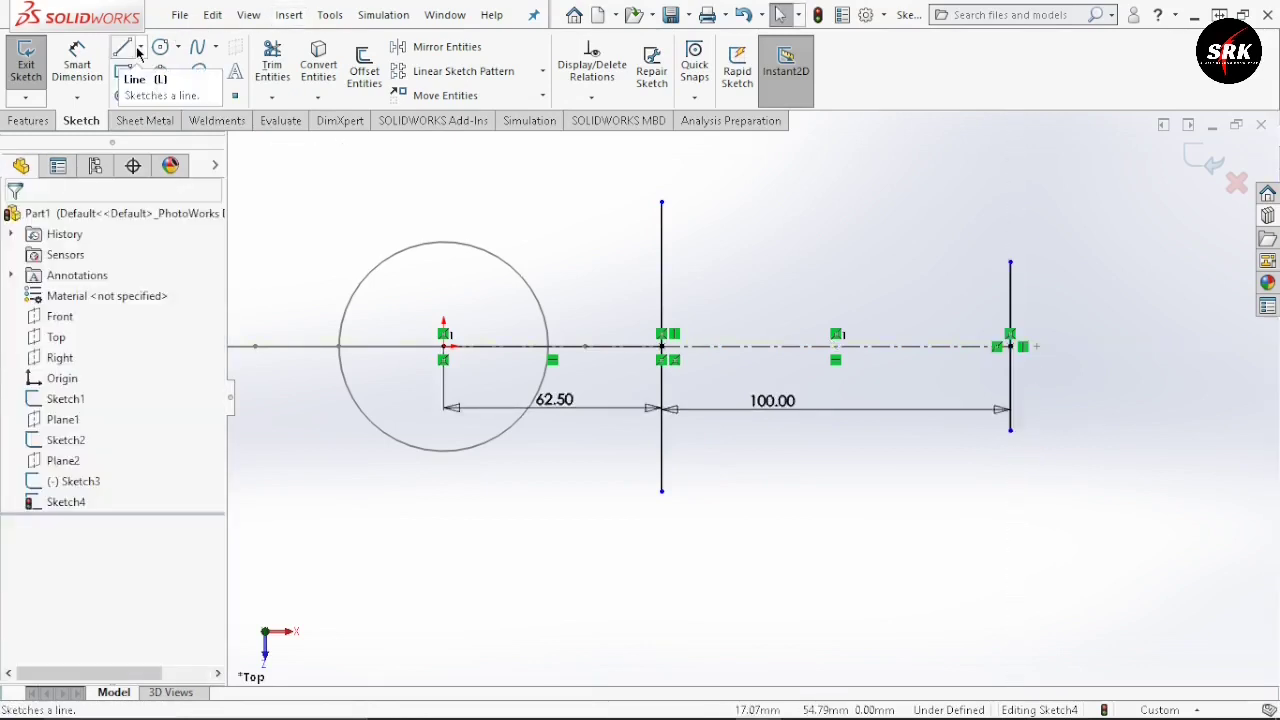
- Connect the upper ends and the lower ends of the two vertical lines with straight lines to close the trapezoid
{"action": "key", "text": "l"}
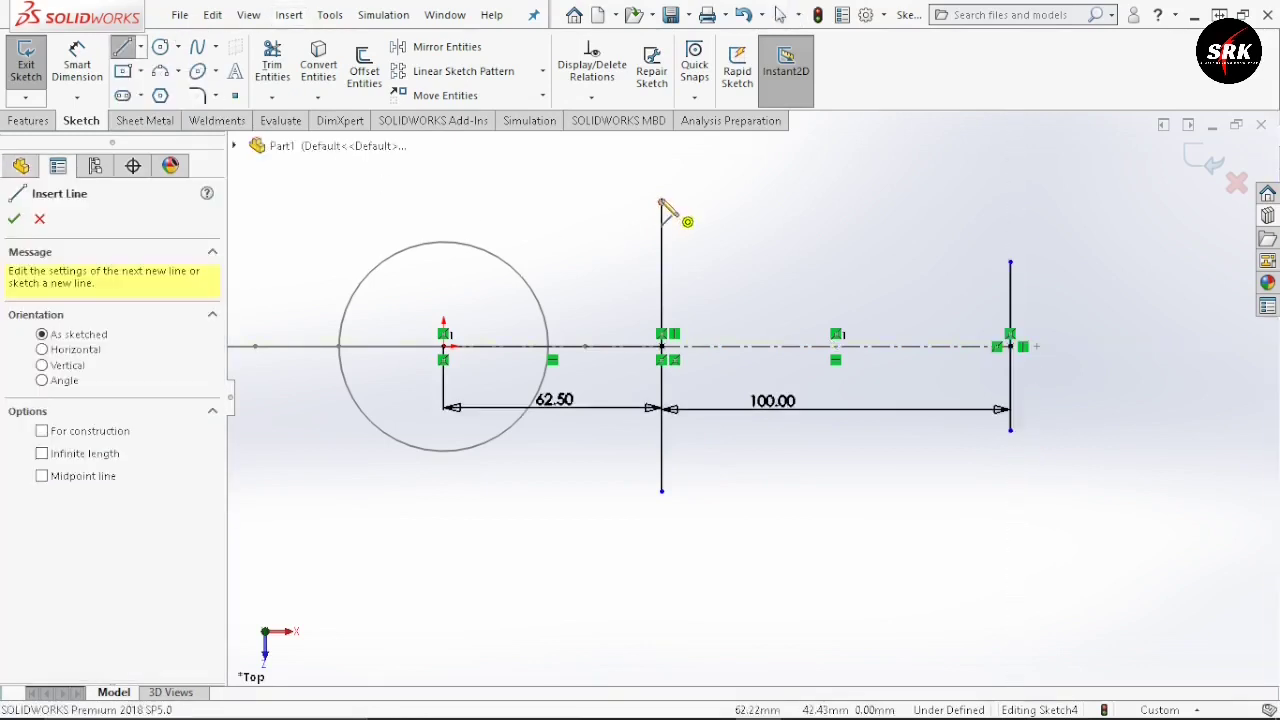
{"action": "left_click", "coordinate": [661, 203]}
{"action": "left_click", "coordinate": [1010, 262]}
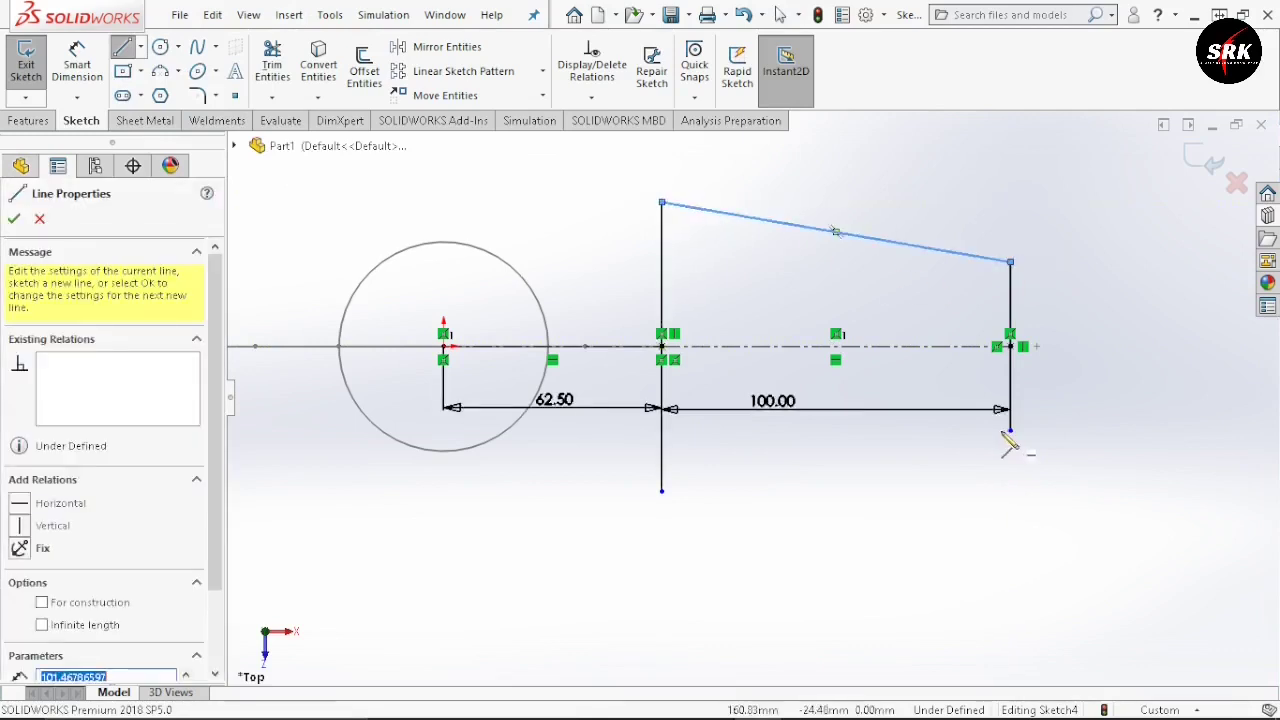
{"action": "left_click", "coordinate": [1010, 430]}
{"action": "left_click", "coordinate": [661, 491]}
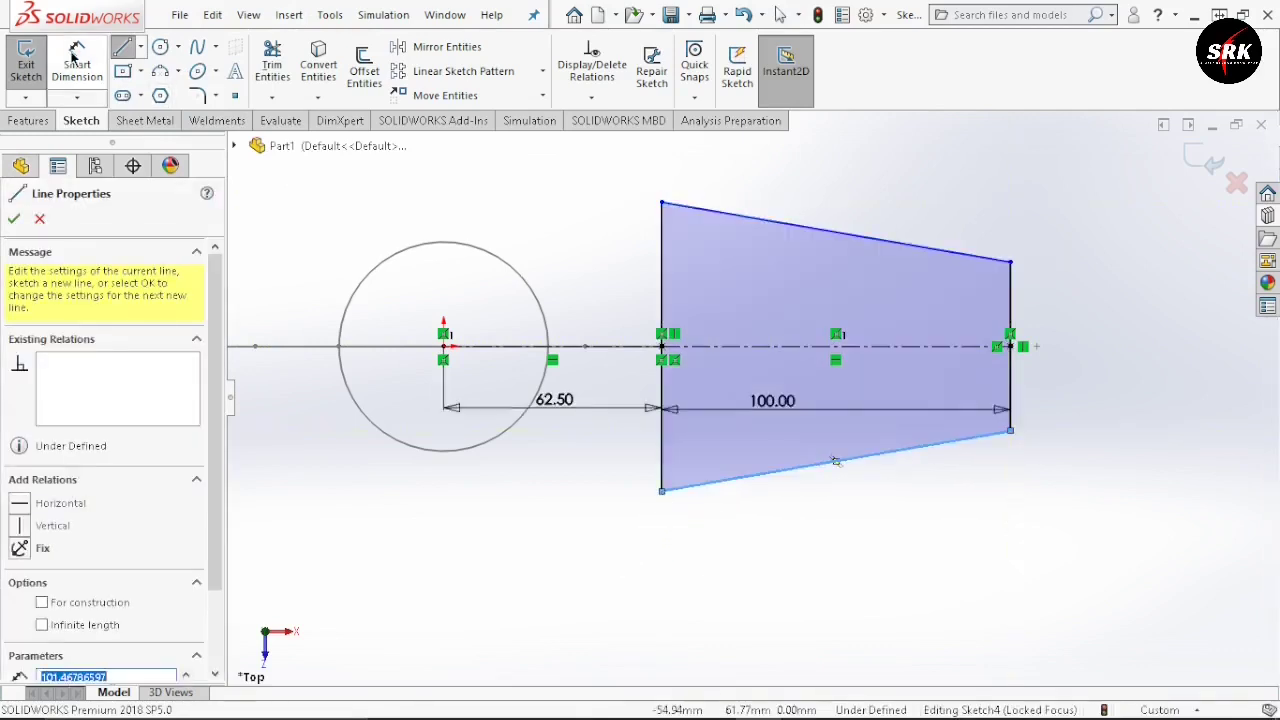
- Dimension the trapezoid's vertical sides at 50 mm for the one nearer the circle and 15 mm for the outer one
{"action": "key", "text": "d"}
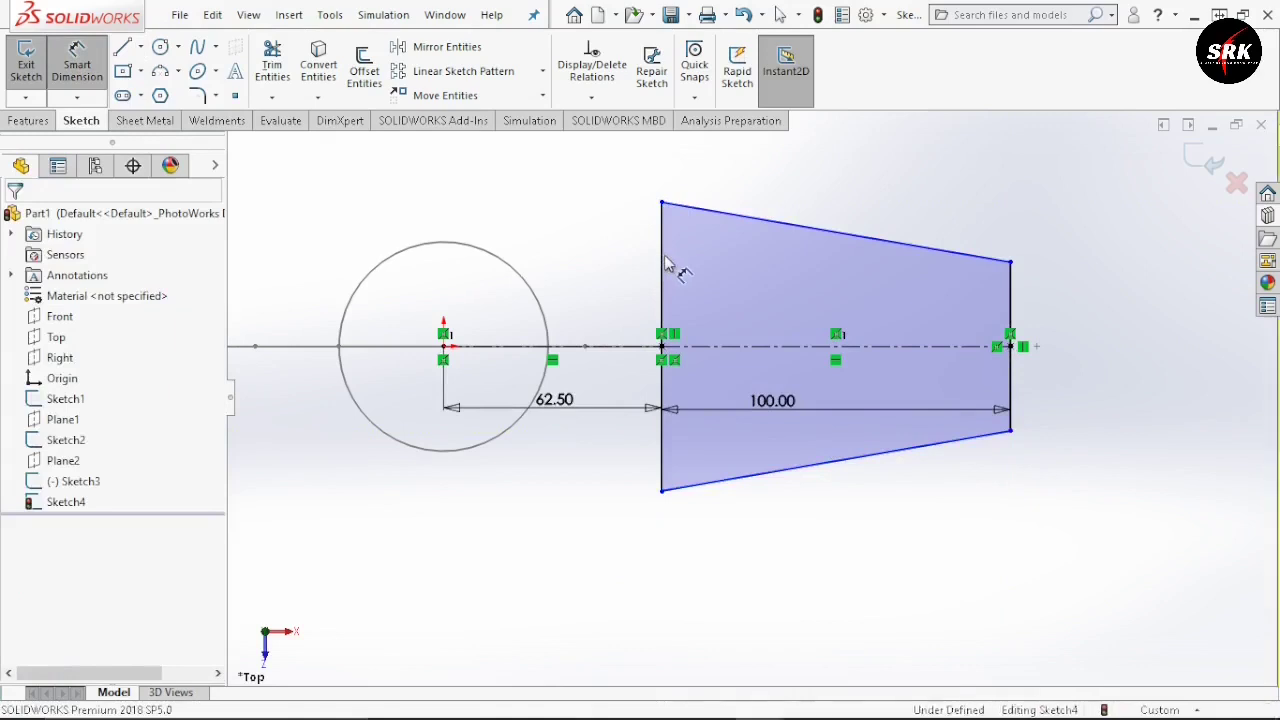
{"action": "left_click", "coordinate": [660, 282]}
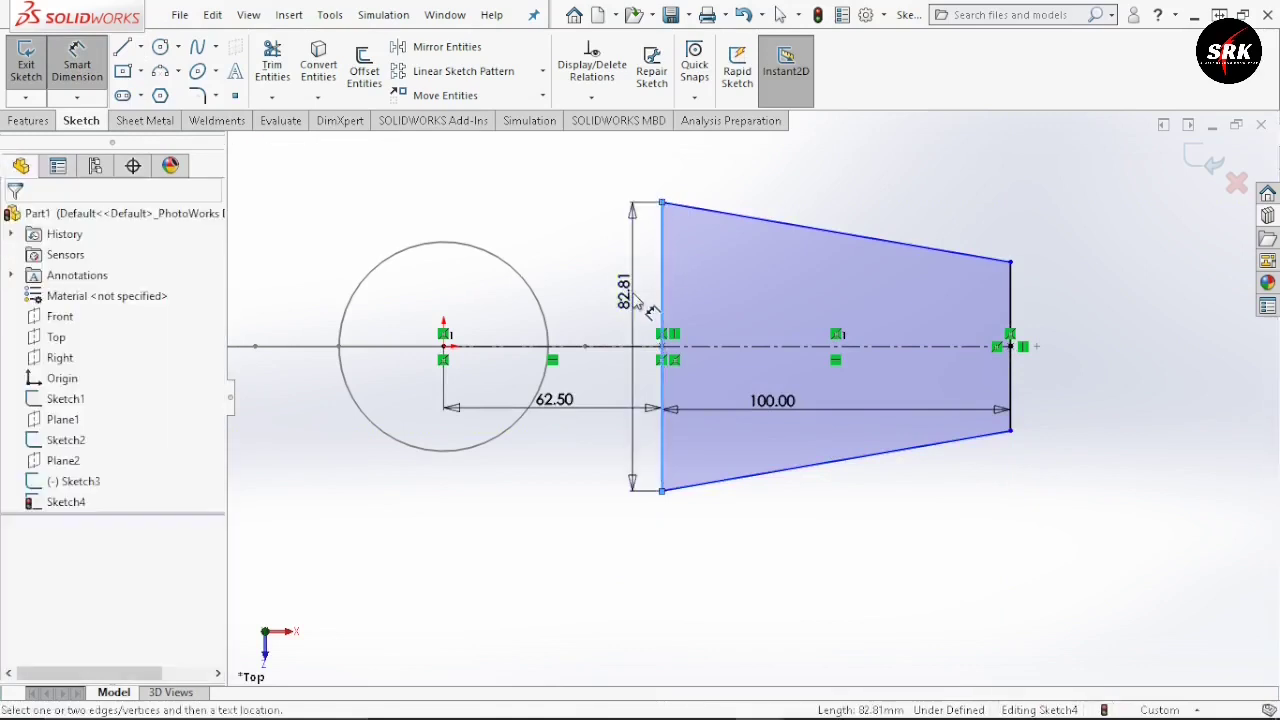
{"action": "left_click", "coordinate": [645, 310]}
{"action": "type", "text": "50"}
{"action": "key", "text": "Return"}
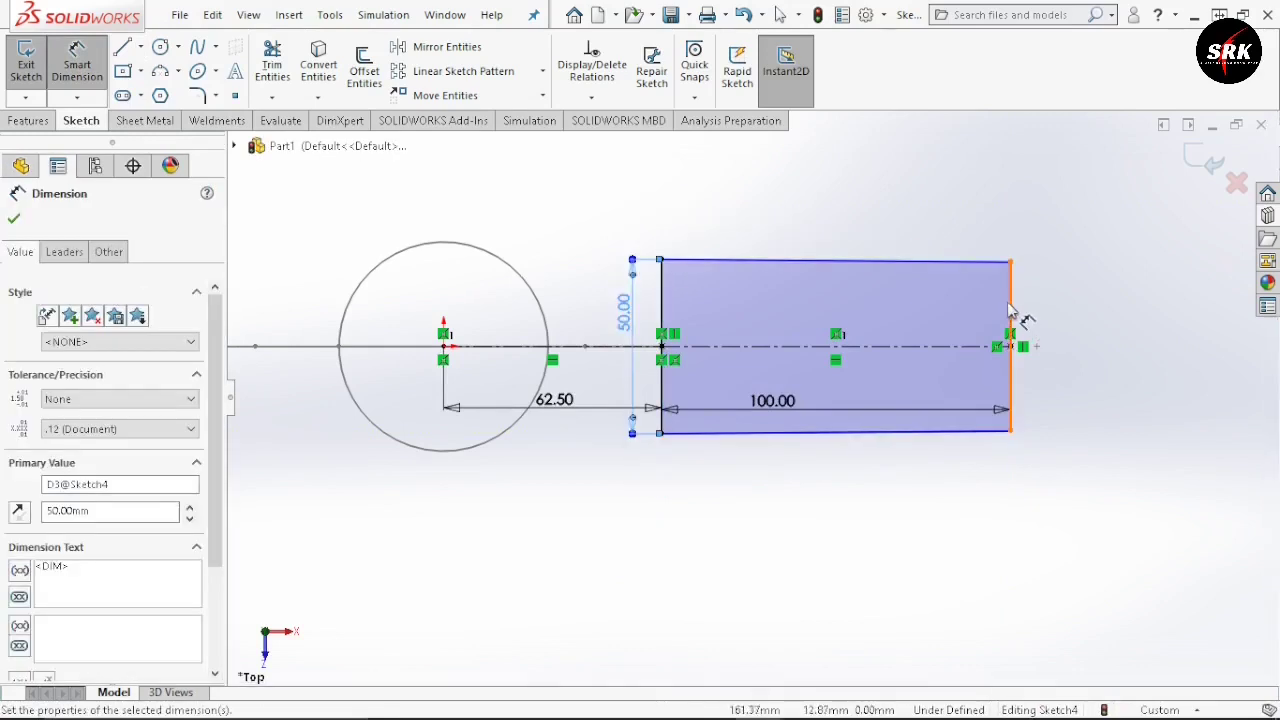
{"action": "left_click", "coordinate": [1070, 338]}
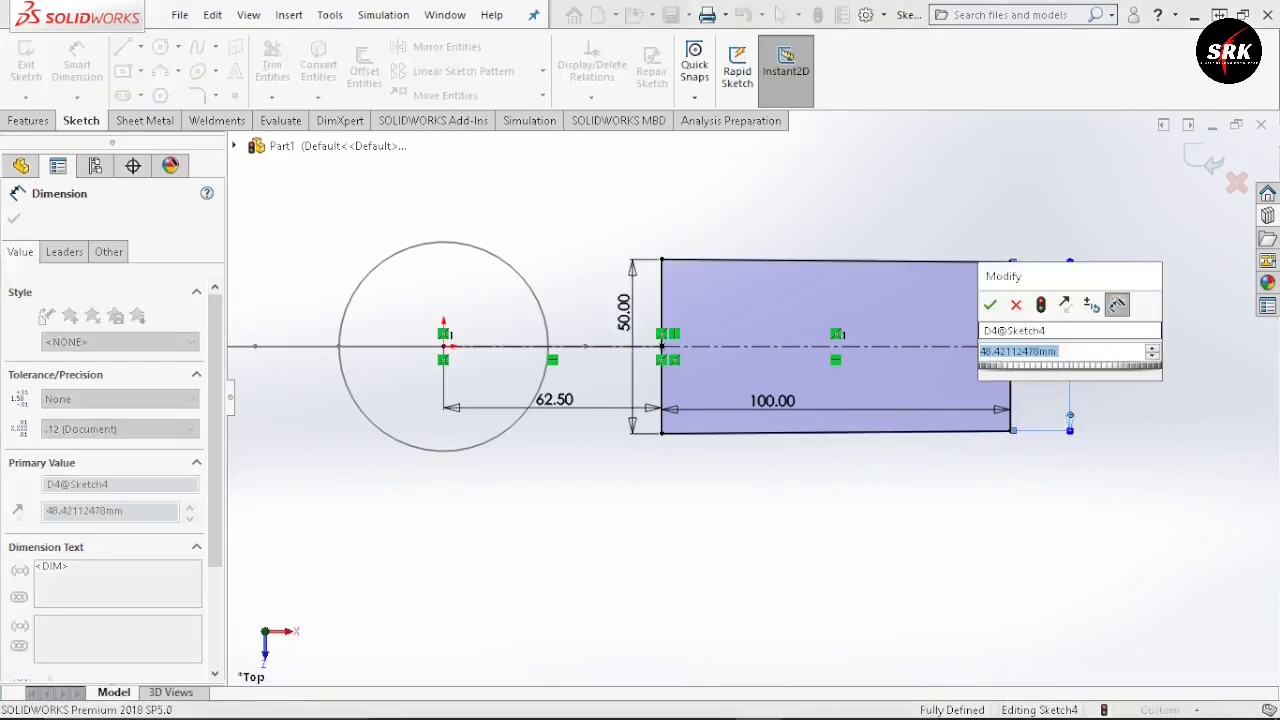
{"action": "type", "text": "15"}
{"action": "key", "text": "Return"}
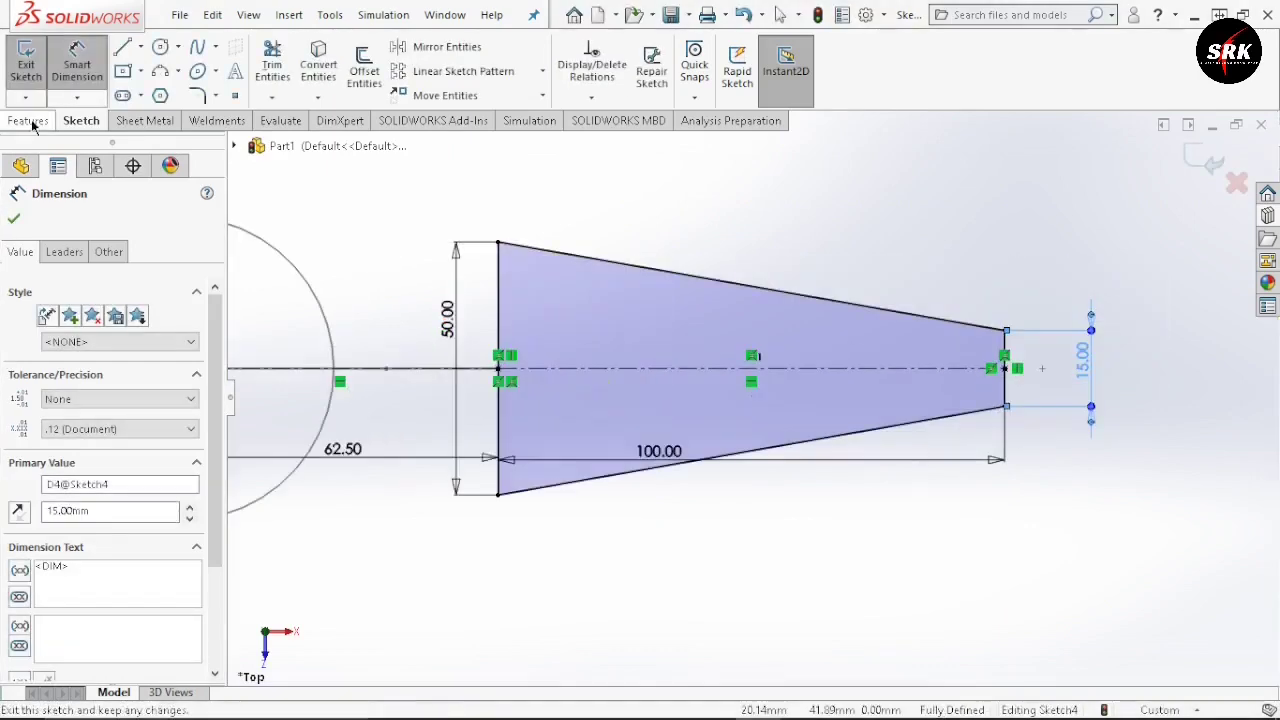
- Fillet all four corners of the trapezoid with a 5 mm radius, accepting removal of the affected relations
{"action": "left_click", "coordinate": [197, 96]}
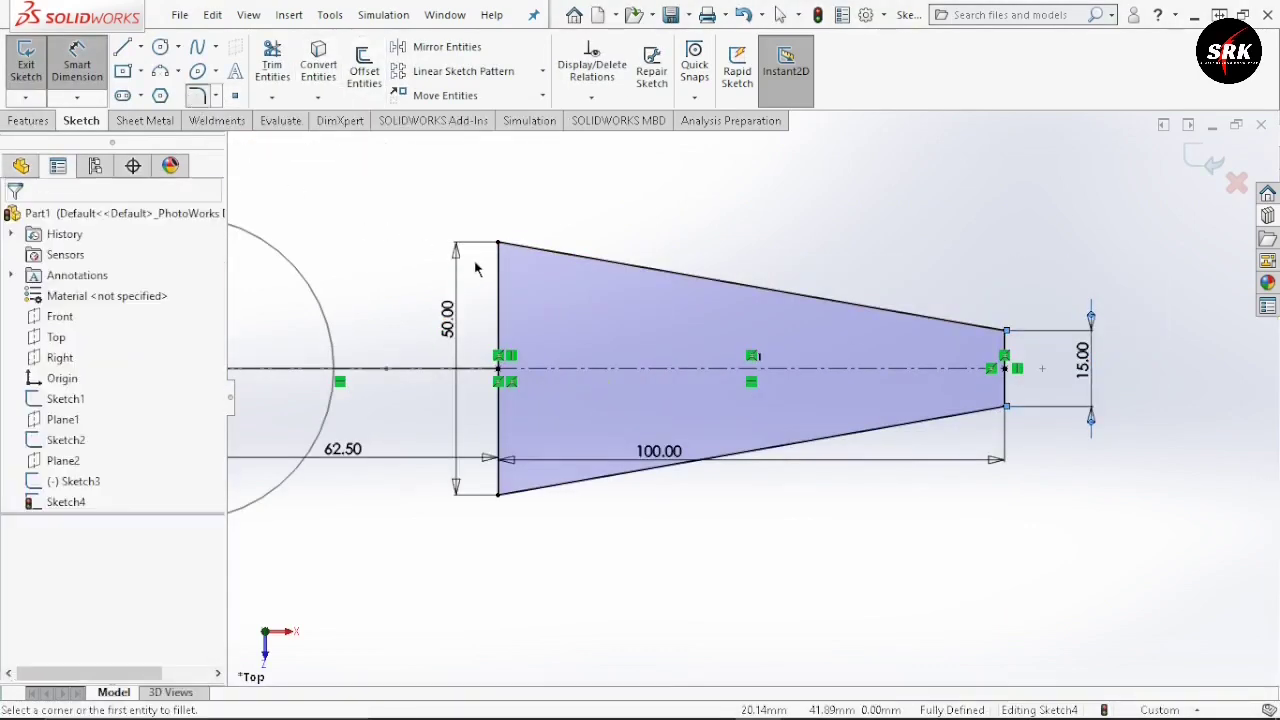
{"action": "left_click", "coordinate": [513, 247]}
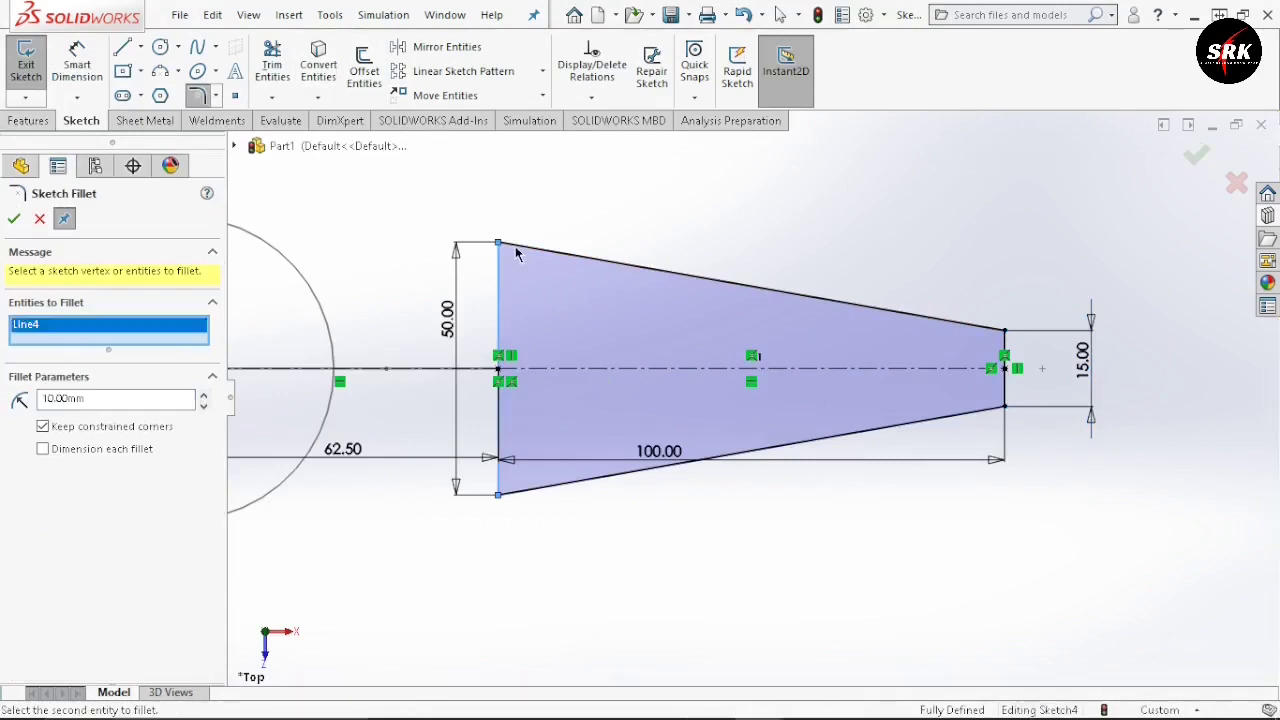
{"action": "double_click", "coordinate": [104, 399]}
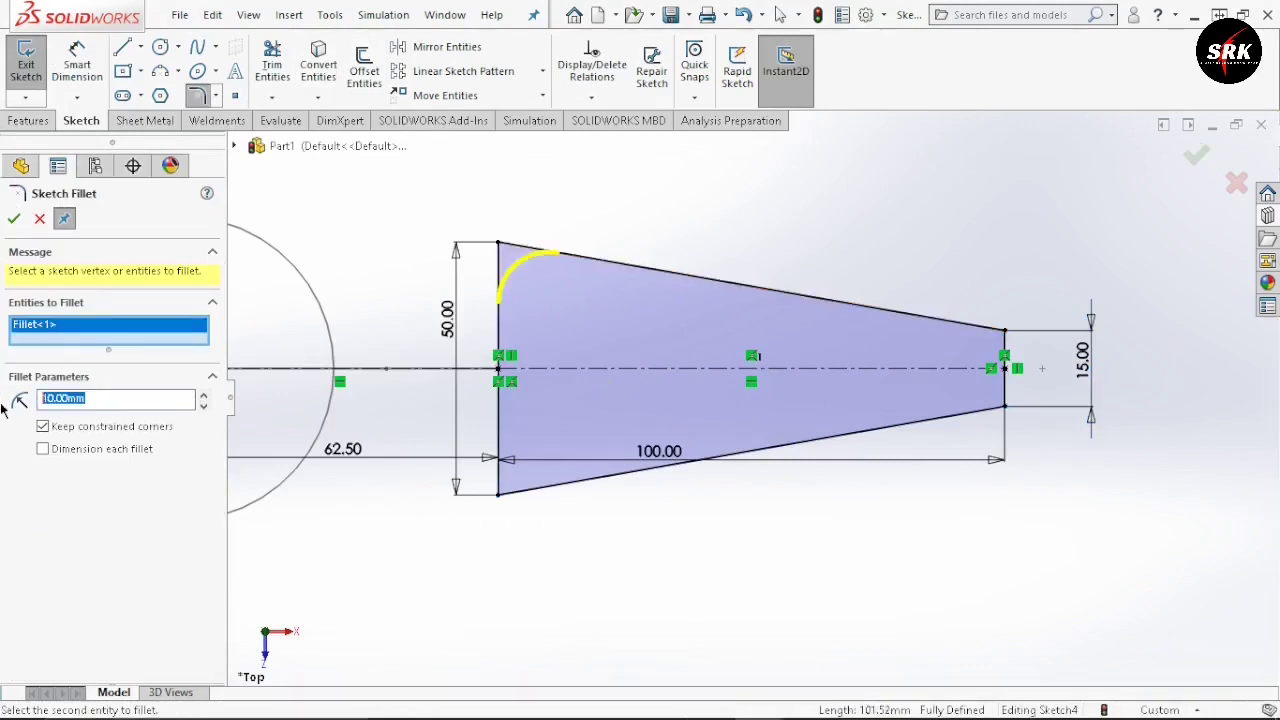
{"action": "type", "text": "5"}
{"action": "left_click", "coordinate": [530, 488]}
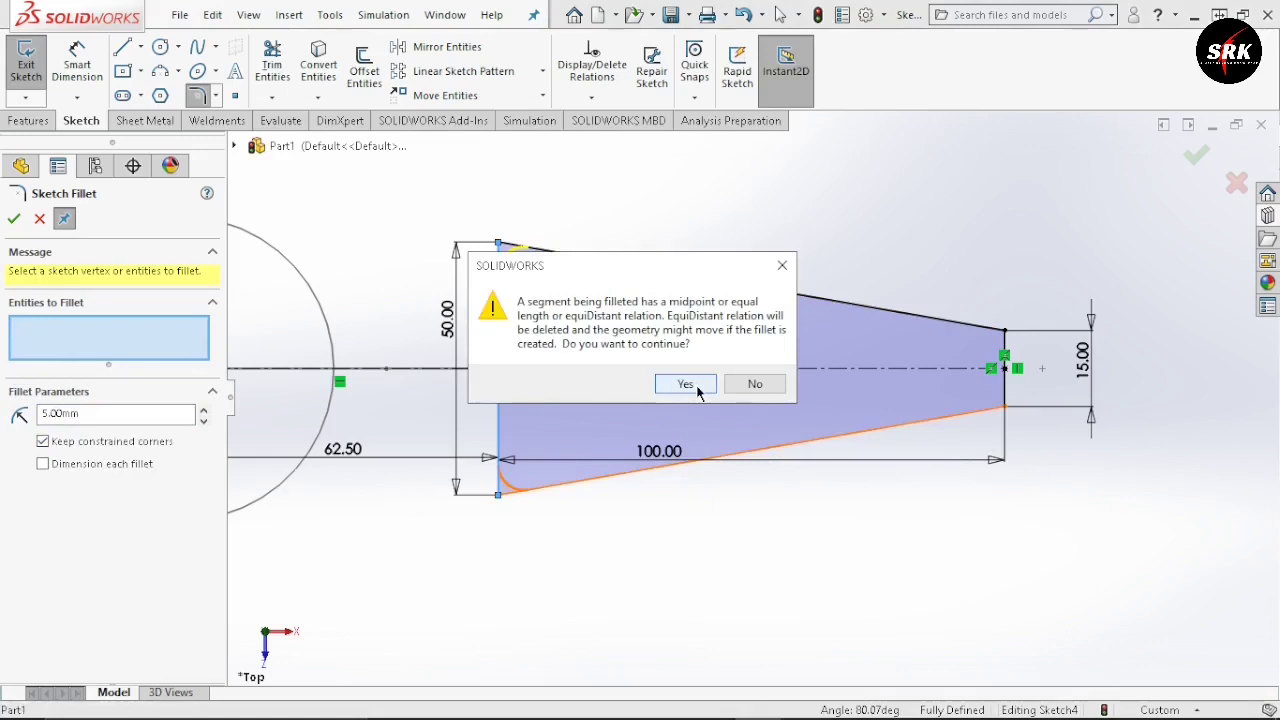
{"action": "left_click", "coordinate": [686, 385]}
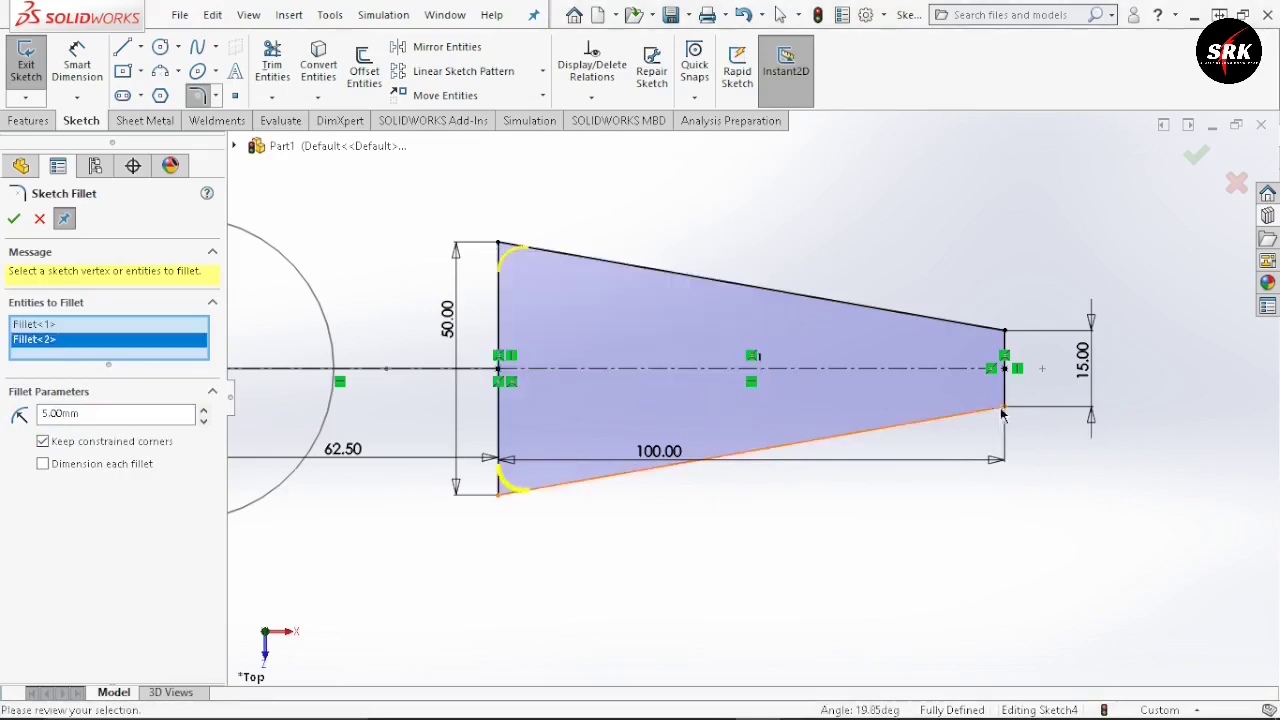
{"action": "left_click", "coordinate": [1001, 407]}
{"action": "left_click", "coordinate": [686, 385]}
{"action": "left_click", "coordinate": [1003, 331]}
{"action": "left_click", "coordinate": [684, 385]}
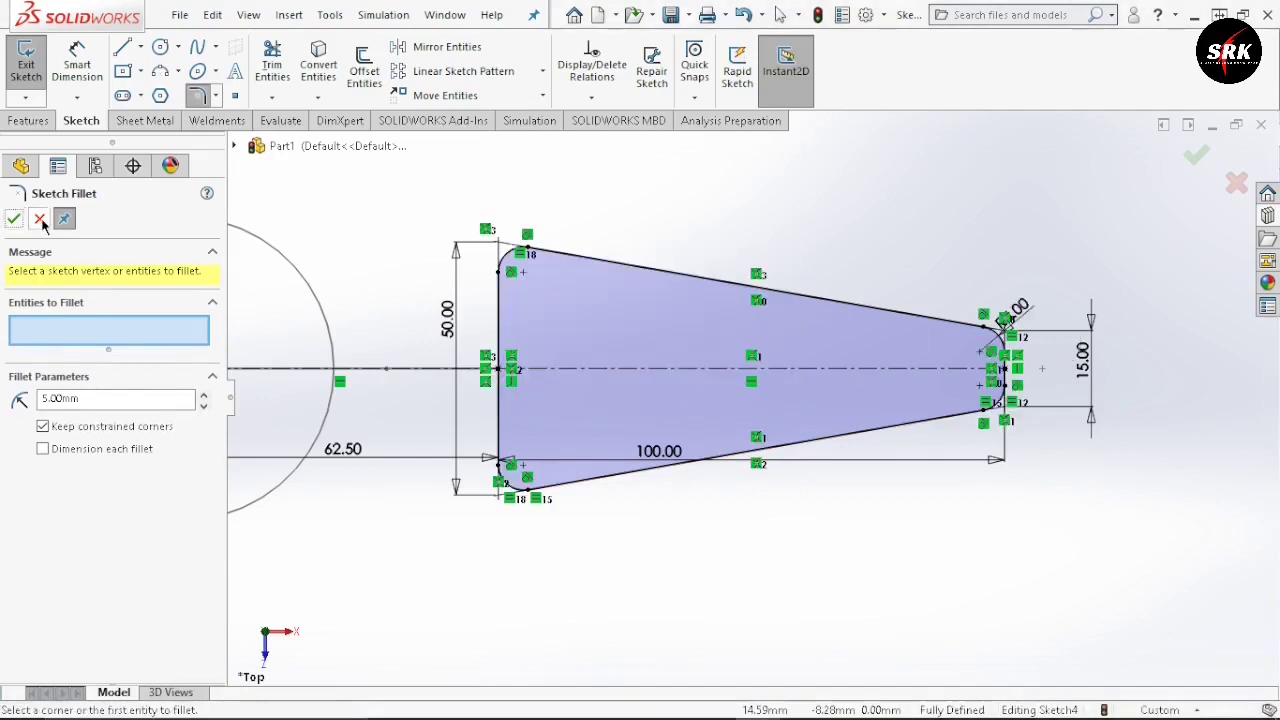
{"action": "left_click", "coordinate": [39, 219]}
- Start making a sketch block from the filleted trapezoid and both horizontal centerlines
{"action": "scroll", "coordinate": [800, 440], "scroll_direction": "up", "scroll_amount": 3}
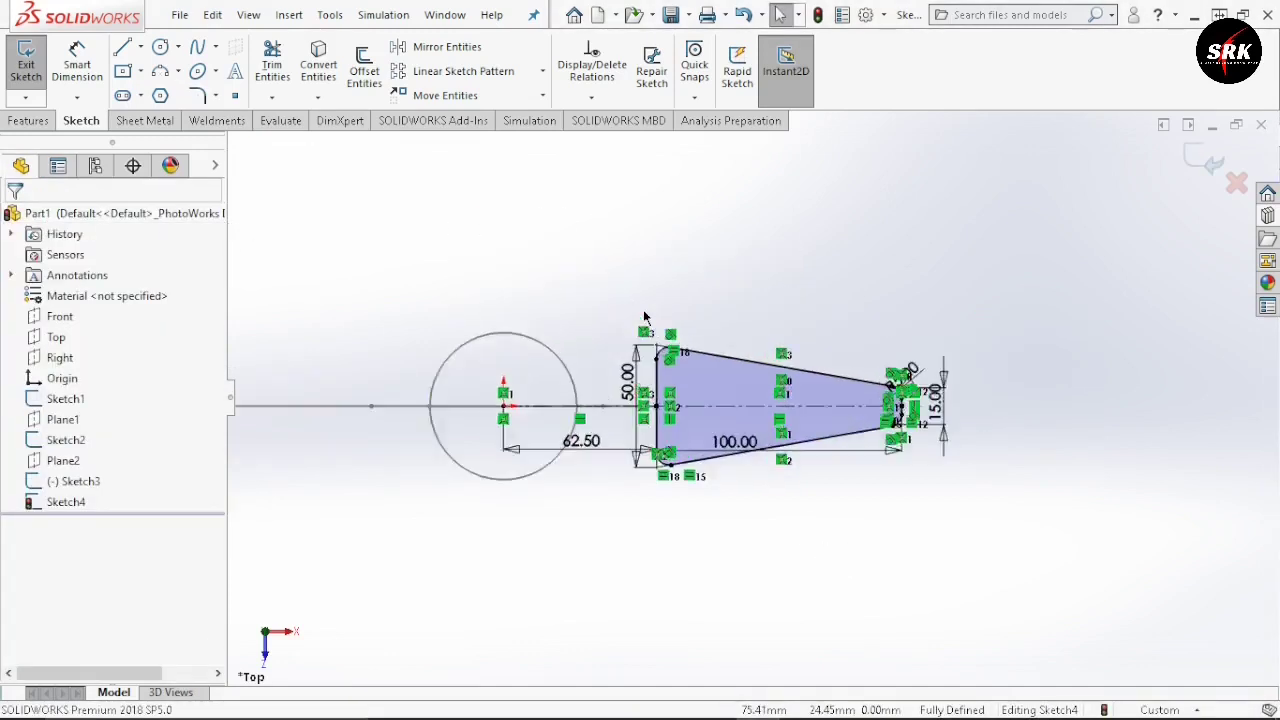
{"action": "scroll", "coordinate": [644, 317], "scroll_direction": "down", "scroll_amount": 1}
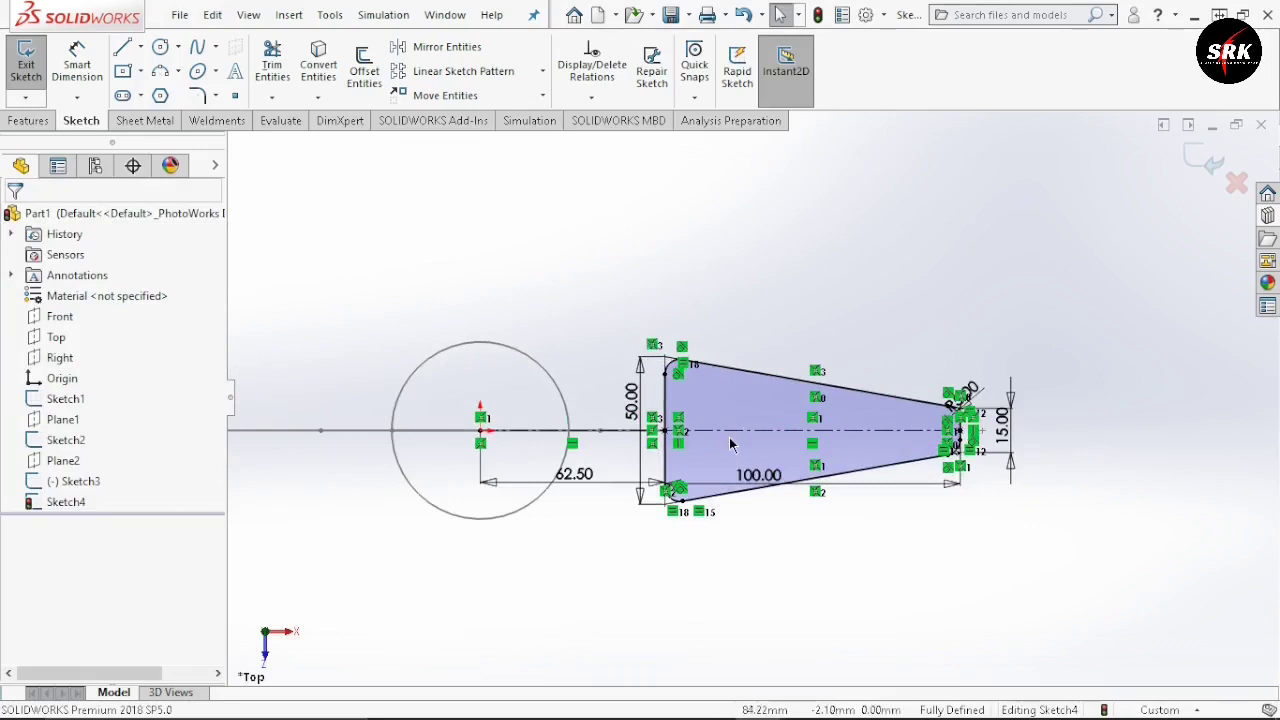
{"action": "middle_click_drag", "start_coordinate": [730, 445], "coordinate": [890, 440]}
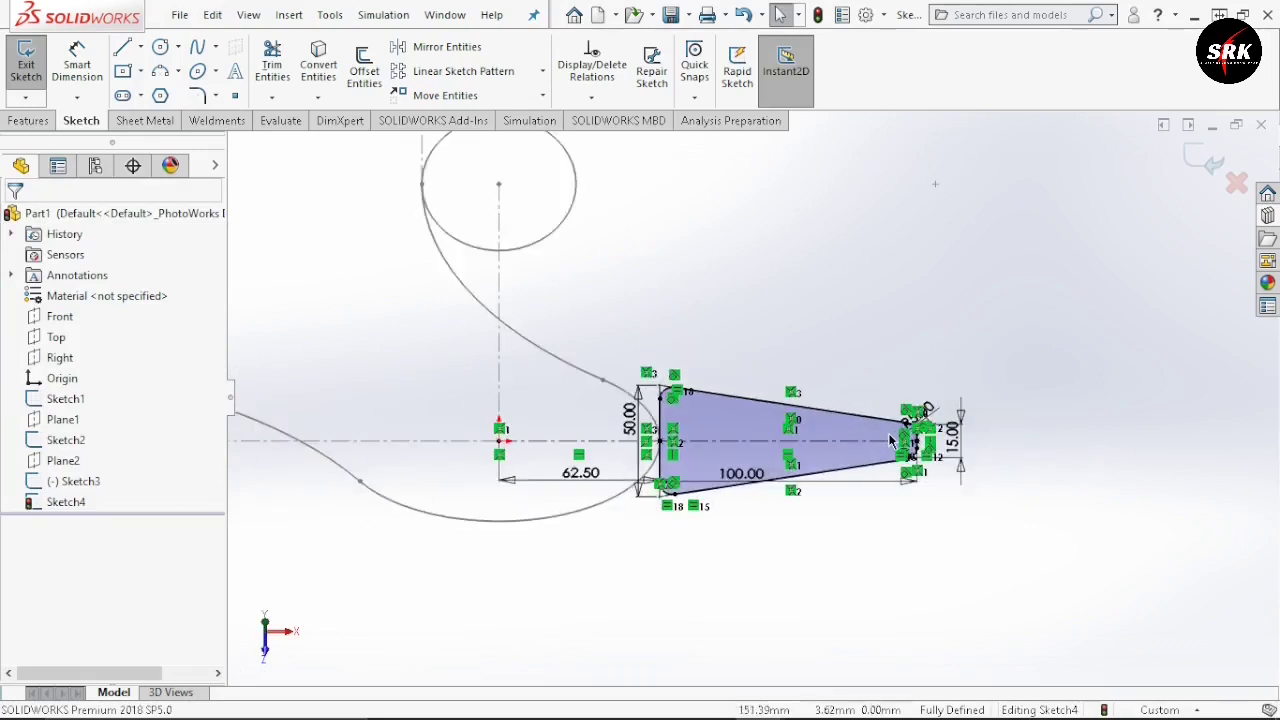
{"action": "mouse_move", "coordinate": [492, 630]}
{"action": "middle_mouse_down"}
{"action": "mouse_move", "coordinate": [543, 554]}
{"action": "mouse_move", "coordinate": [917, 406]}
{"action": "middle_mouse_up"}
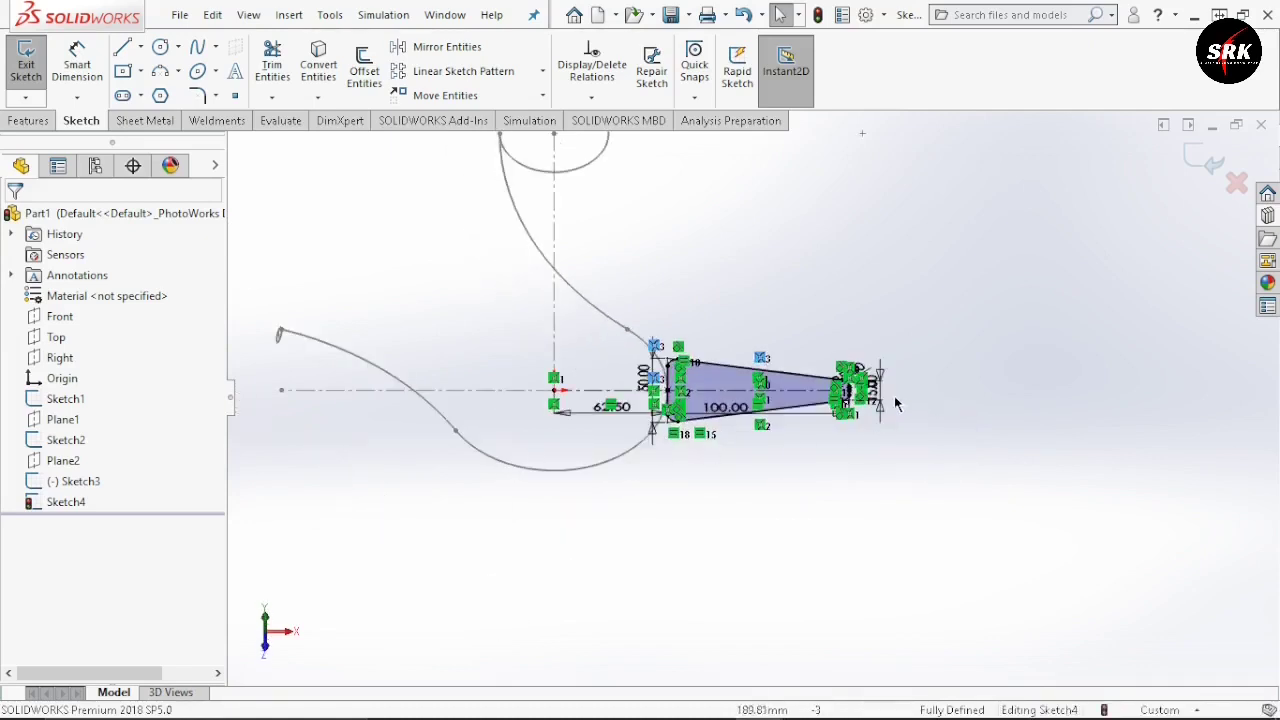
{"action": "left_click", "coordinate": [330, 15]}
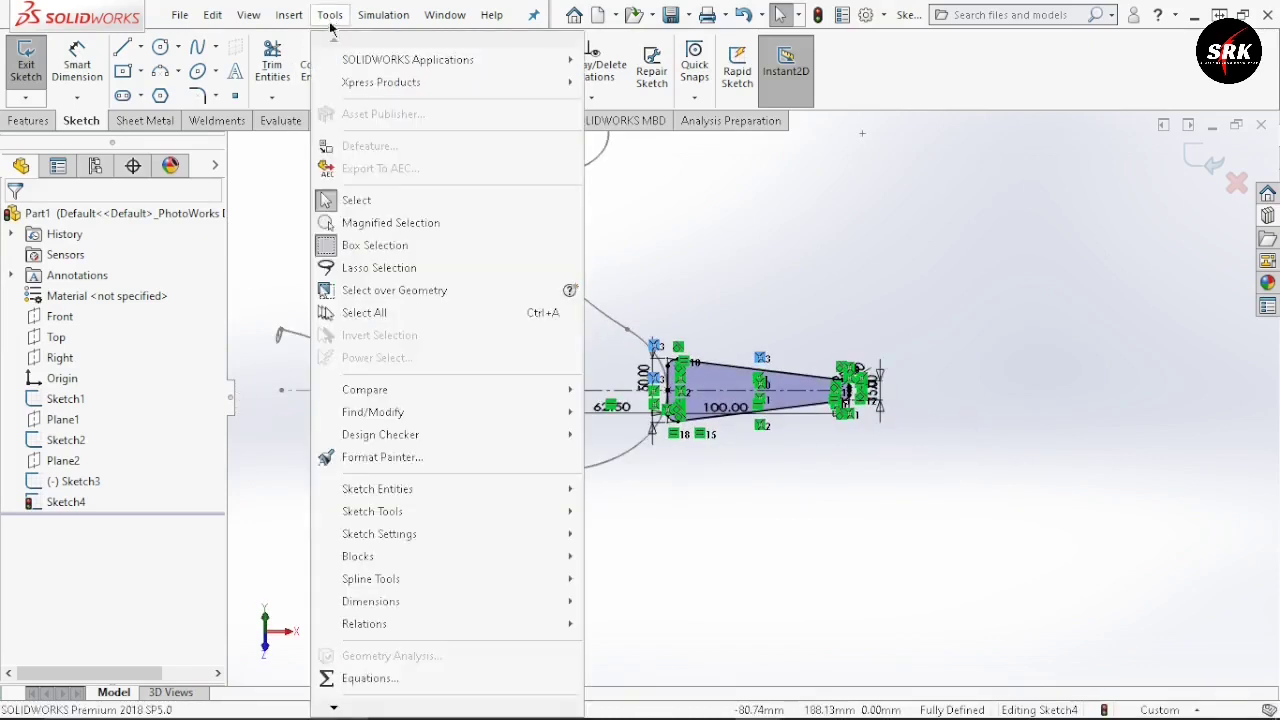
{"action": "mouse_move", "coordinate": [408, 558]}
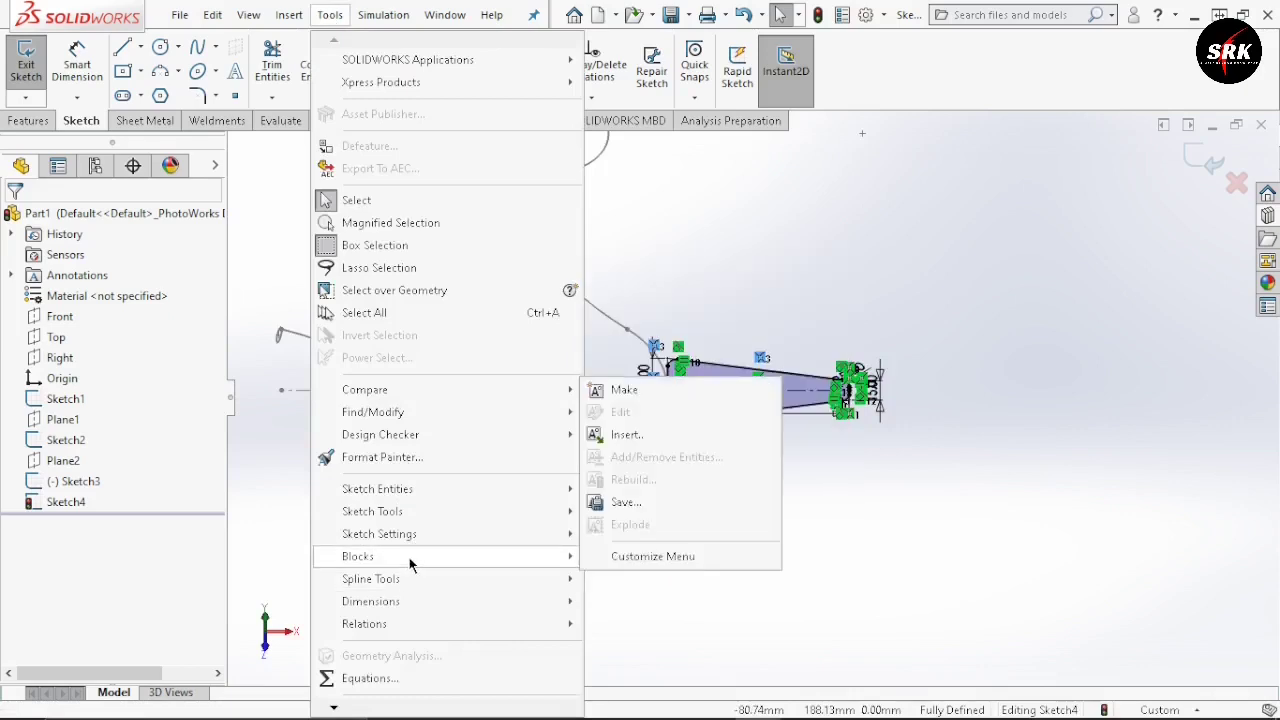
{"action": "left_click", "coordinate": [622, 391]}
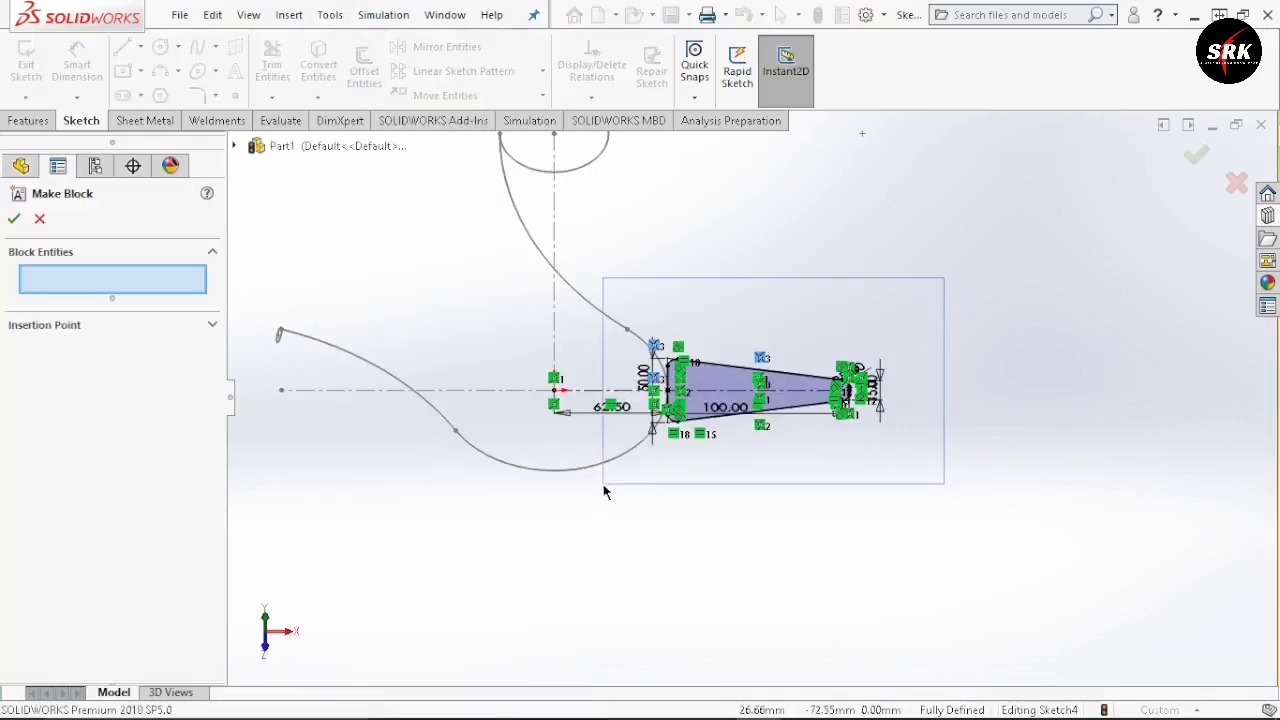
{"action": "left_click_drag", "start_coordinate": [604, 490], "coordinate": [610, 492]}
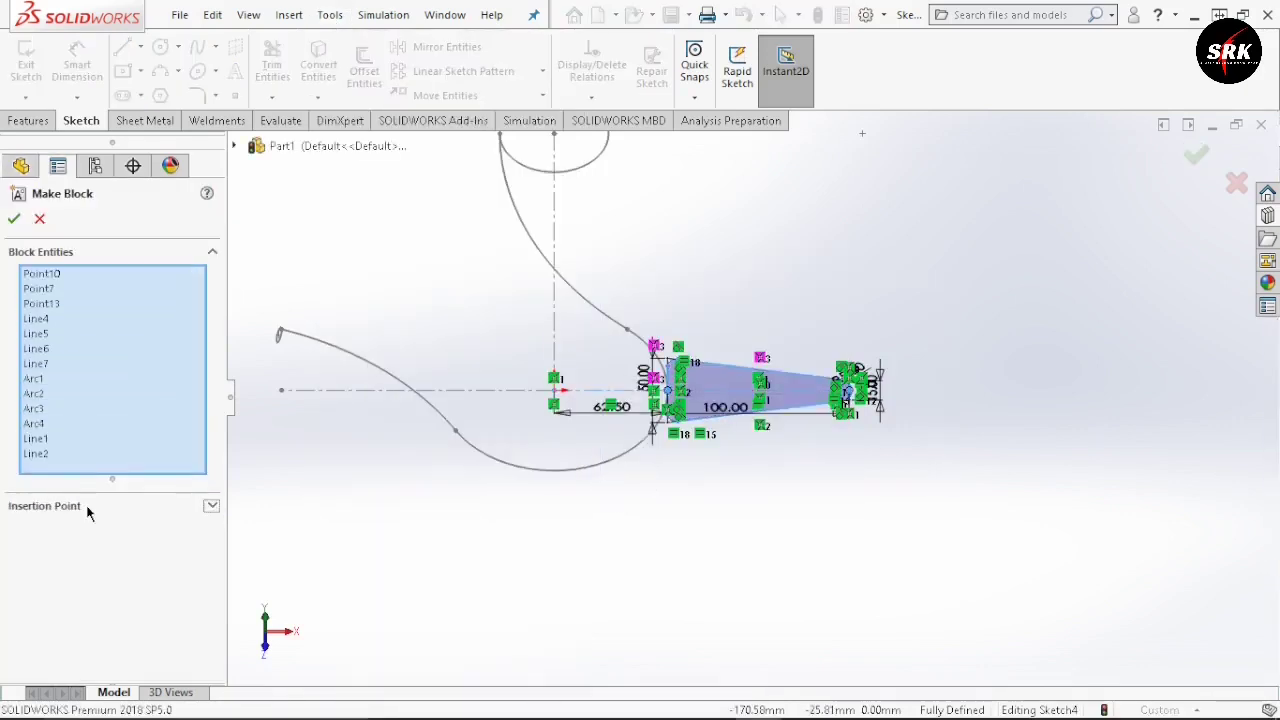
- Place the block's insertion point on the origin, create the block and exit the sketch
{"action": "left_click", "coordinate": [86, 505]}
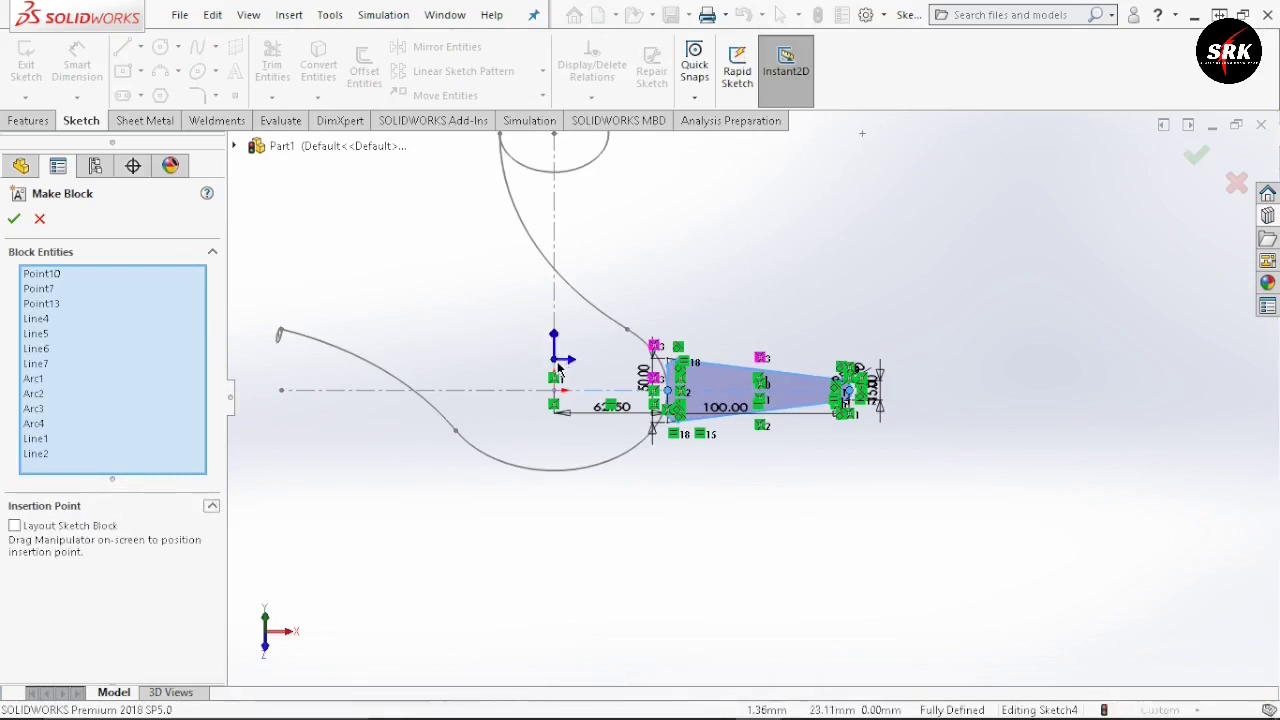
{"action": "left_click_drag", "start_coordinate": [556, 368], "coordinate": [551, 392]}
{"action": "scroll", "coordinate": [558, 396], "scroll_direction": "down", "scroll_amount": 1}
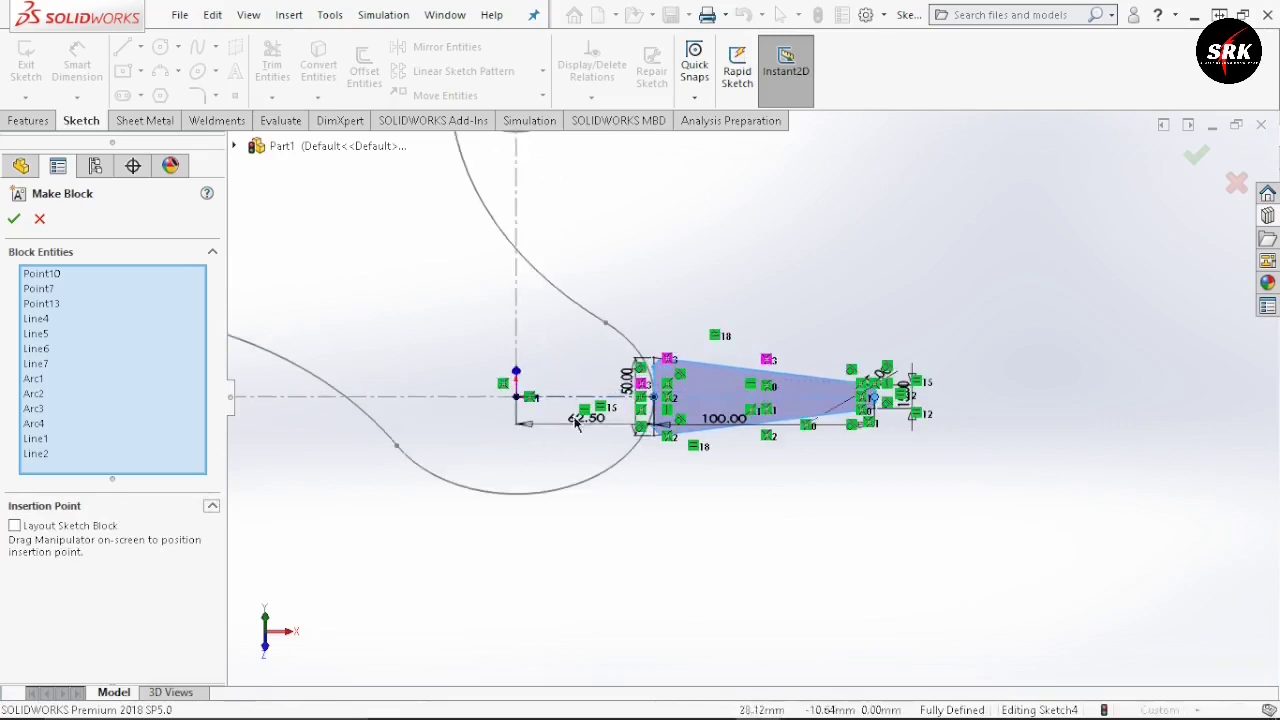
{"action": "scroll", "coordinate": [550, 400], "scroll_direction": "up", "scroll_amount": 2}
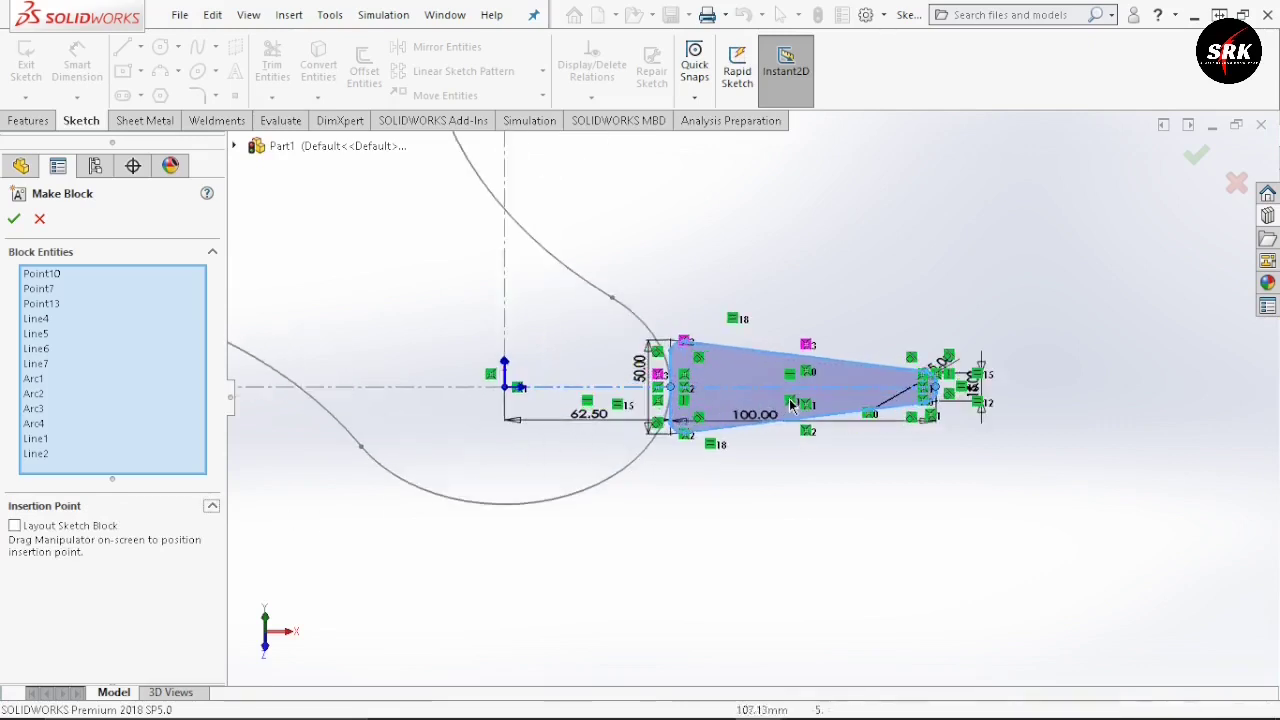
{"action": "left_click", "coordinate": [14, 220]}
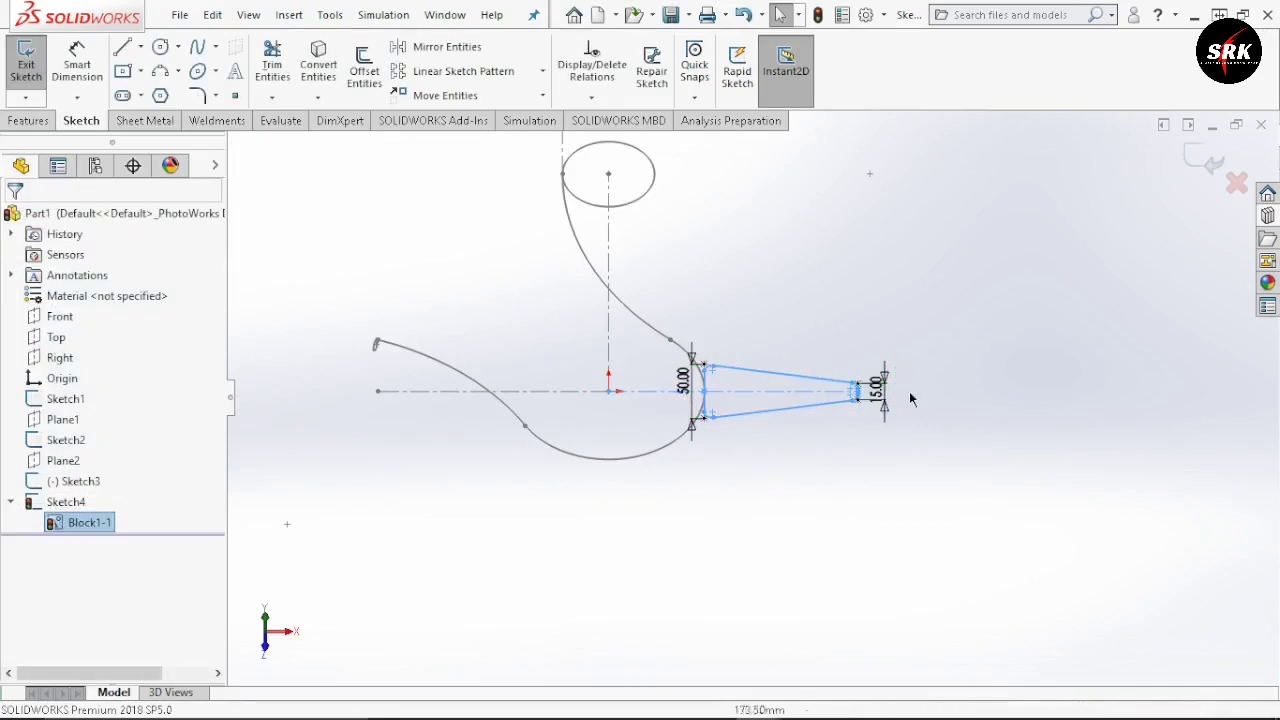
{"action": "left_click", "coordinate": [1213, 163]}
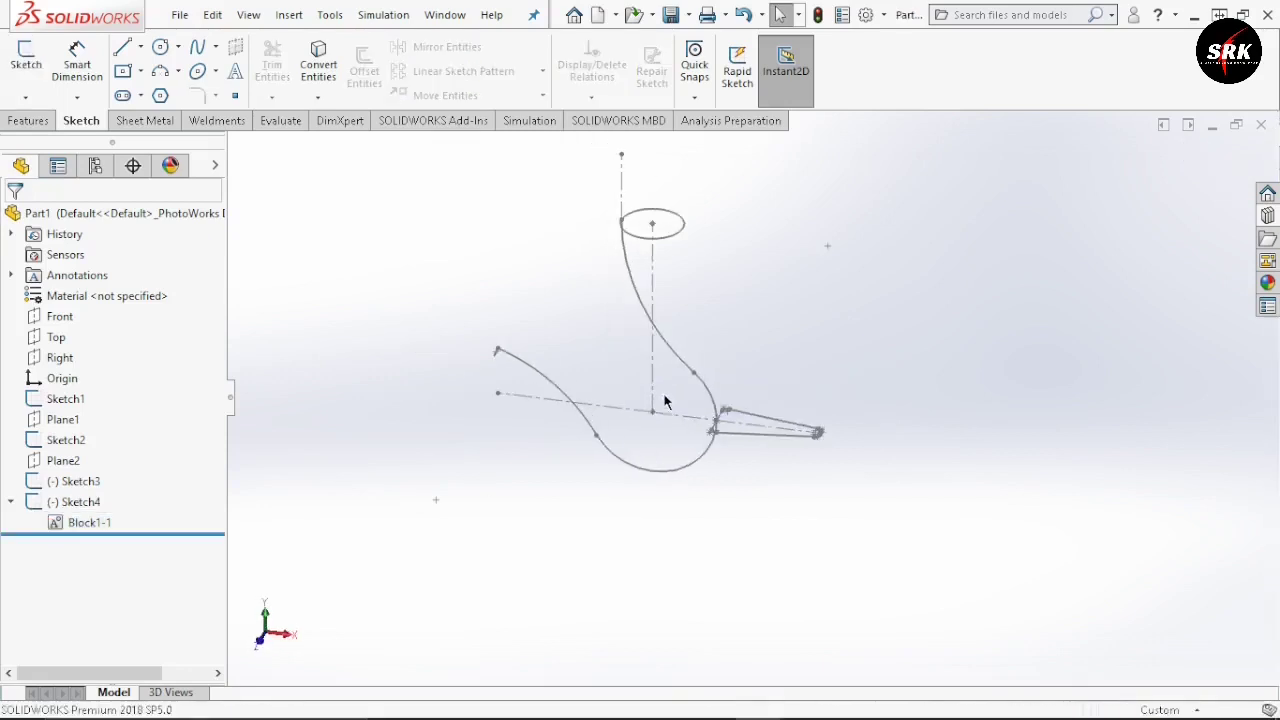
- Insert one copy of Block1 on the Right plane with its insertion point at the origin
{"action": "middle_click_drag", "start_coordinate": [627, 490], "coordinate": [617, 474]}
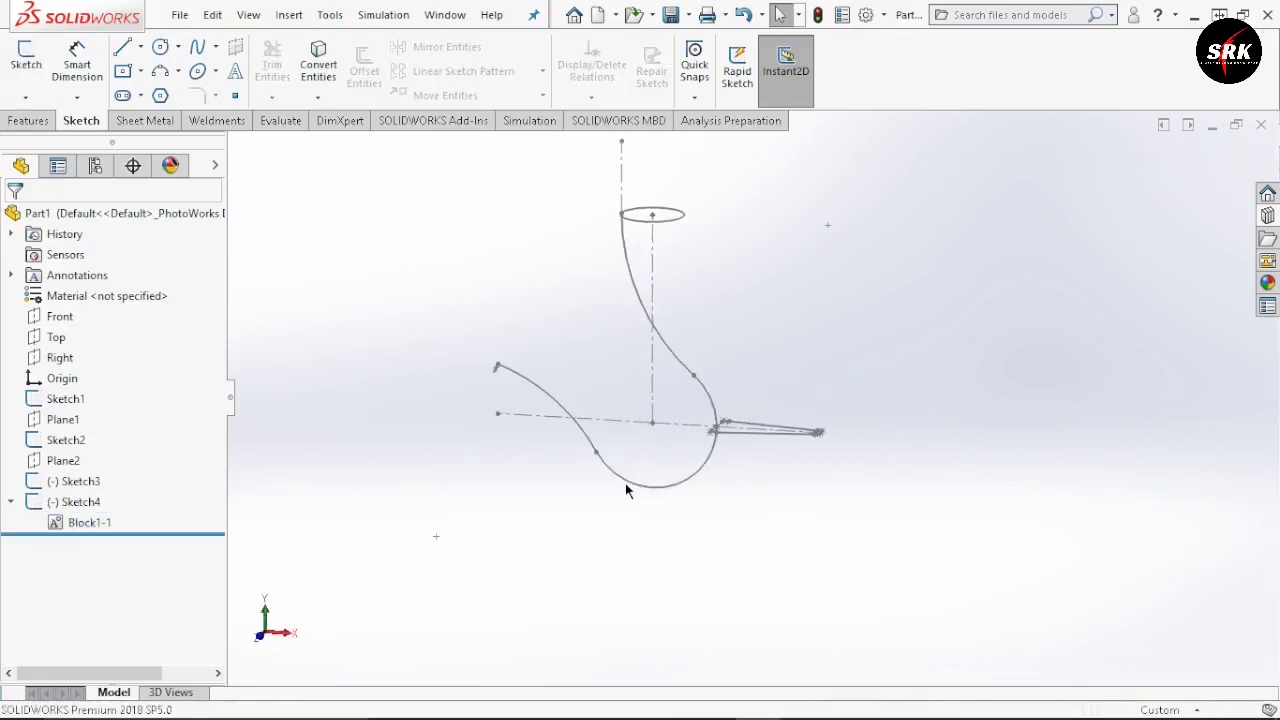
{"action": "left_click", "coordinate": [55, 358]}
{"action": "left_click", "coordinate": [330, 14]}
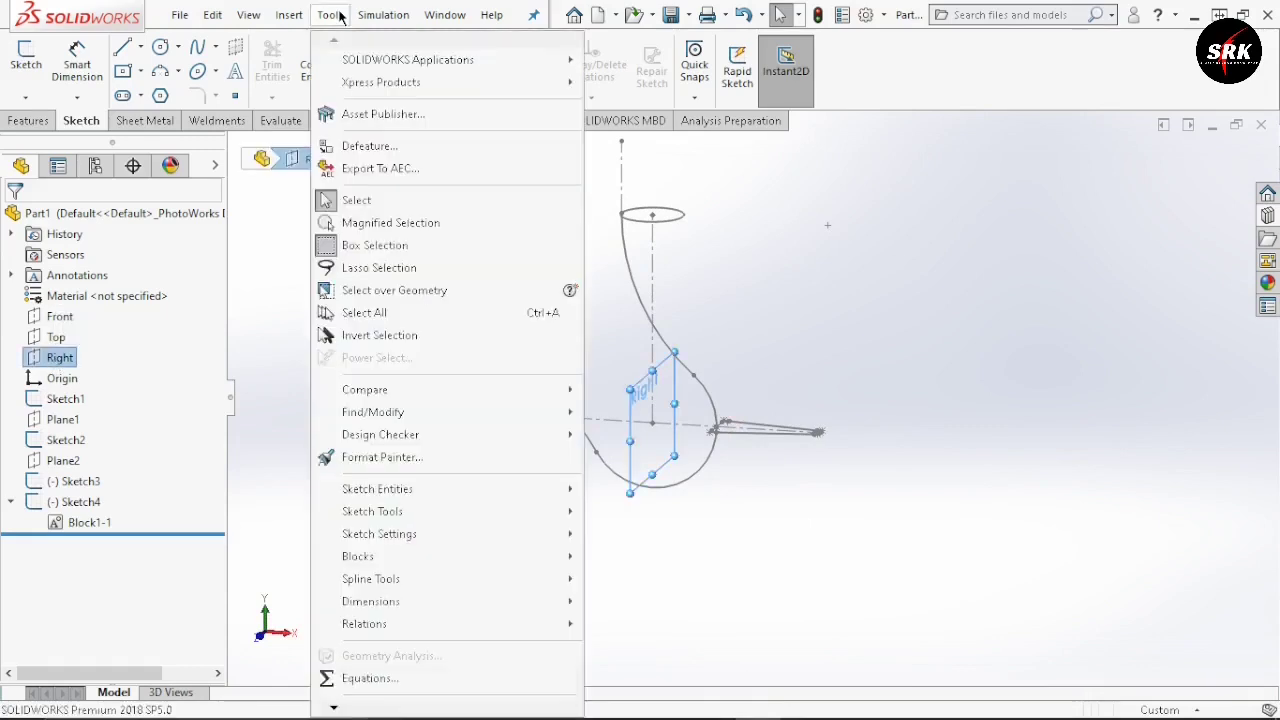
{"action": "mouse_move", "coordinate": [398, 556]}
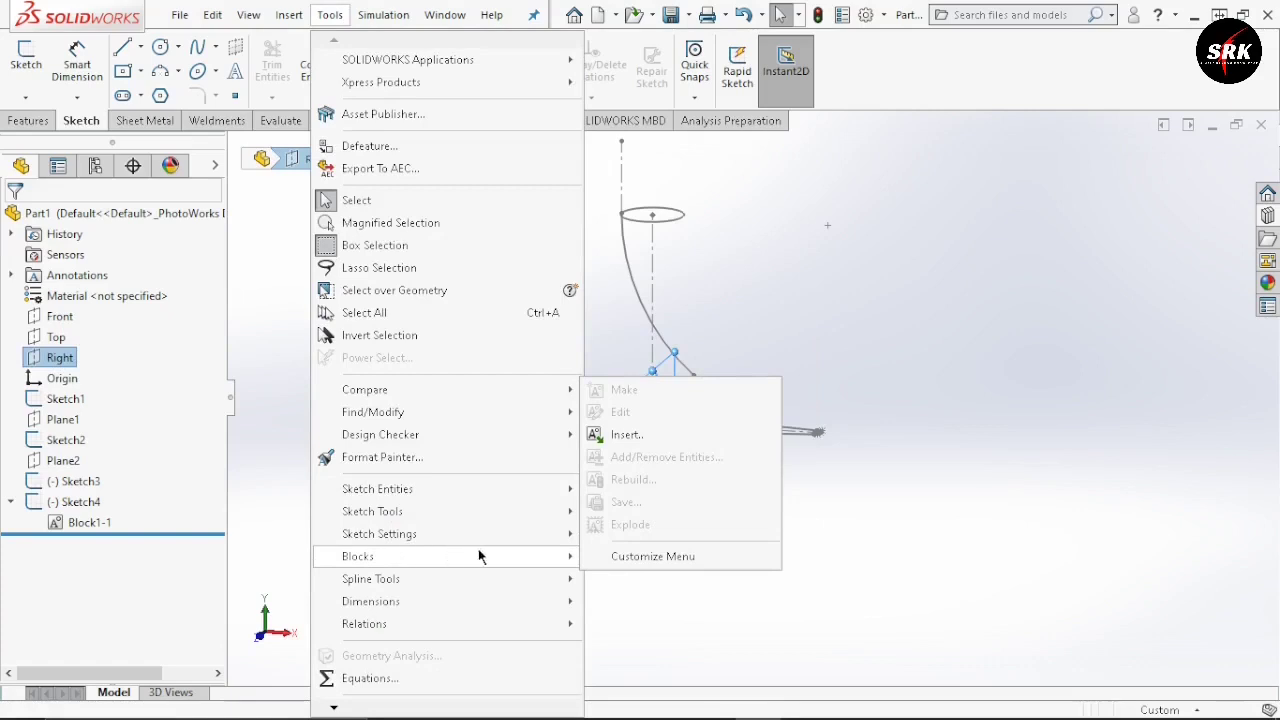
{"action": "left_click", "coordinate": [627, 435]}
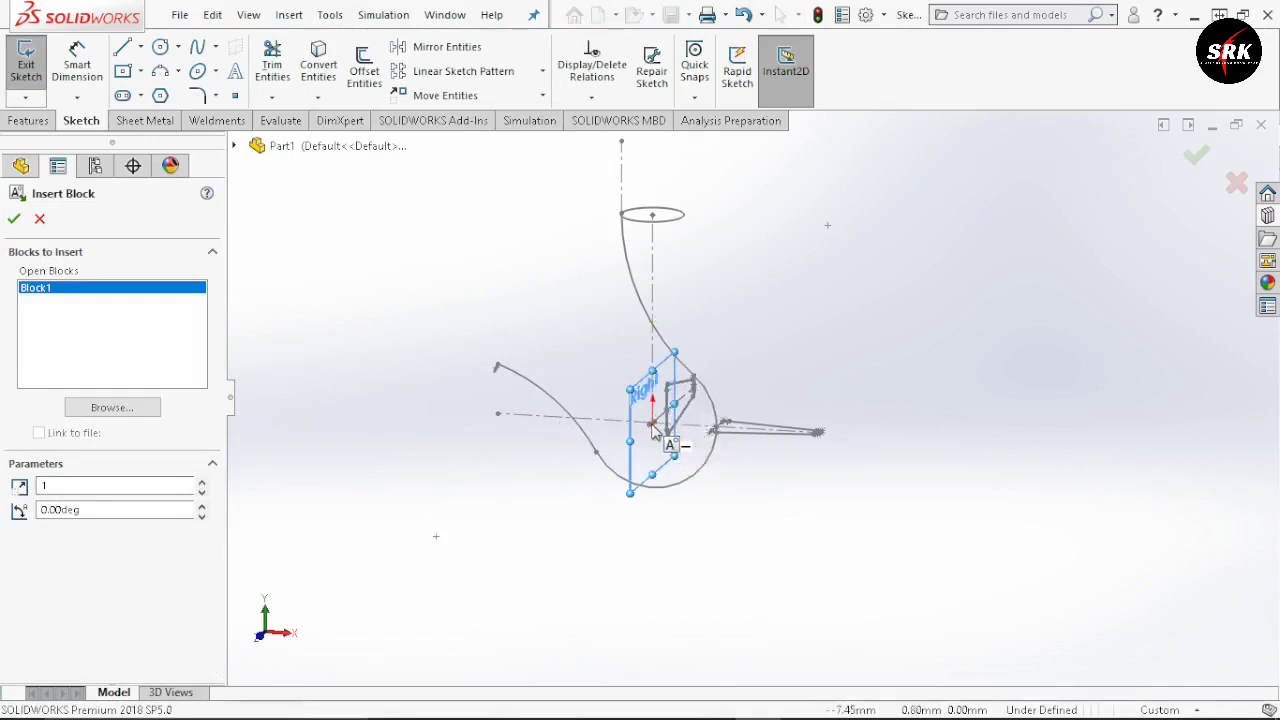
{"action": "left_click", "coordinate": [652, 426]}
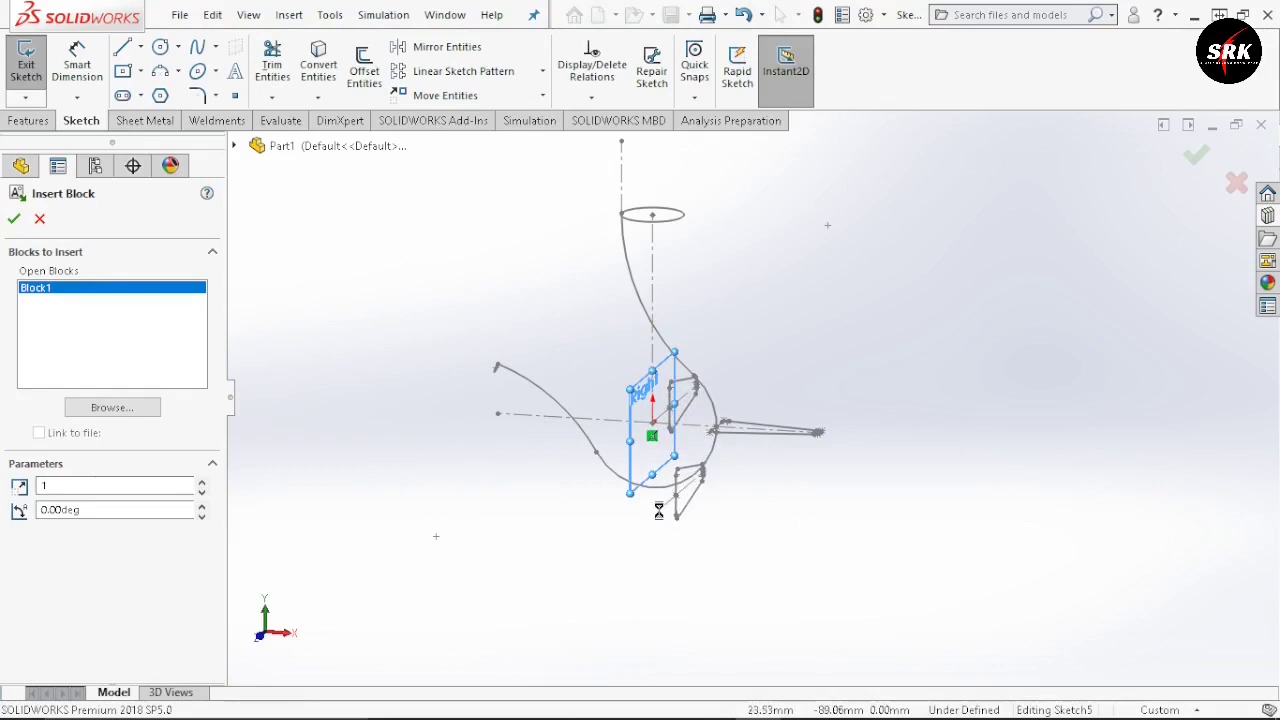
{"action": "key", "text": "Escape"}
- Rotate the inserted block 270 degrees about the origin so it points downward, and exit the sketch
{"action": "scroll", "coordinate": [698, 458], "scroll_direction": "up", "scroll_amount": 3}
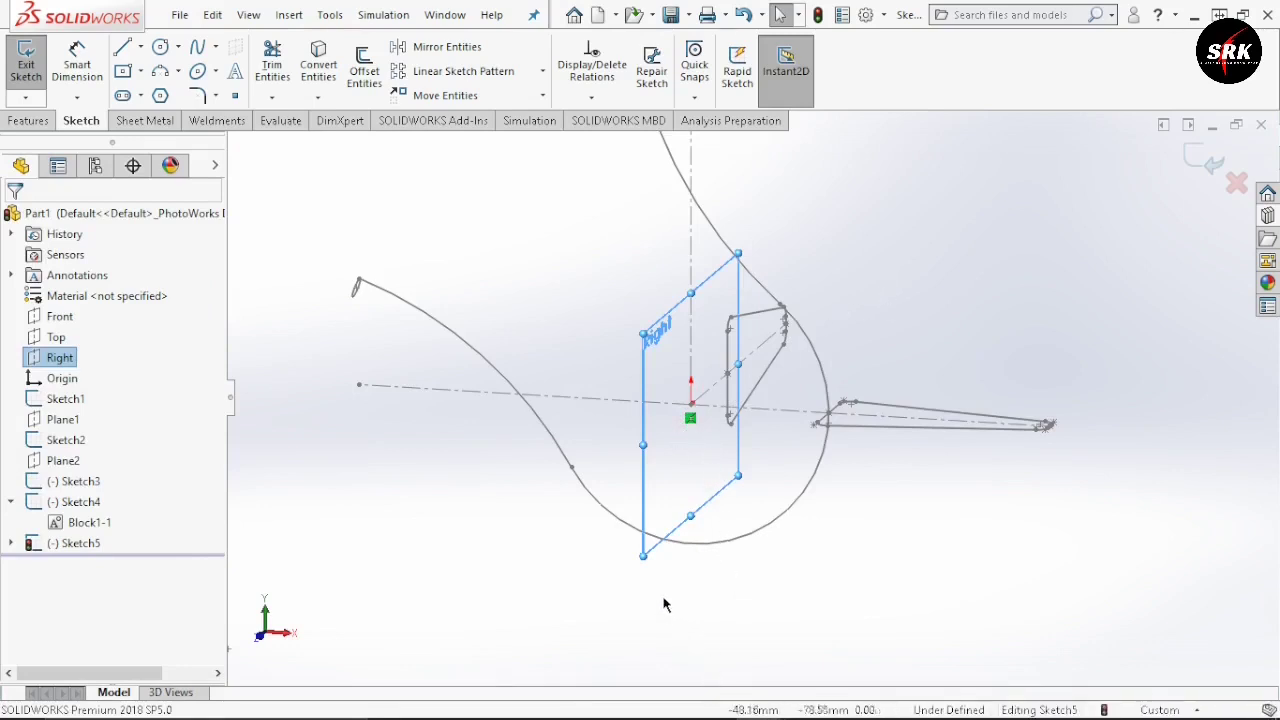
{"action": "left_click", "coordinate": [543, 98]}
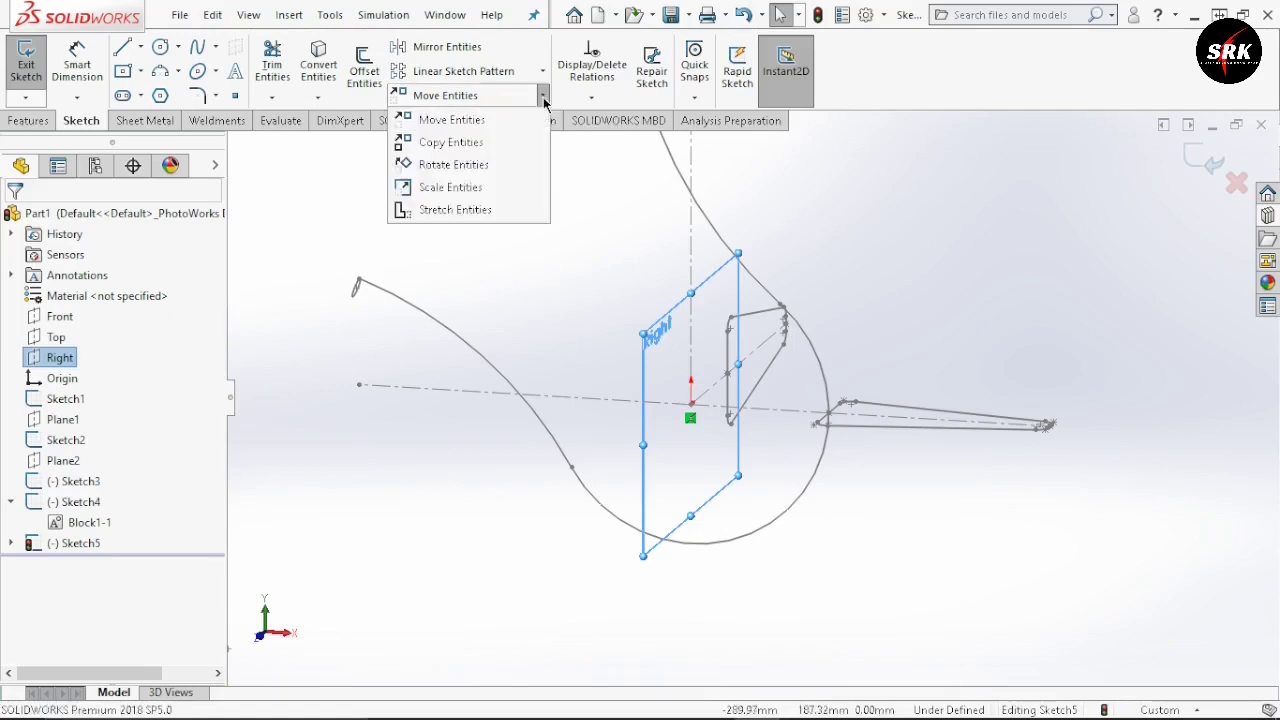
{"action": "left_click", "coordinate": [432, 170]}
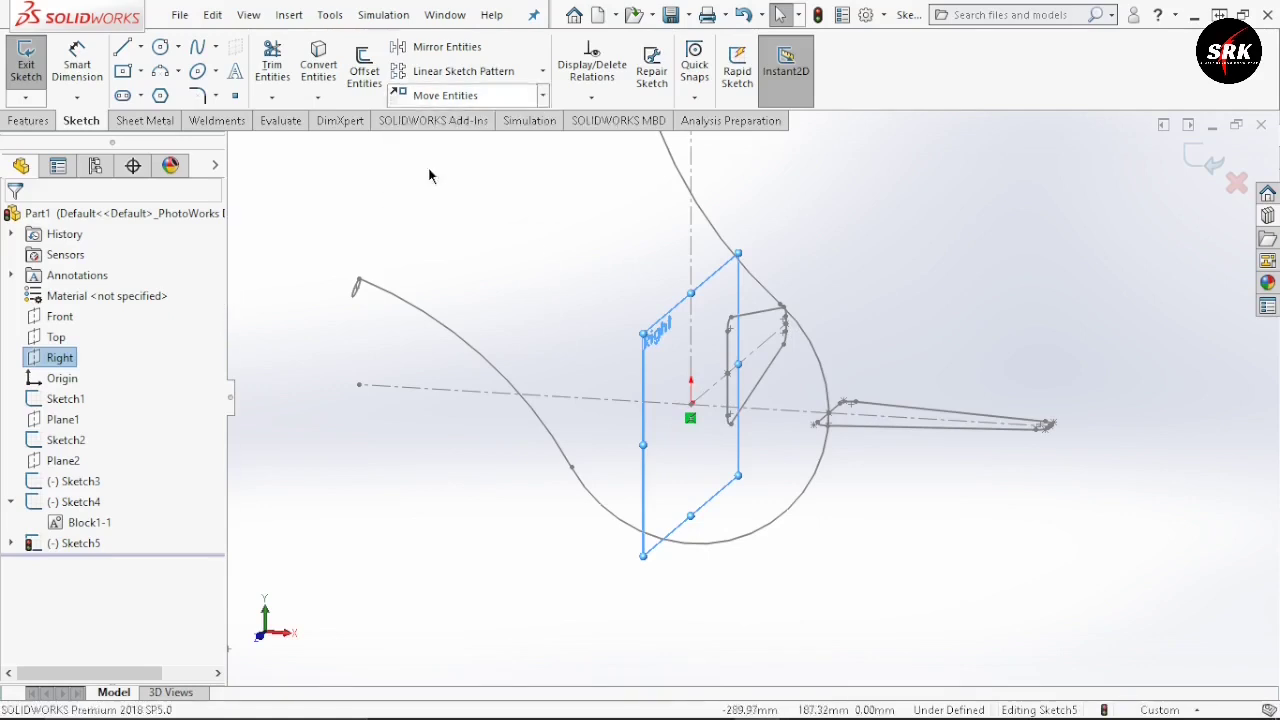
{"action": "left_click", "coordinate": [748, 320]}
{"action": "left_click", "coordinate": [57, 398]}
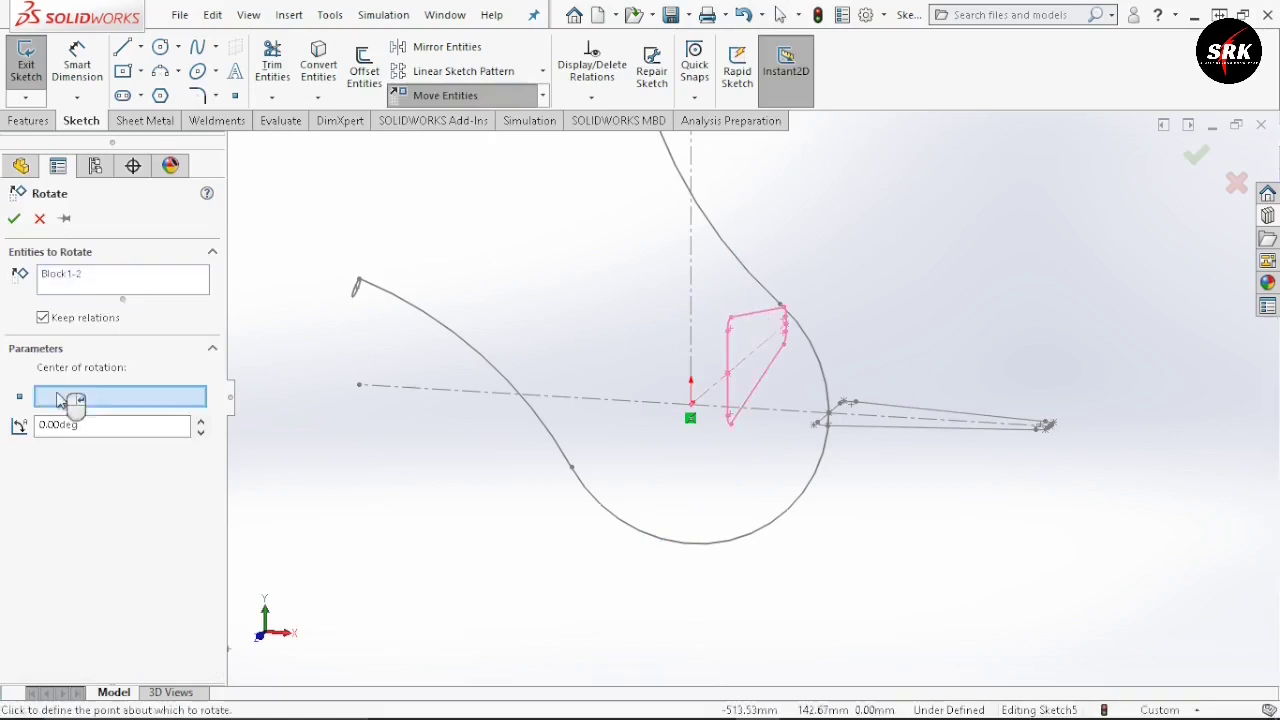
{"action": "left_click", "coordinate": [690, 408]}
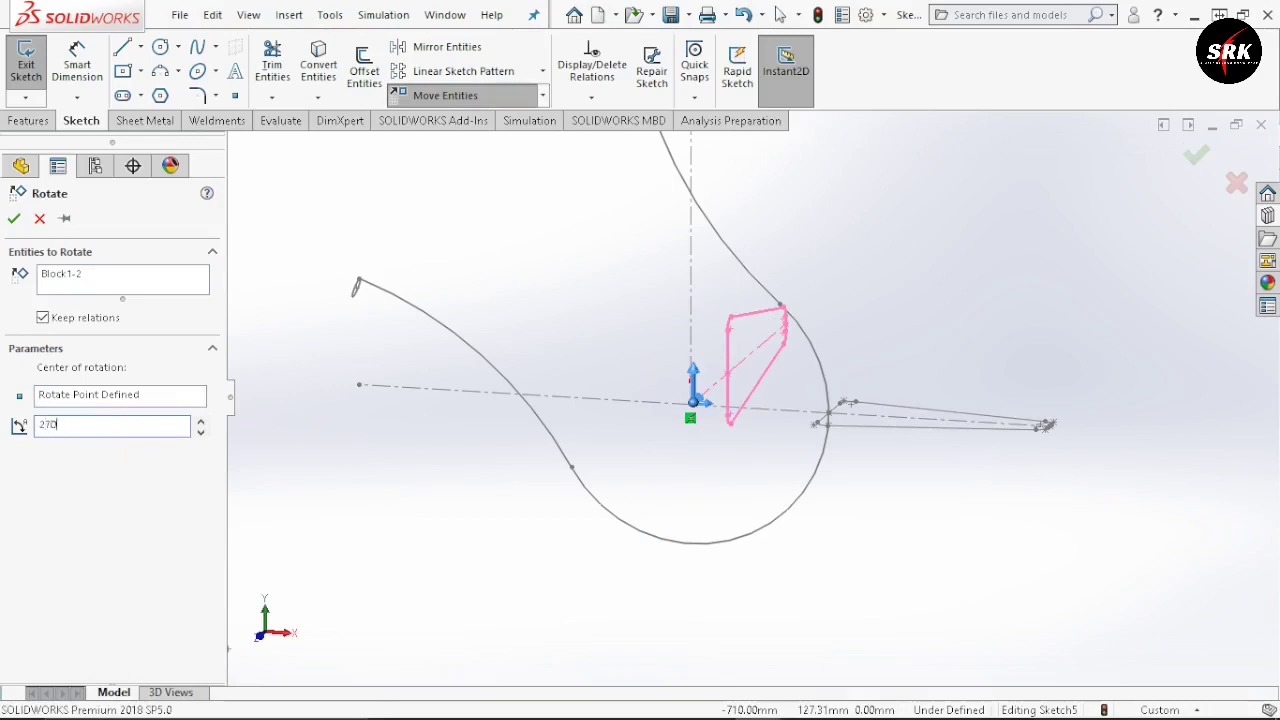
{"action": "type", "text": "270"}
{"action": "key", "text": "Return"}
{"action": "scroll", "coordinate": [531, 455], "scroll_direction": "down", "scroll_amount": 2}
{"action": "scroll", "coordinate": [531, 455], "scroll_direction": "up", "scroll_amount": 2}
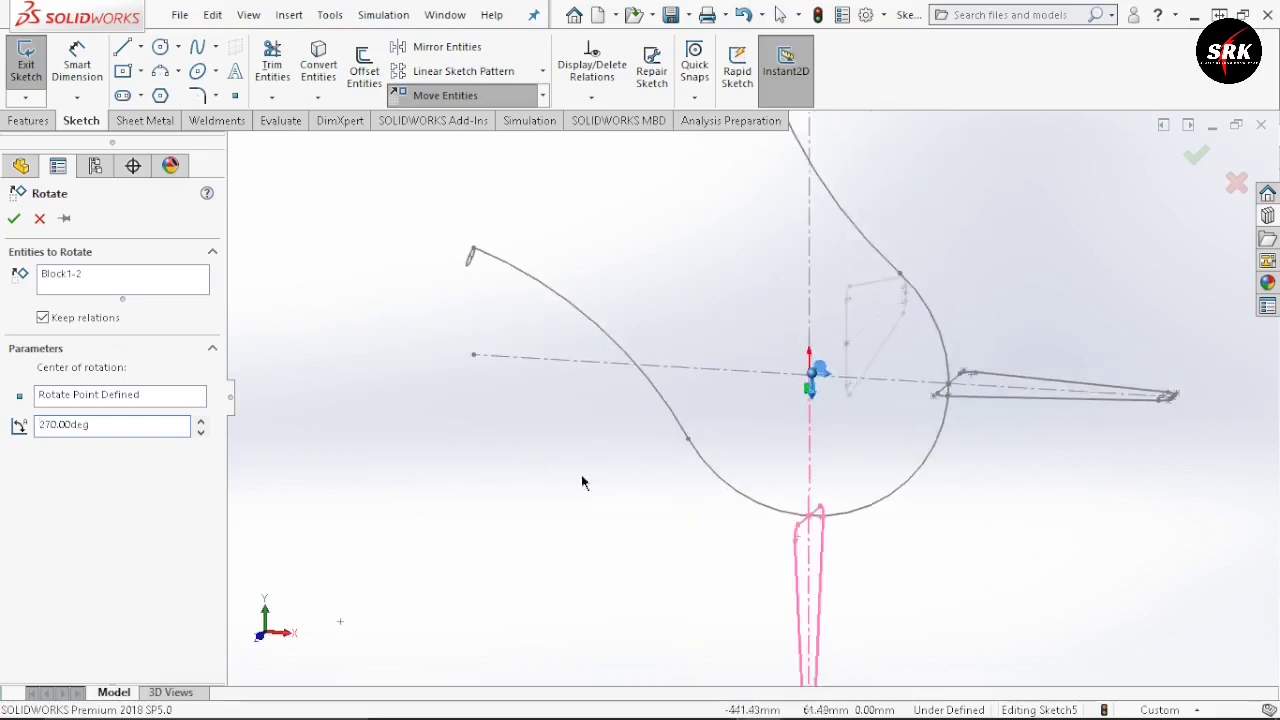
{"action": "scroll", "coordinate": [890, 537], "scroll_direction": "up", "scroll_amount": 2}
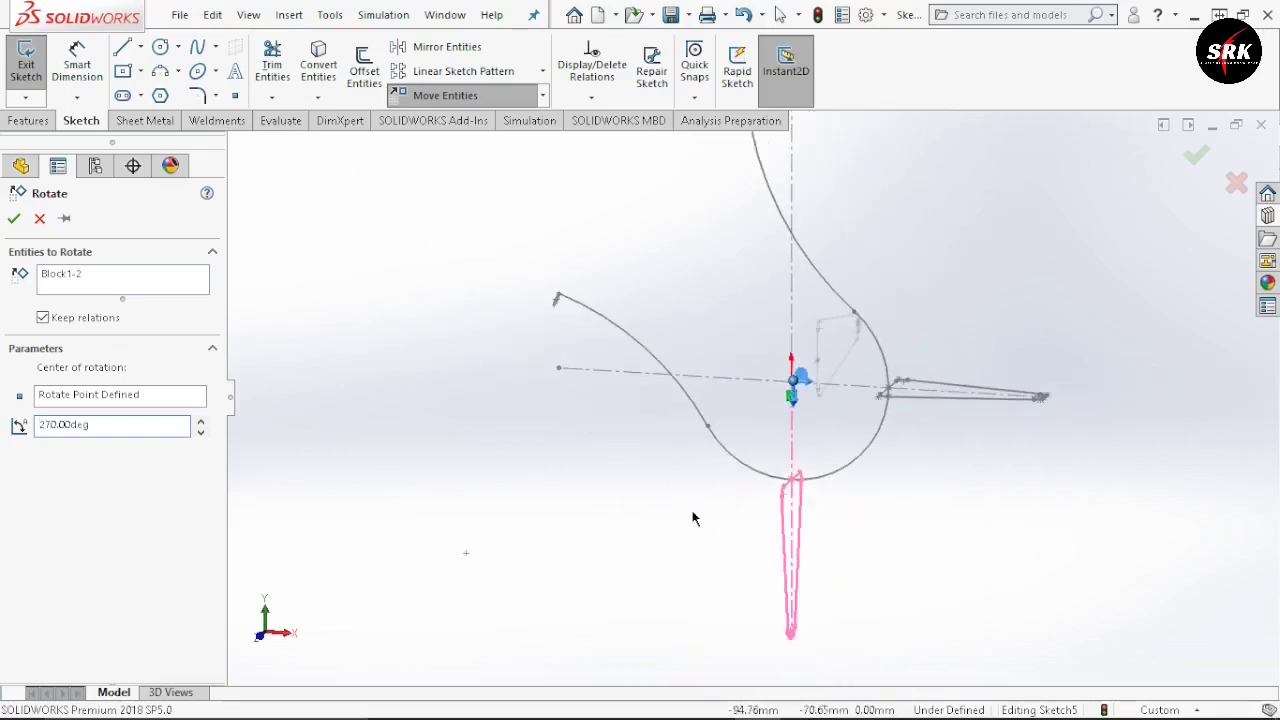
{"action": "left_click", "coordinate": [14, 218]}
{"action": "scroll", "coordinate": [734, 400], "scroll_direction": "up", "scroll_amount": 3}
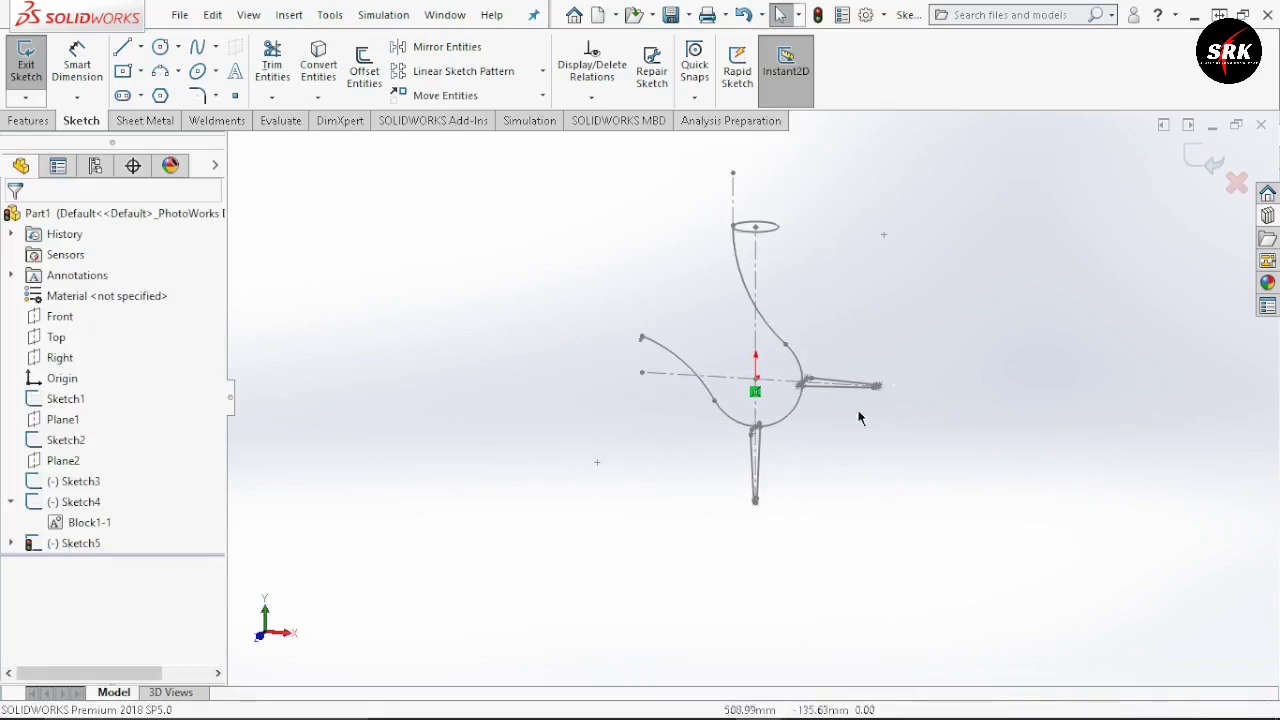
{"action": "scroll", "coordinate": [746, 262], "scroll_direction": "down", "scroll_amount": 2}
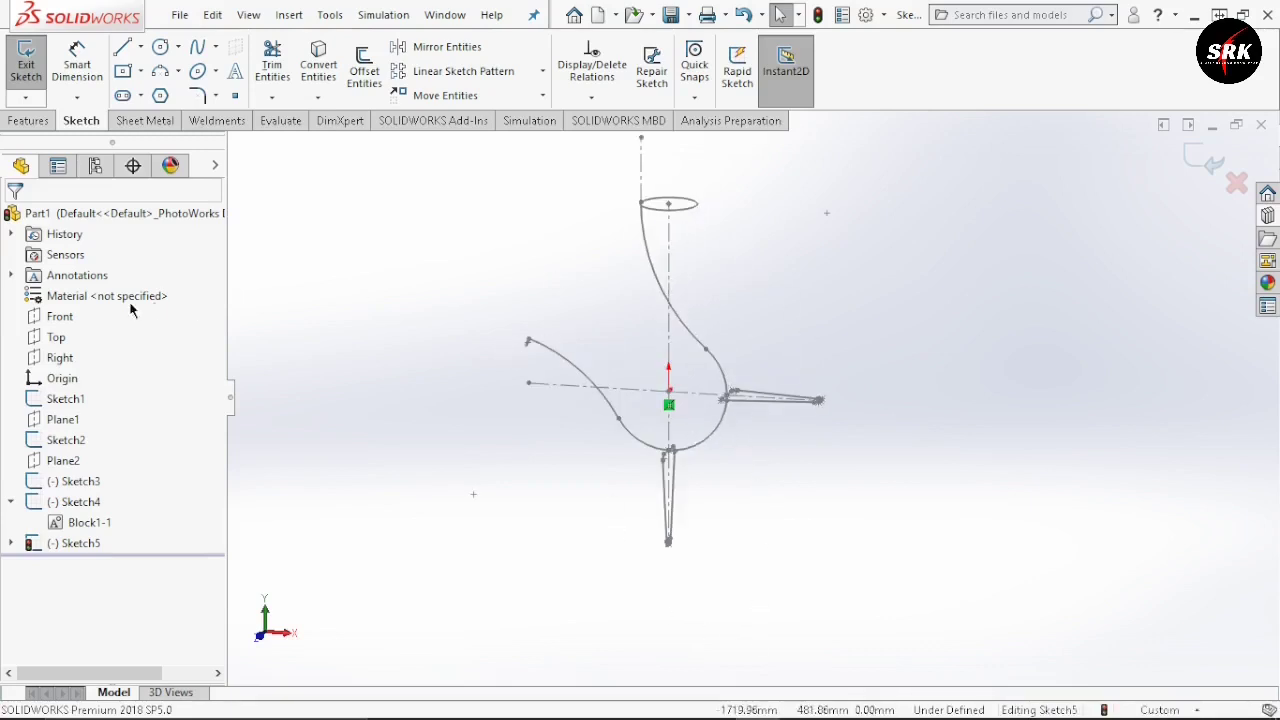
{"action": "left_click", "coordinate": [1205, 165]}
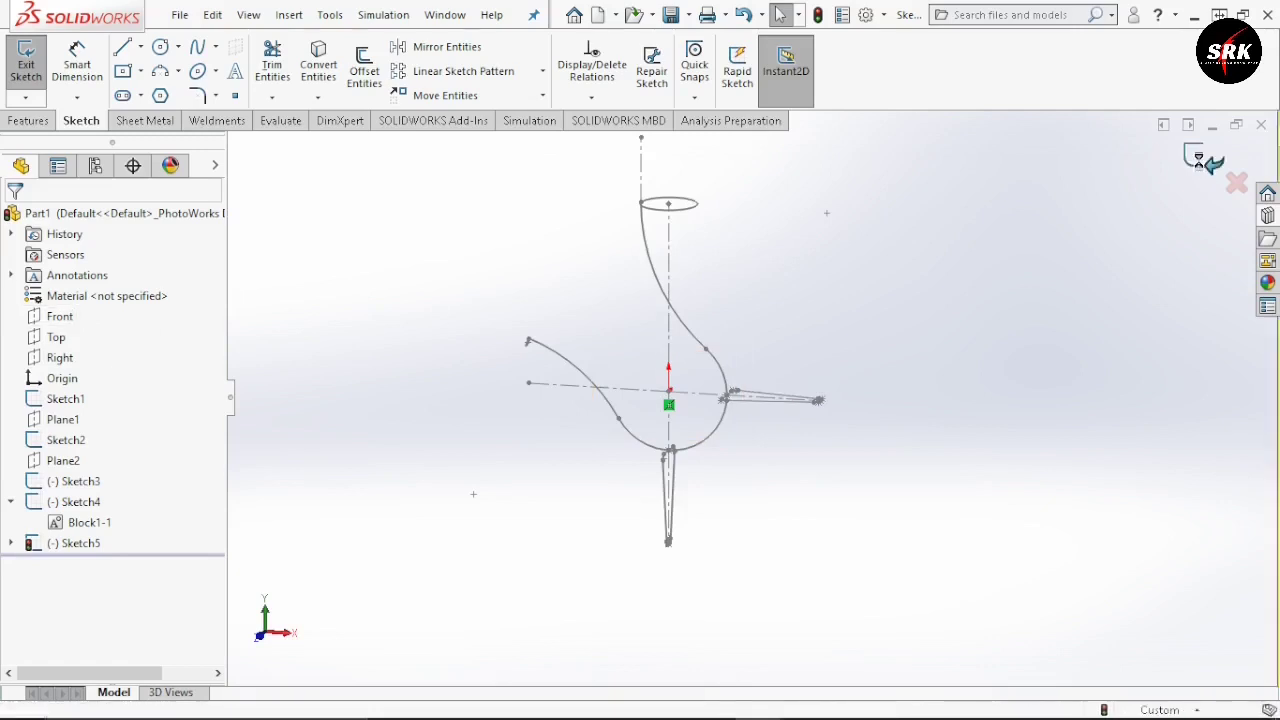
- Sketch a four-point spline on the Front plane from the upper circle's outer edge, around both block sections, to near the small end circle
{"action": "right_click", "coordinate": [62, 316]}
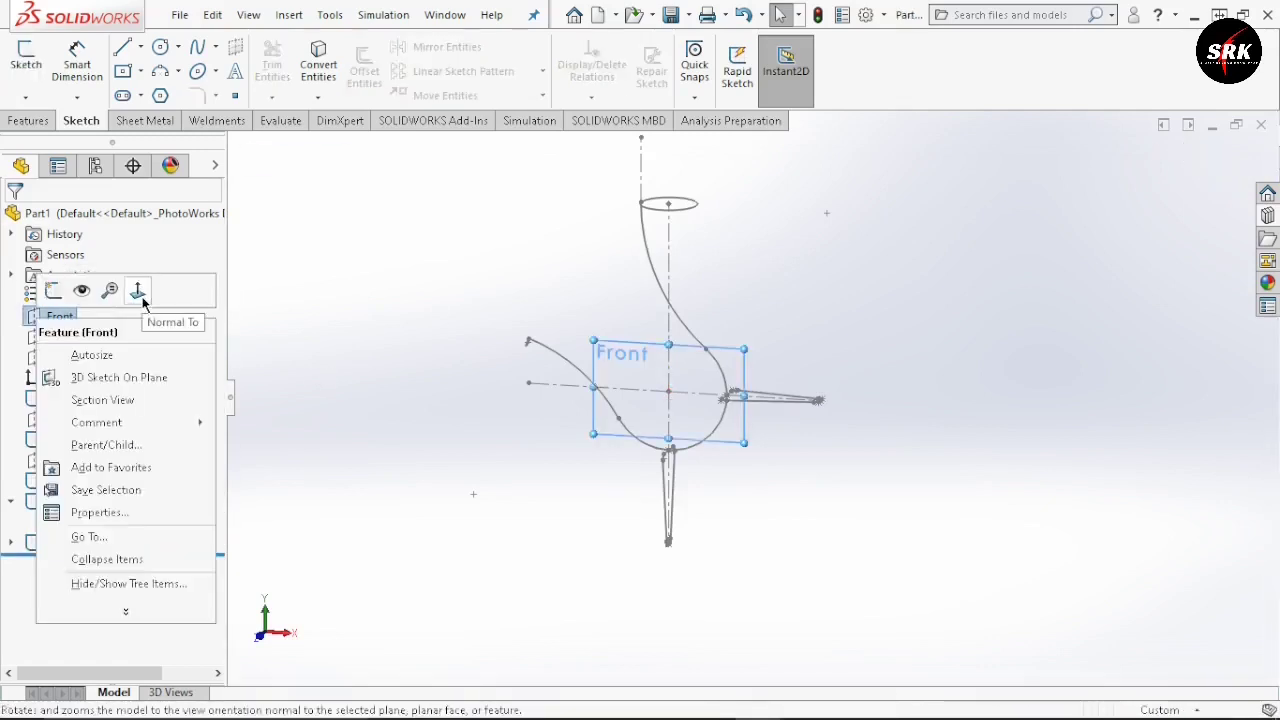
{"action": "left_click", "coordinate": [138, 290]}
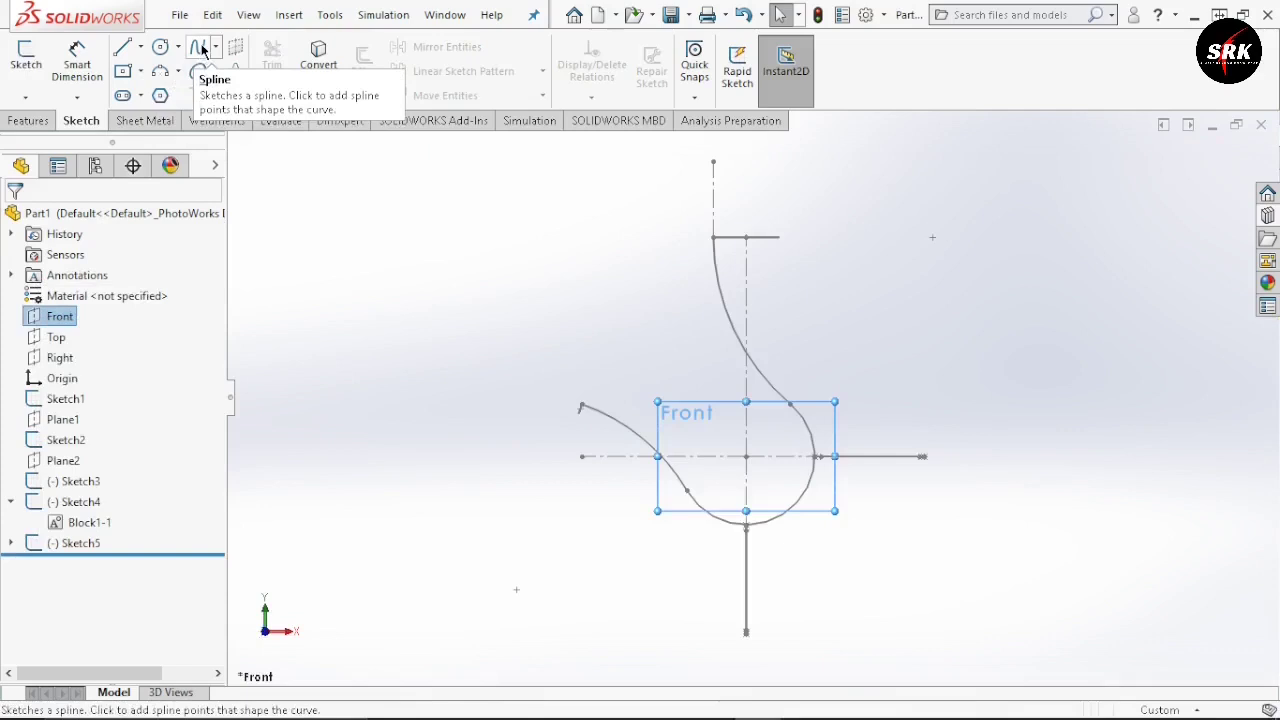
{"action": "left_click", "coordinate": [198, 48]}
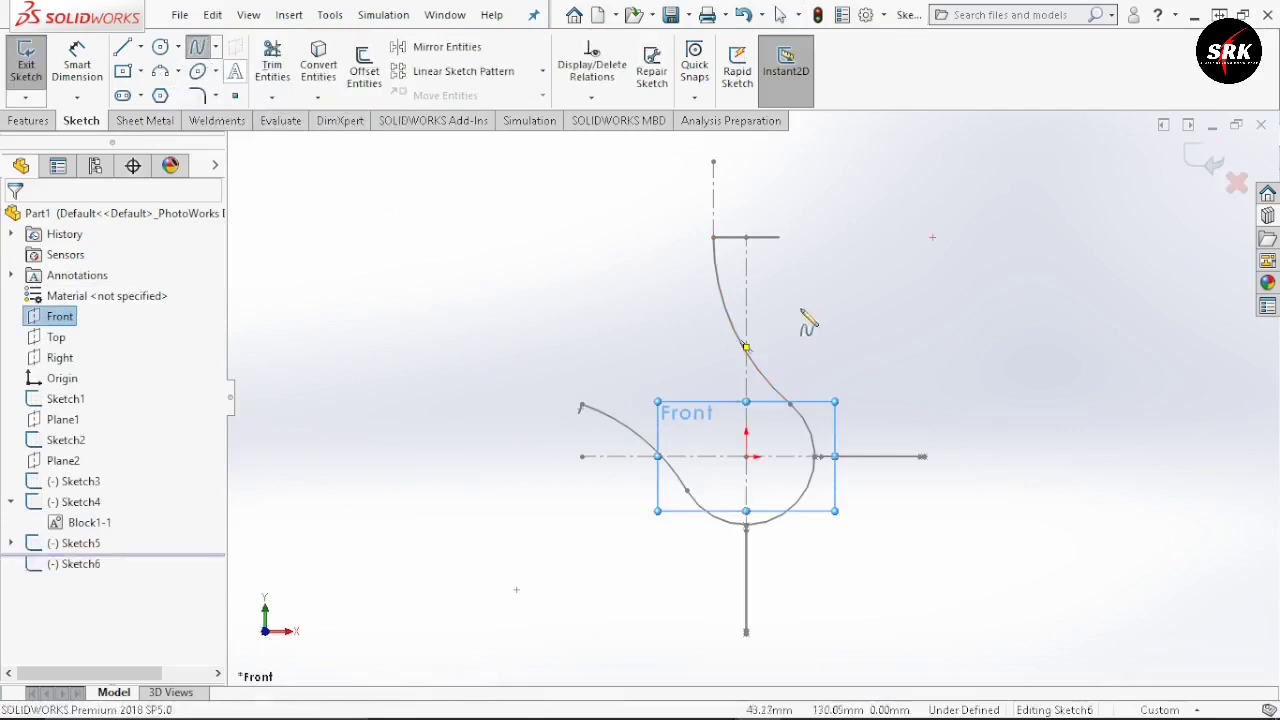
{"action": "left_click", "coordinate": [781, 238]}
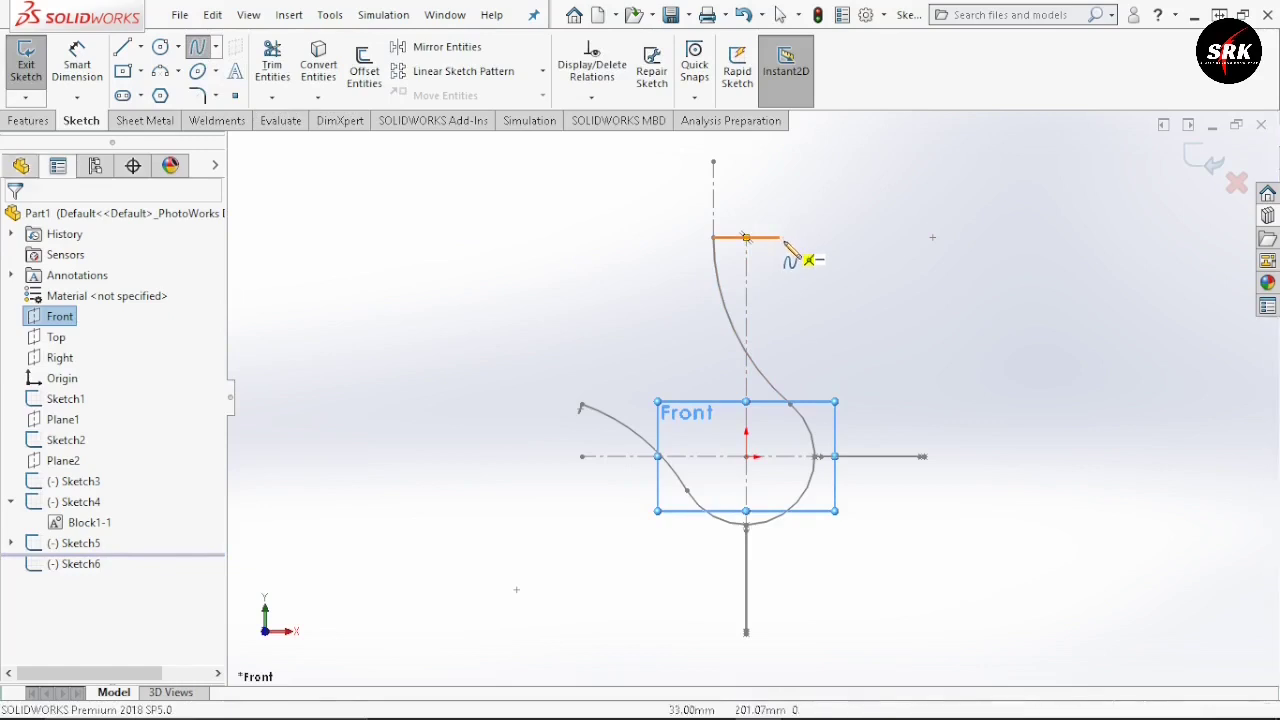
{"action": "left_click", "coordinate": [954, 457]}
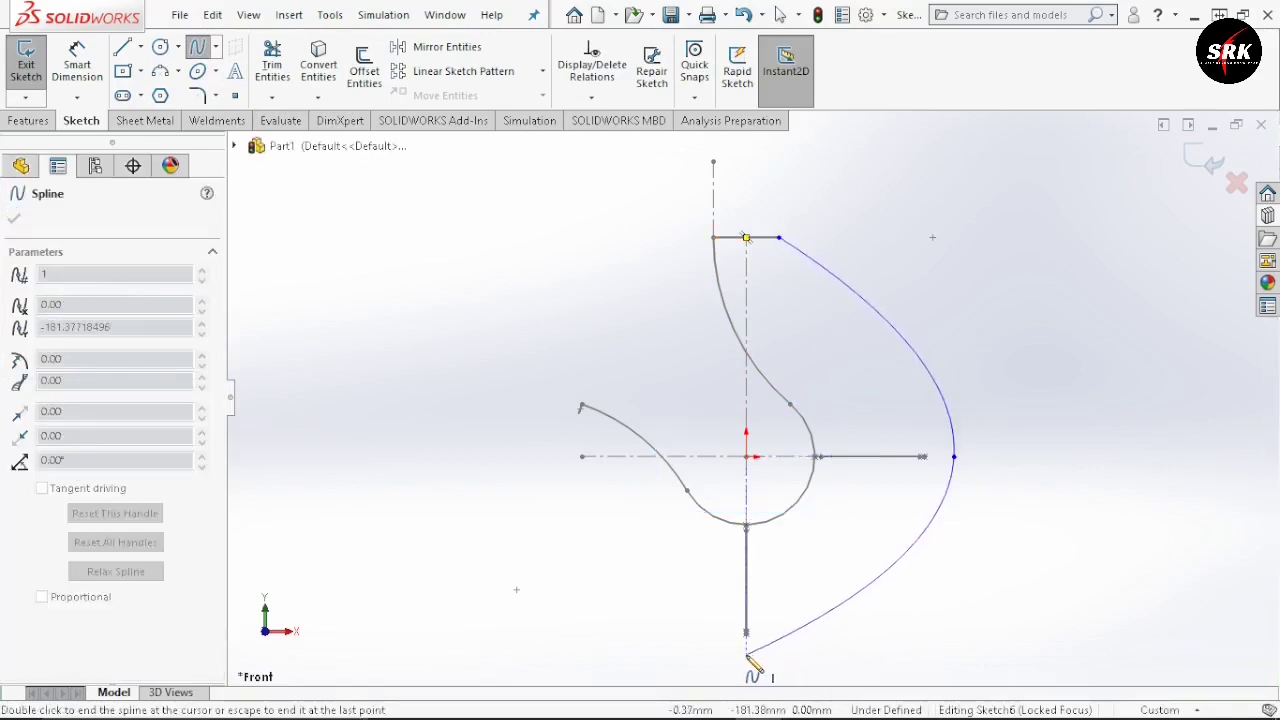
{"action": "left_click", "coordinate": [746, 654]}
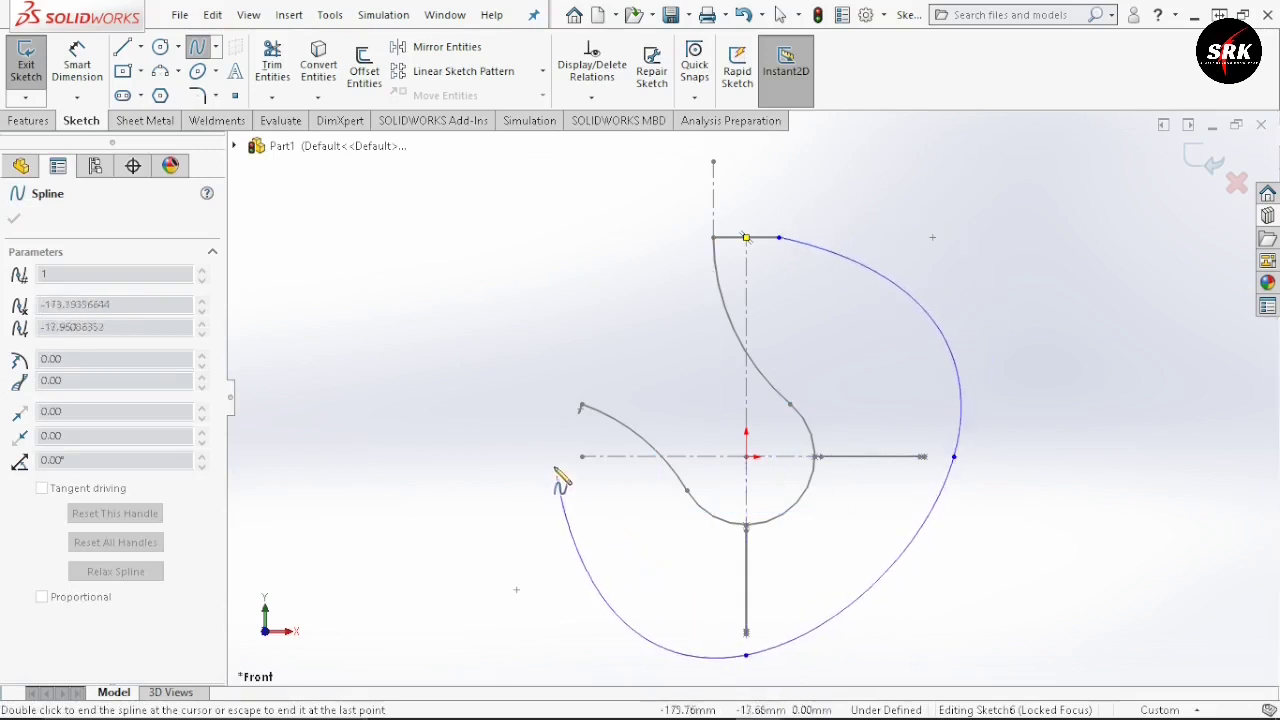
{"action": "left_click", "coordinate": [572, 419]}
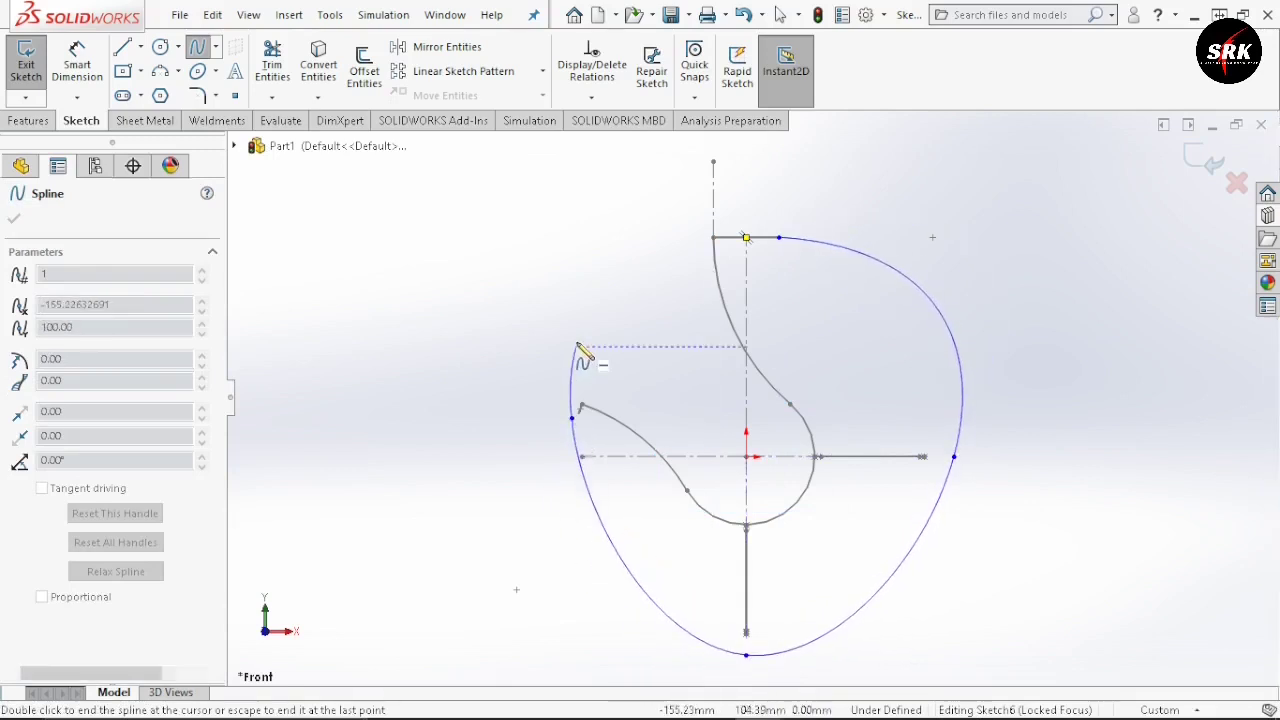
{"action": "left_click", "coordinate": [779, 237]}
- Add a Pierce relation between the spline's start point and the 60 mm upper circle
{"action": "scroll", "coordinate": [779, 238], "scroll_direction": "down", "scroll_amount": 5}
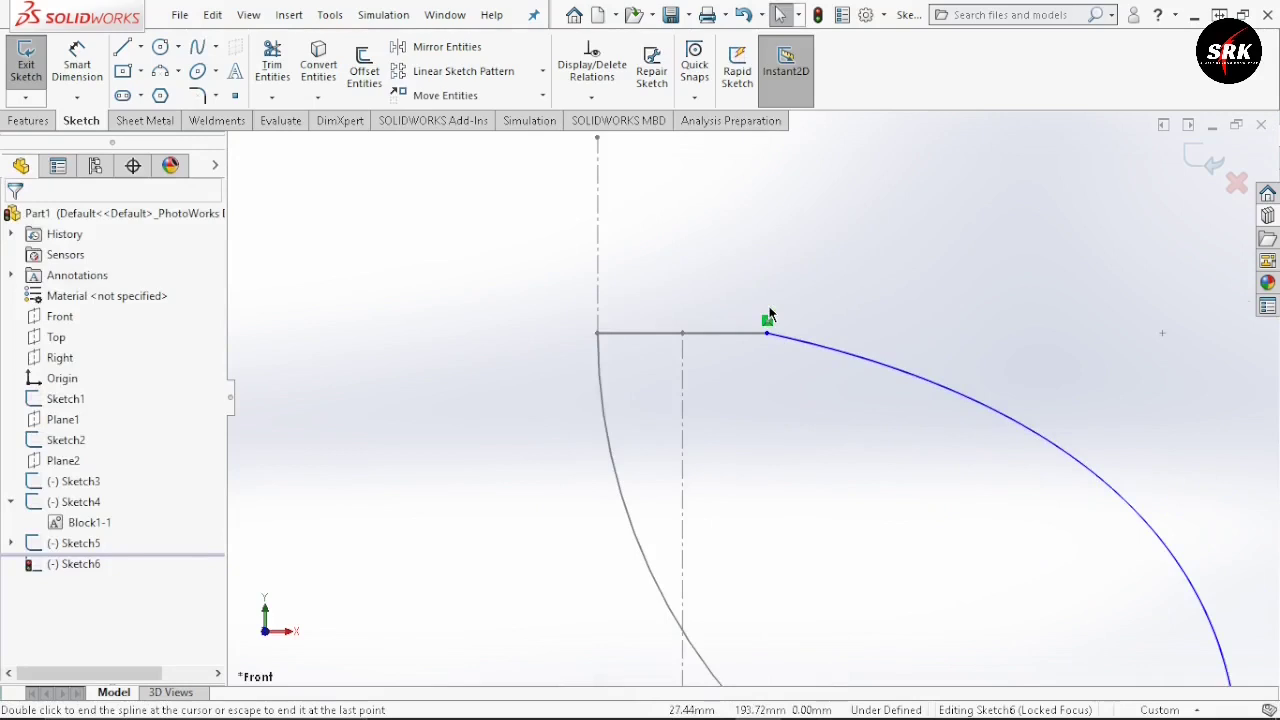
{"action": "key", "text": "Down"}
{"action": "scroll", "coordinate": [767, 377], "scroll_direction": "down", "scroll_amount": 2}
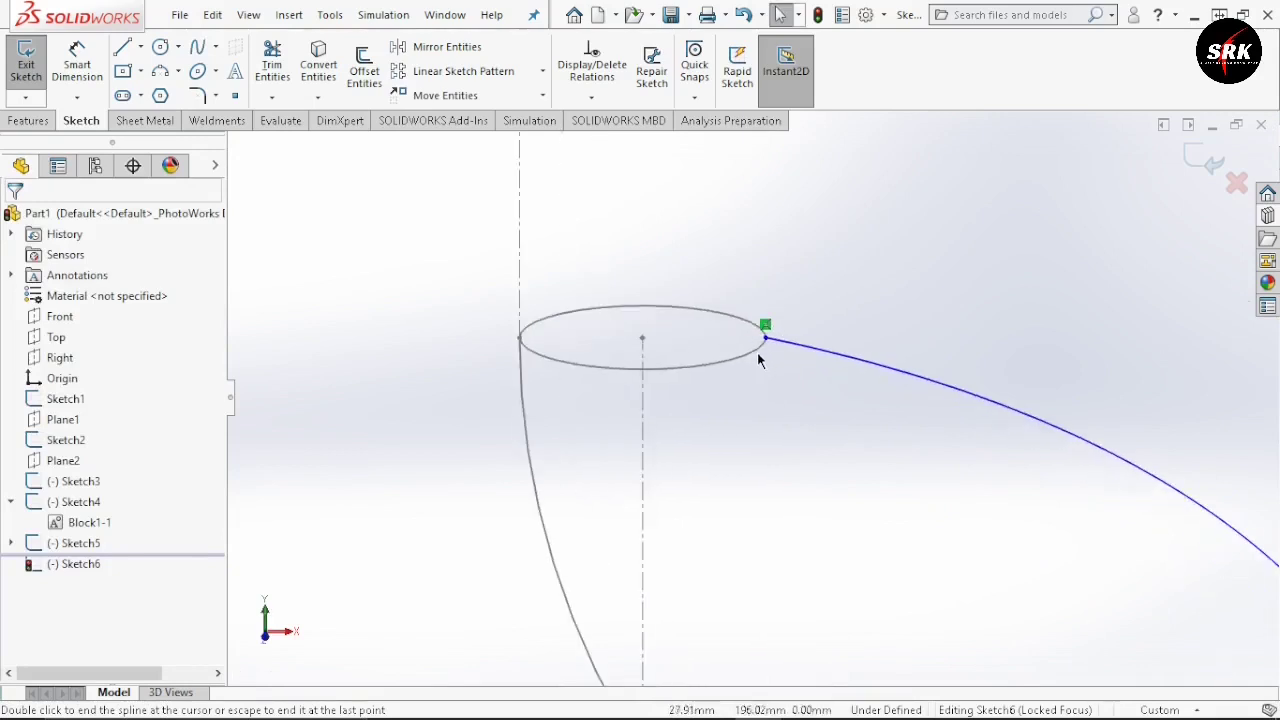
{"action": "left_click", "coordinate": [754, 357]}
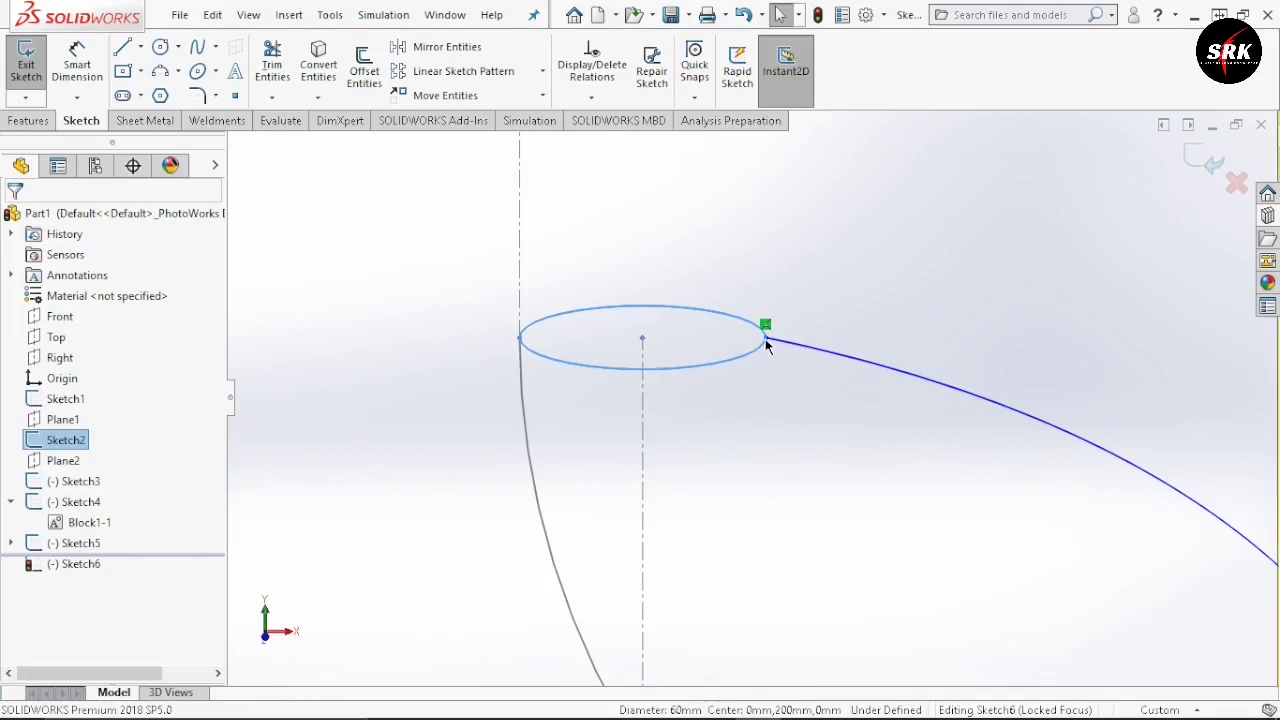
{"action": "left_click", "coordinate": [767, 343], "text": "ctrl"}
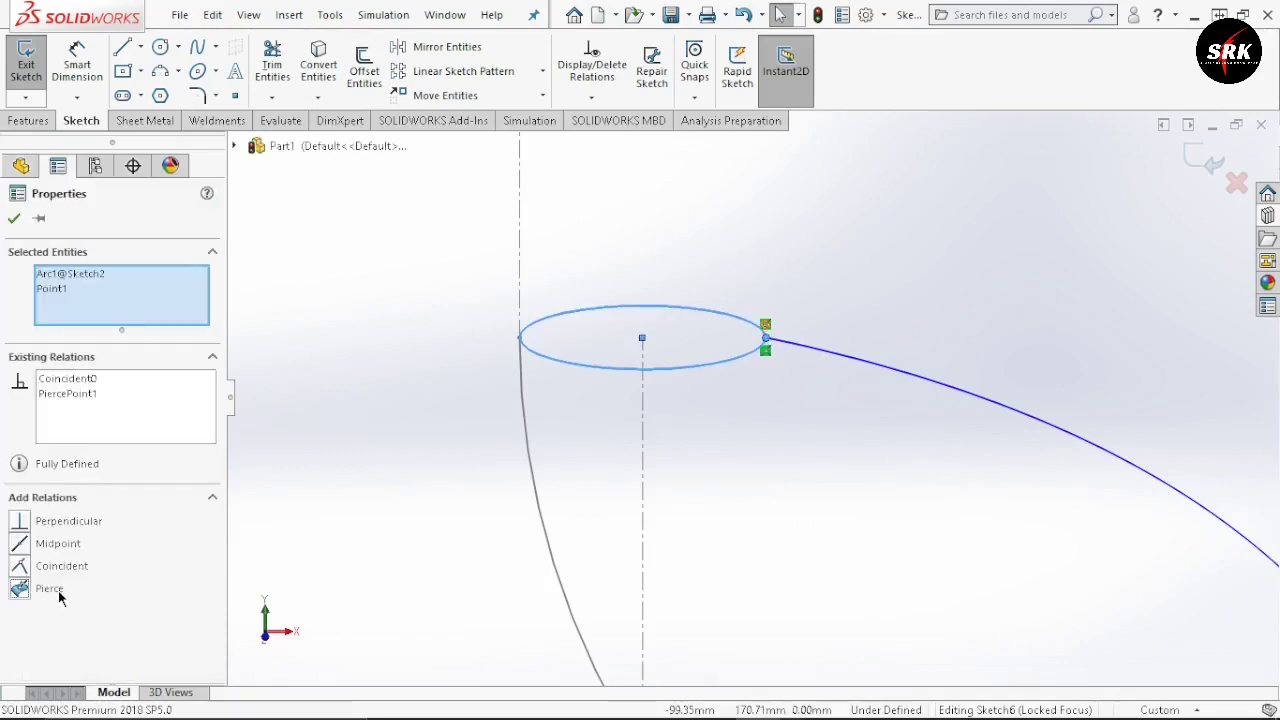
{"action": "left_click", "coordinate": [14, 218]}
{"action": "key", "text": "ctrl+8"}
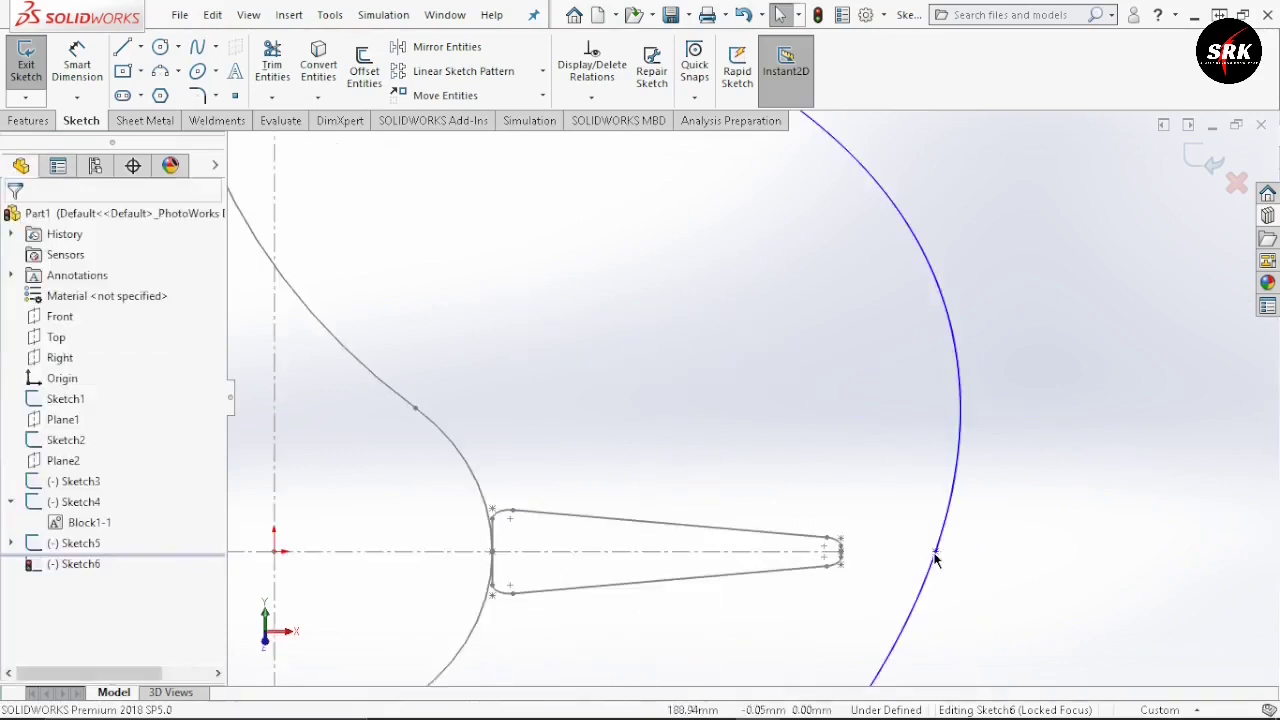
- Make the spline's second point coincident with the outer end midpoint of the horizontal block section
{"action": "left_click", "coordinate": [935, 553]}
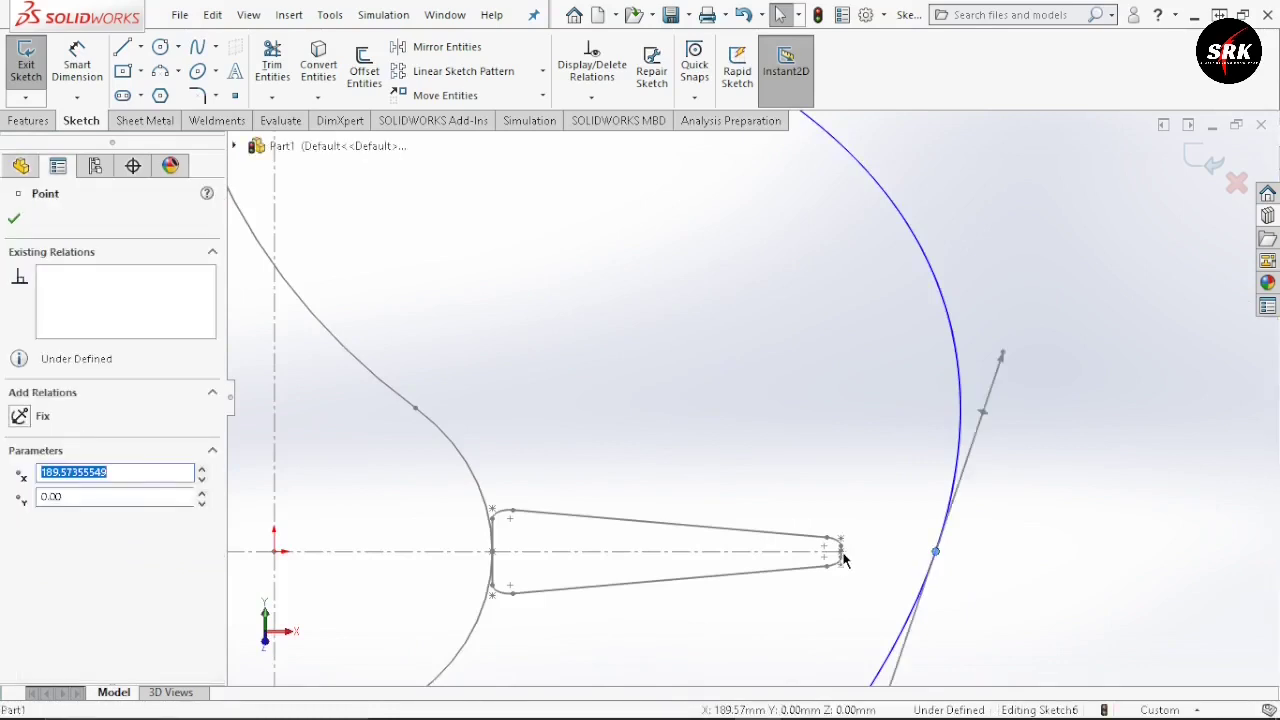
{"action": "scroll", "coordinate": [840, 560], "scroll_direction": "up", "scroll_amount": 3}
{"action": "left_click", "coordinate": [729, 448], "text": "ctrl"}
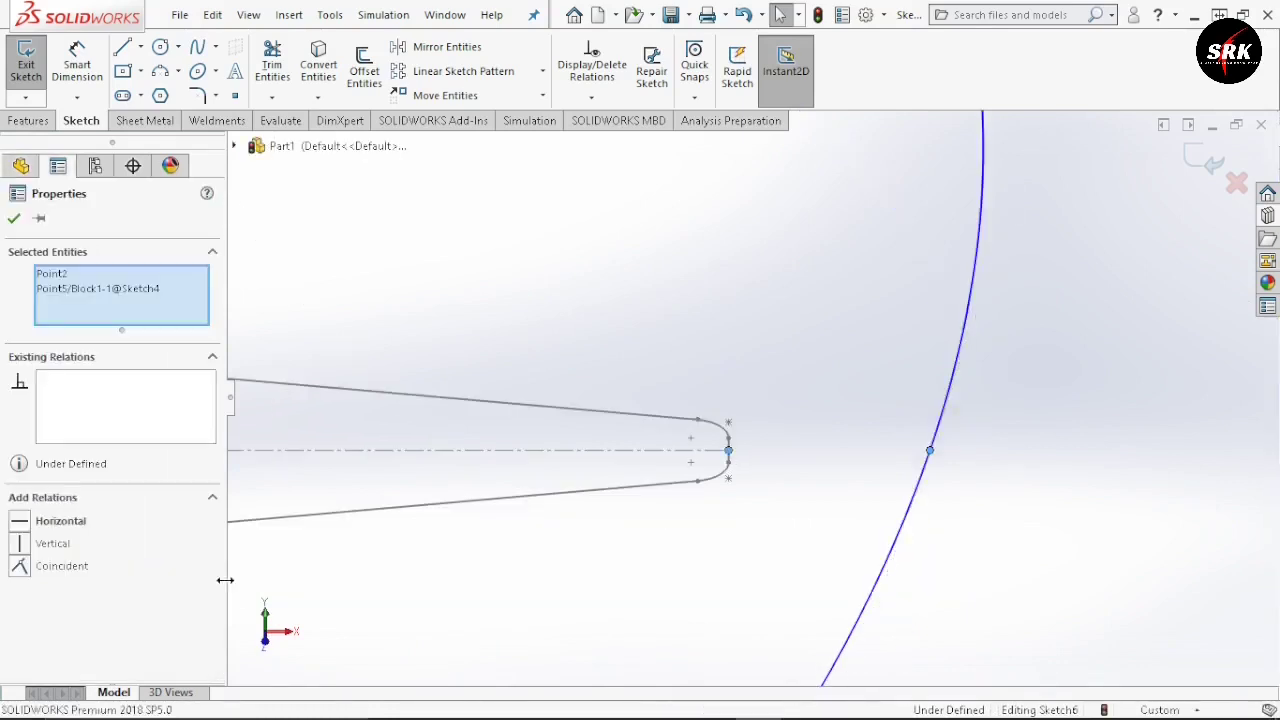
{"action": "left_click", "coordinate": [54, 567]}
{"action": "key", "text": "Escape"}
- Make the spline's third point coincident with the outer end midpoint of the downward block section
{"action": "middle_click_drag", "start_coordinate": [371, 443], "coordinate": [540, 593]}
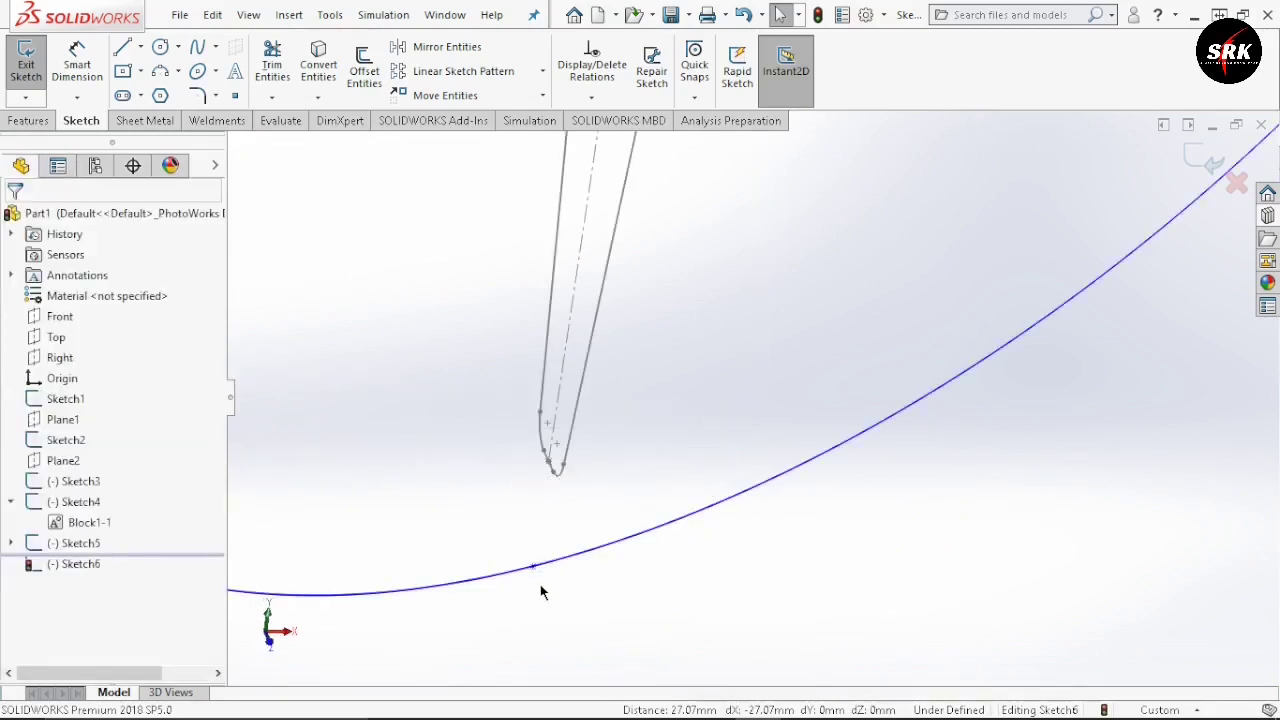
{"action": "left_click", "coordinate": [548, 460]}
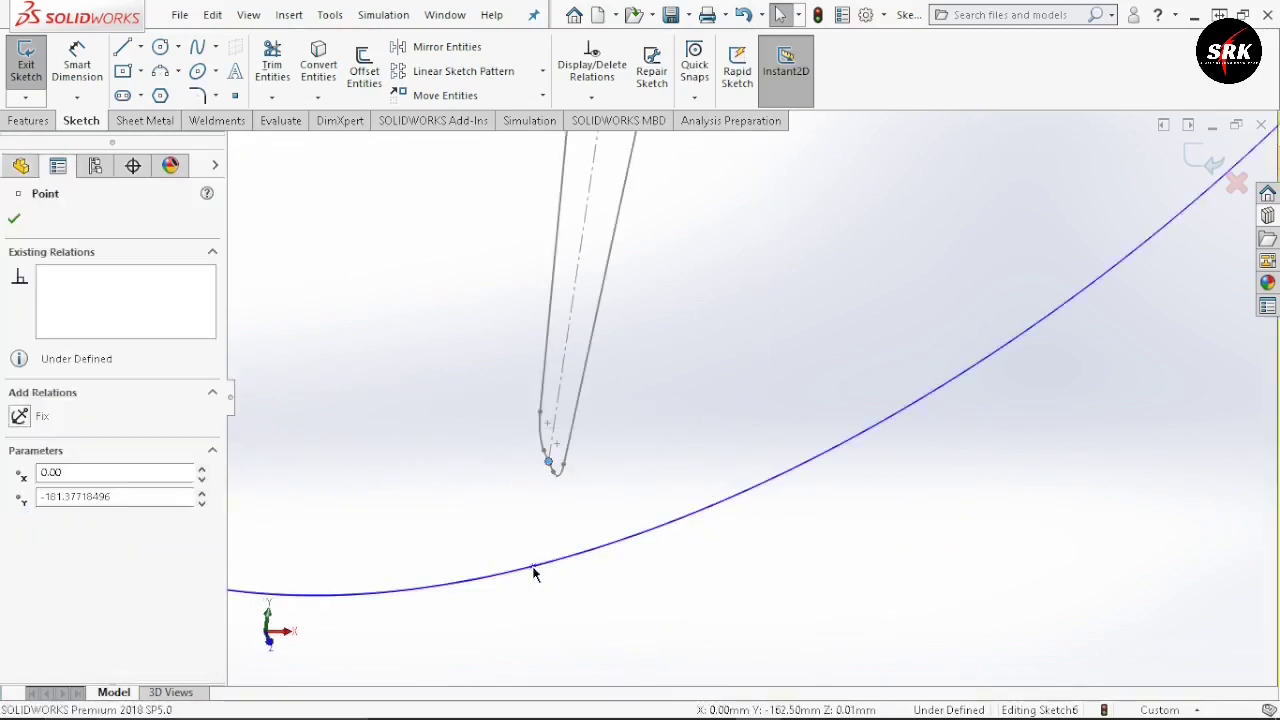
{"action": "left_click", "coordinate": [533, 567], "text": "ctrl"}
{"action": "left_click", "coordinate": [33, 567]}
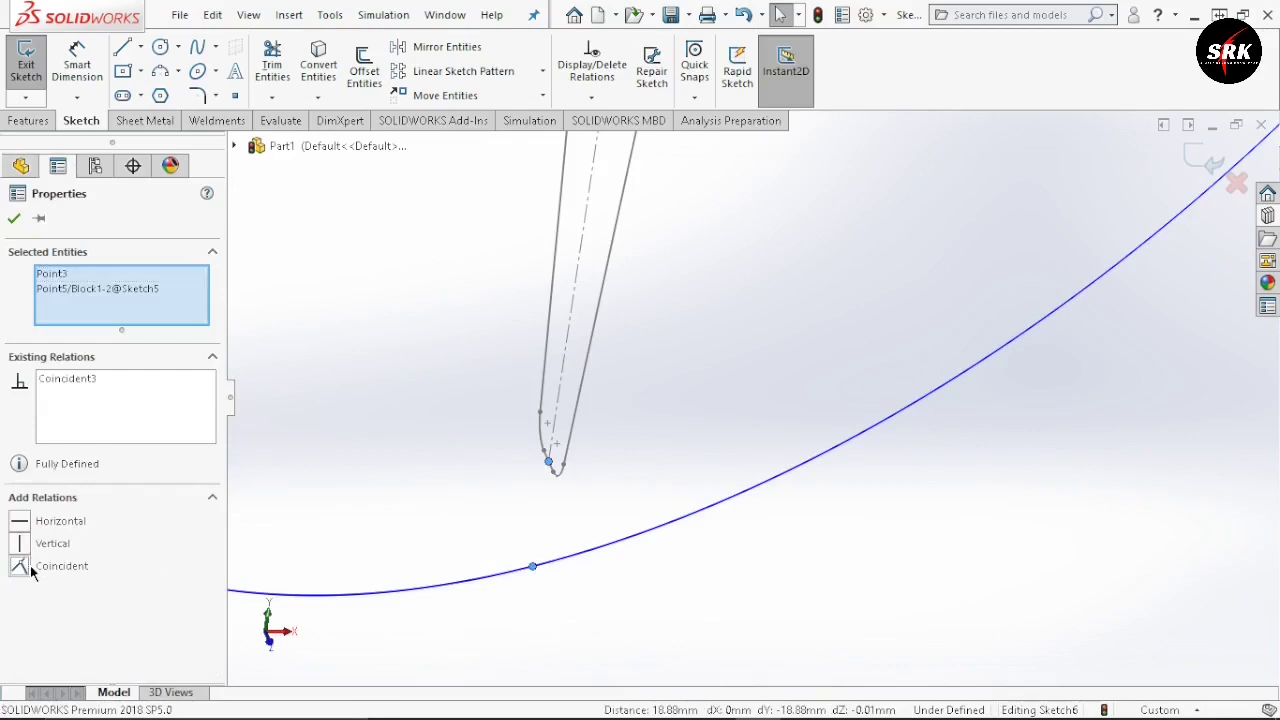
{"action": "left_click", "coordinate": [14, 222]}
- Add a Pierce relation between the spline's last point and the small end circle
{"action": "scroll", "coordinate": [597, 249], "scroll_direction": "up", "scroll_amount": 3}
{"action": "scroll", "coordinate": [557, 194], "scroll_direction": "down", "scroll_amount": 5}
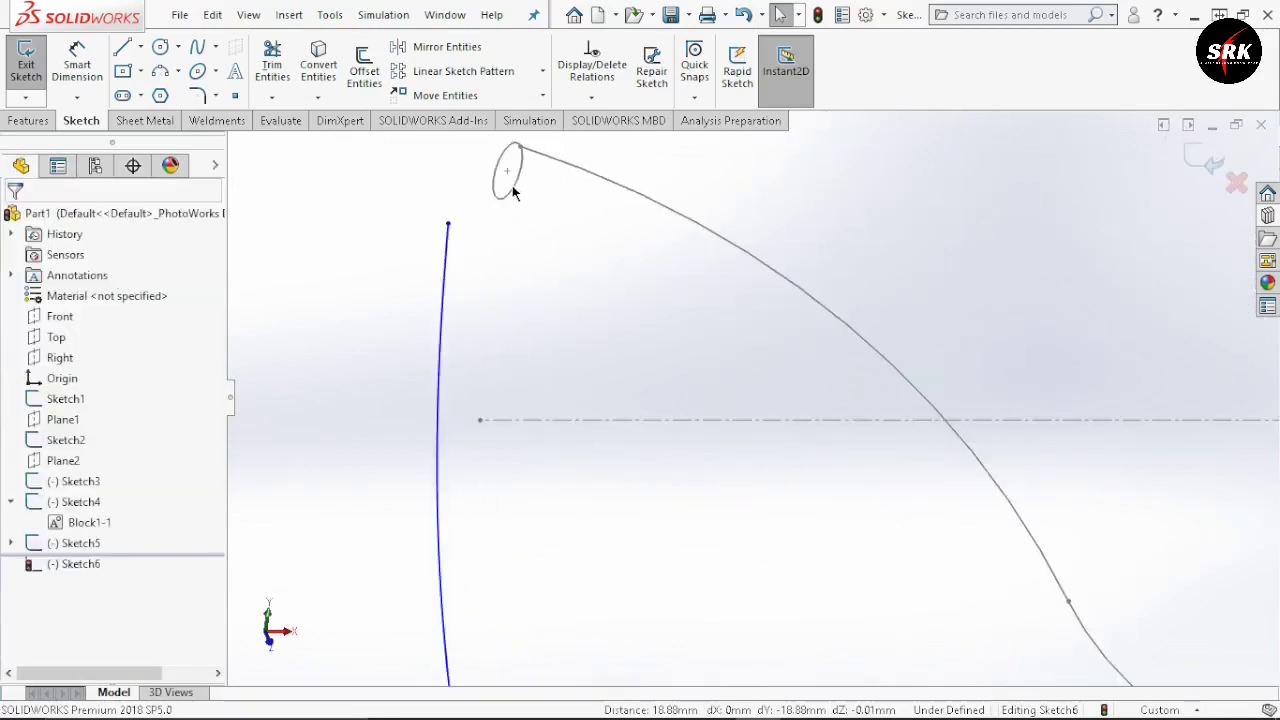
{"action": "scroll", "coordinate": [434, 312], "scroll_direction": "down", "scroll_amount": 2}
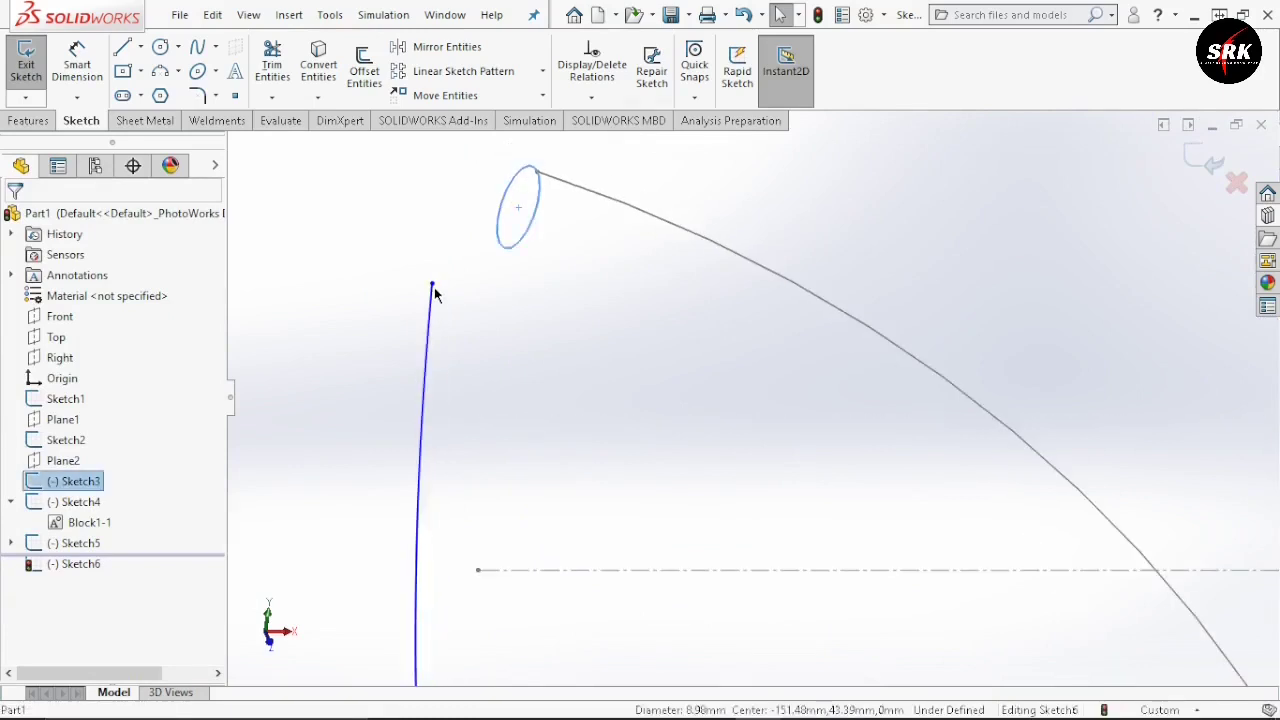
{"action": "left_click", "coordinate": [432, 286], "text": "ctrl"}
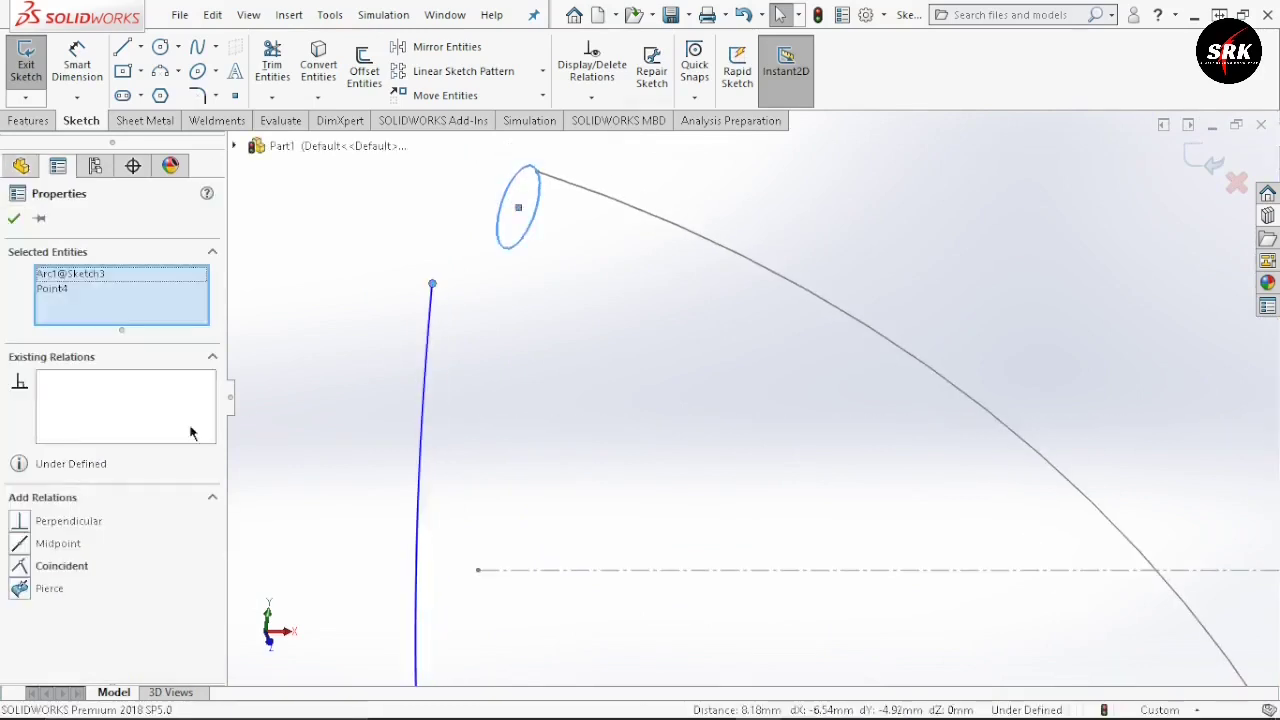
{"action": "left_click", "coordinate": [26, 590]}
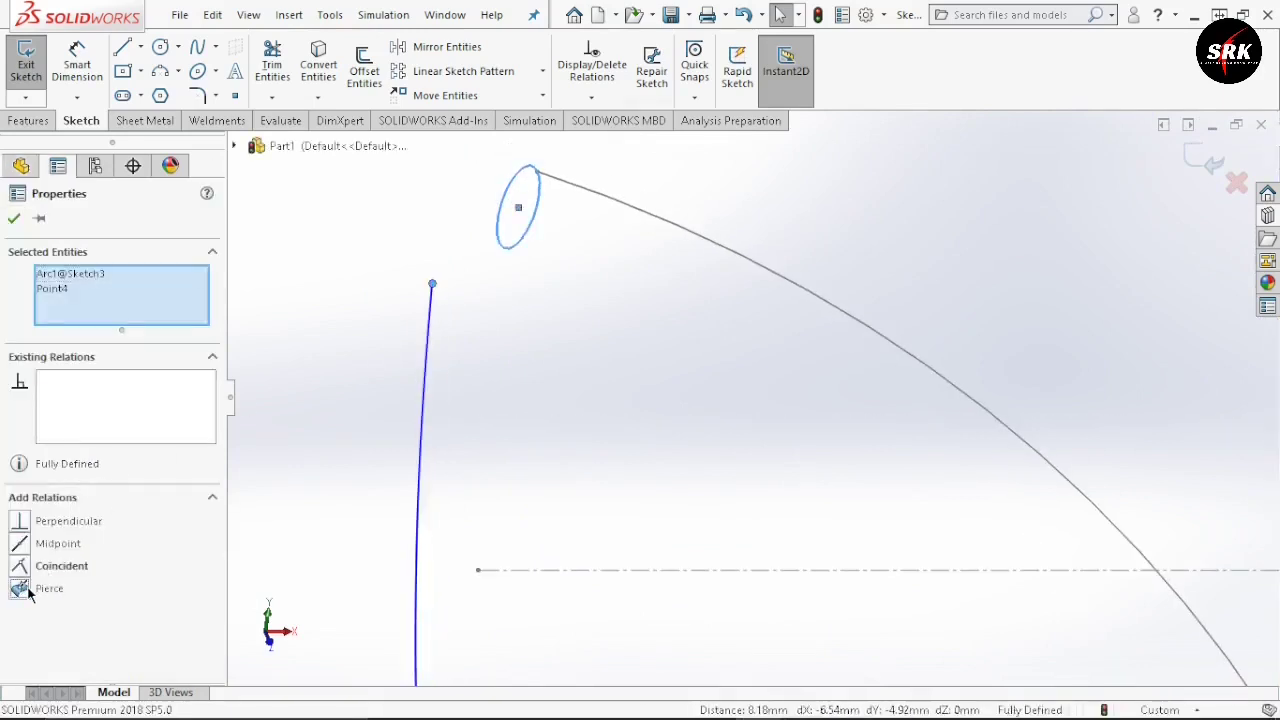
{"action": "left_click", "coordinate": [14, 219]}
- In the front view, turn the tangent handle at the spline's upper start point almost straight down and shorten it
{"action": "key", "text": "ctrl+7"}
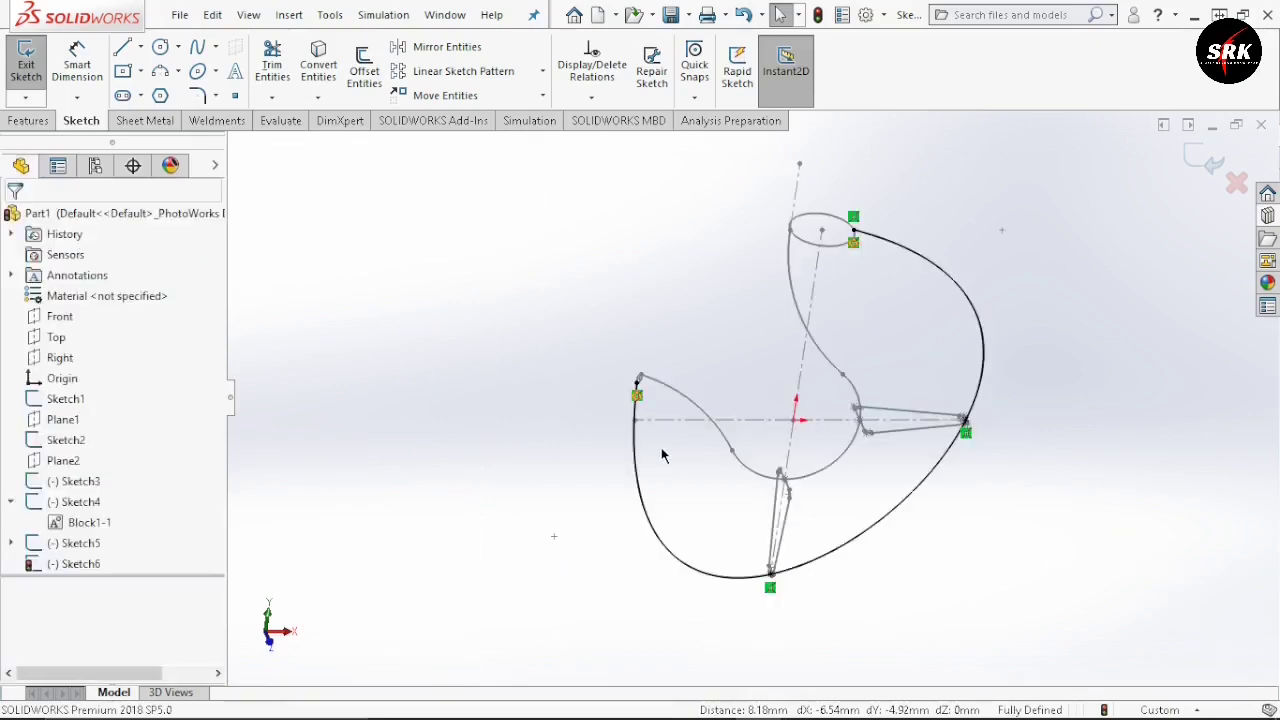
{"action": "key", "text": "space"}
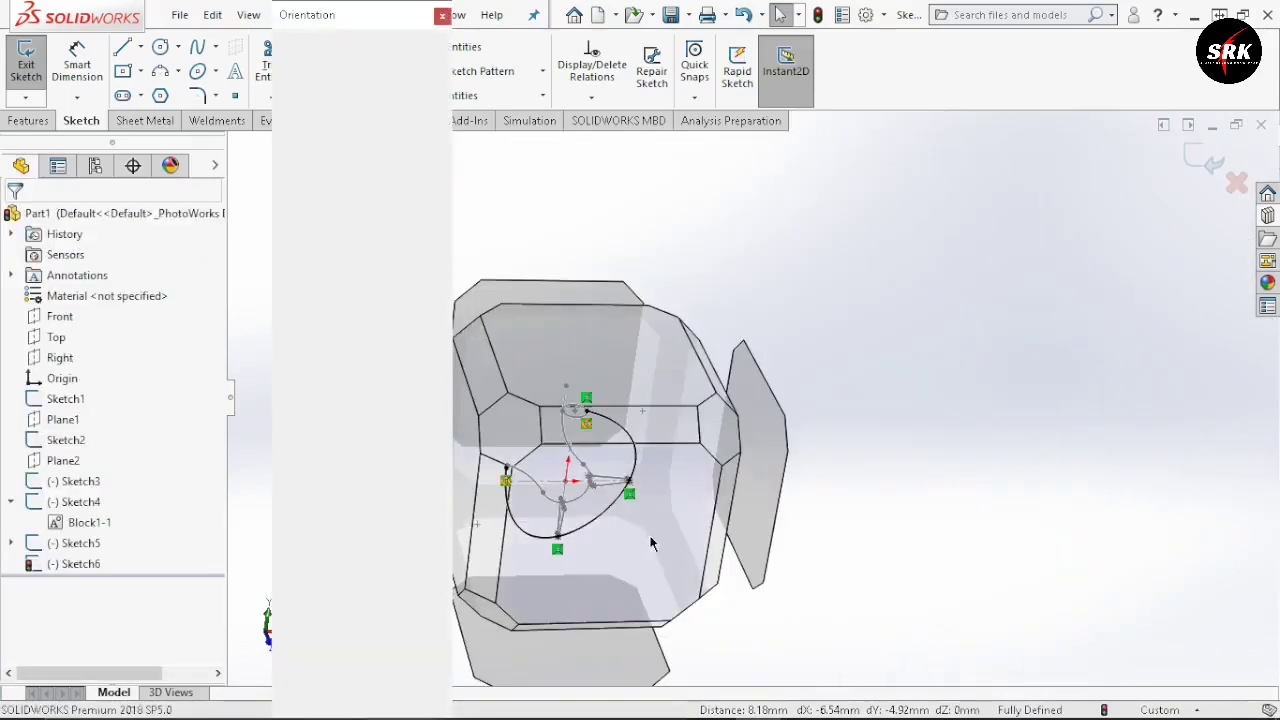
{"action": "left_click", "coordinate": [651, 543]}
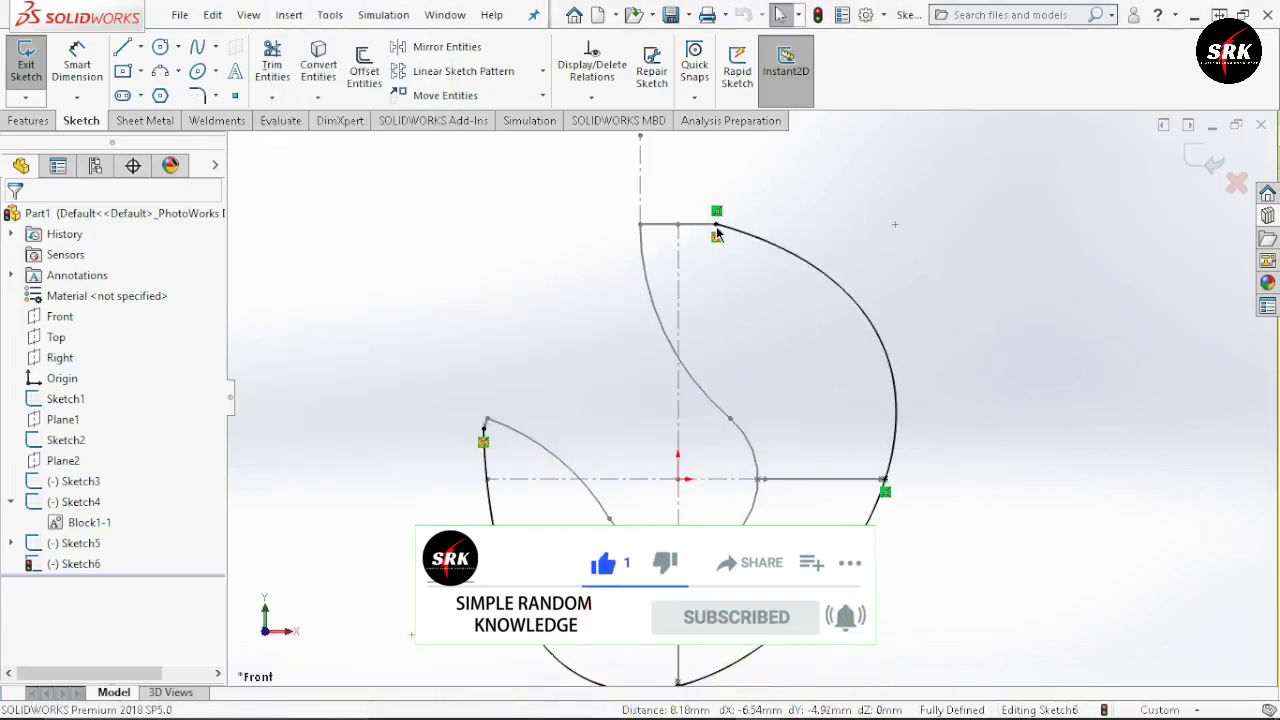
{"action": "left_click", "coordinate": [716, 226]}
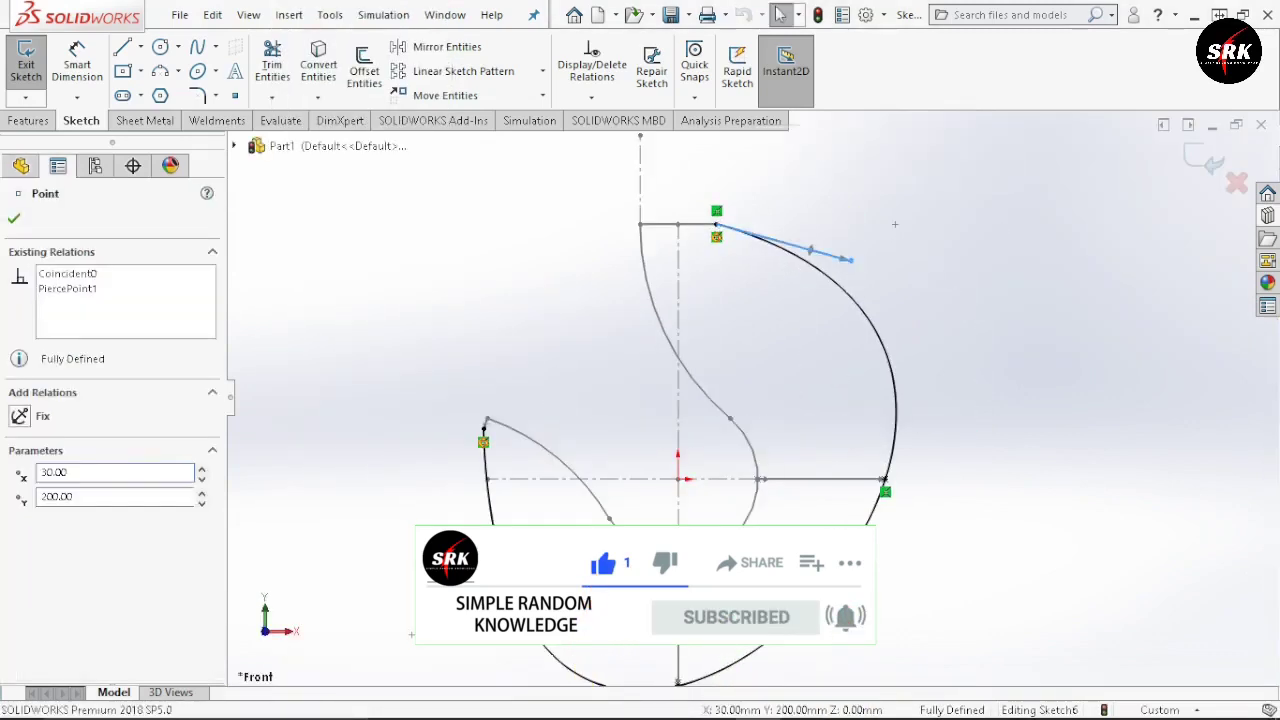
{"action": "left_click", "coordinate": [852, 264]}
{"action": "left_click_drag", "start_coordinate": [852, 264], "coordinate": [723, 276]}
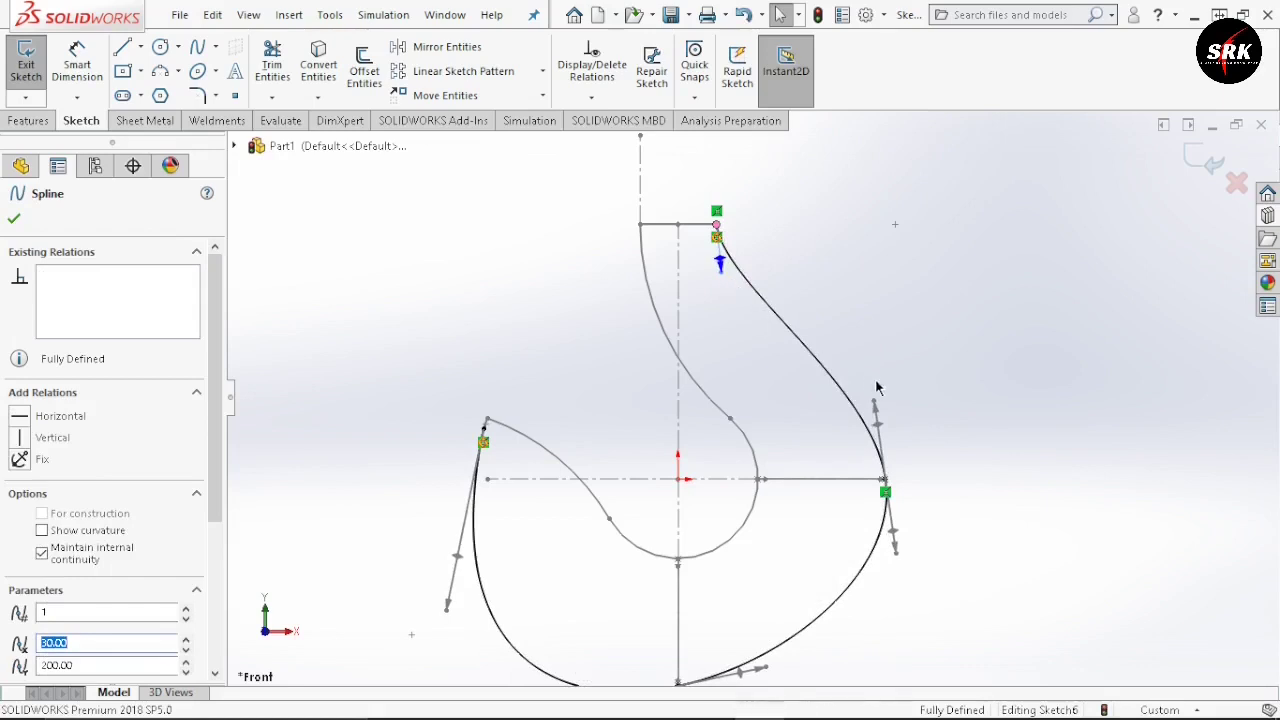
- Reshape the spline into a smooth outer hook curve with the remaining point handles, levelling the lowest point's handle, and exit the sketch
{"action": "left_click", "coordinate": [762, 668]}
{"action": "left_click_drag", "start_coordinate": [748, 524], "coordinate": [555, 532]}
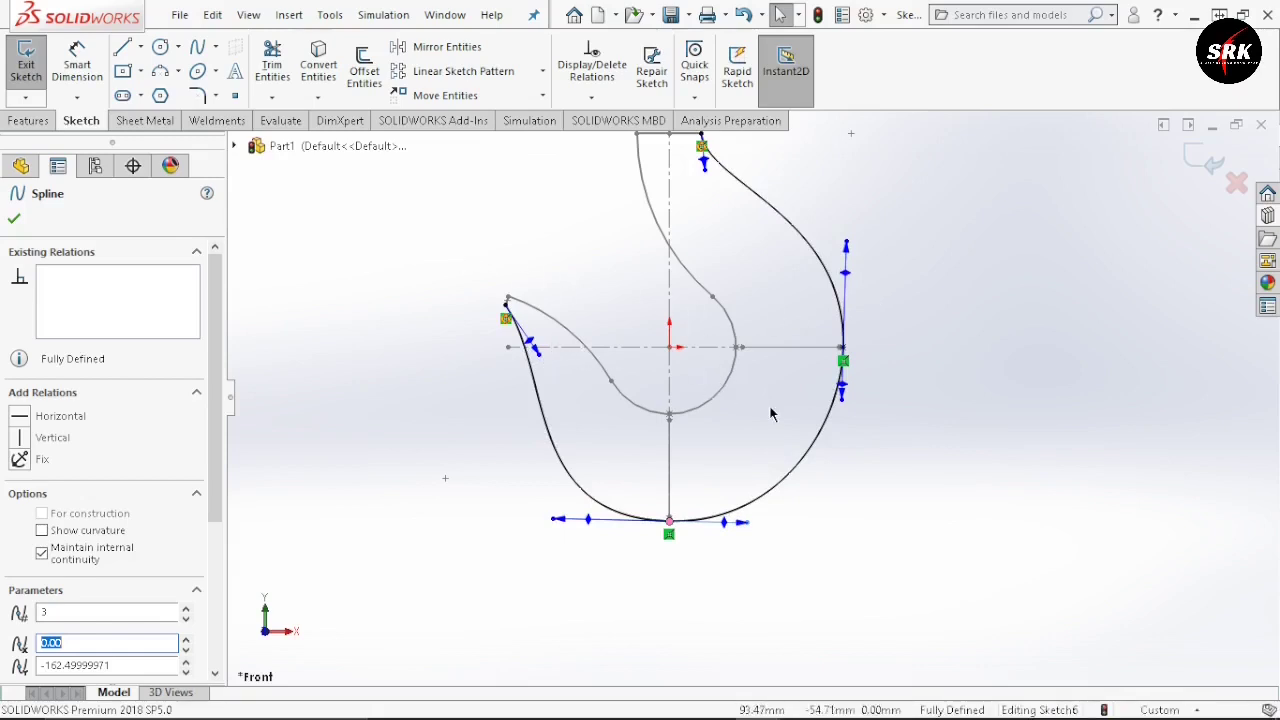
{"action": "scroll", "coordinate": [790, 435], "scroll_direction": "up", "scroll_amount": 2}
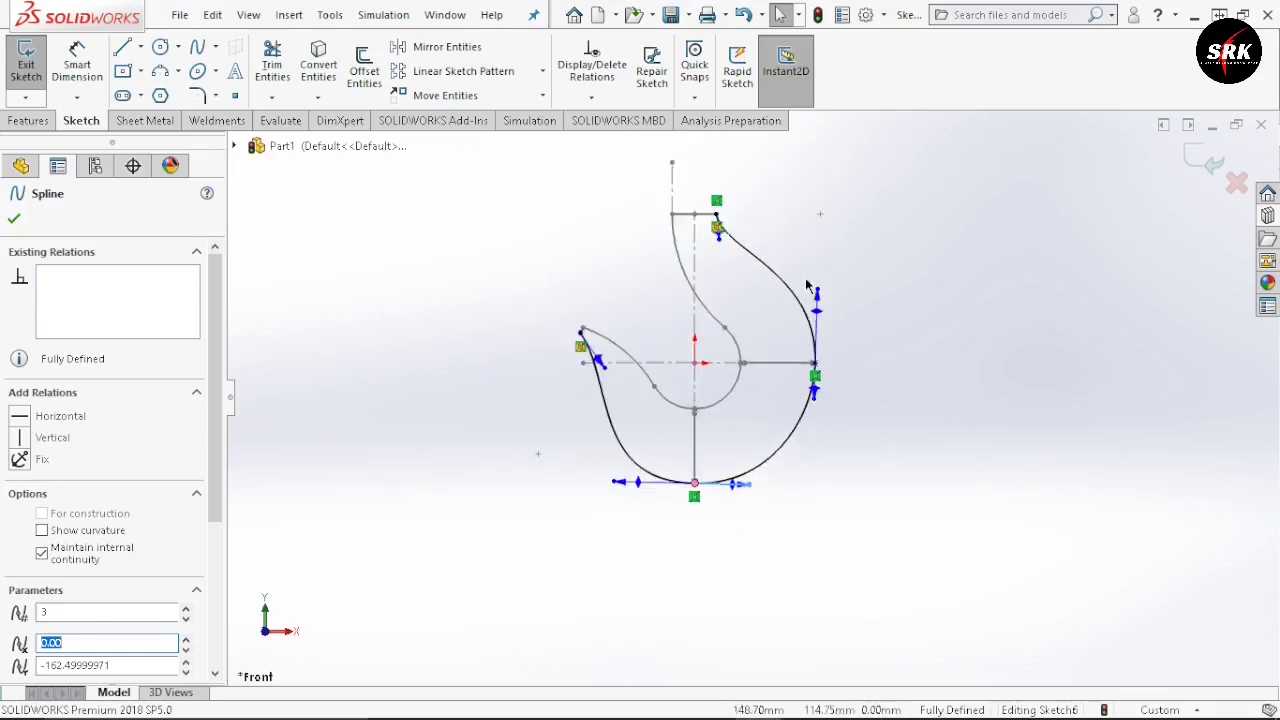
{"action": "scroll", "coordinate": [805, 278], "scroll_direction": "down", "scroll_amount": 2}
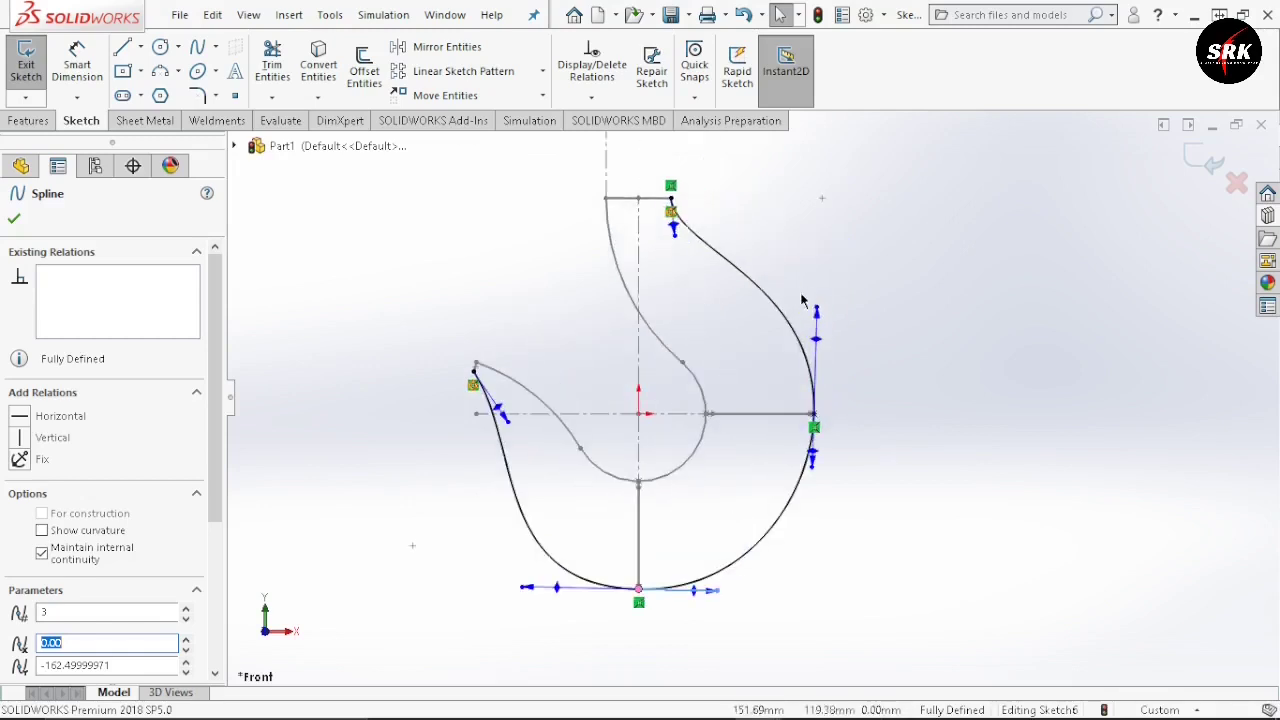
{"action": "left_click", "coordinate": [13, 220]}
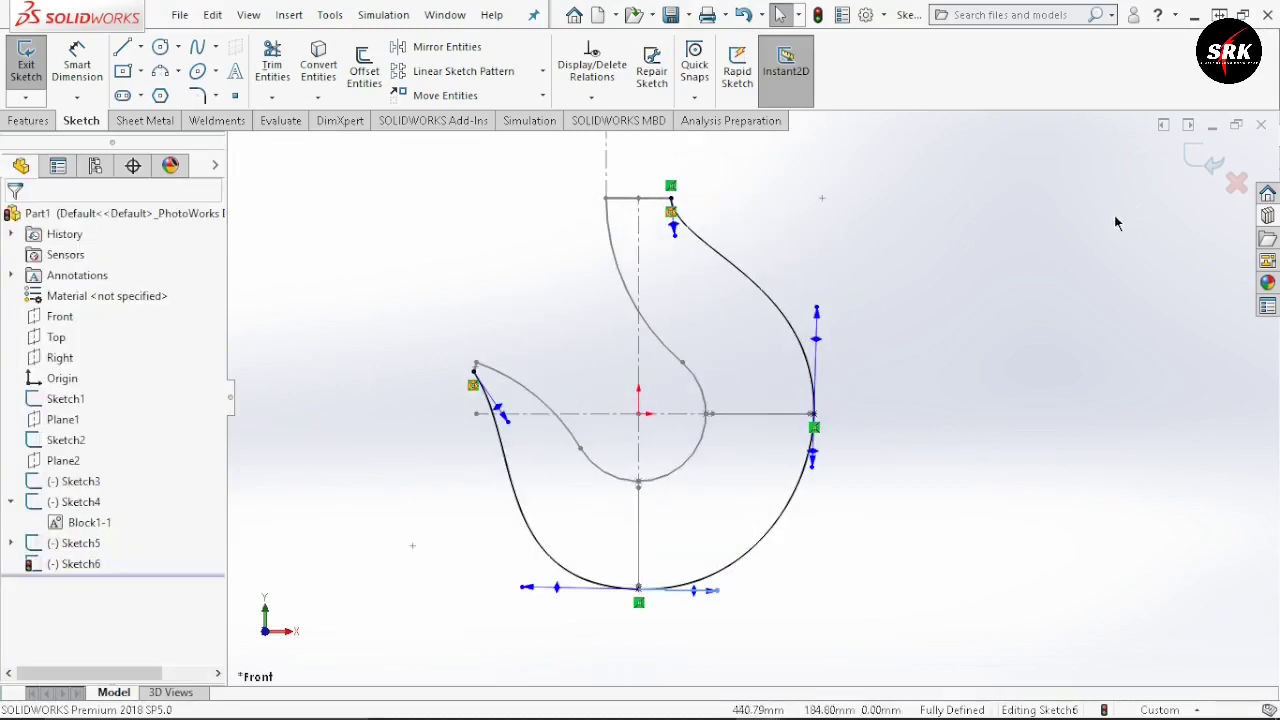
{"action": "left_click", "coordinate": [1203, 163]}
- Start a loft through the small tip circle, the downward block section, the horizontal block section and the upper end circle, in that order
{"action": "left_click", "coordinate": [17, 124]}
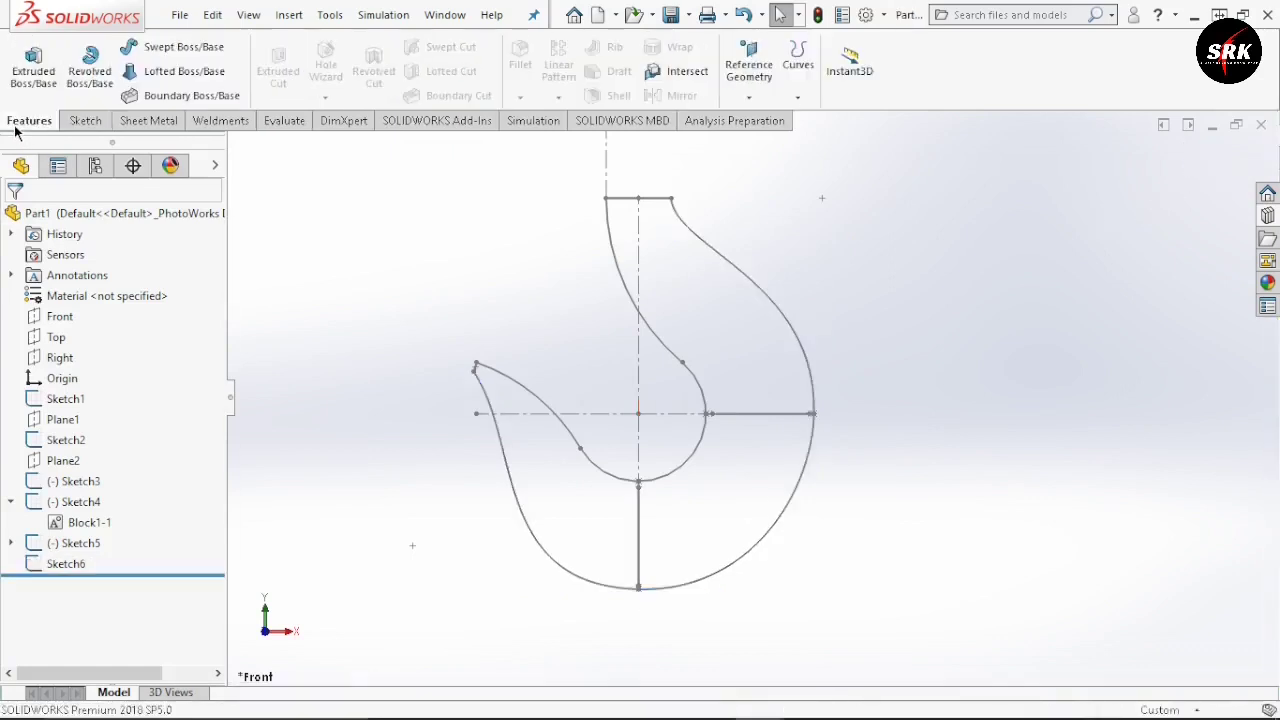
{"action": "left_click", "coordinate": [186, 72]}
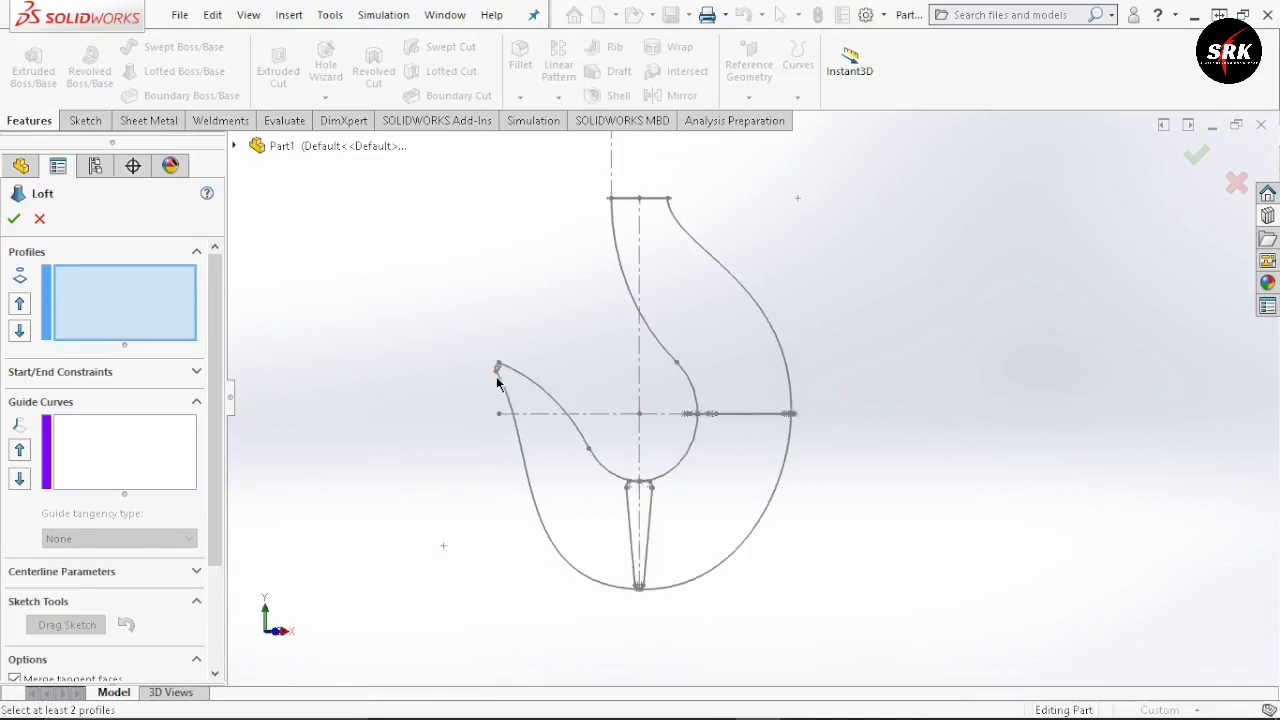
{"action": "scroll", "coordinate": [519, 407], "scroll_direction": "down", "scroll_amount": 3}
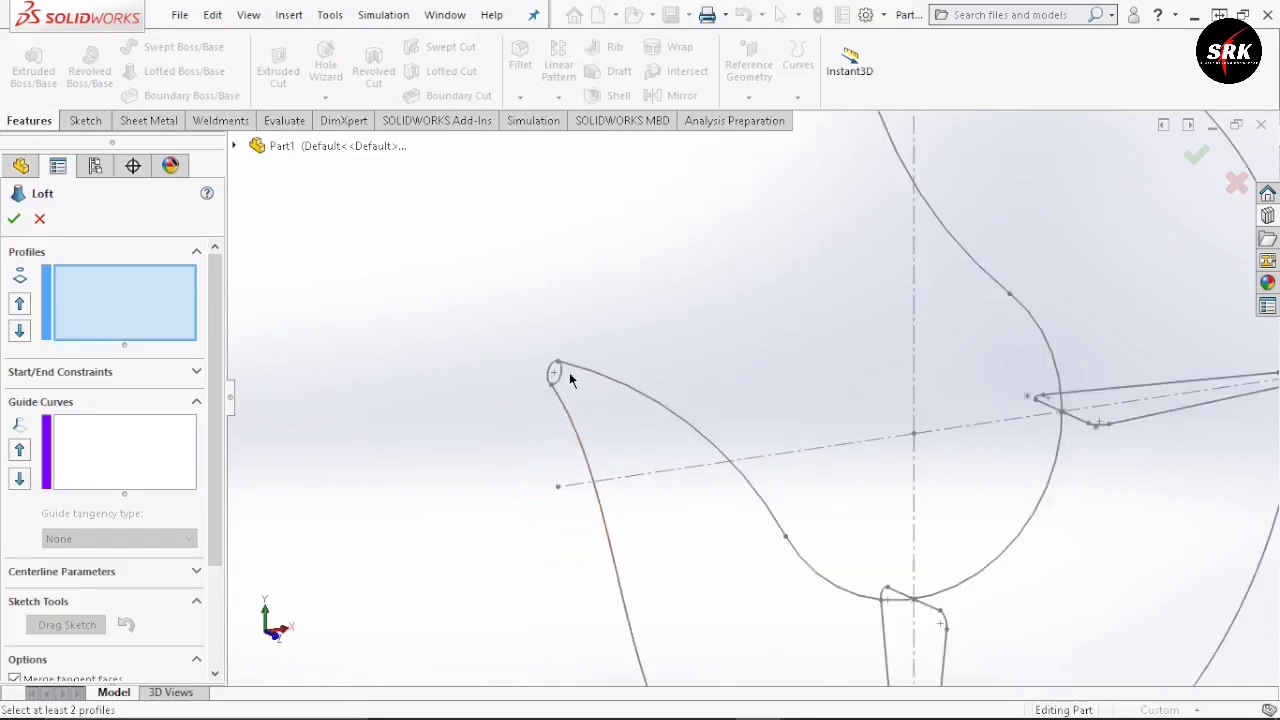
{"action": "left_click", "coordinate": [570, 372]}
{"action": "scroll", "coordinate": [570, 372], "scroll_direction": "up", "scroll_amount": 1}
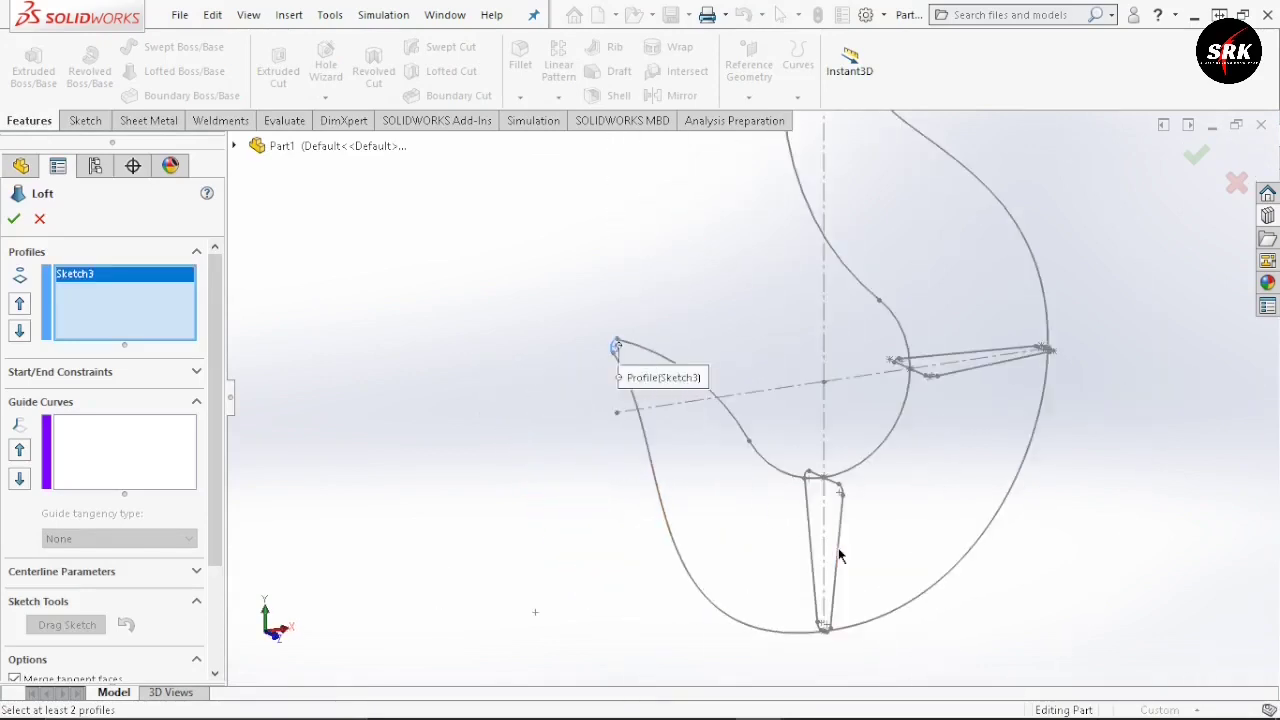
{"action": "left_click", "coordinate": [839, 537]}
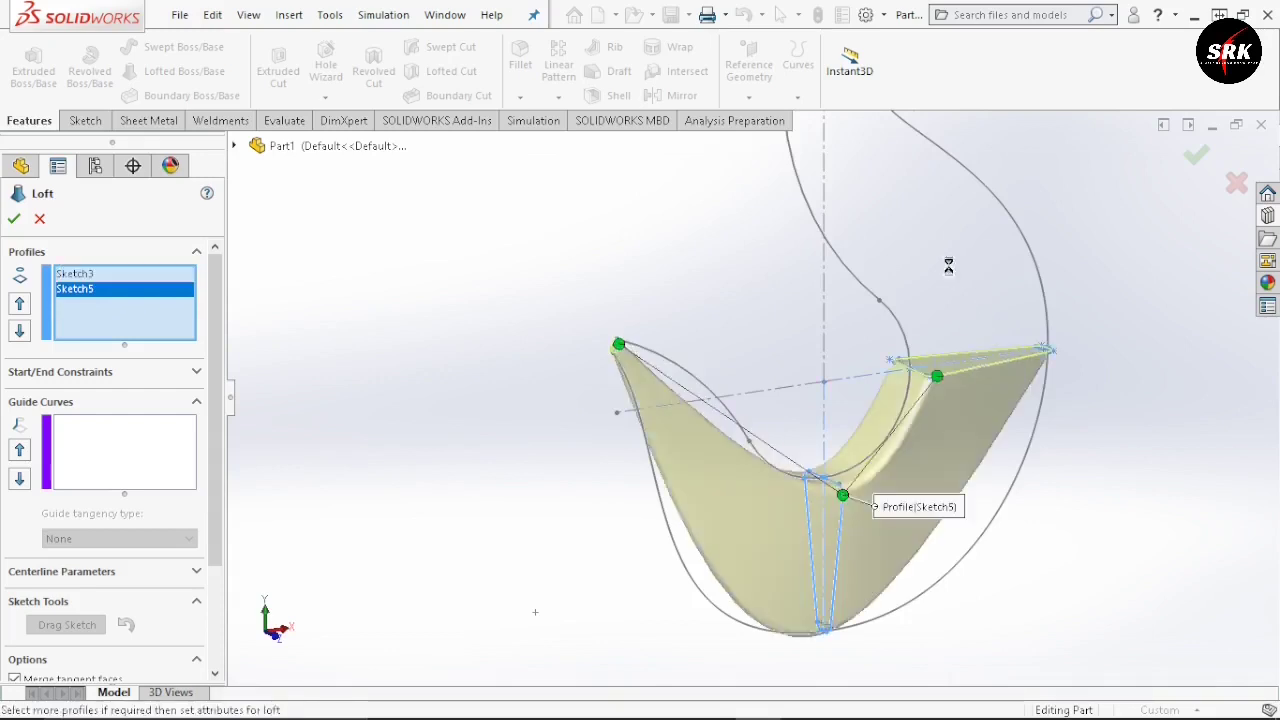
{"action": "left_click", "coordinate": [923, 206]}
{"action": "scroll", "coordinate": [914, 183], "scroll_direction": "up", "scroll_amount": 2}
{"action": "scroll", "coordinate": [914, 180], "scroll_direction": "down", "scroll_amount": 2}
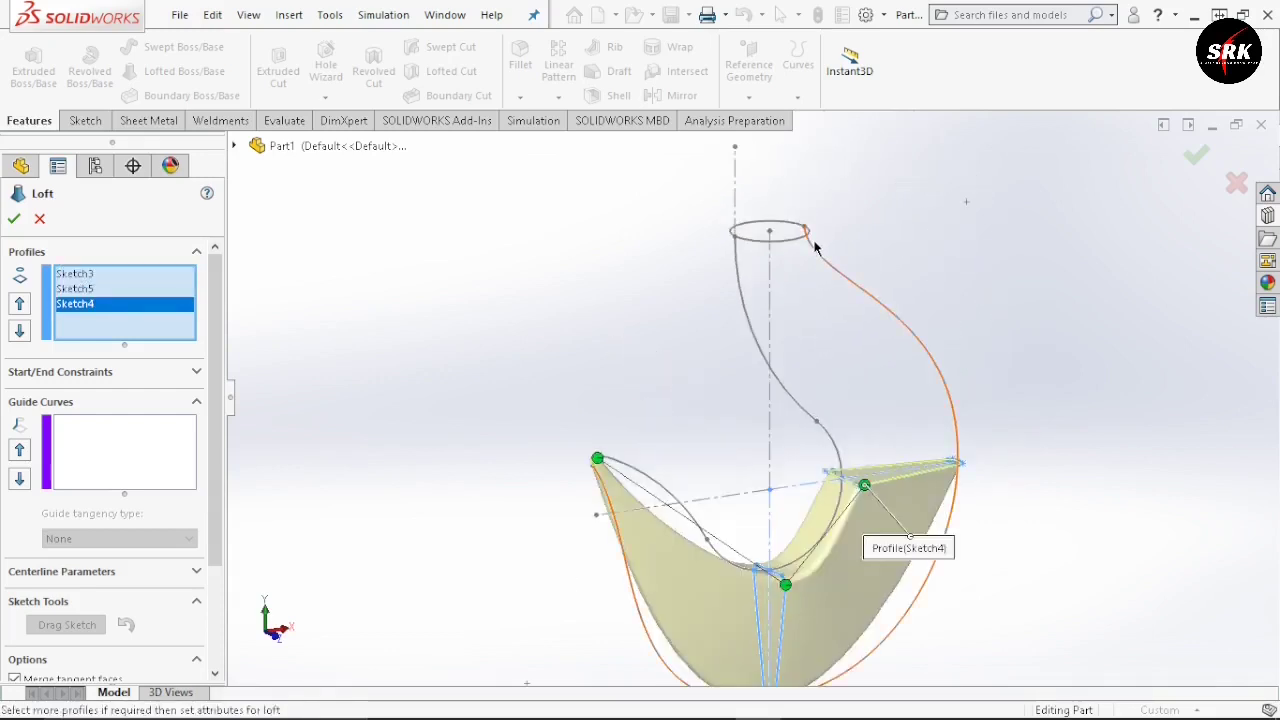
{"action": "left_click", "coordinate": [805, 238]}
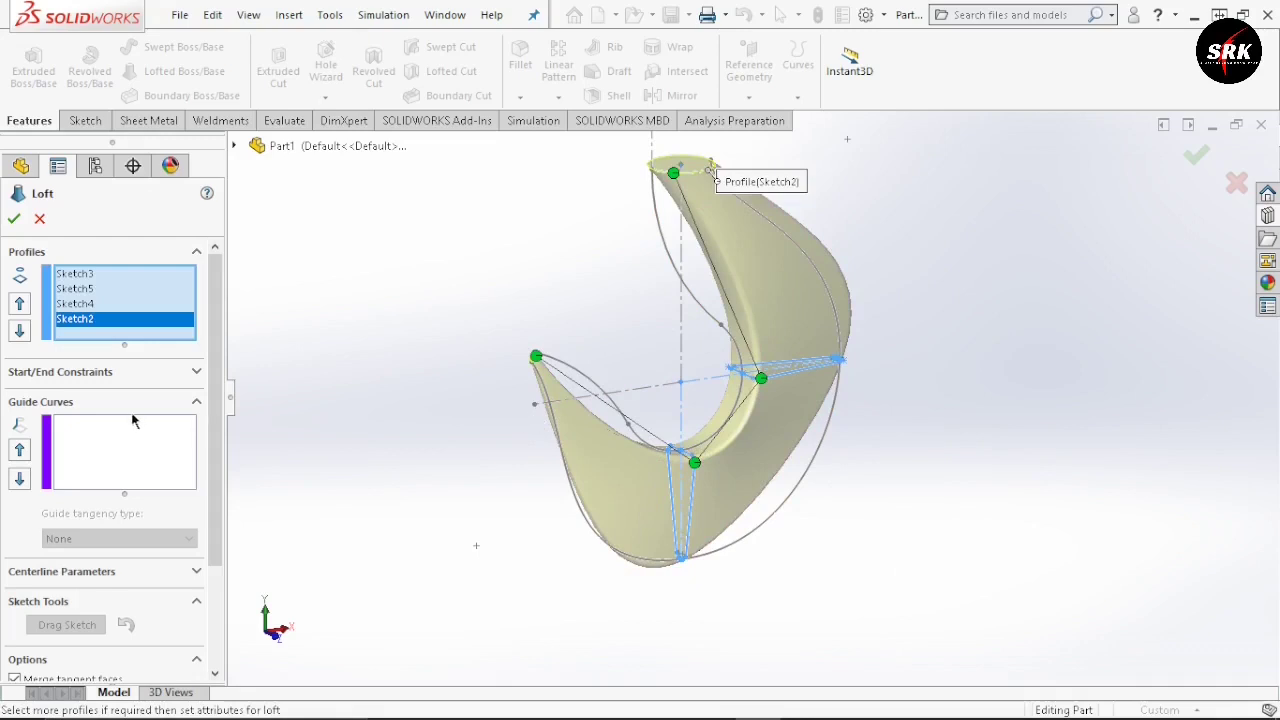
- Add the inner arc profile and the outer spline as the loft's guide curves and create the hook body
{"action": "left_click", "coordinate": [76, 437]}
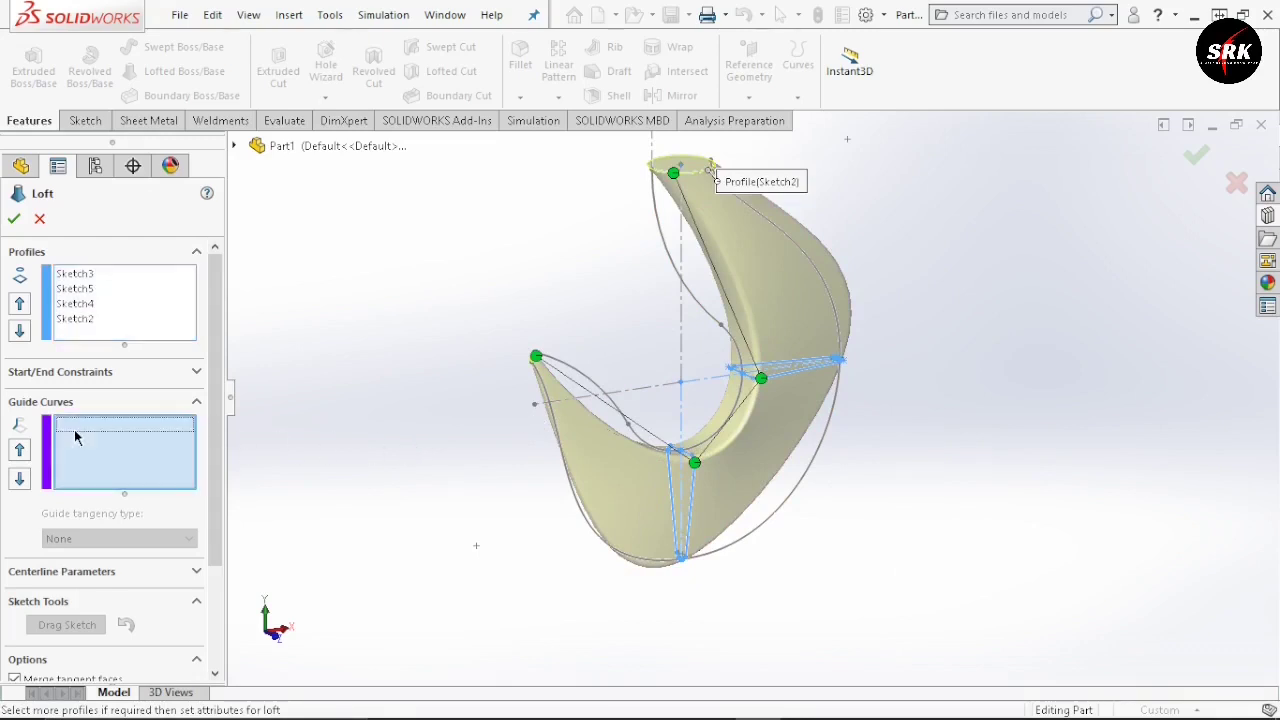
{"action": "left_click", "coordinate": [568, 368]}
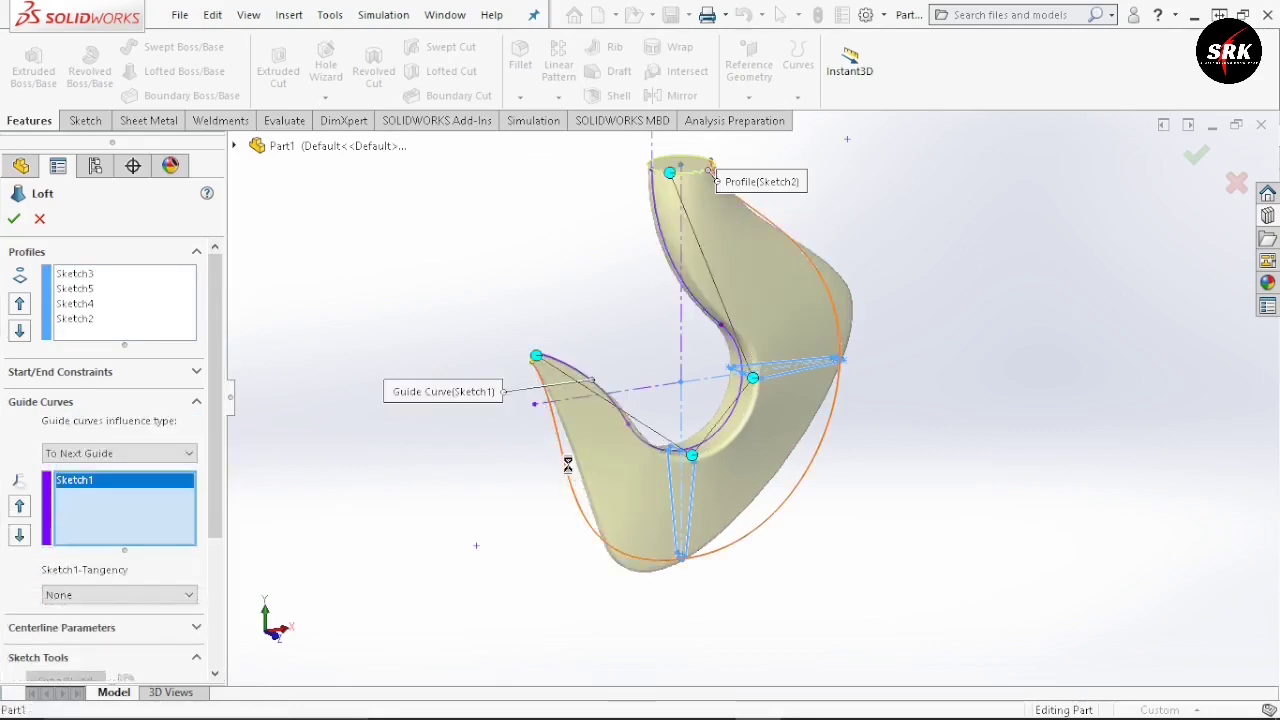
{"action": "left_click", "coordinate": [568, 465]}
{"action": "mouse_move", "coordinate": [568, 465]}
{"action": "middle_mouse_down"}
{"action": "mouse_move", "coordinate": [709, 366]}
{"action": "mouse_move", "coordinate": [858, 455]}
{"action": "mouse_move", "coordinate": [843, 455]}
{"action": "middle_mouse_up"}
{"action": "scroll", "coordinate": [612, 393], "scroll_direction": "up", "scroll_amount": 2}
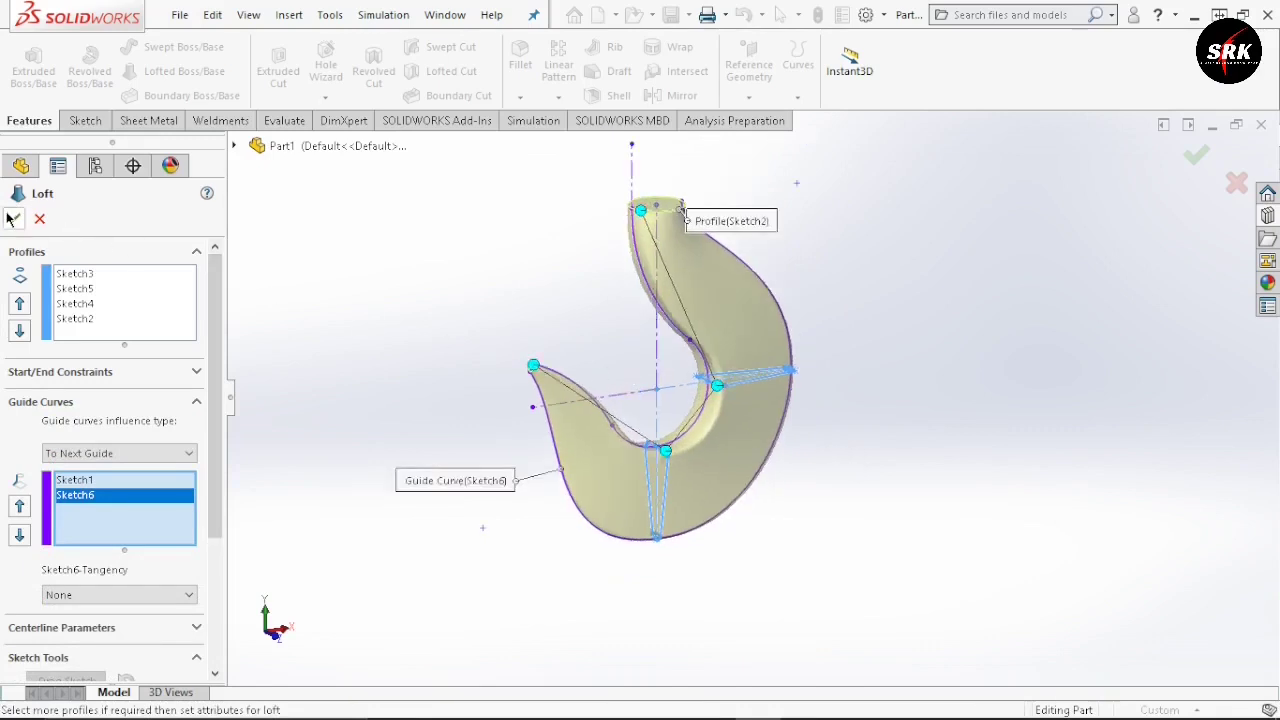
{"action": "left_click", "coordinate": [1196, 153]}
{"action": "scroll", "coordinate": [670, 280], "scroll_direction": "down", "scroll_amount": 2}
{"action": "scroll", "coordinate": [819, 257], "scroll_direction": "up", "scroll_amount": 2}
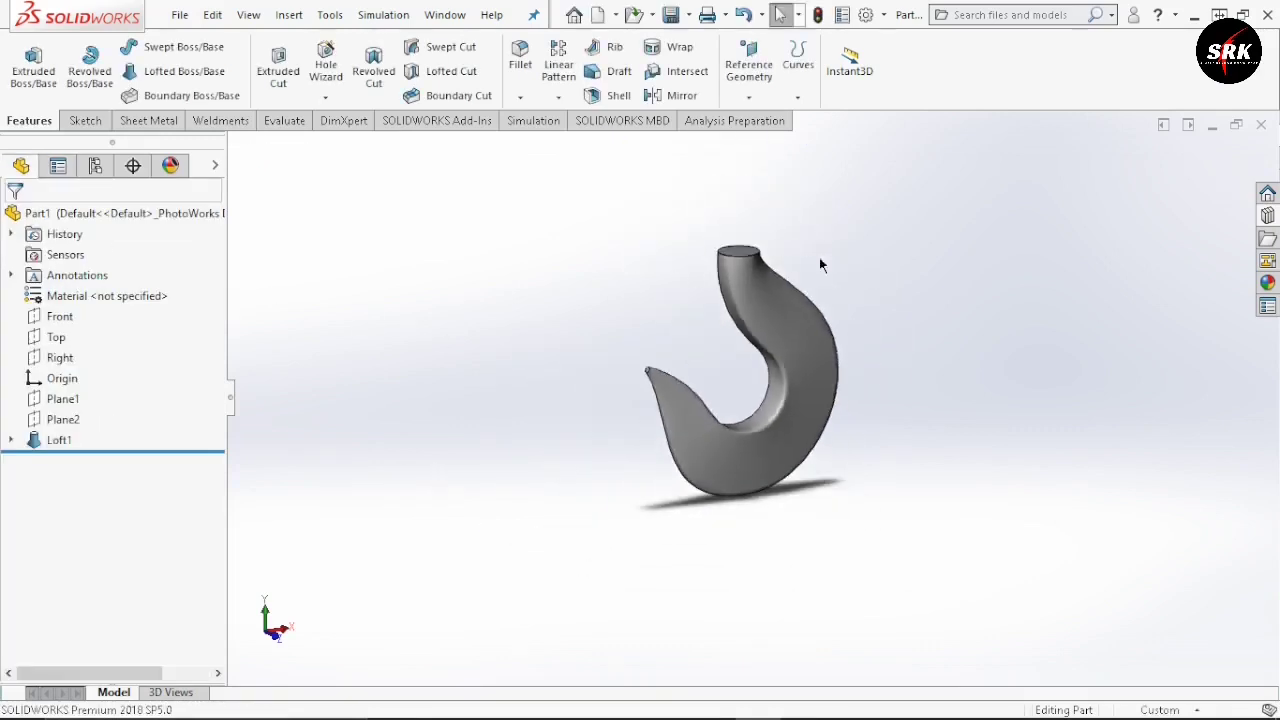
- Fillet the circular edge at the hook's tip with a 3 mm radius
{"action": "scroll", "coordinate": [822, 277], "scroll_direction": "down", "scroll_amount": 2}
{"action": "scroll", "coordinate": [556, 456], "scroll_direction": "down", "scroll_amount": 4}
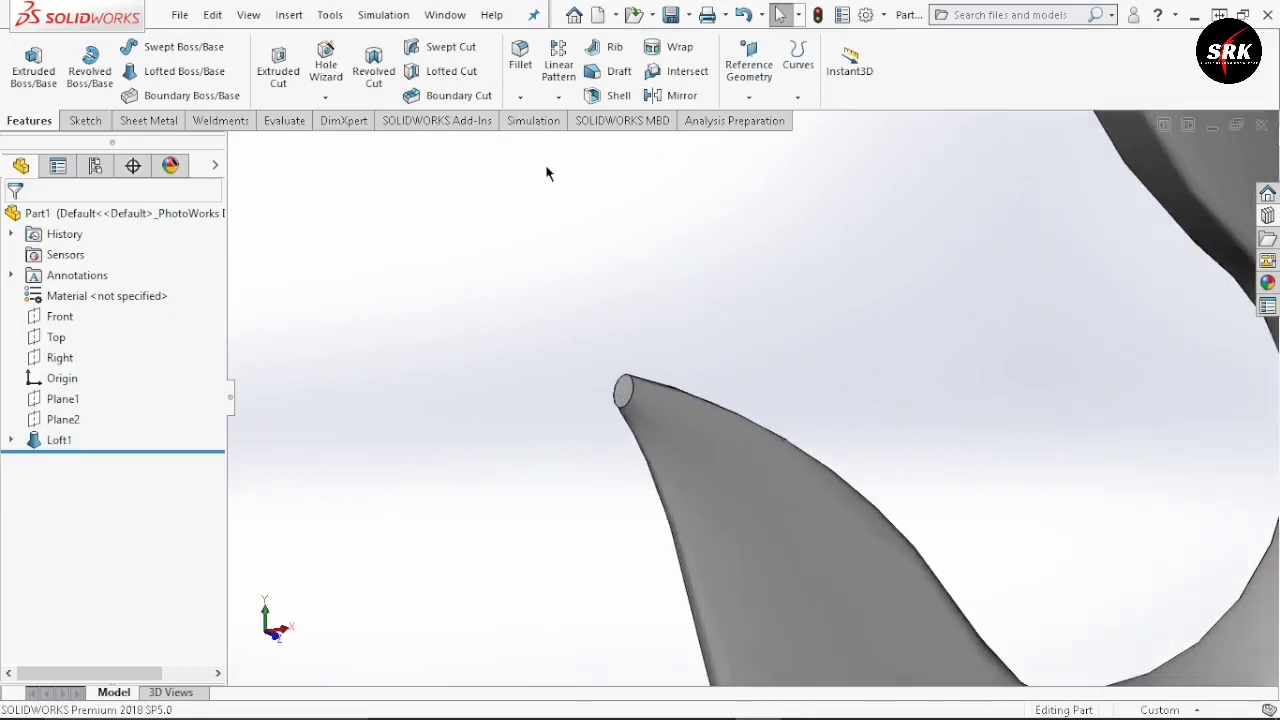
{"action": "left_click", "coordinate": [518, 60]}
{"action": "left_click", "coordinate": [632, 390]}
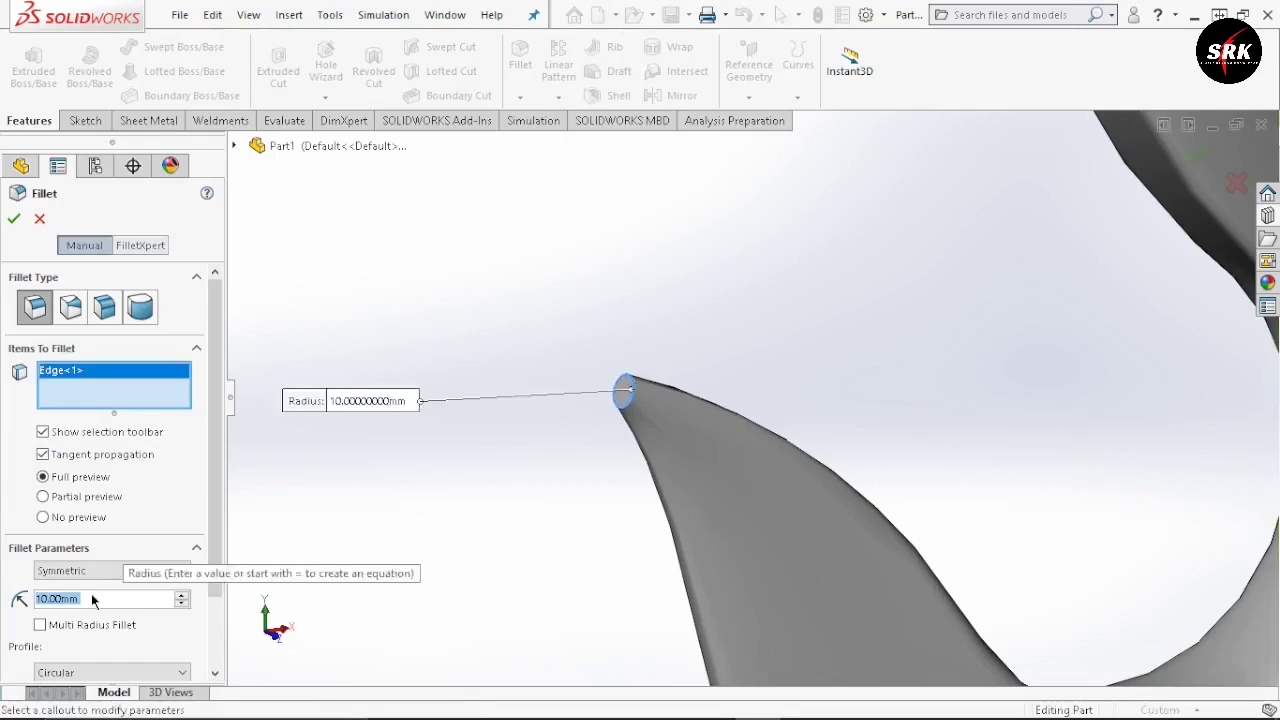
{"action": "type", "text": "3"}
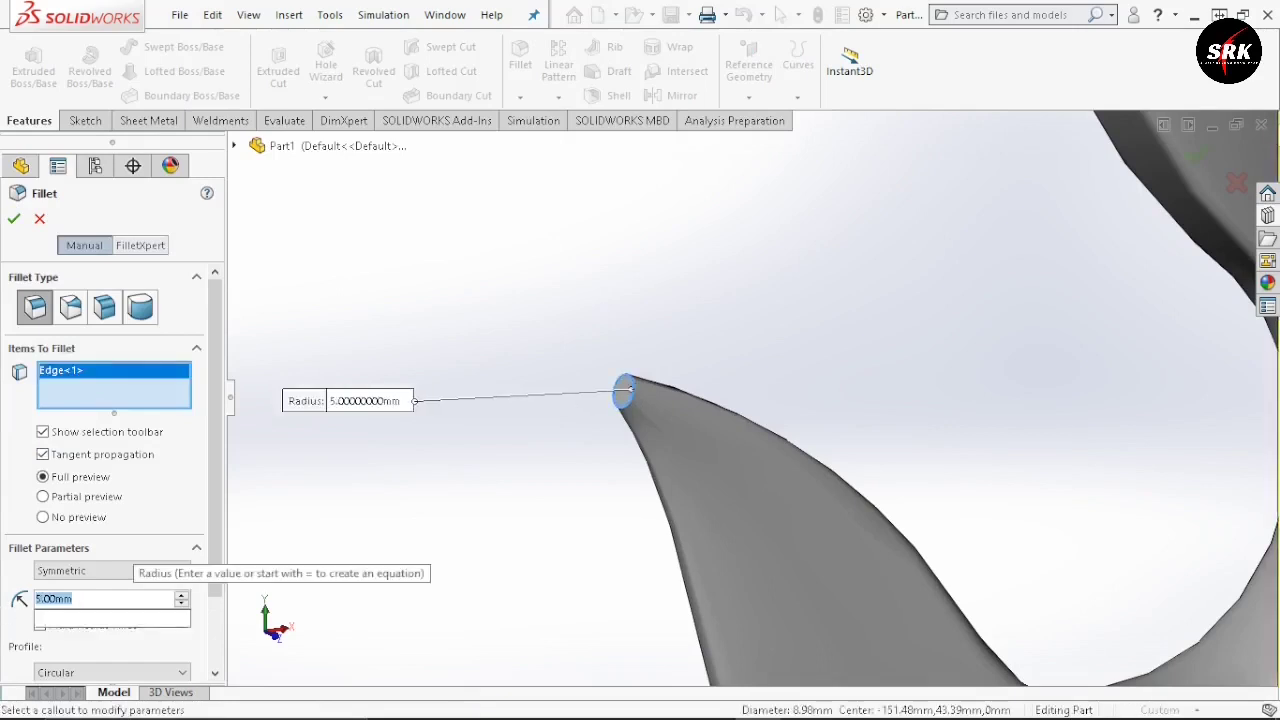
{"action": "key", "text": "Return"}
{"action": "left_click", "coordinate": [14, 221]}
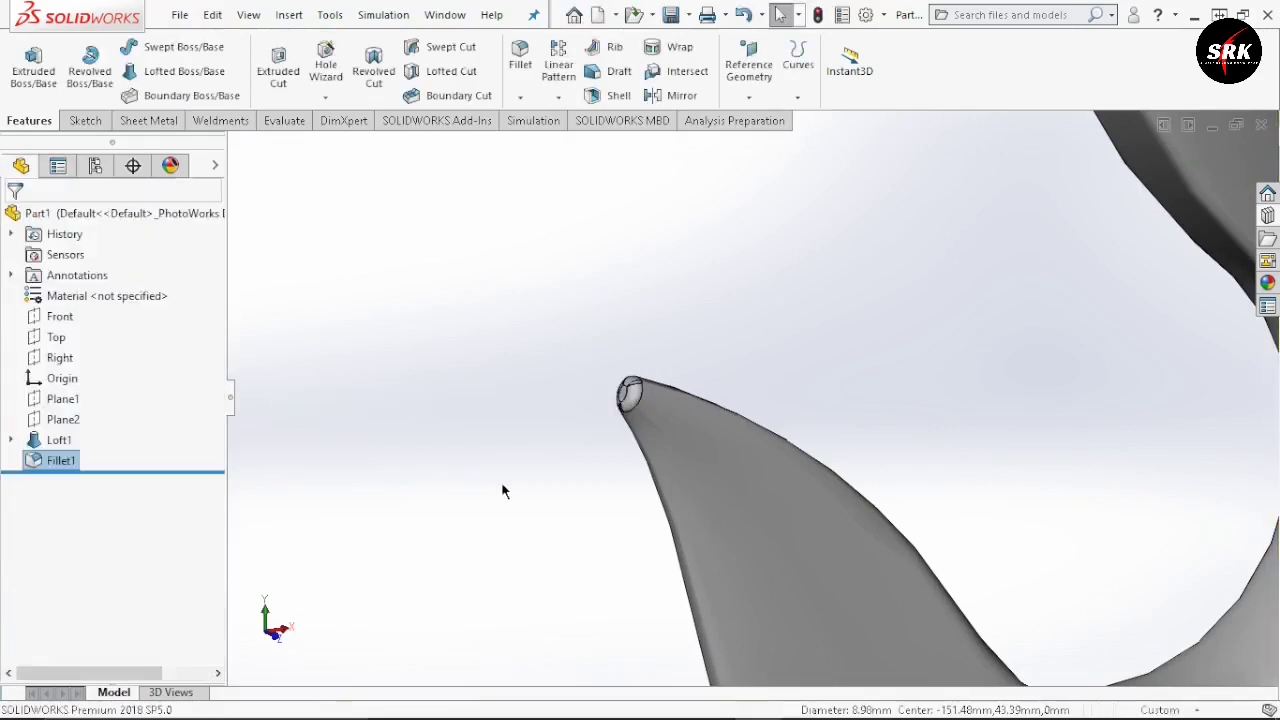
- On the hook's flat upper end face, sketch a circle centred on the origin with a radius of about 41 mm
{"action": "scroll", "coordinate": [690, 415], "scroll_direction": "up", "scroll_amount": 5}
{"action": "scroll", "coordinate": [777, 423], "scroll_direction": "down", "scroll_amount": 1}
{"action": "scroll", "coordinate": [838, 318], "scroll_direction": "up", "scroll_amount": 3}
{"action": "scroll", "coordinate": [904, 390], "scroll_direction": "down", "scroll_amount": 2}
{"action": "scroll", "coordinate": [770, 302], "scroll_direction": "up", "scroll_amount": 2}
{"action": "scroll", "coordinate": [780, 365], "scroll_direction": "down", "scroll_amount": 3}
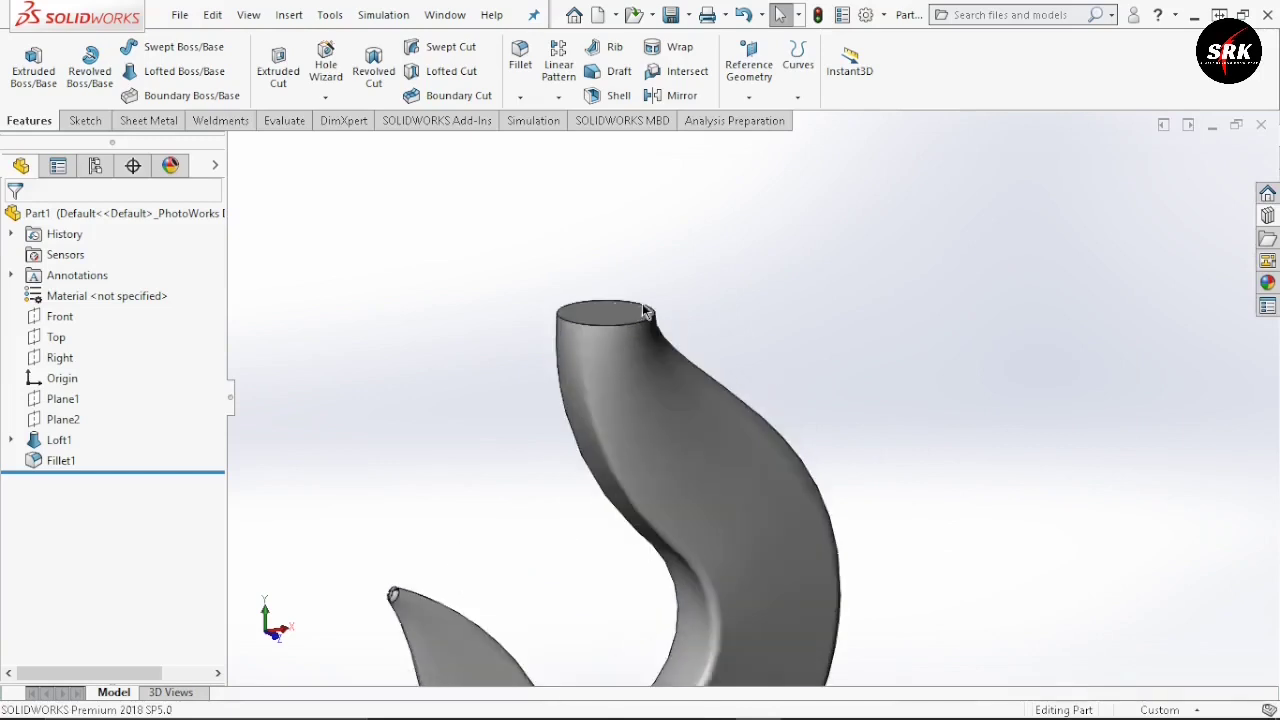
{"action": "left_click", "coordinate": [607, 311]}
{"action": "left_click", "coordinate": [773, 247]}
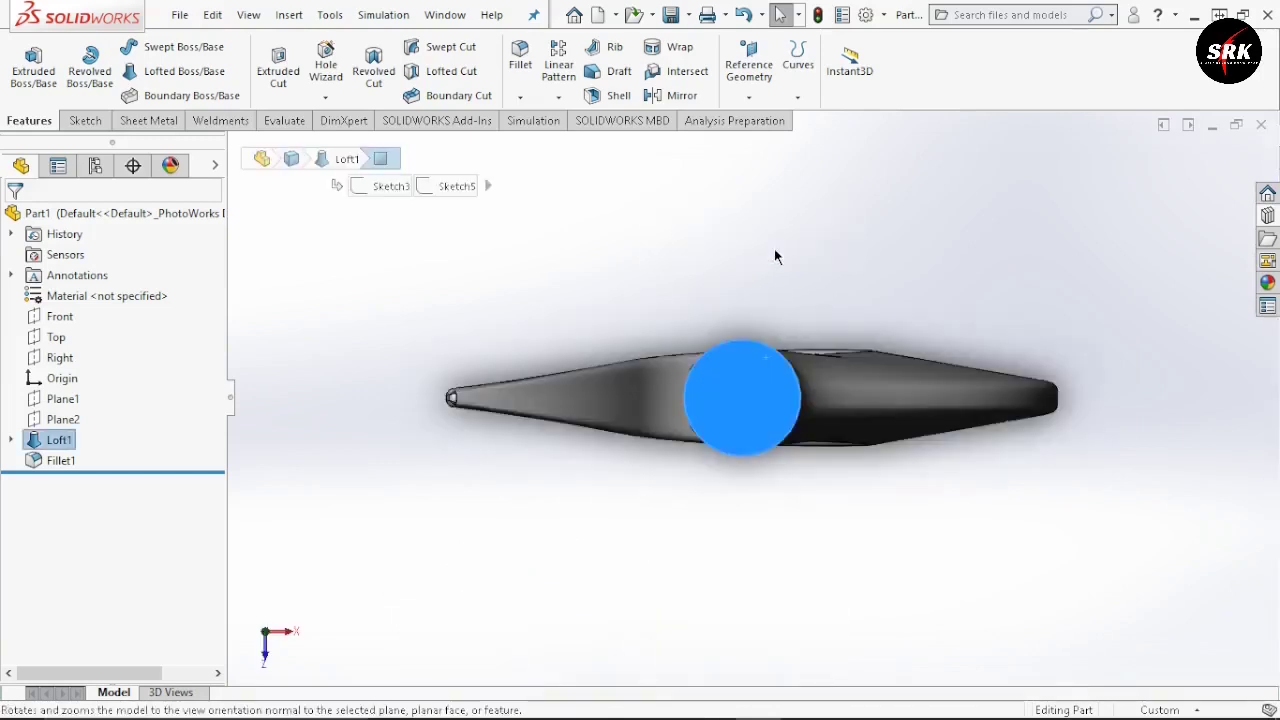
{"action": "left_click", "coordinate": [86, 121]}
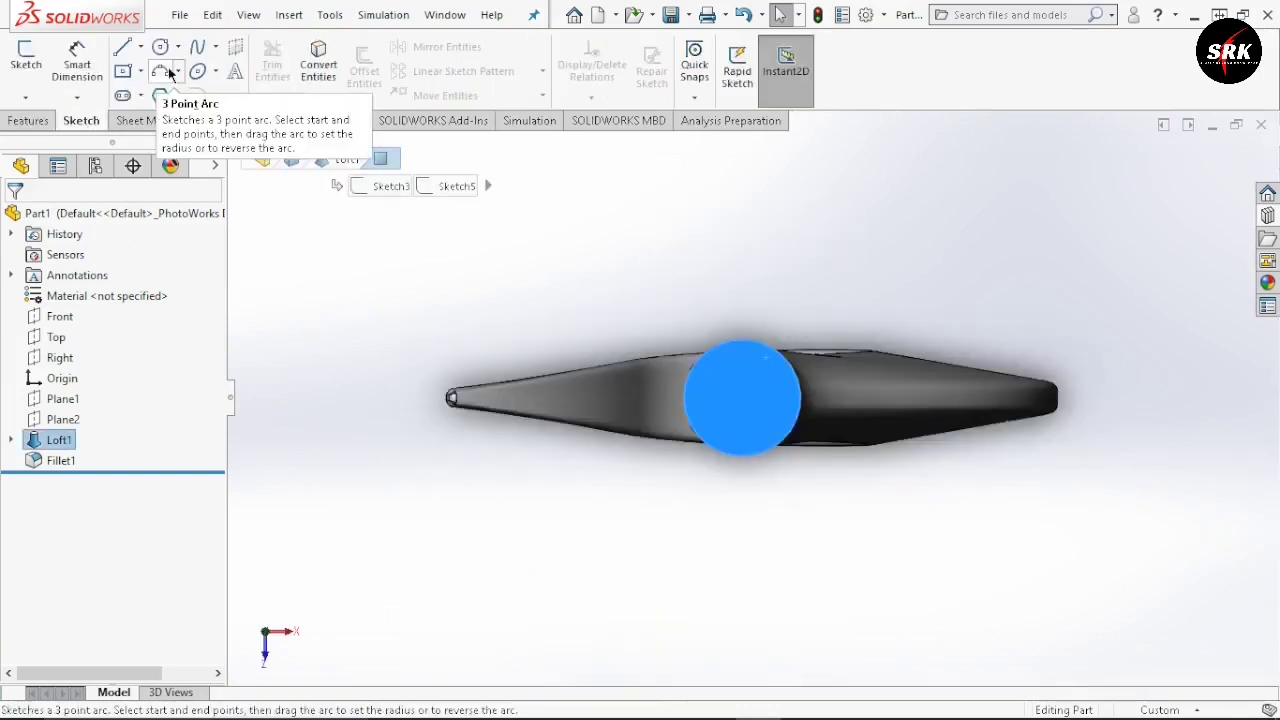
{"action": "left_click", "coordinate": [160, 47]}
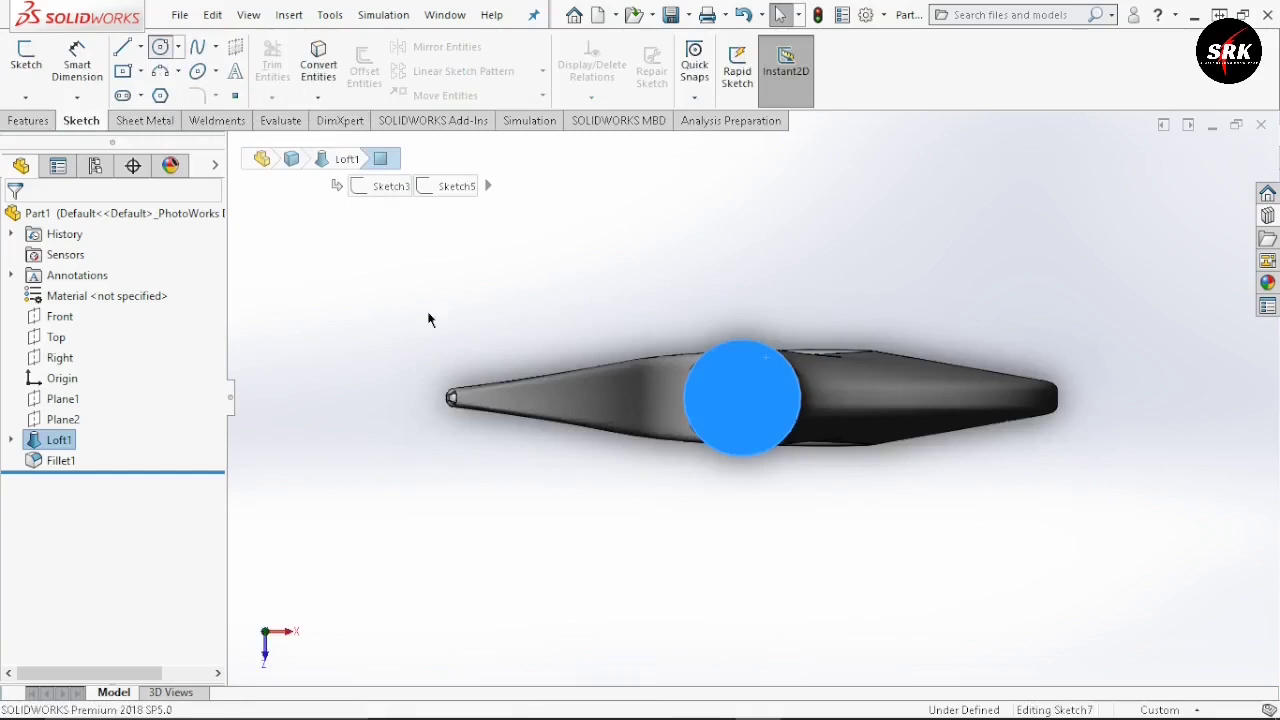
{"action": "left_click", "coordinate": [742, 398]}
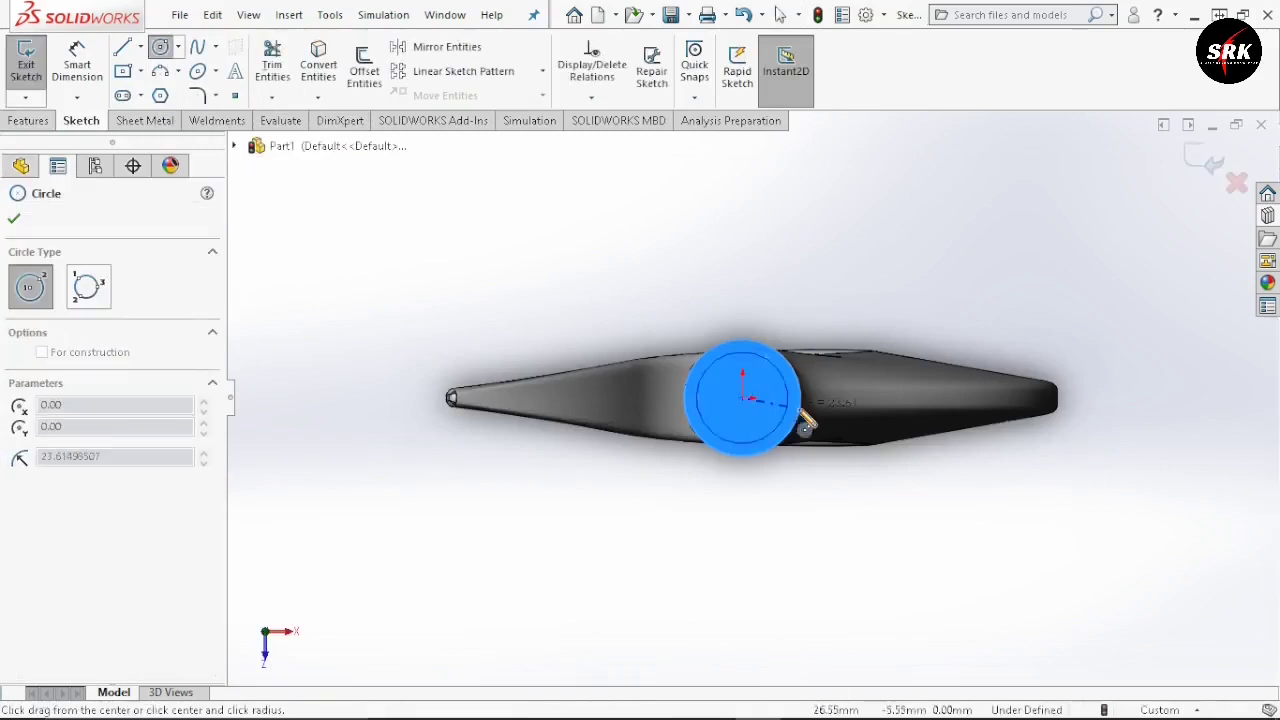
{"action": "left_click", "coordinate": [828, 414]}
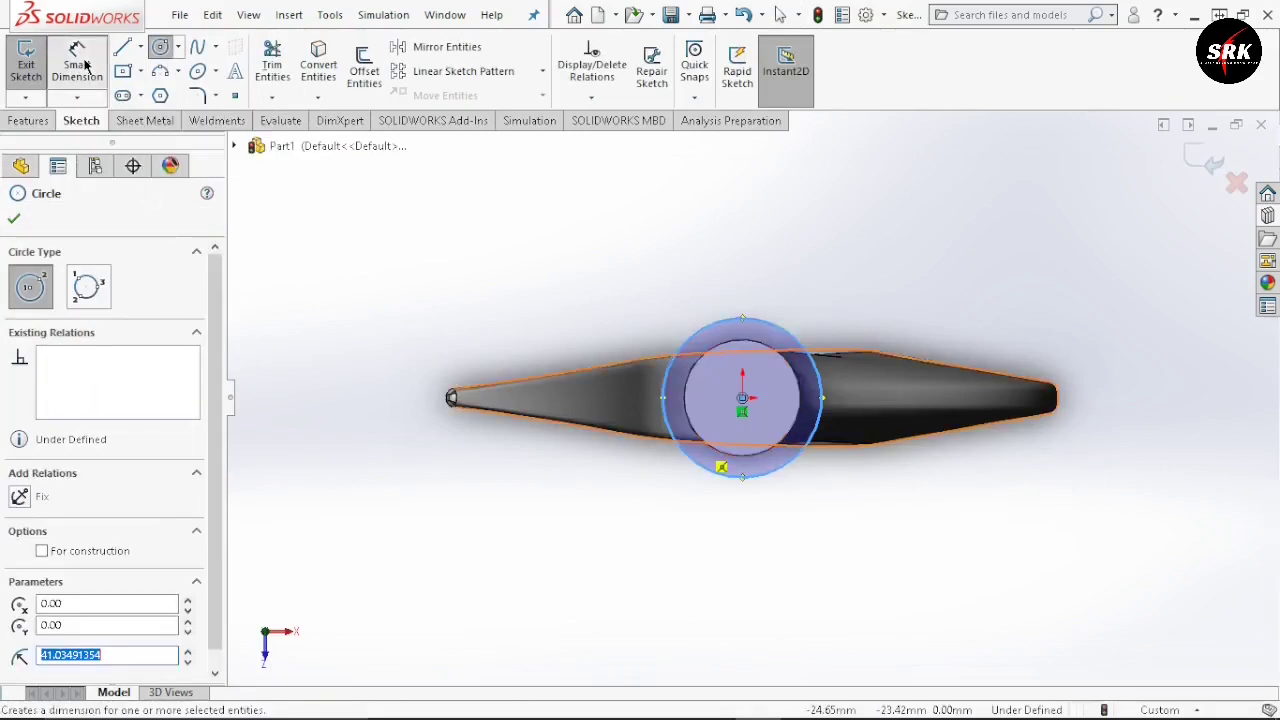
- Dimension the circle's diameter to 64 mm
{"action": "left_click", "coordinate": [88, 66]}
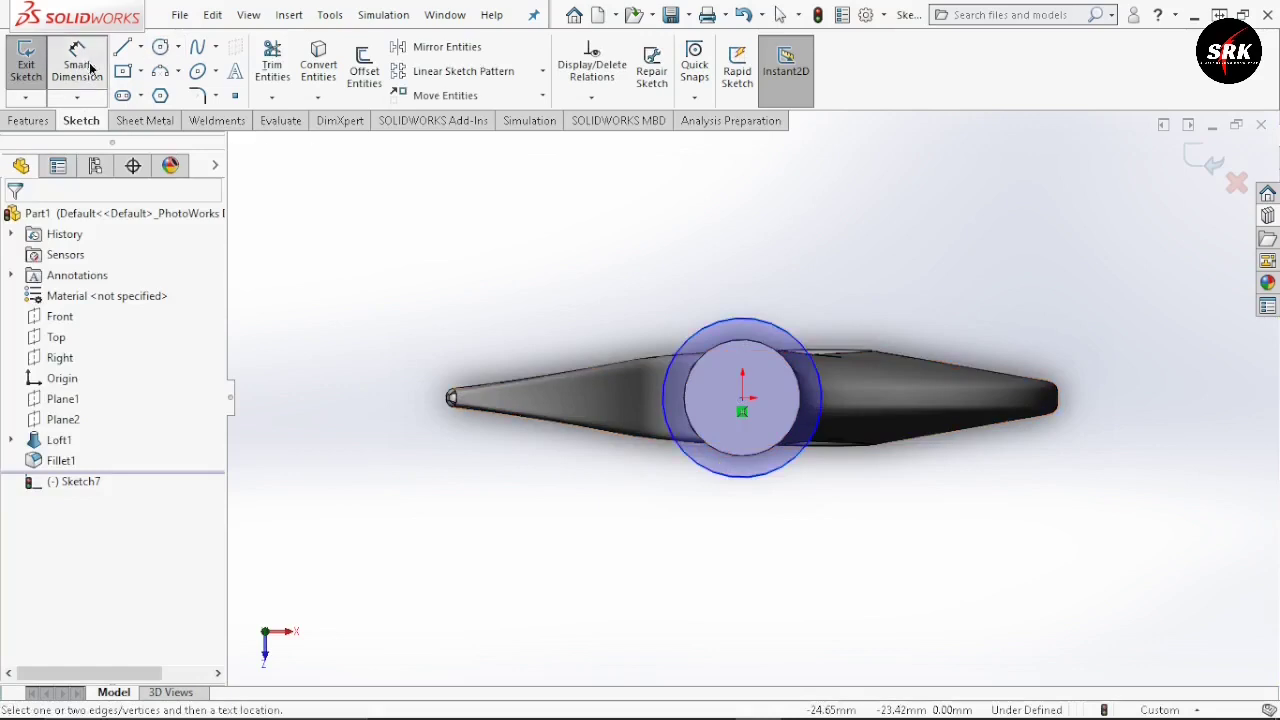
{"action": "left_click", "coordinate": [758, 319]}
{"action": "left_click", "coordinate": [766, 278]}
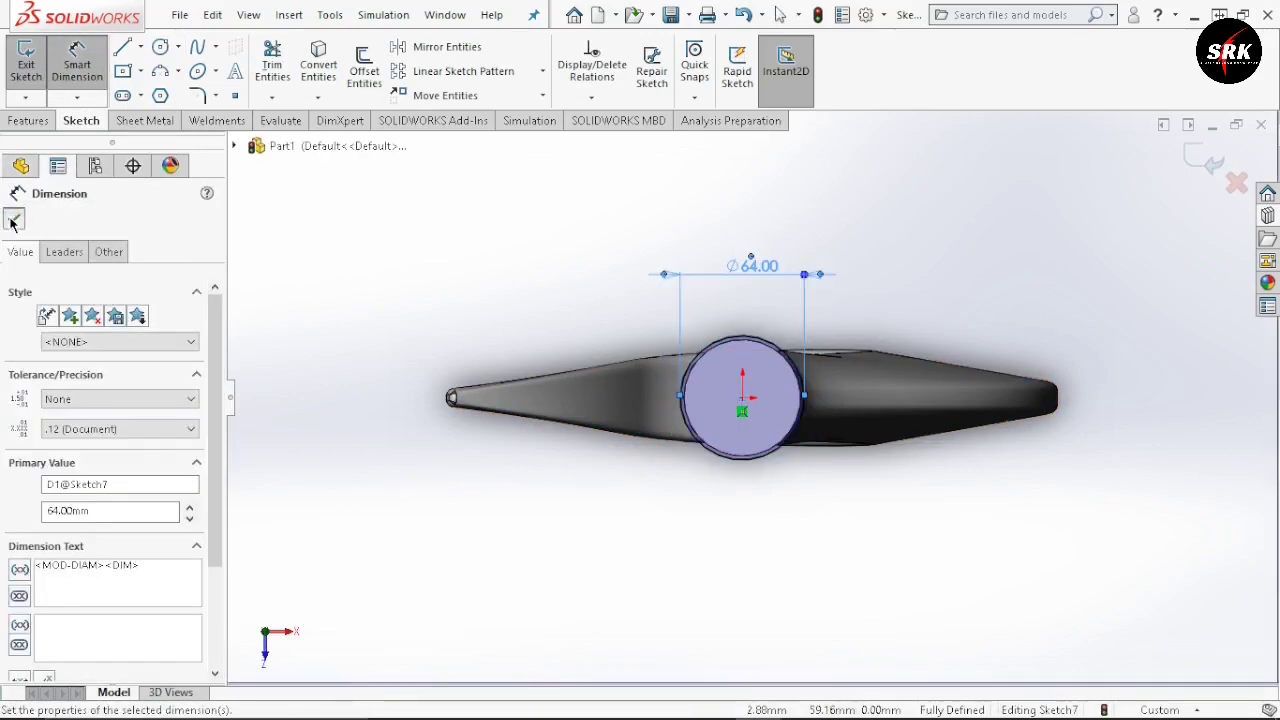
{"action": "left_click", "coordinate": [13, 220]}
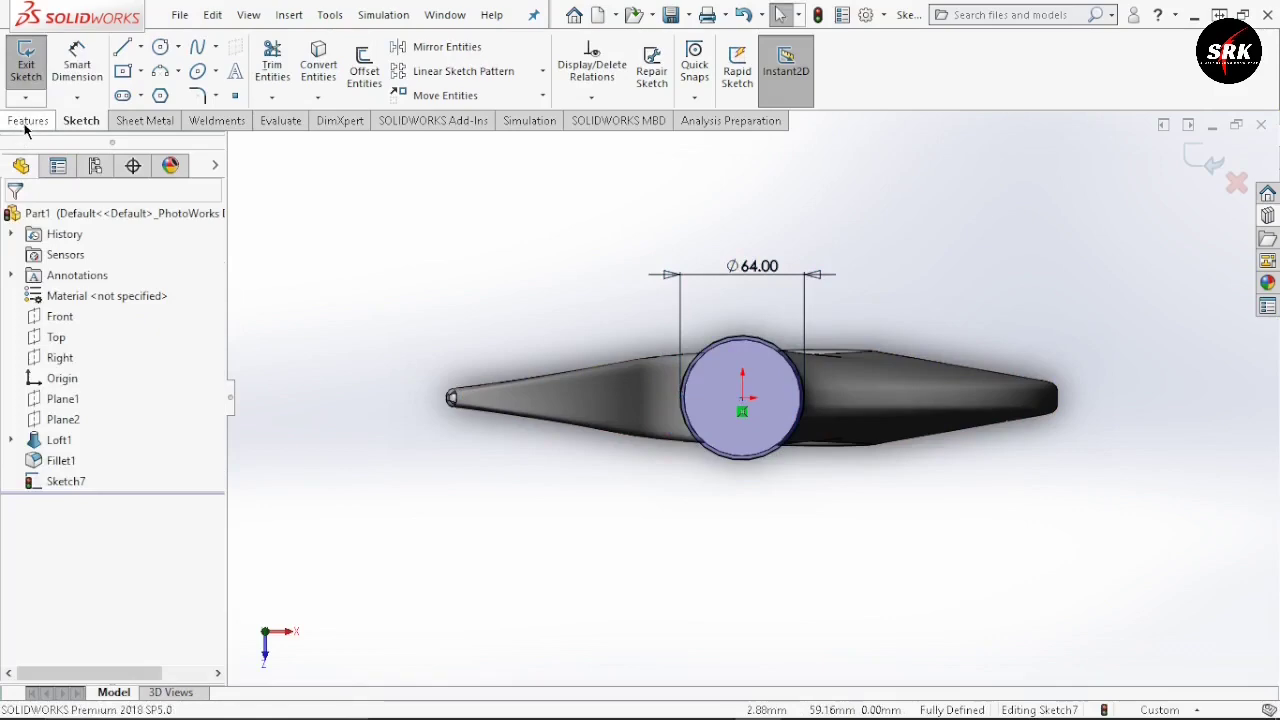
- Extrude the circle upward 150 mm as a blind boss to form the hook's shank
{"action": "left_click", "coordinate": [24, 122]}
{"action": "left_click", "coordinate": [38, 88]}
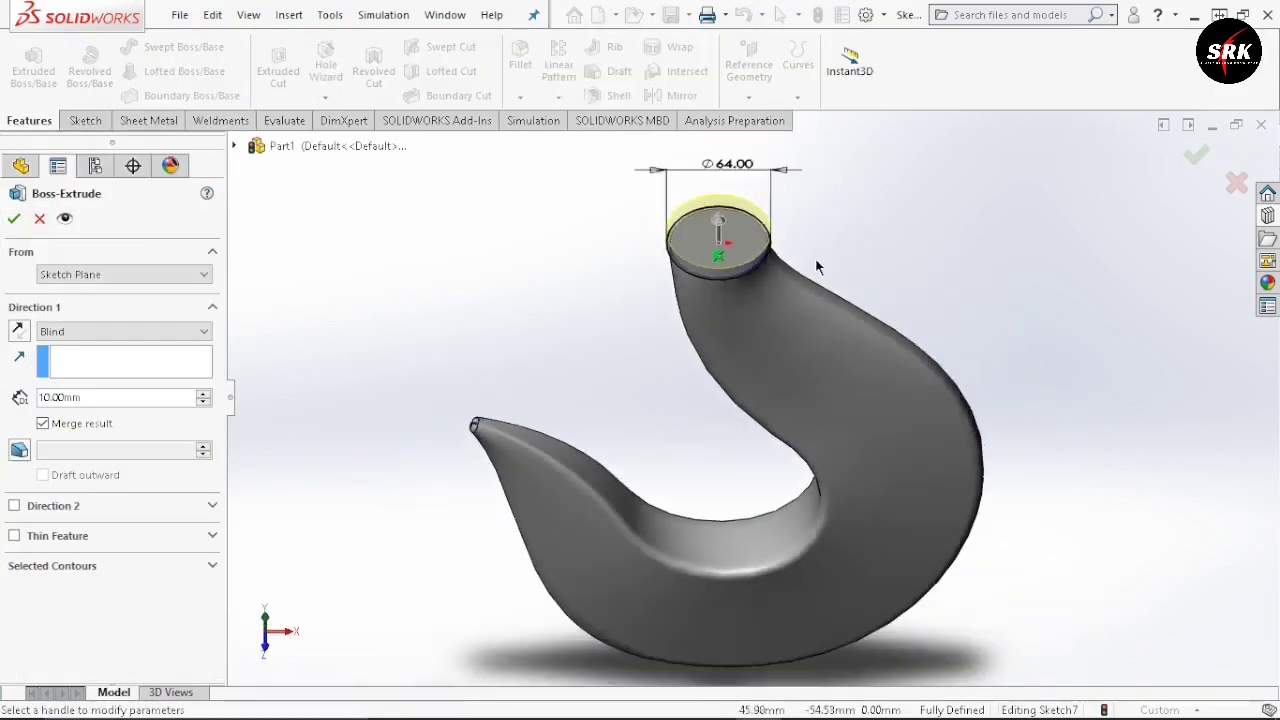
{"action": "left_click", "coordinate": [89, 397]}
{"action": "type", "text": "150"}
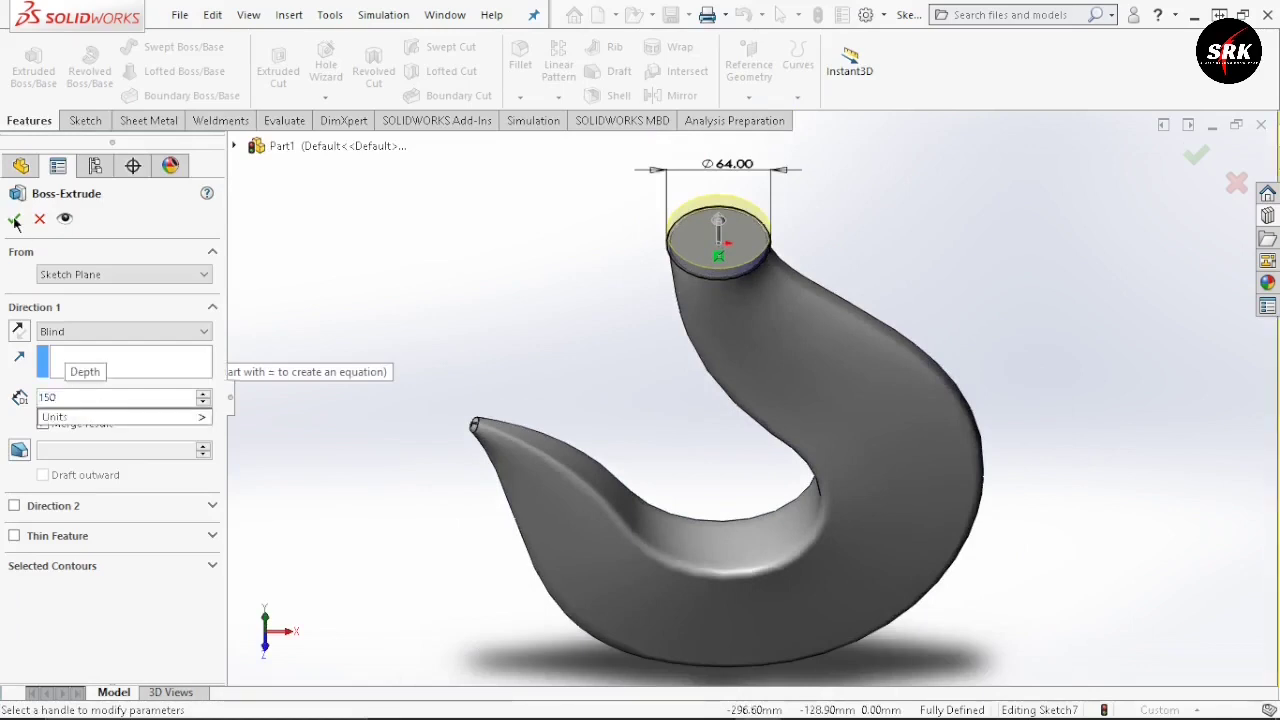
{"action": "left_click", "coordinate": [13, 219]}
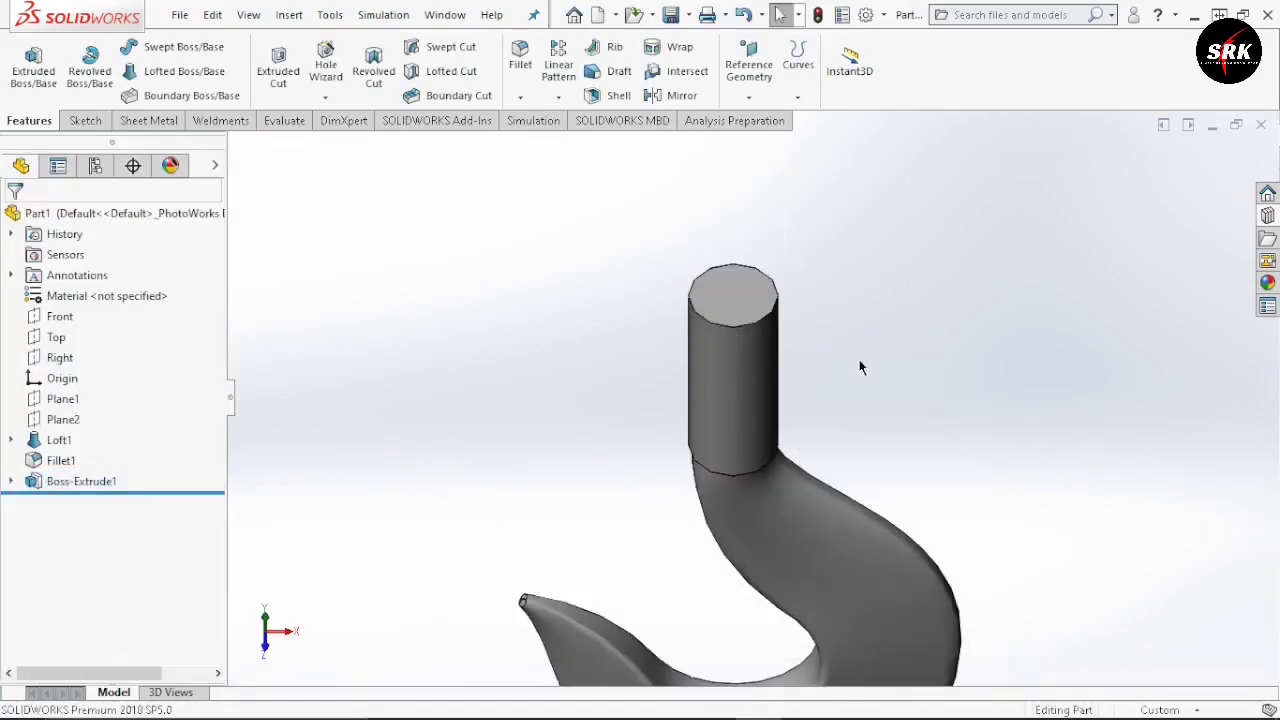
- Start a sketch on the shank's upper face and convert its circular edge into a sketch circle
{"action": "left_click", "coordinate": [754, 309]}
{"action": "left_click", "coordinate": [835, 244]}
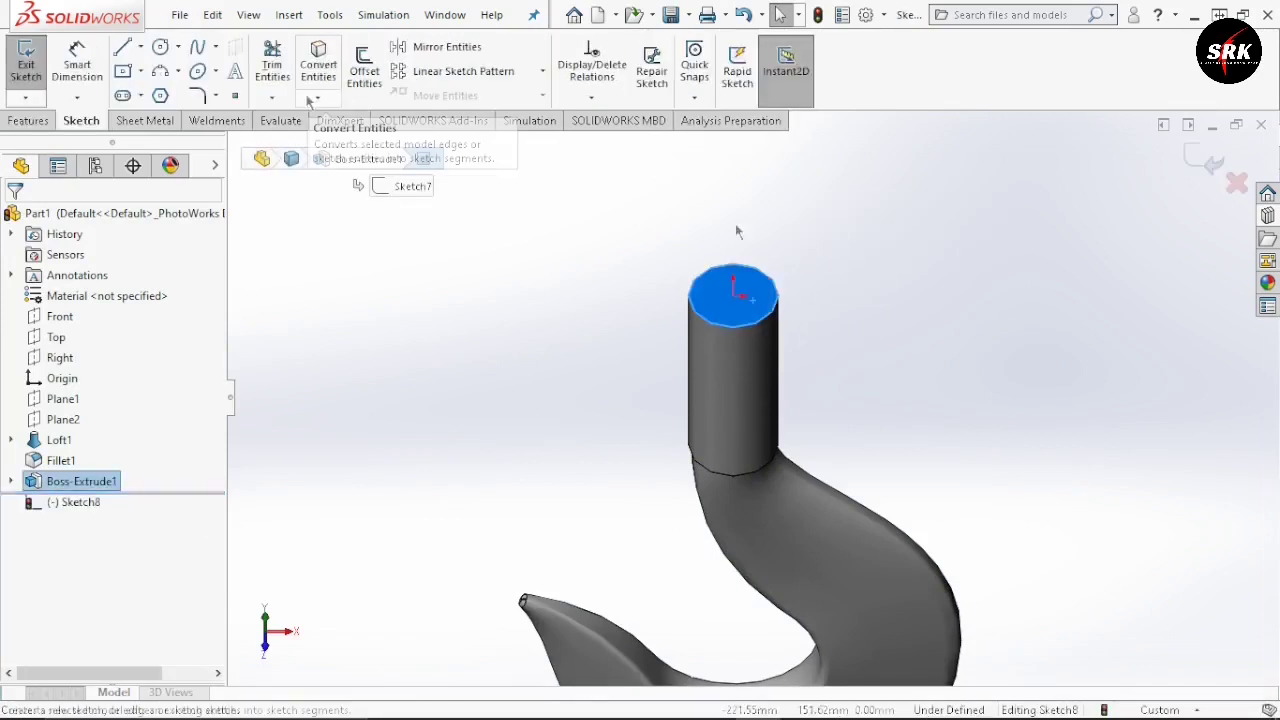
{"action": "left_click", "coordinate": [318, 64]}
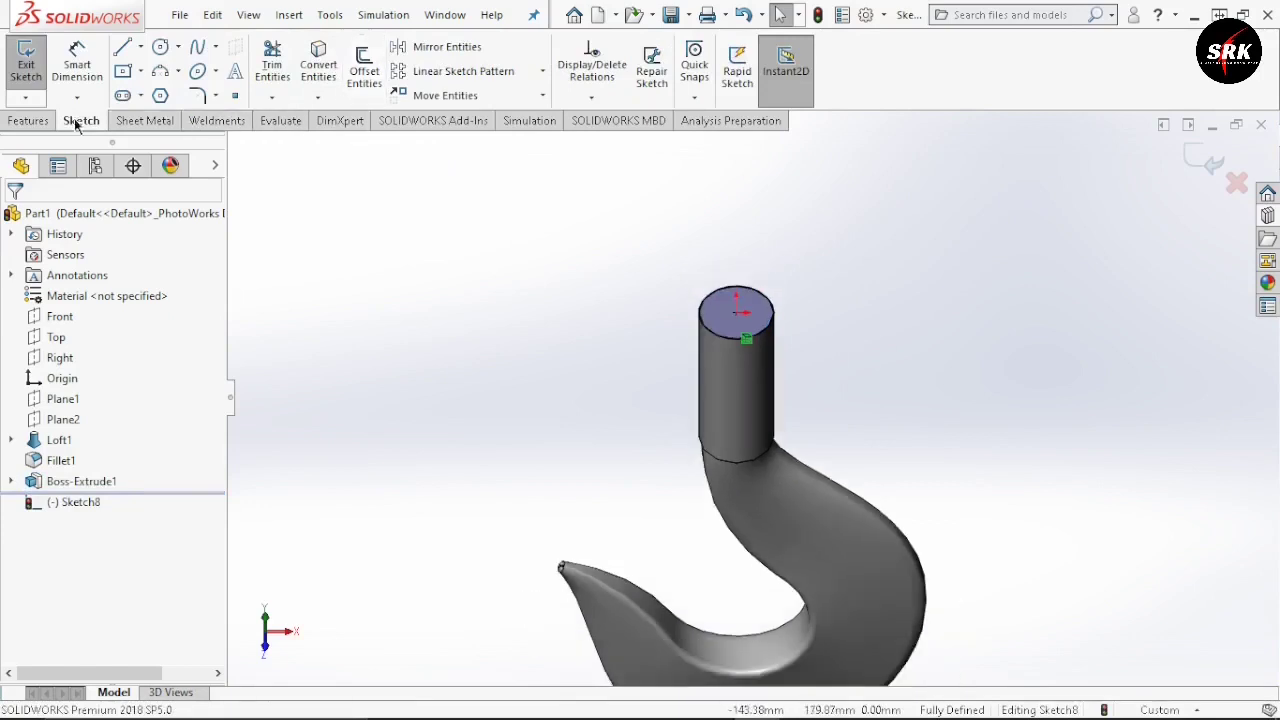
- Start a helix from the converted circle, defined by Height and Pitch, and reverse its direction so it runs down the shank
{"action": "left_click", "coordinate": [28, 120]}
{"action": "left_click", "coordinate": [800, 98]}
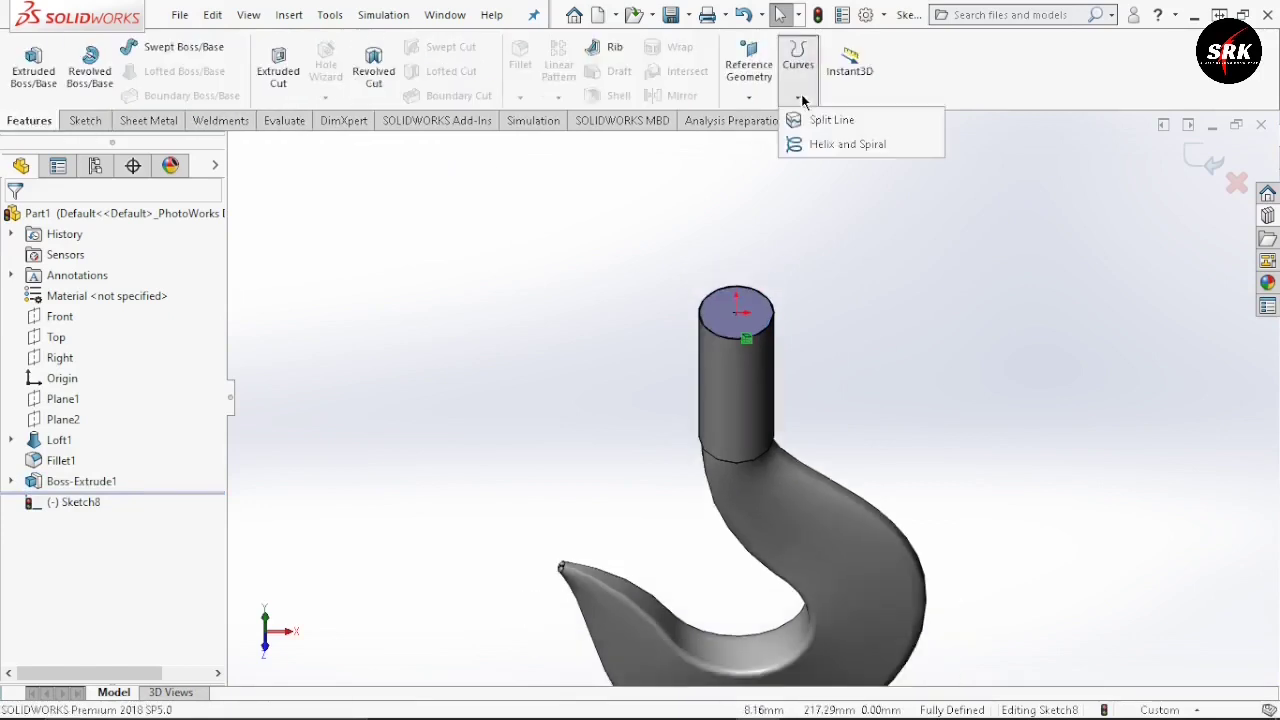
{"action": "left_click", "coordinate": [814, 145]}
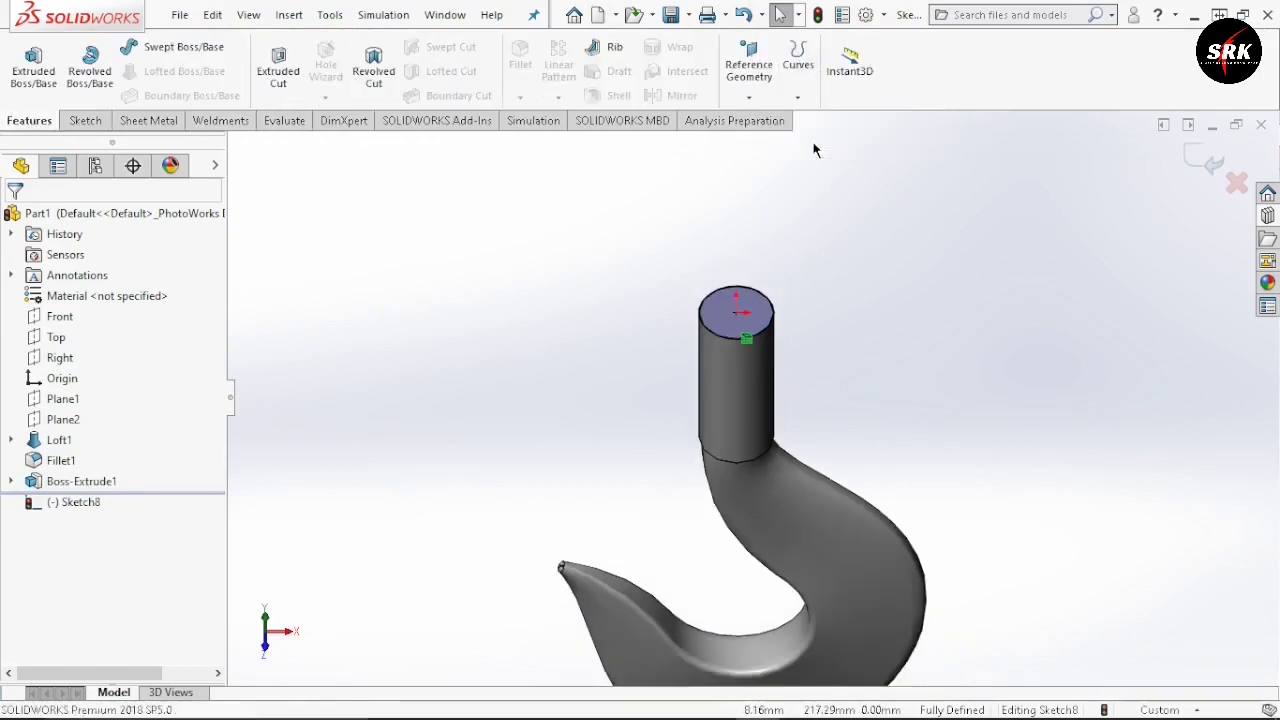
{"action": "left_click", "coordinate": [75, 275]}
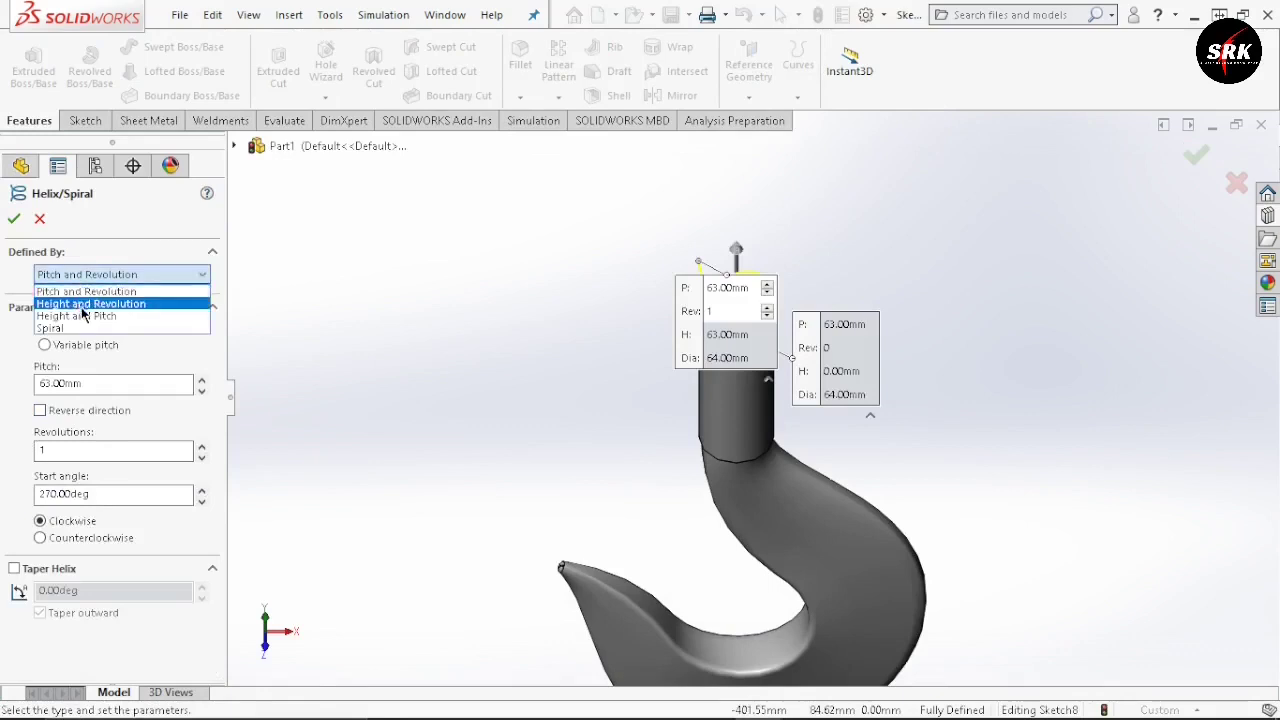
{"action": "left_click", "coordinate": [76, 315]}
{"action": "left_click", "coordinate": [40, 455]}
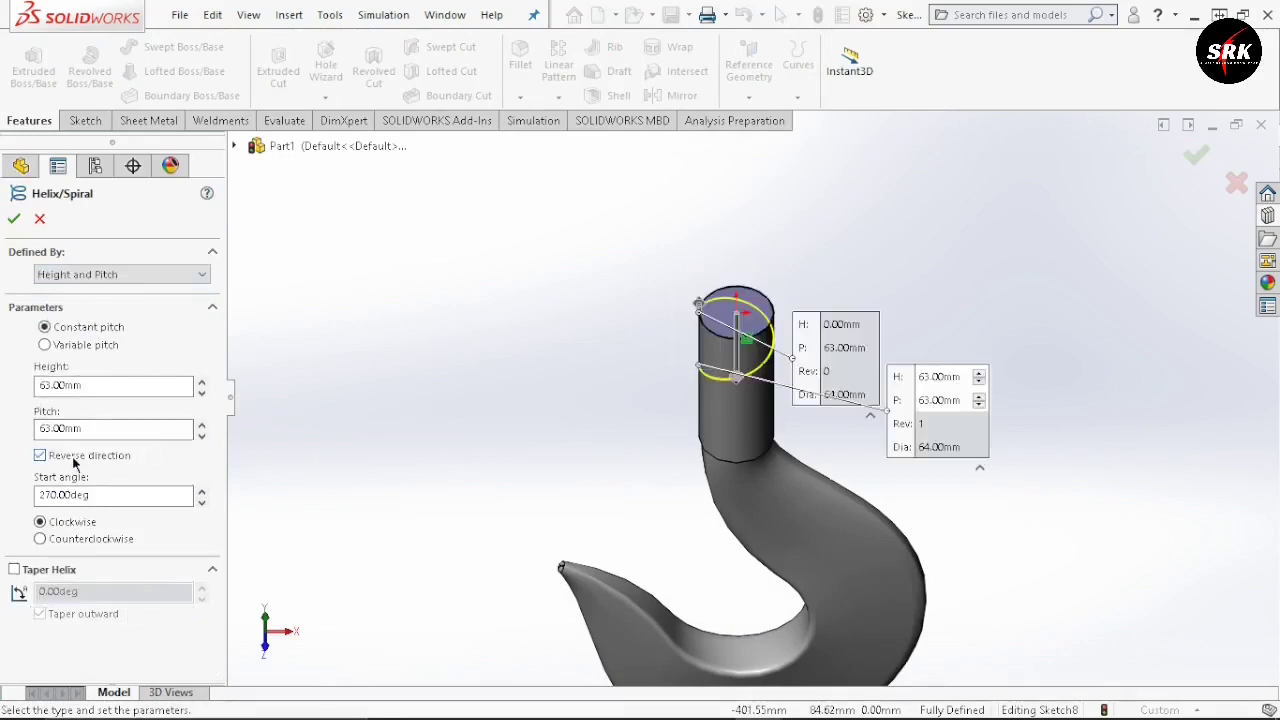
- Set the helix's height to 75 mm and its pitch to 5 mm and accept it
{"action": "left_click_drag", "start_coordinate": [88, 386], "coordinate": [2, 387]}
{"action": "type", "text": "75"}
{"action": "key", "text": "Tab"}
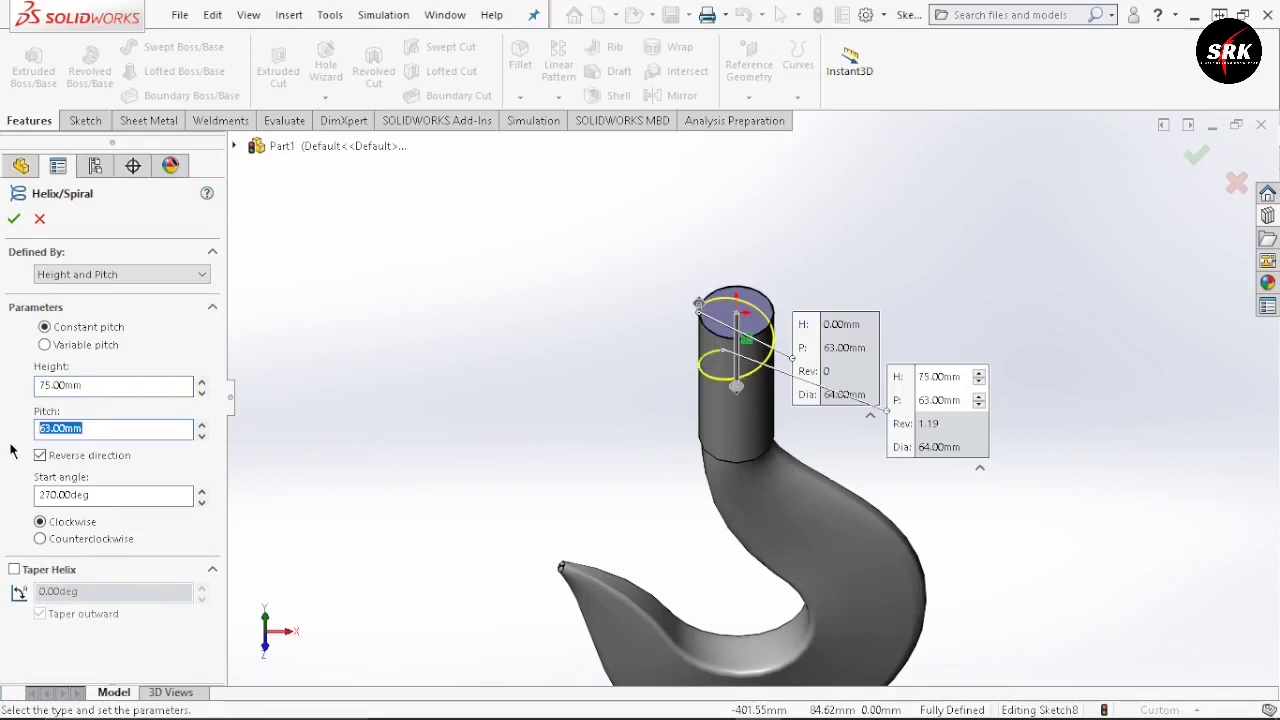
{"action": "type", "text": "5"}
{"action": "key", "text": "Return"}
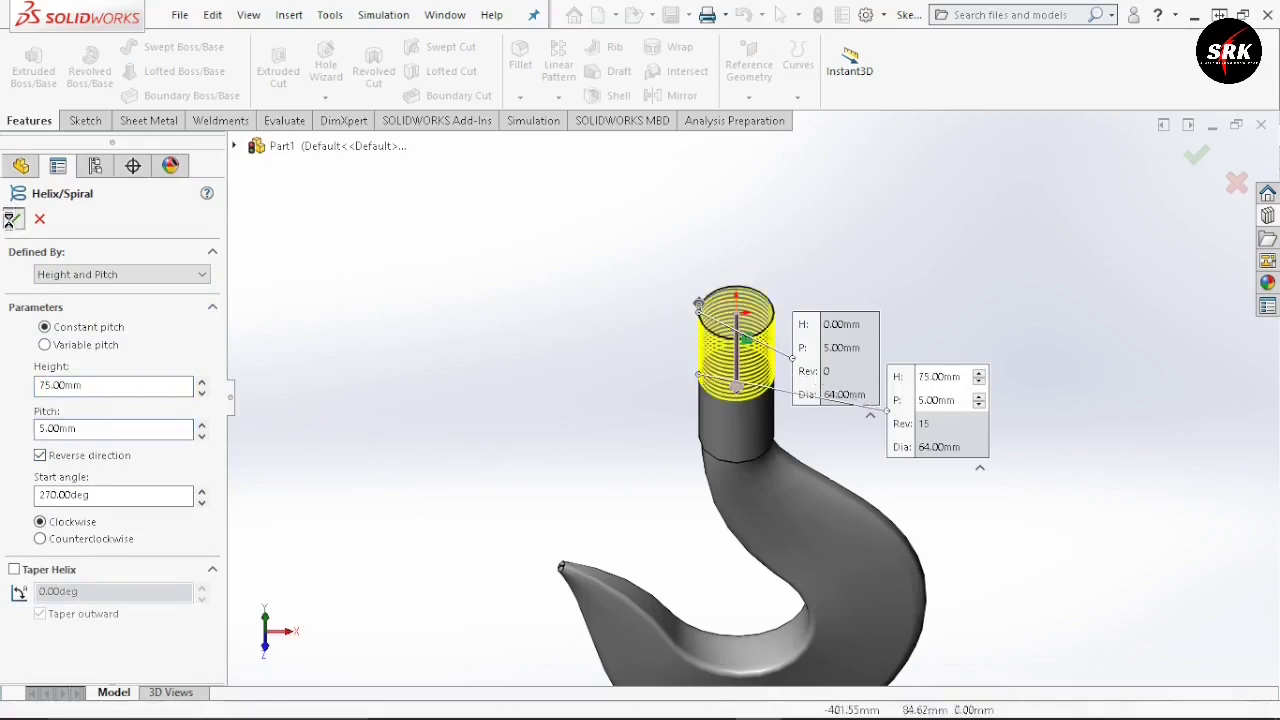
- Accept the helix and, on the Front plane, sketch a three-sided polygon beside the shank's upper edge, about 3.1 mm from centre to vertex
{"action": "left_click", "coordinate": [14, 220]}
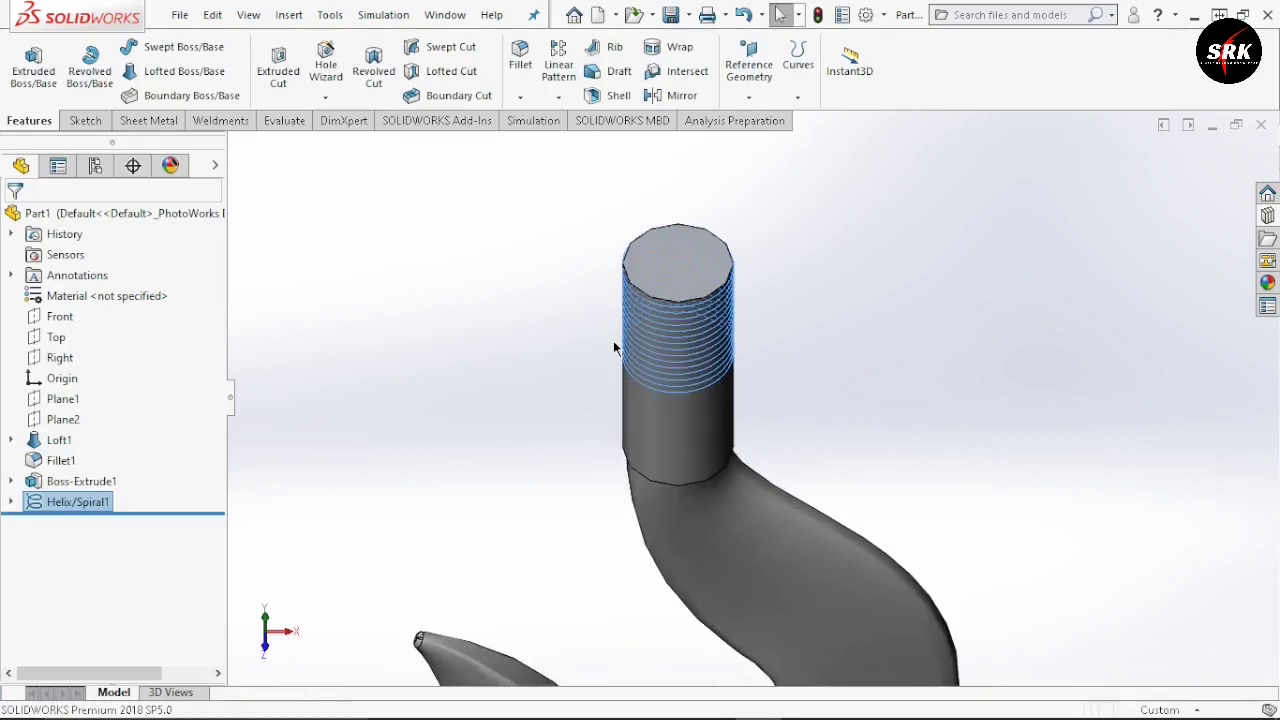
{"action": "left_click", "coordinate": [60, 316]}
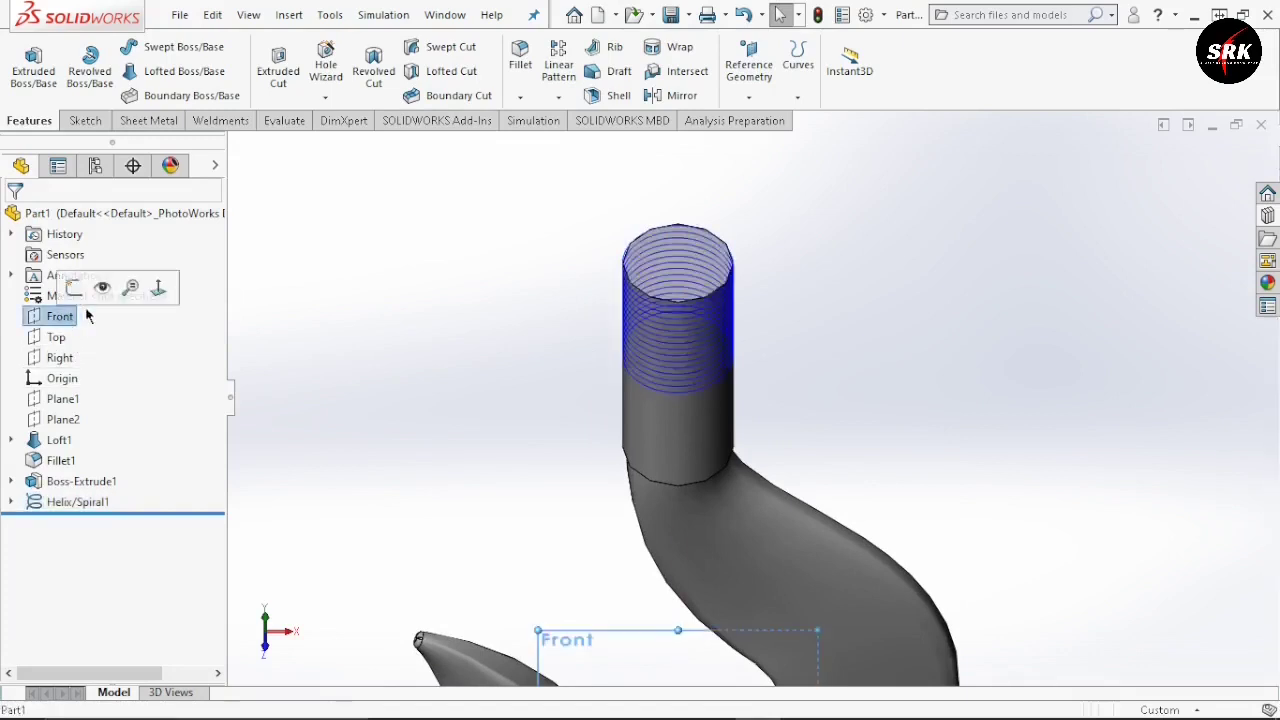
{"action": "left_click", "coordinate": [156, 288]}
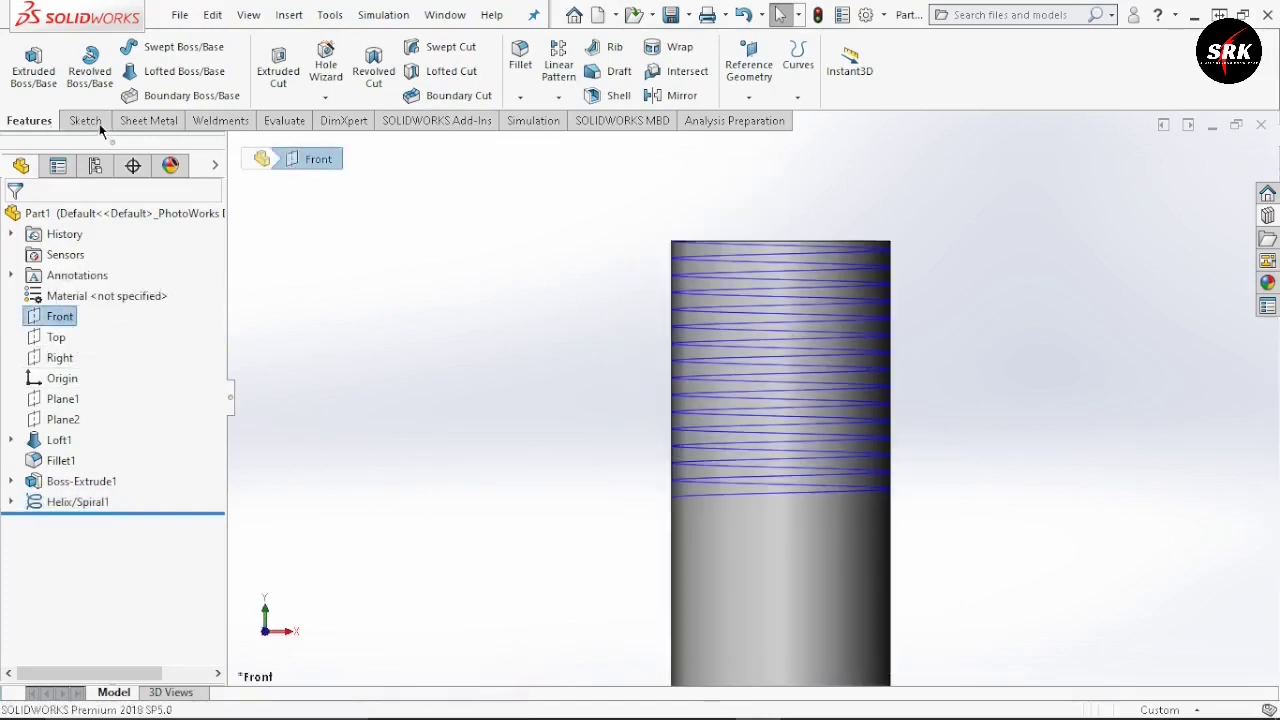
{"action": "left_click", "coordinate": [100, 121]}
{"action": "left_click", "coordinate": [160, 95]}
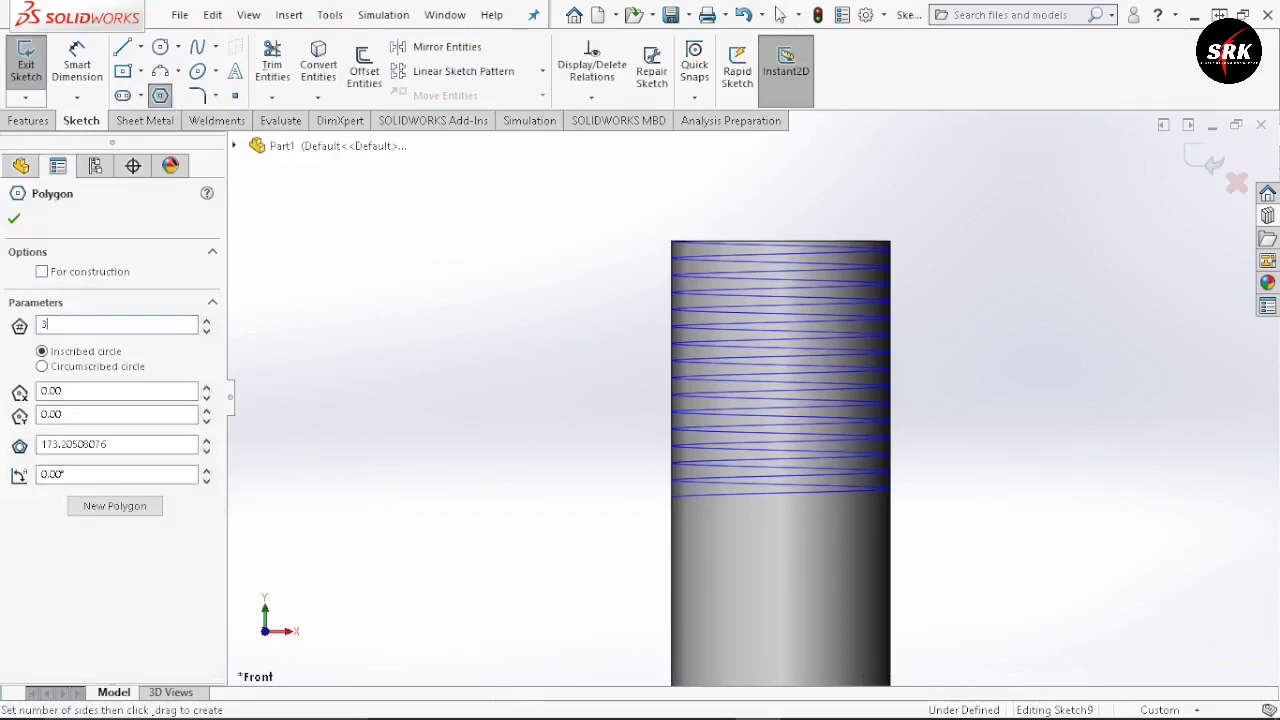
{"action": "scroll", "coordinate": [672, 277], "scroll_direction": "down", "scroll_amount": 2}
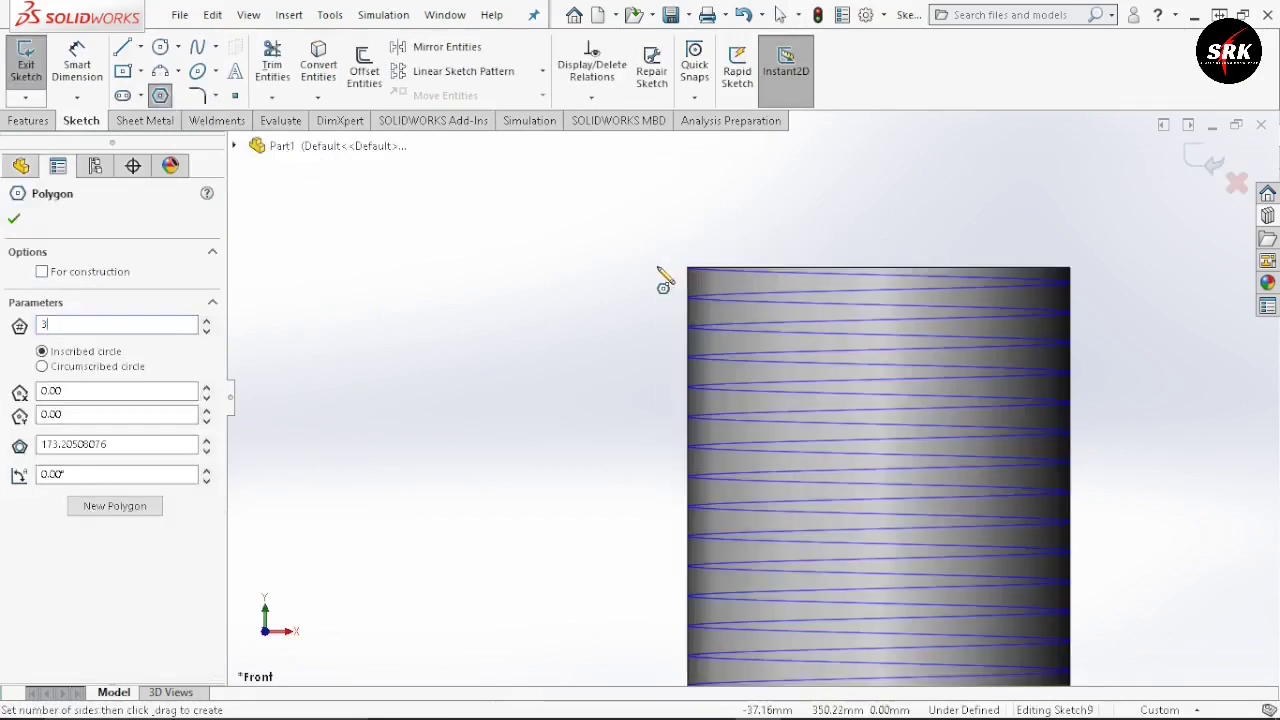
{"action": "left_click", "coordinate": [659, 269]}
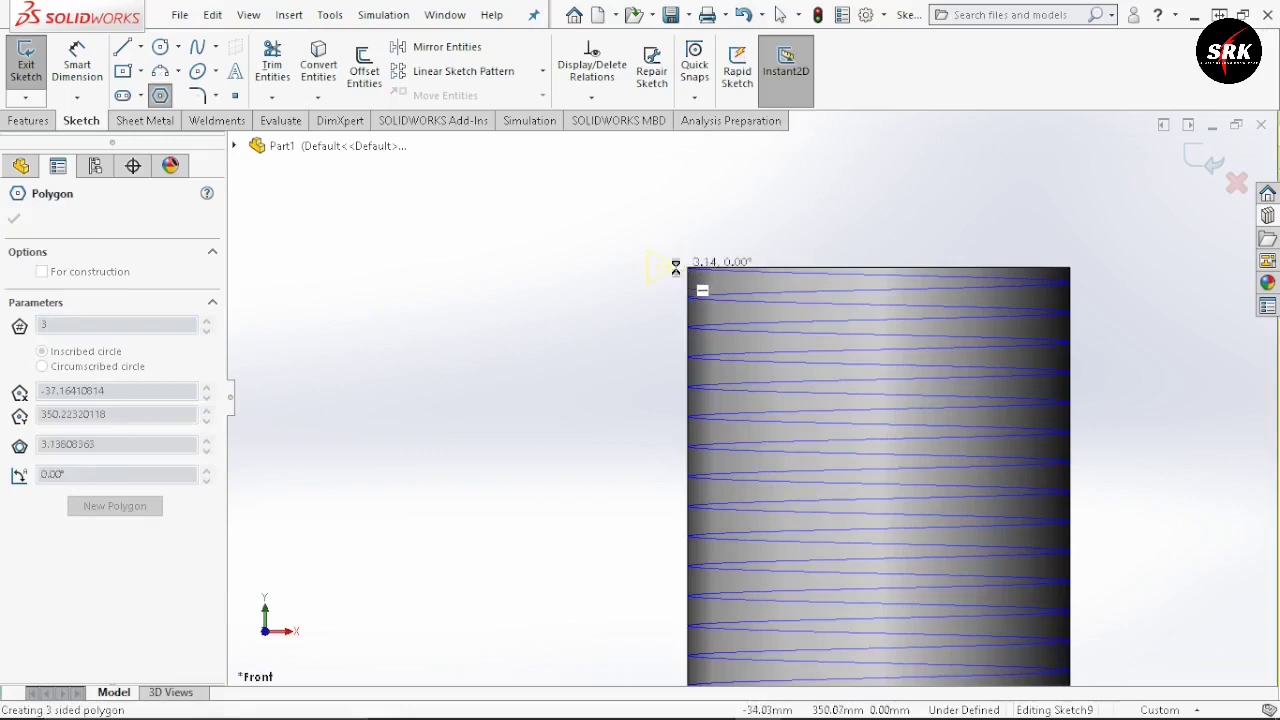
{"action": "left_click", "coordinate": [681, 277]}
{"action": "key", "text": "Escape"}
{"action": "middle_click_drag", "start_coordinate": [681, 278], "coordinate": [714, 285]}
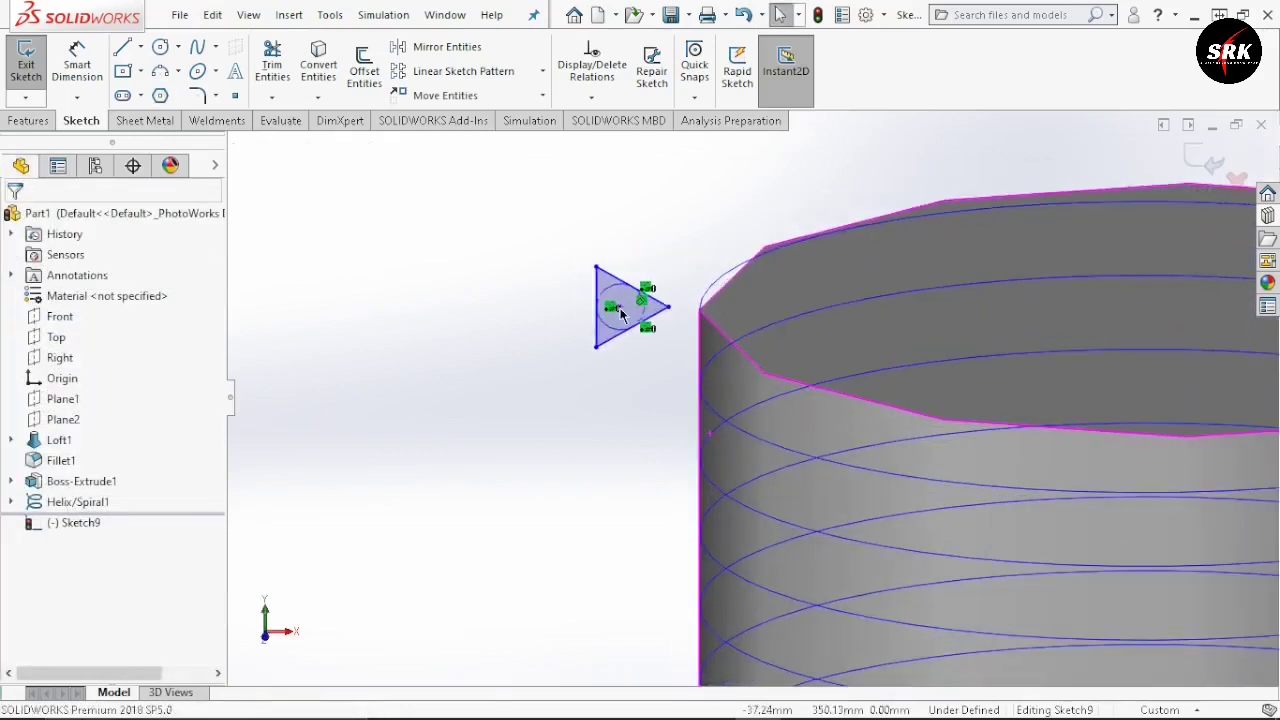
- Add a Pierce relation between the triangle's centre point and the helix, and exit the sketch
{"action": "left_click", "coordinate": [616, 309]}
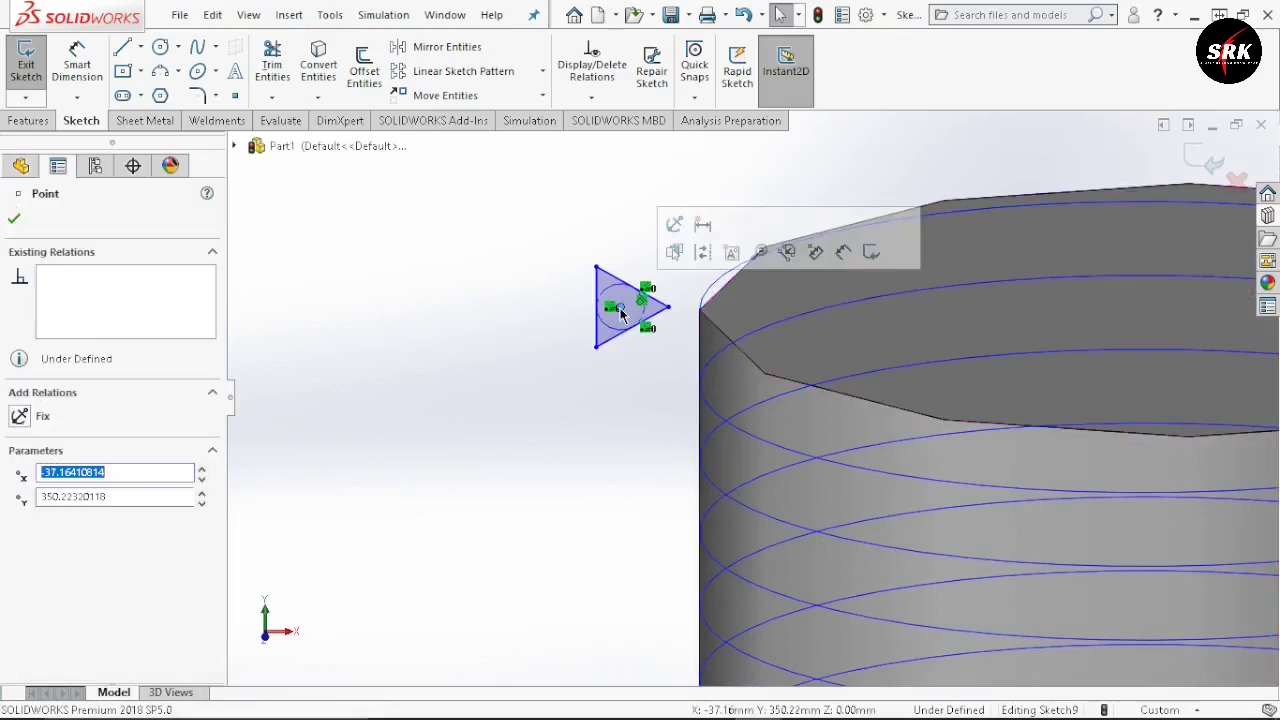
{"action": "left_click", "coordinate": [714, 287]}
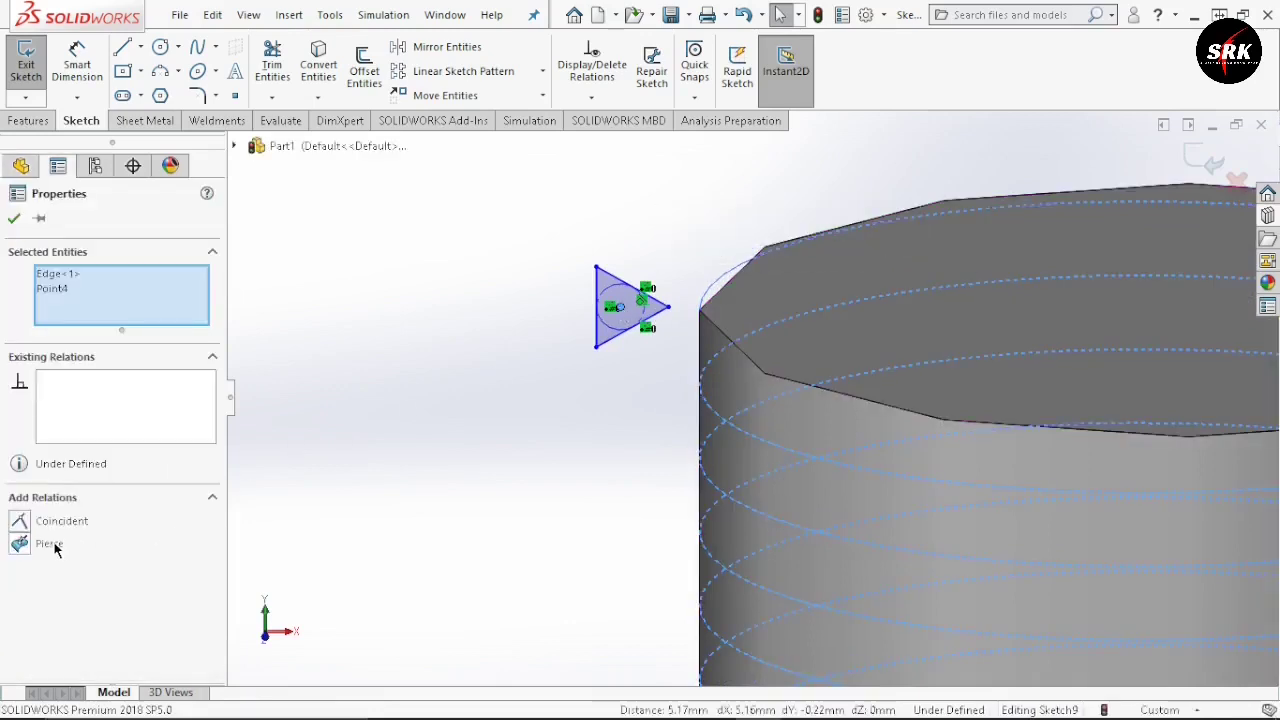
{"action": "left_click", "coordinate": [48, 544]}
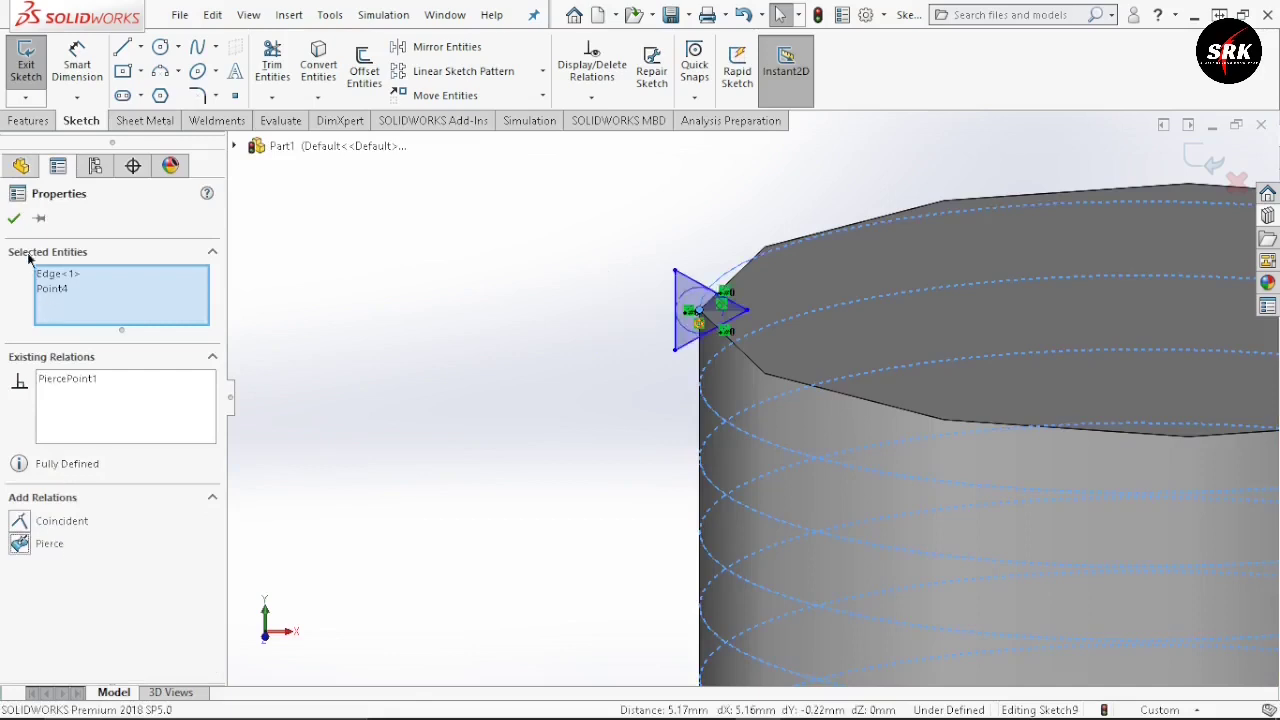
{"action": "left_click", "coordinate": [14, 218]}
{"action": "left_click", "coordinate": [29, 120]}
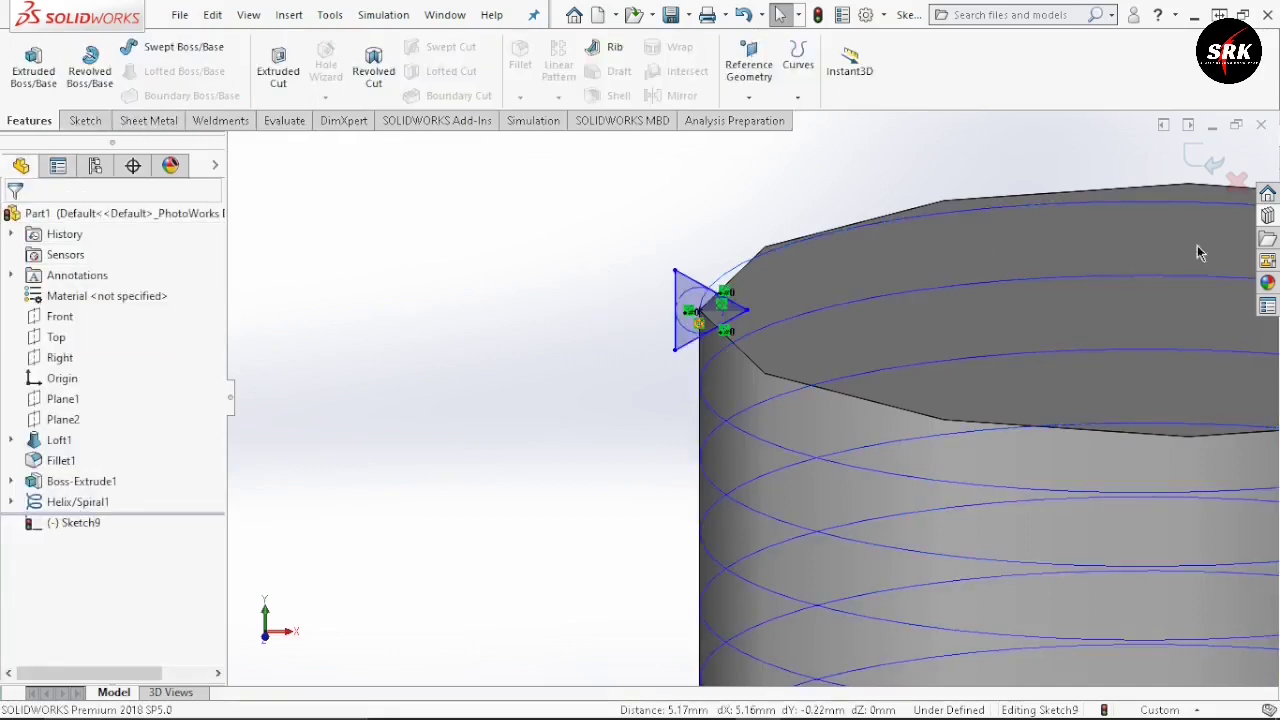
{"action": "left_click", "coordinate": [1203, 160]}
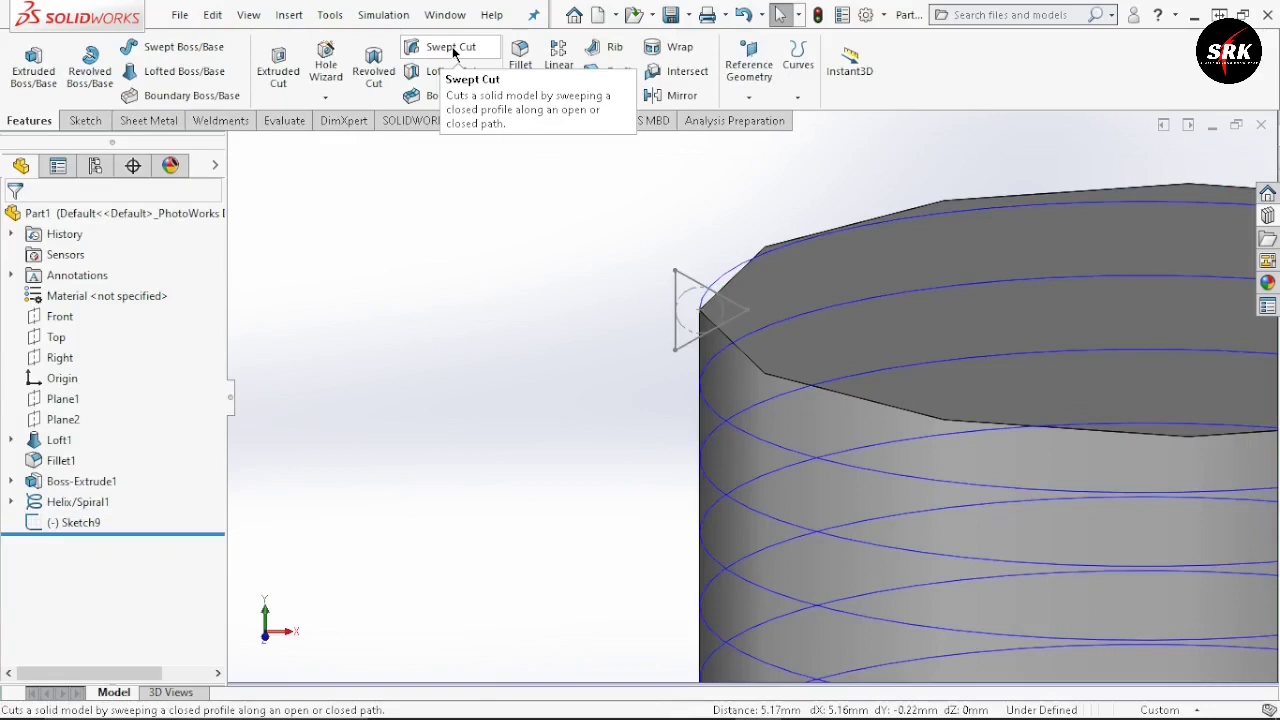
- Create a Swept Cut with the triangle sketch as profile and the helix as path to cut the shank's thread
{"action": "left_click", "coordinate": [451, 50]}
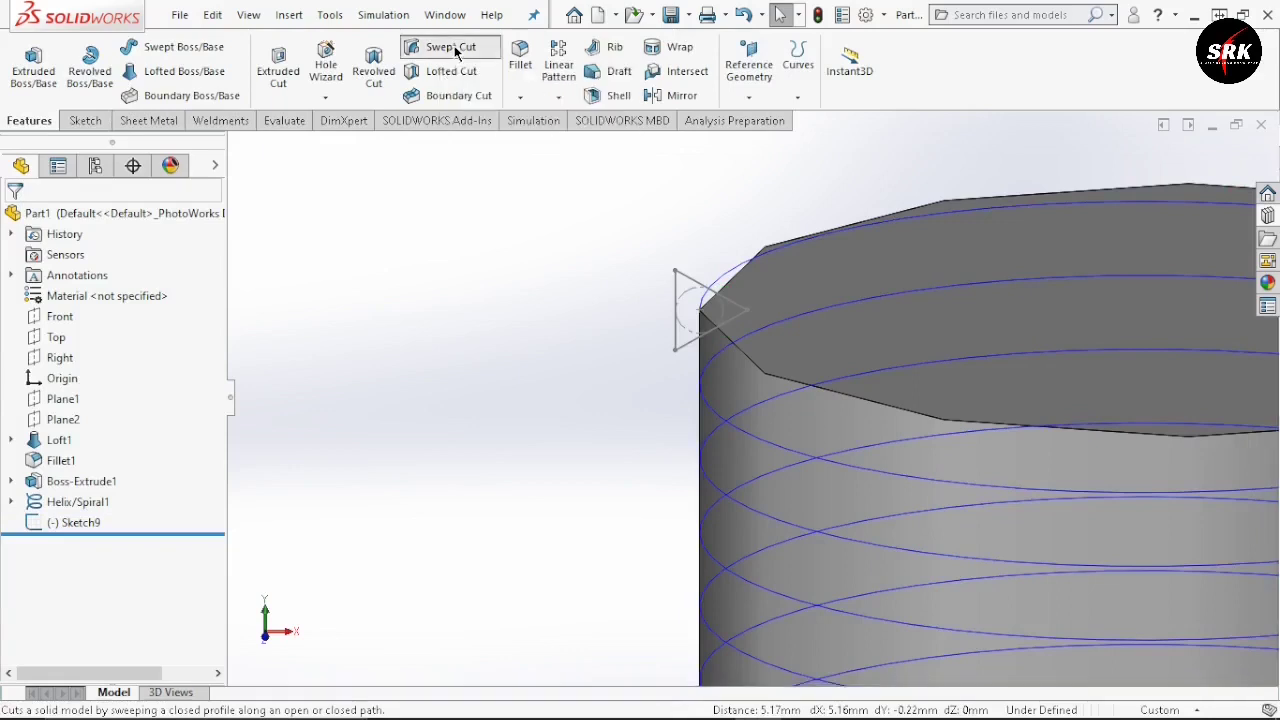
{"action": "left_click", "coordinate": [677, 278]}
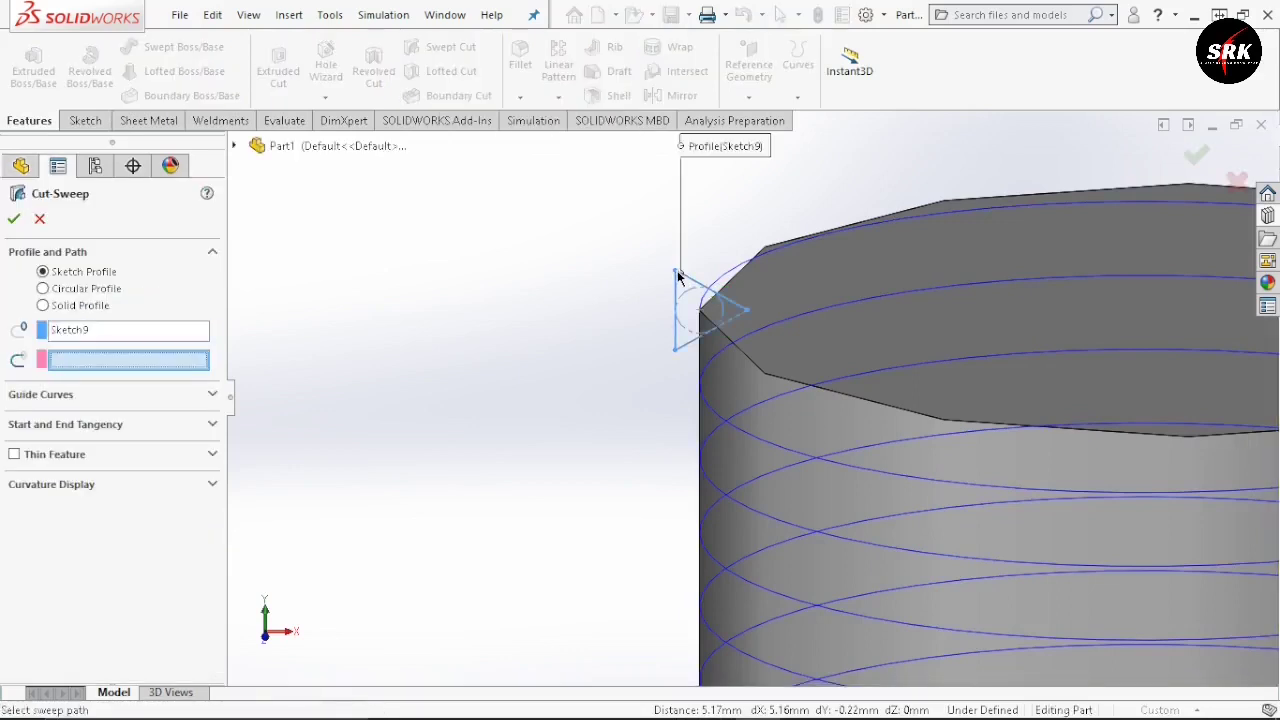
{"action": "left_click", "coordinate": [711, 405]}
{"action": "scroll", "coordinate": [753, 412], "scroll_direction": "up", "scroll_amount": 5}
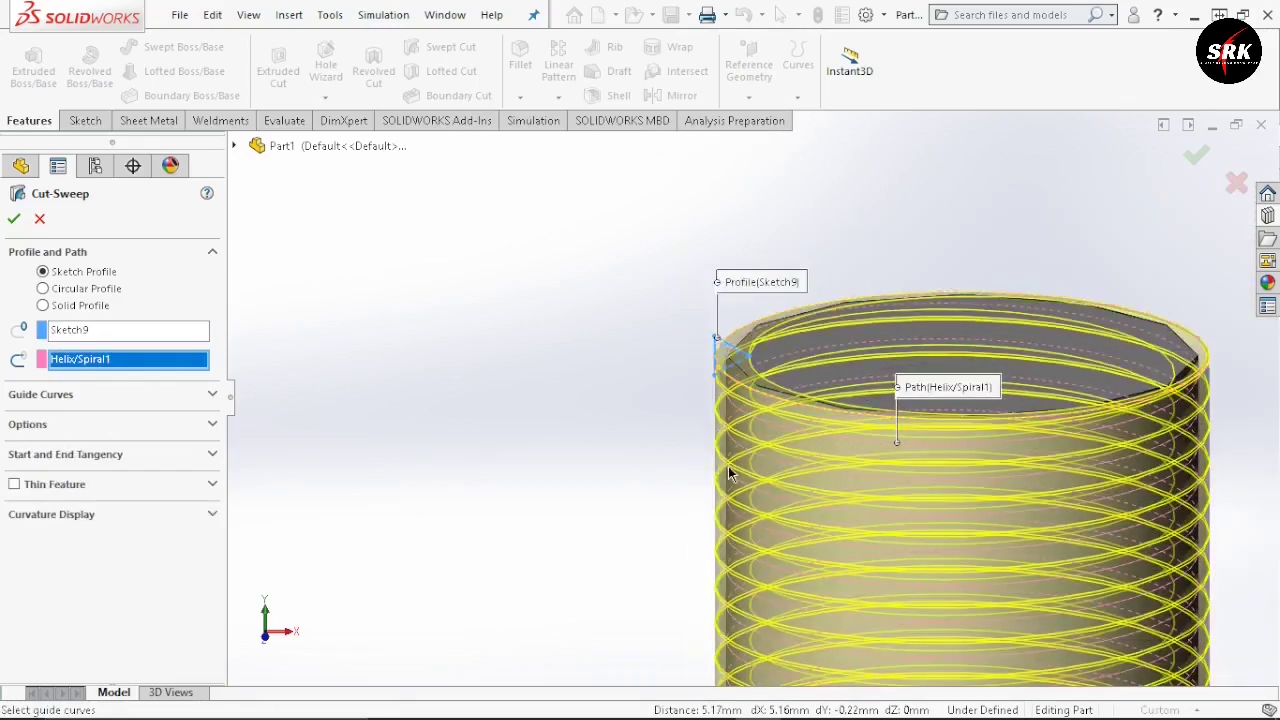
{"action": "scroll", "coordinate": [870, 540], "scroll_direction": "down", "scroll_amount": 3}
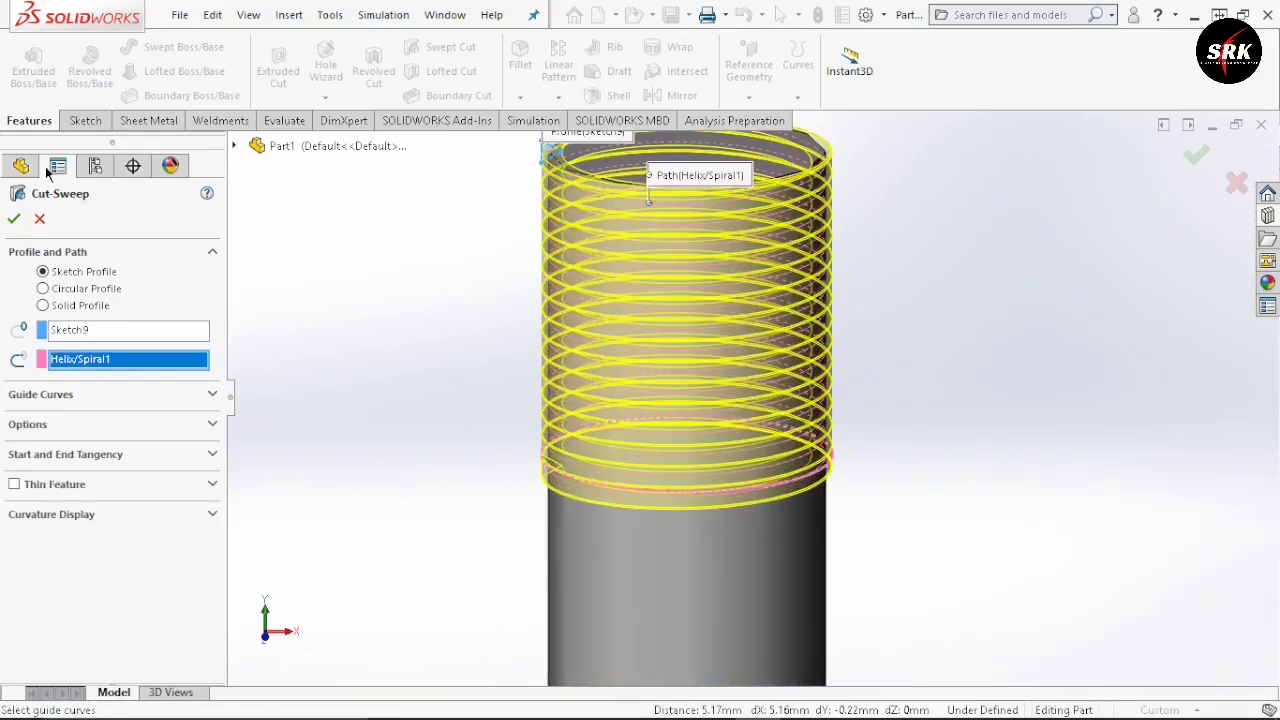
{"action": "left_click", "coordinate": [16, 219]}
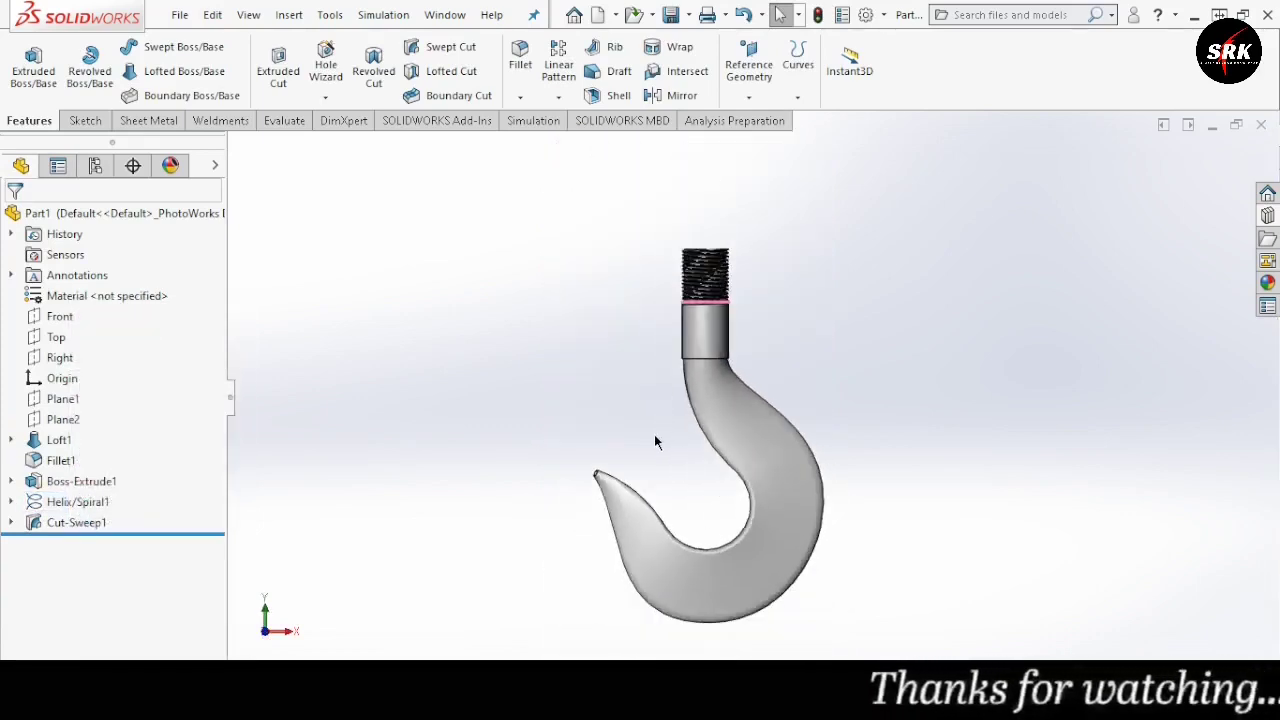
- Start saving the part, create a folder named Snatch Block on the Desktop and open it as the save location
{"action": "left_click", "coordinate": [672, 18]}
{"action": "right_click", "coordinate": [251, 240]}
{"action": "mouse_move", "coordinate": [414, 437]}
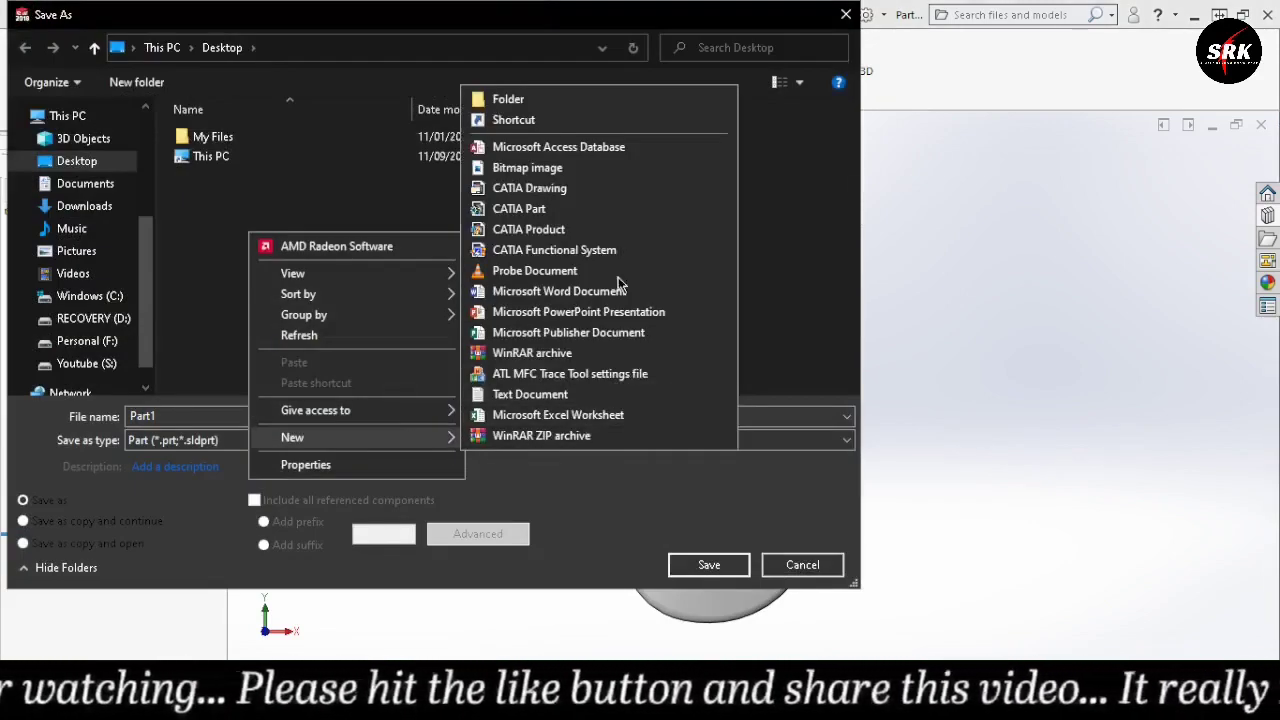
{"action": "left_click", "coordinate": [560, 104]}
{"action": "type", "text": "Sn"}
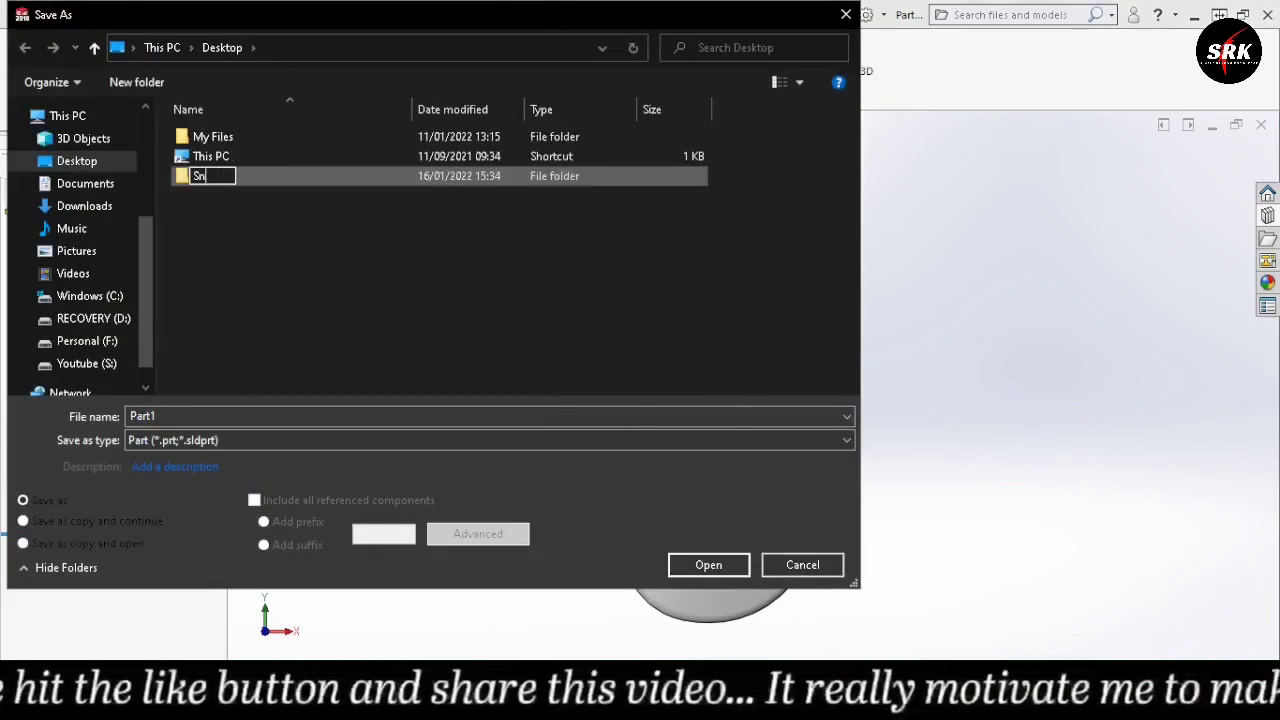
{"action": "type", "text": "atch Block"}
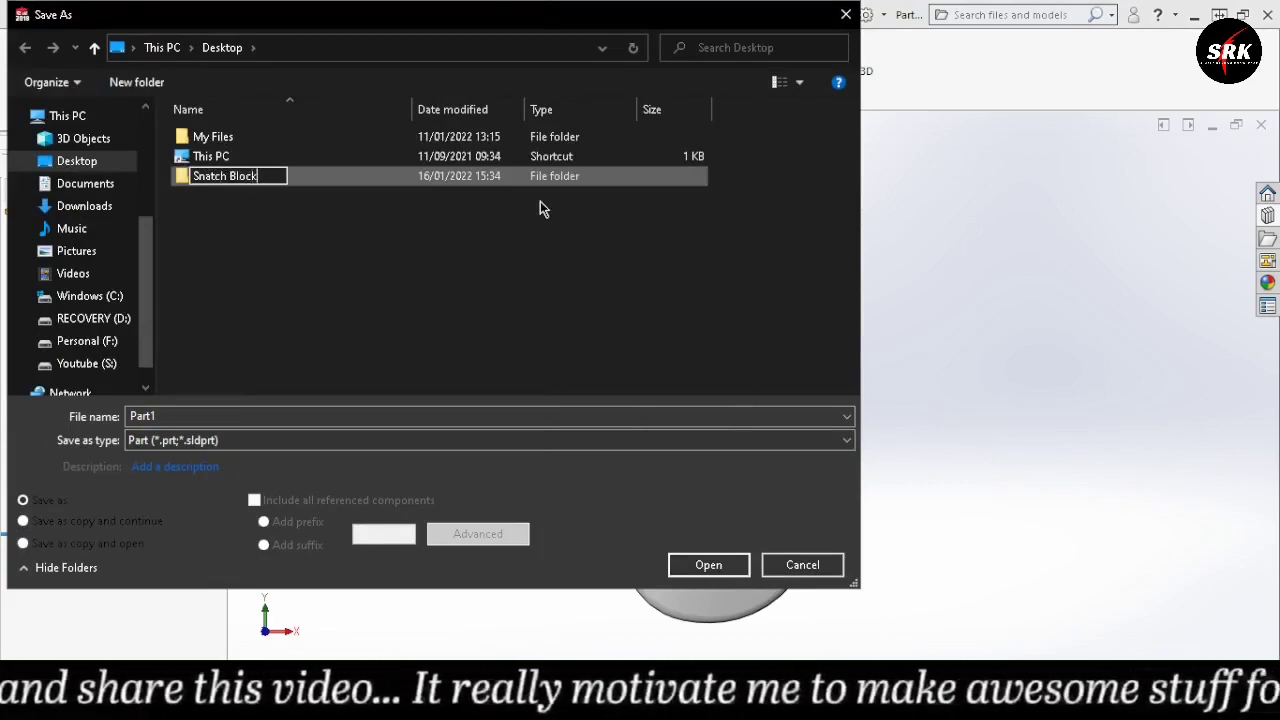
{"action": "key", "text": "Return"}
{"action": "double_click", "coordinate": [316, 182]}
- Name the part file "1. Hook" and save it in the Snatch Block folder
{"action": "double_click", "coordinate": [177, 418]}
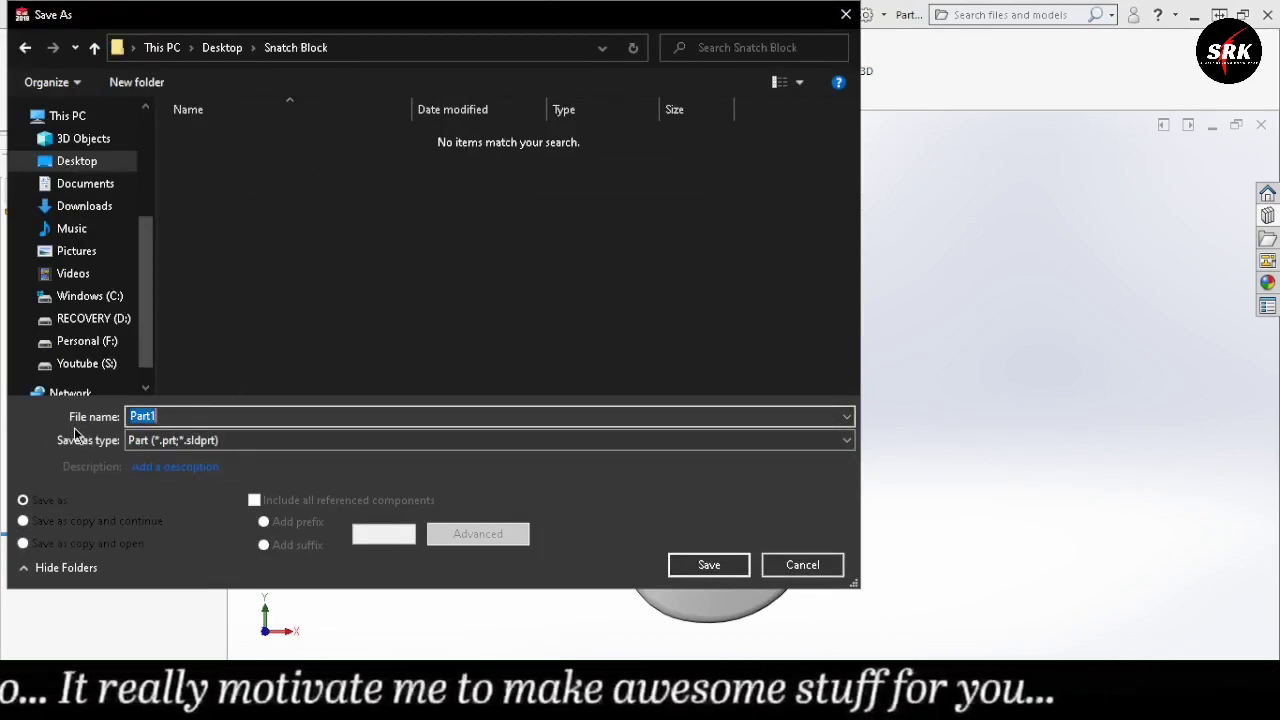
{"action": "type", "text": "1. Ho"}
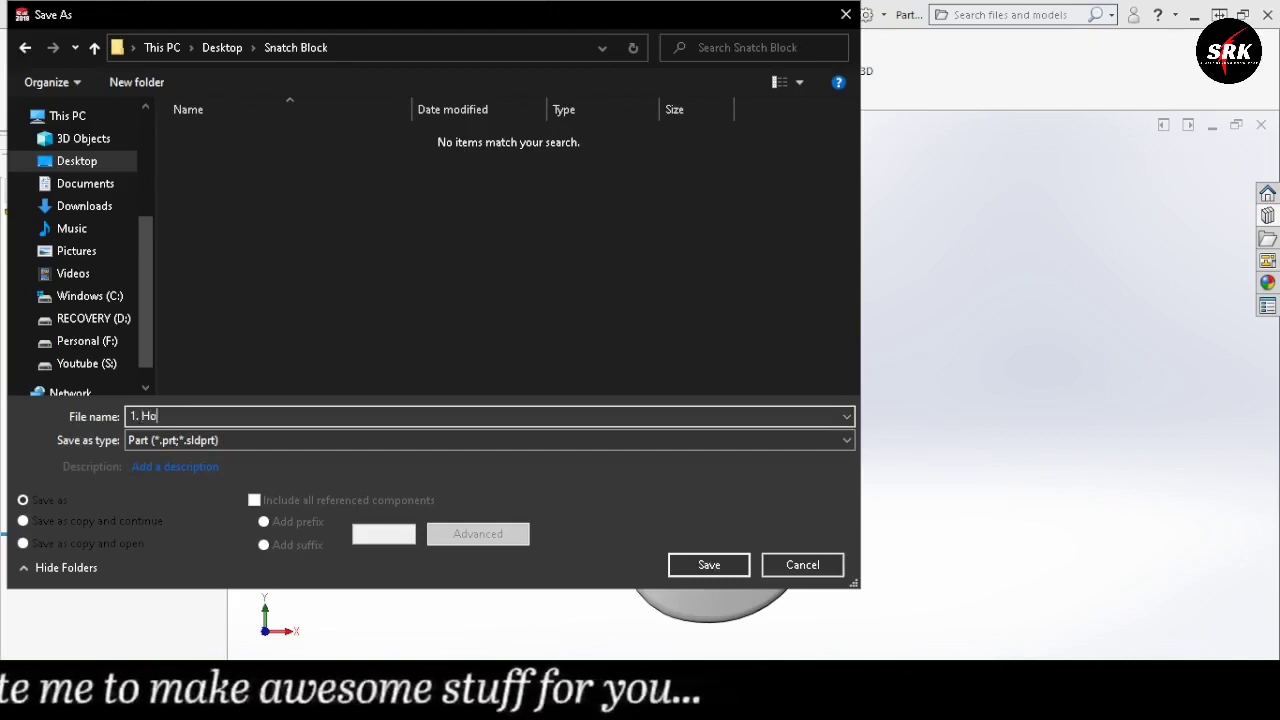
{"action": "type", "text": "ok"}
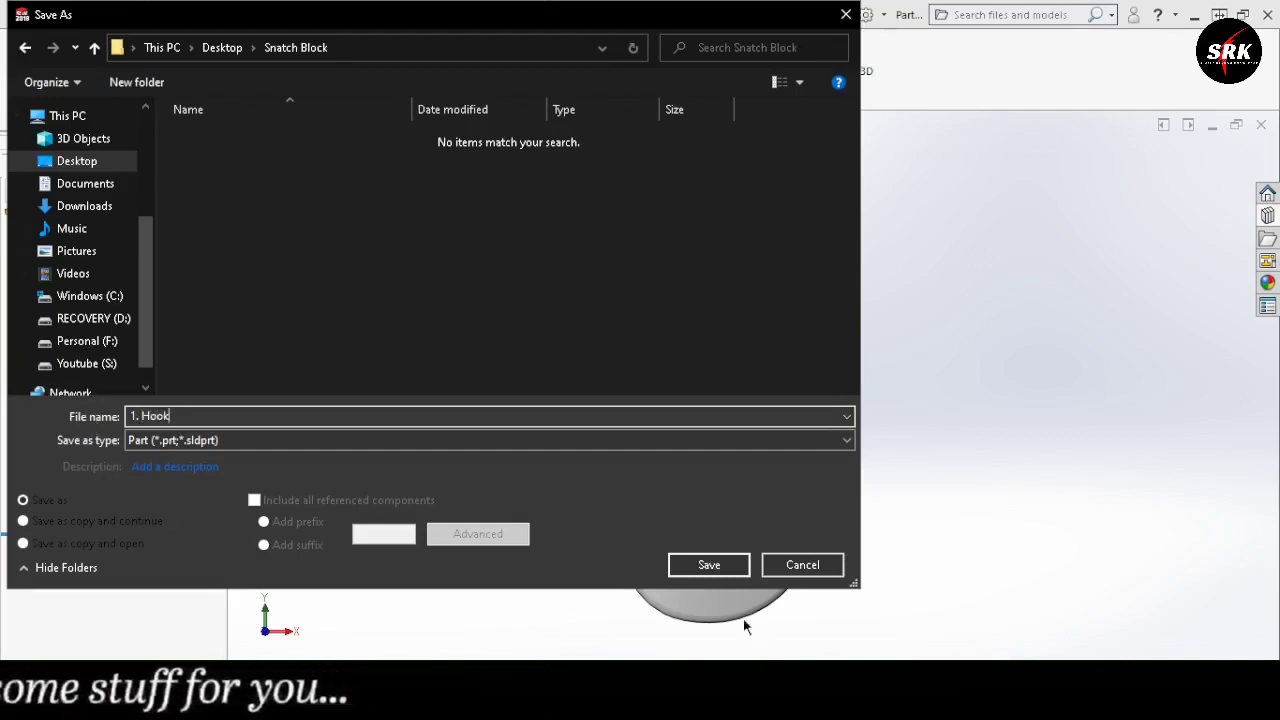
{"action": "left_click", "coordinate": [709, 565]}
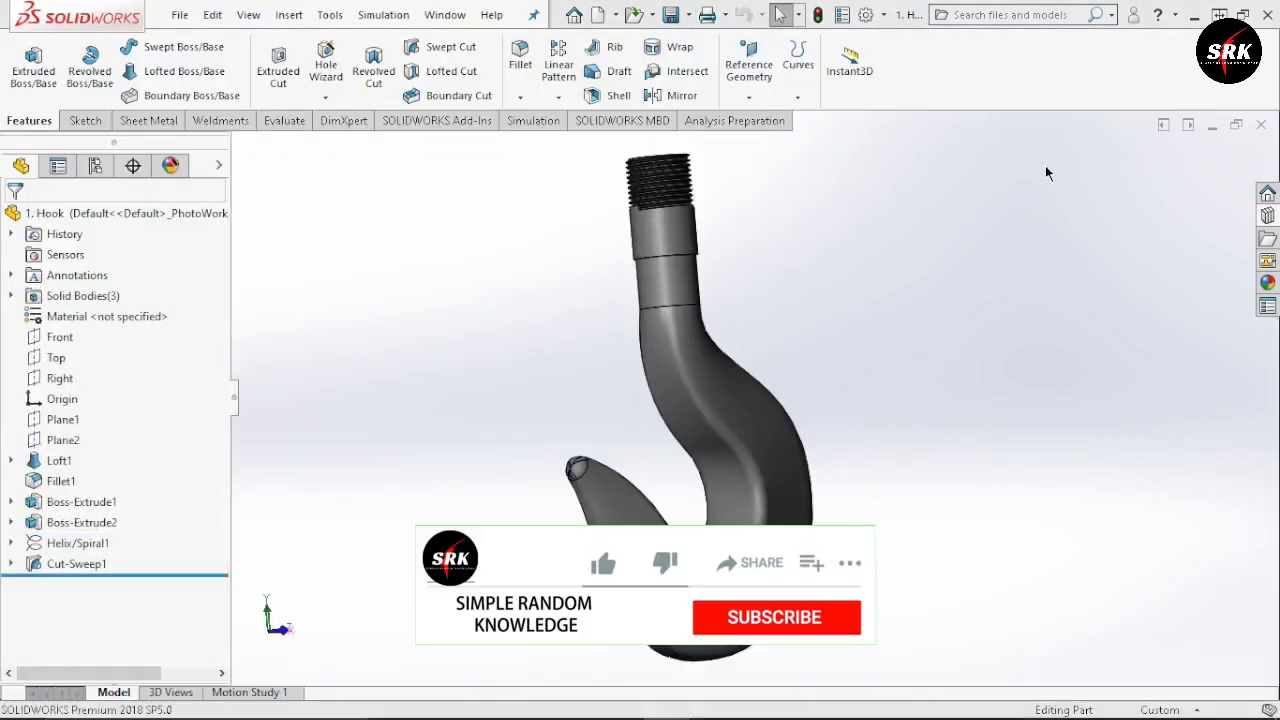